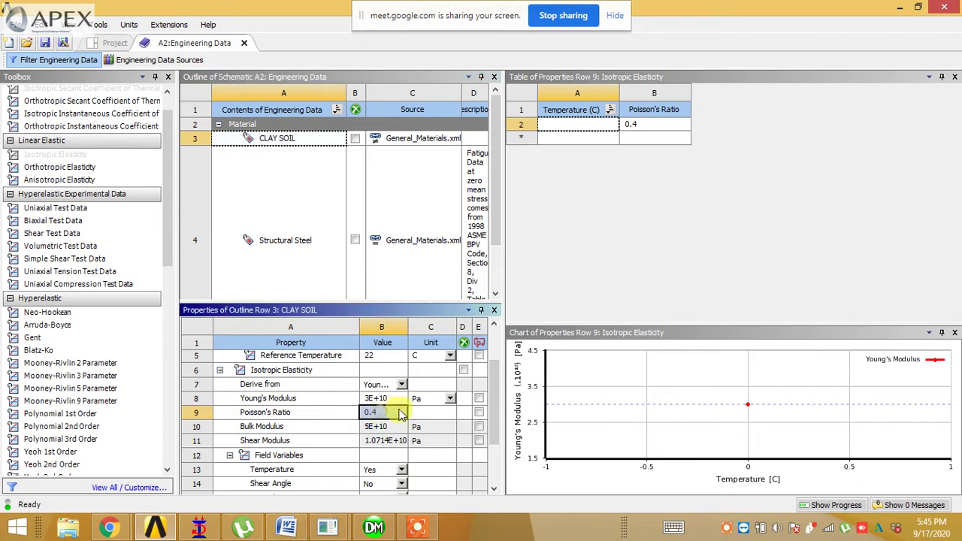
Step: Change the unit of CLAY SOIL's Young's Modulus to MPa
{"action": "left_click", "coordinate": [449, 398]}
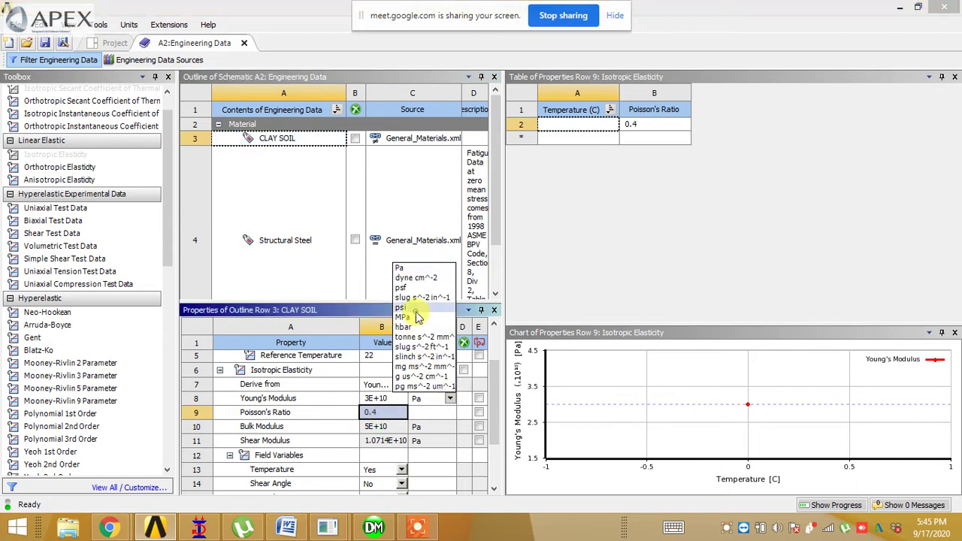
{"action": "left_click", "coordinate": [410, 307]}
{"action": "left_click", "coordinate": [449, 398]}
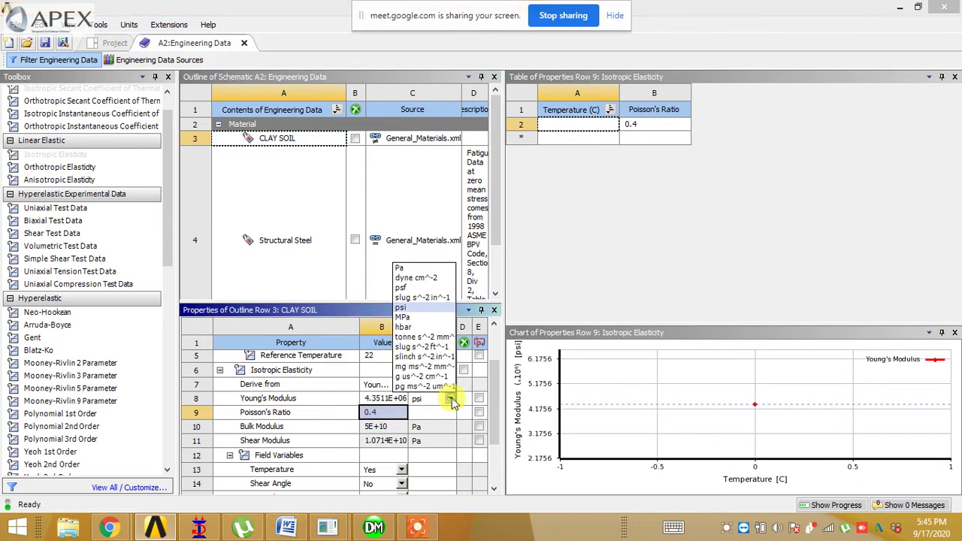
{"action": "left_click", "coordinate": [425, 323]}
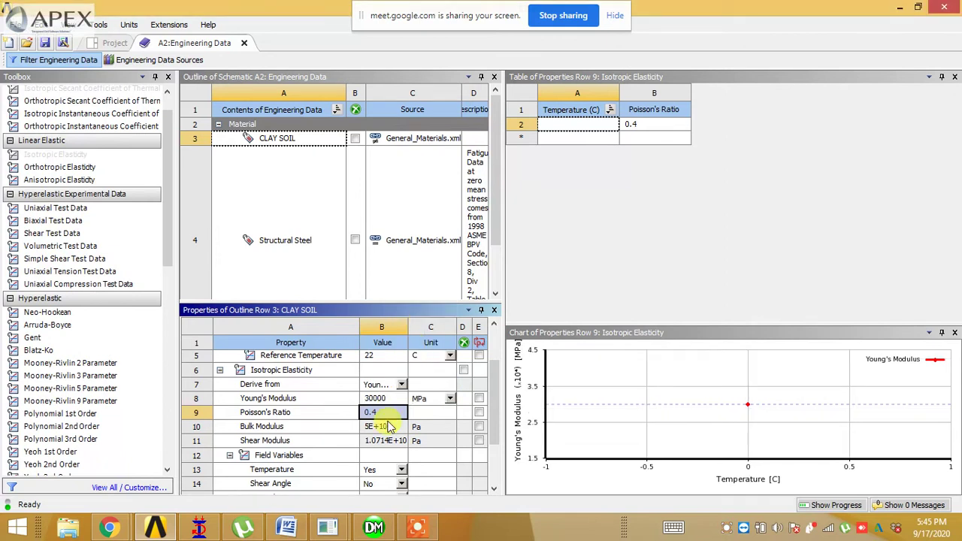
Step: Switch to the Word document and look up the modulus of elasticity (Es) for medium clay in section 3.9
{"action": "left_click", "coordinate": [304, 523]}
{"action": "scroll", "coordinate": [376, 363], "scroll_direction": "up", "scroll_amount": 12}
{"action": "scroll", "coordinate": [379, 366], "scroll_direction": "up", "scroll_amount": 4}
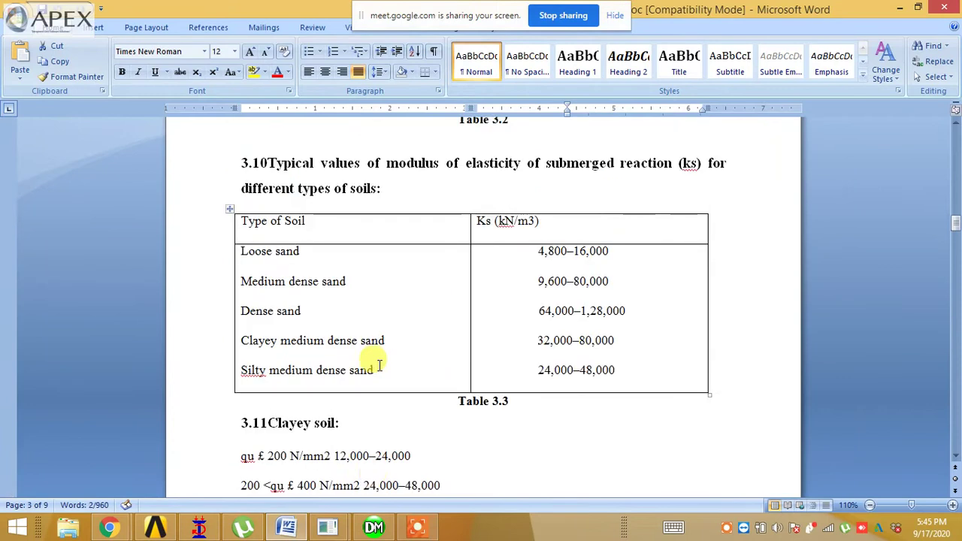
{"action": "scroll", "coordinate": [379, 366], "scroll_direction": "up", "scroll_amount": 20}
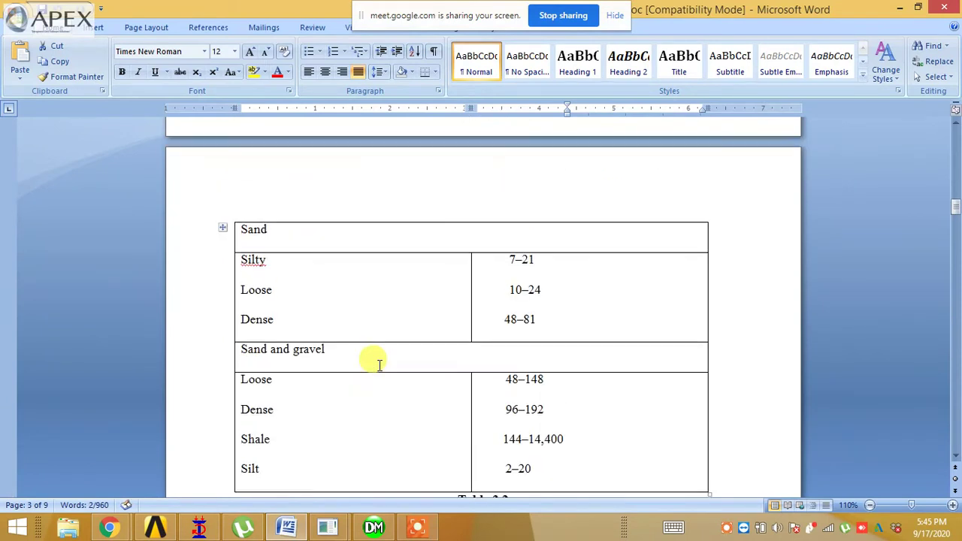
{"action": "scroll", "coordinate": [380, 366], "scroll_direction": "up", "scroll_amount": 4}
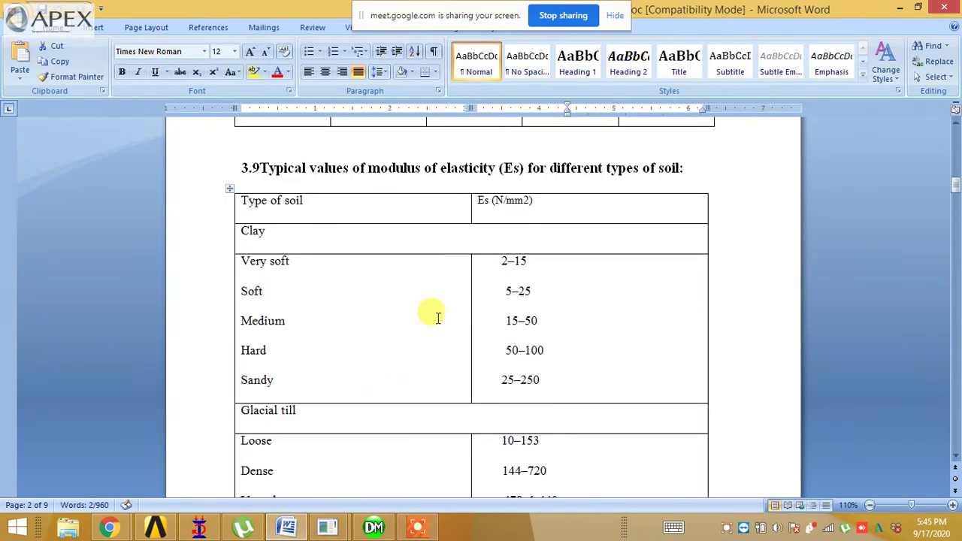
{"action": "left_click_drag", "start_coordinate": [258, 234], "coordinate": [242, 323]}
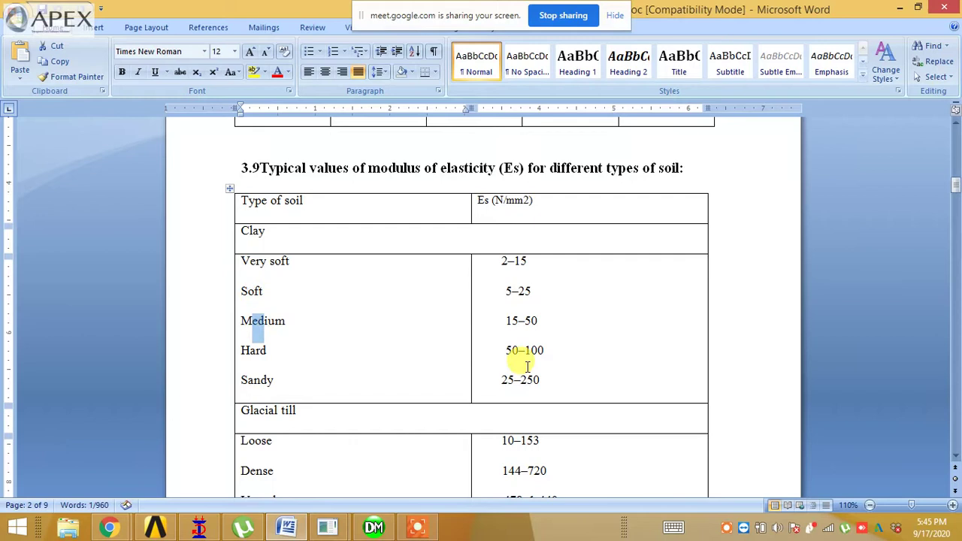
{"action": "left_click_drag", "start_coordinate": [537, 320], "coordinate": [504, 319]}
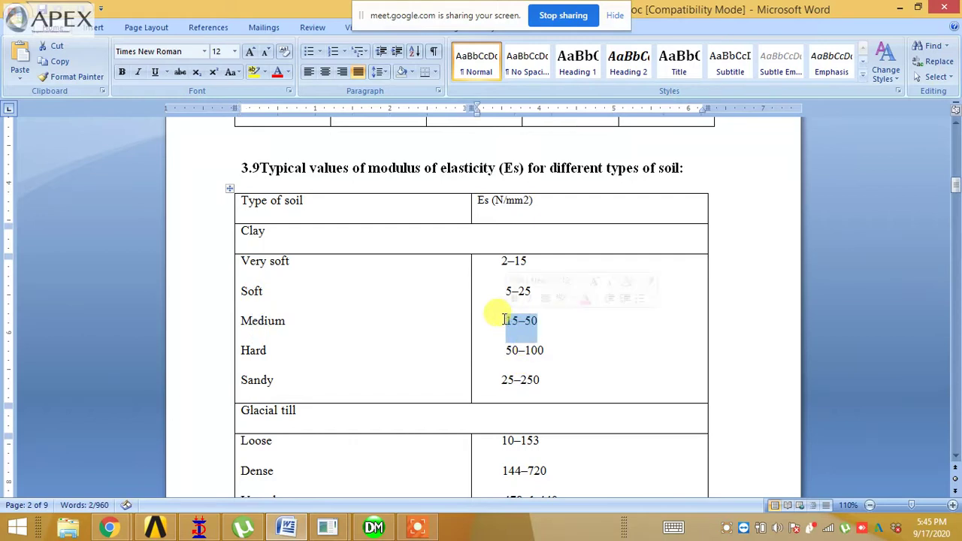
{"action": "left_click", "coordinate": [900, 9]}
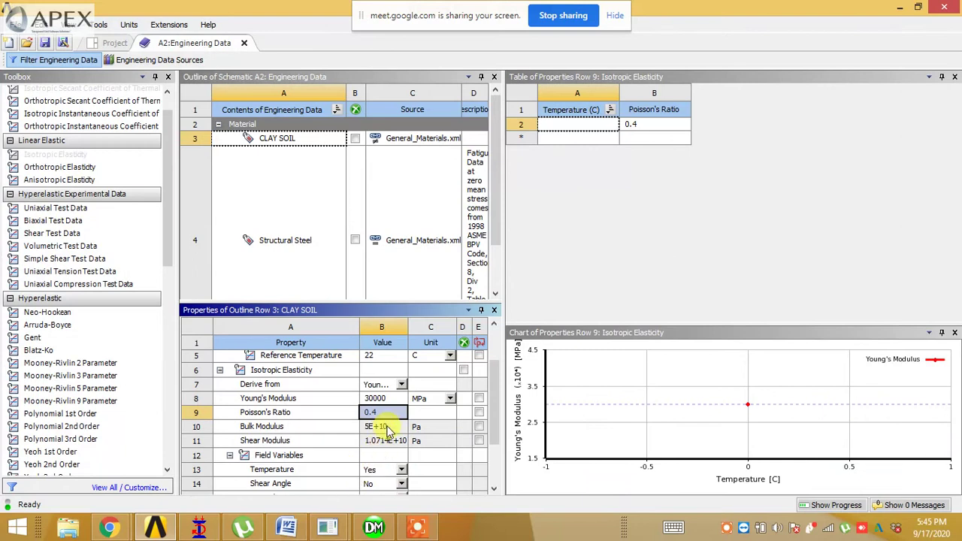
Step: Back in ANSYS Workbench, set CLAY SOIL's Young's Modulus to 25 MPa
{"action": "left_click", "coordinate": [380, 398]}
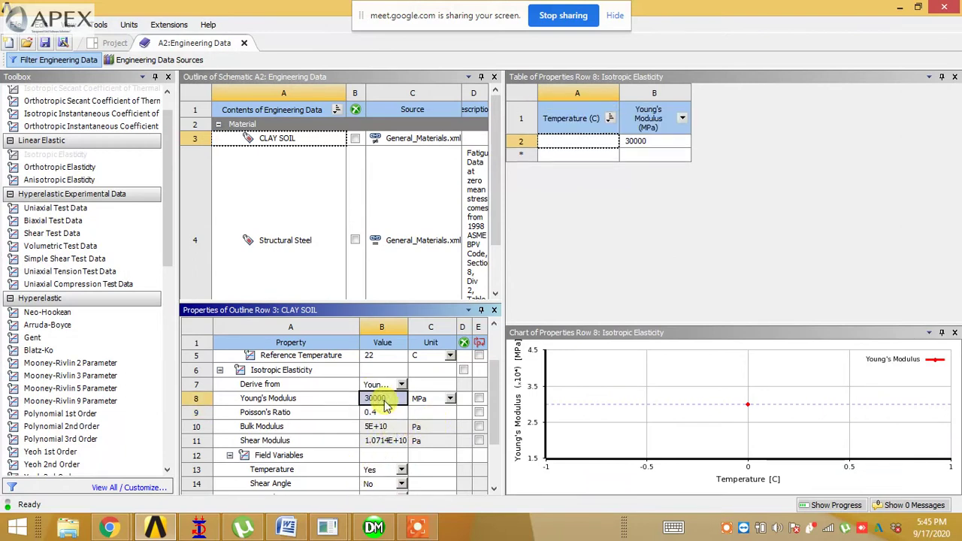
{"action": "left_click", "coordinate": [384, 400]}
{"action": "type", "text": "25"}
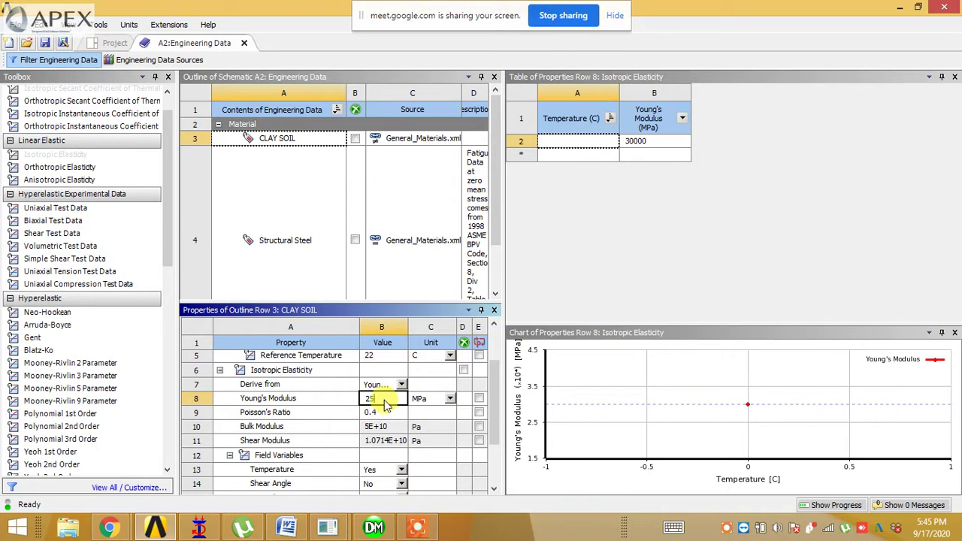
{"action": "left_click", "coordinate": [601, 248]}
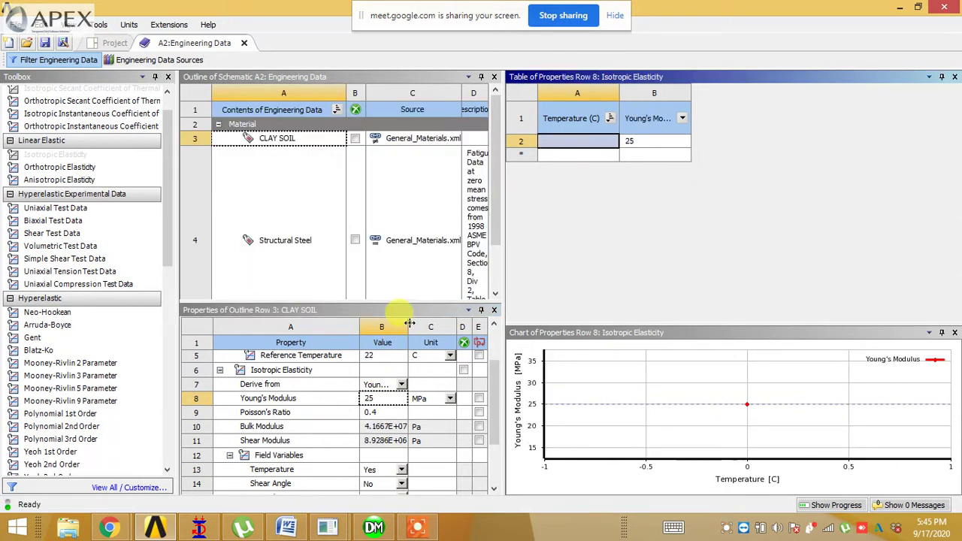
Step: Widen the Value column and the pane showing the CLAY SOIL properties
{"action": "left_click_drag", "start_coordinate": [418, 320], "coordinate": [427, 322]}
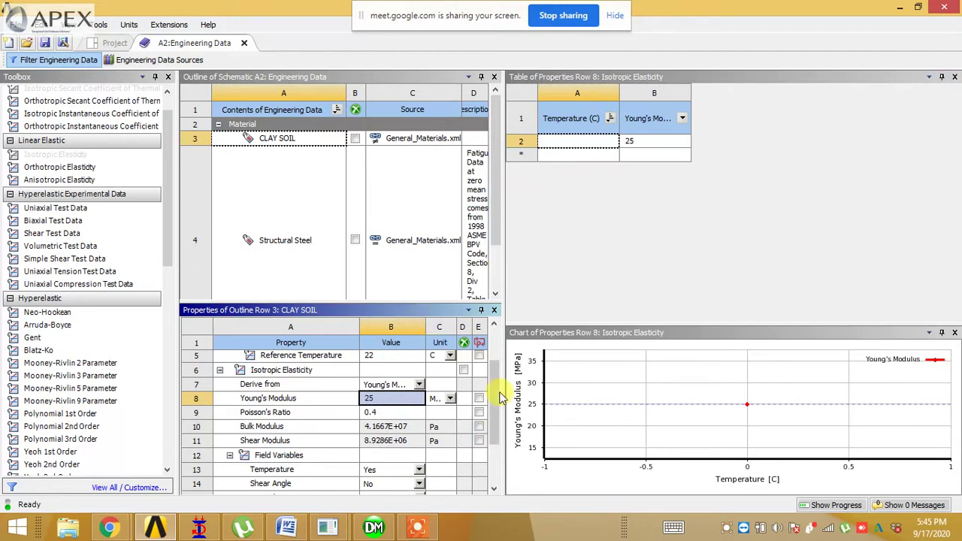
{"action": "left_click_drag", "start_coordinate": [506, 279], "coordinate": [604, 288]}
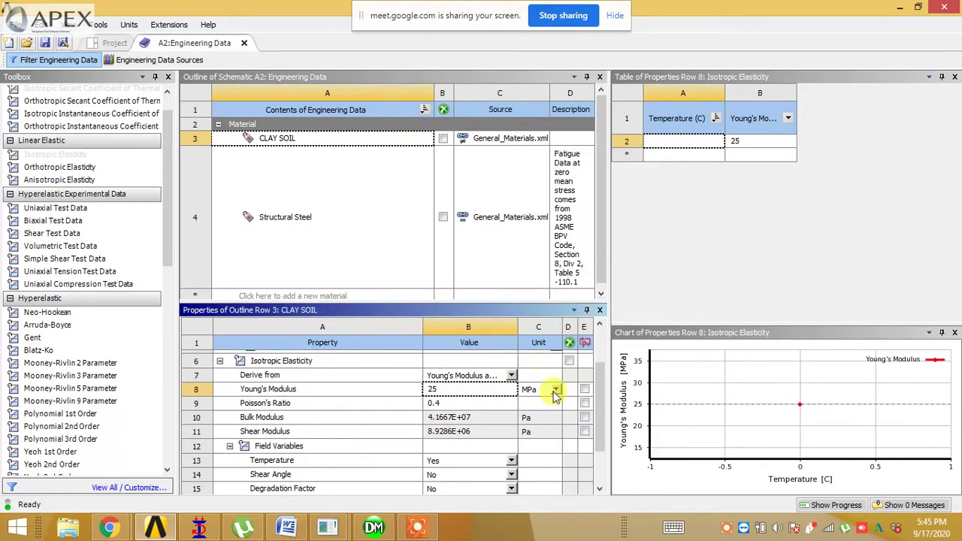
{"action": "left_click_drag", "start_coordinate": [599, 392], "coordinate": [596, 360]}
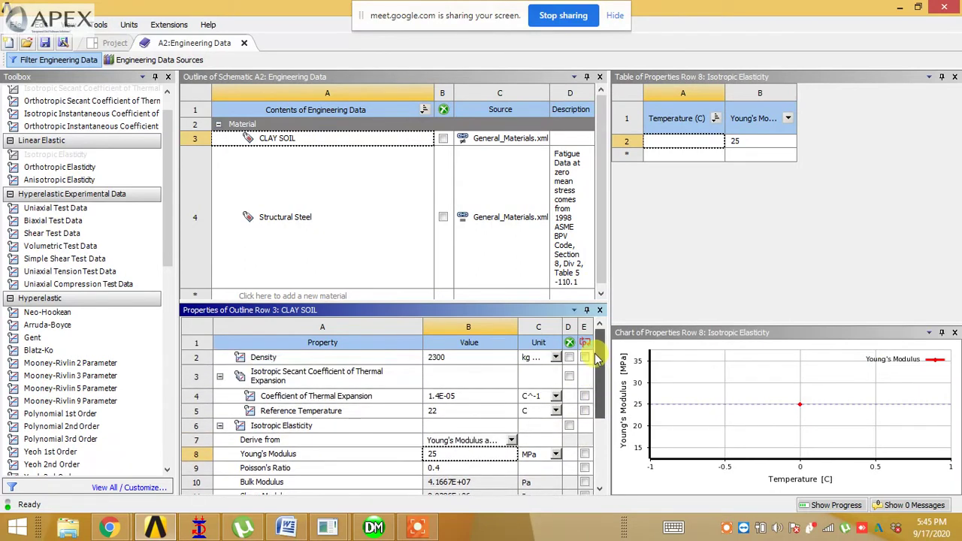
Step: Switch to the Word document and look up the mass density range for poorly graded stiff clay in section 3.8
{"action": "left_click", "coordinate": [459, 356]}
{"action": "left_click", "coordinate": [286, 527]}
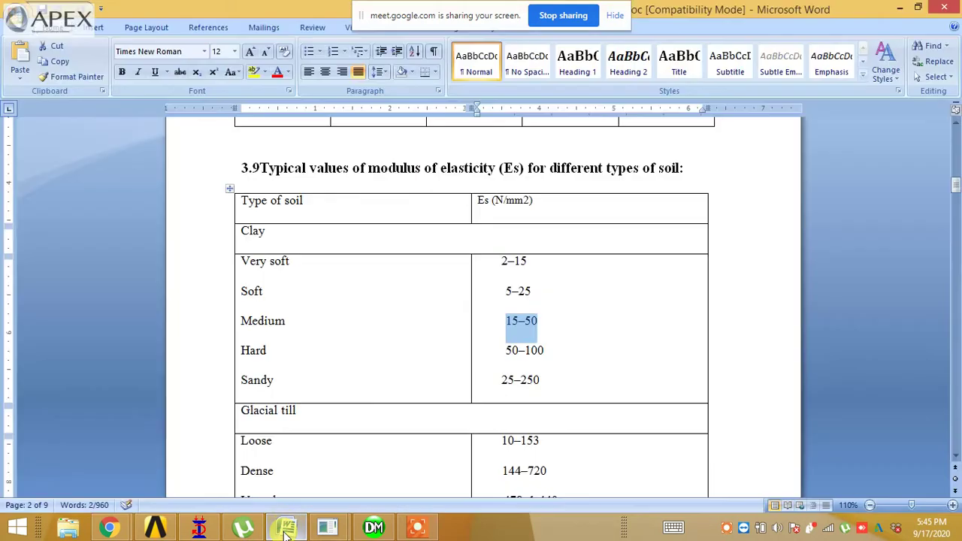
{"action": "scroll", "coordinate": [406, 347], "scroll_direction": "up", "scroll_amount": 10}
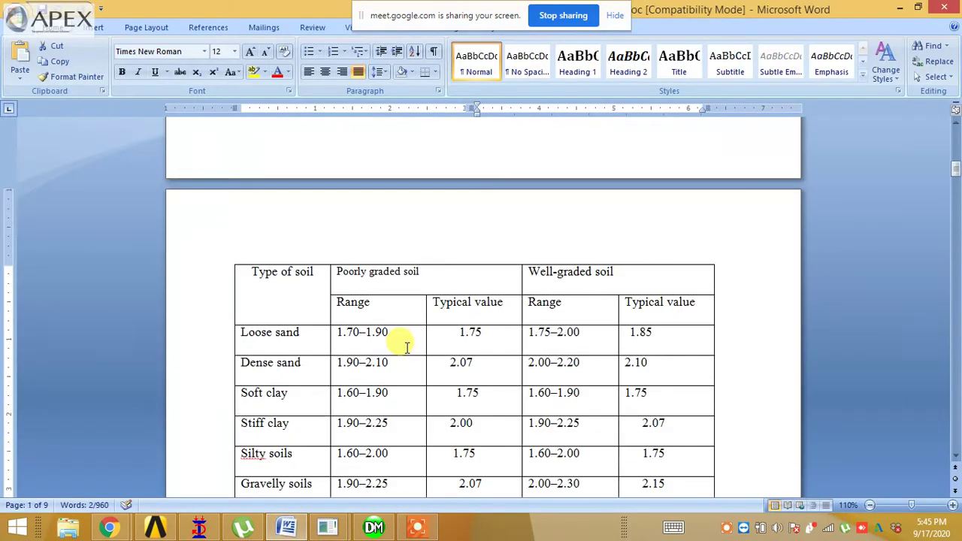
{"action": "scroll", "coordinate": [406, 347], "scroll_direction": "up", "scroll_amount": 4}
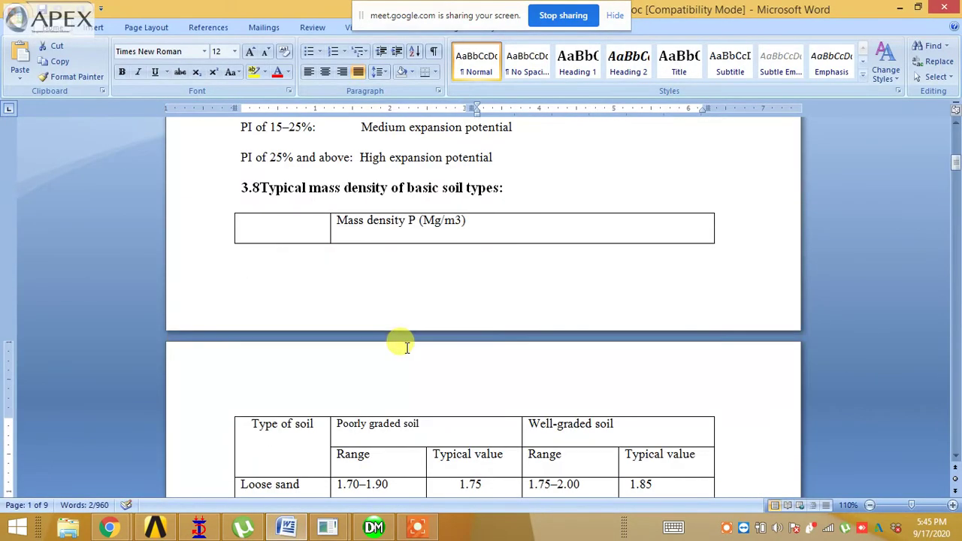
{"action": "scroll", "coordinate": [406, 347], "scroll_direction": "up", "scroll_amount": 4}
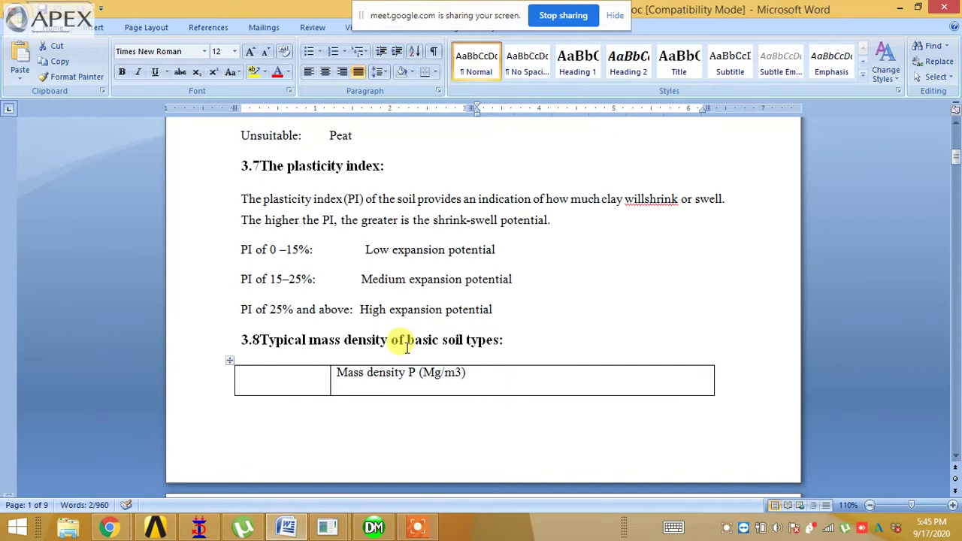
{"action": "scroll", "coordinate": [406, 347], "scroll_direction": "down", "scroll_amount": 3}
{"action": "left_click", "coordinate": [423, 245]}
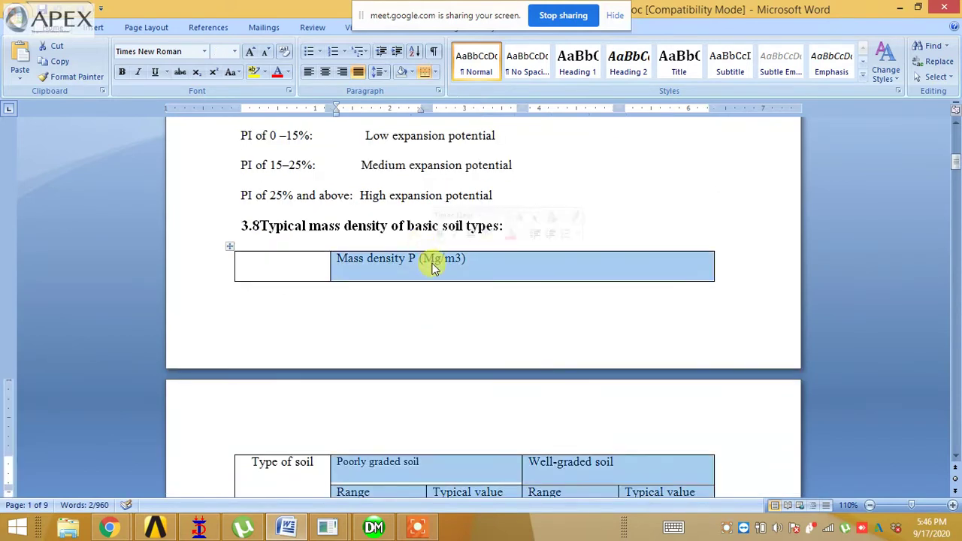
{"action": "left_click", "coordinate": [432, 269]}
{"action": "scroll", "coordinate": [430, 353], "scroll_direction": "down", "scroll_amount": 5}
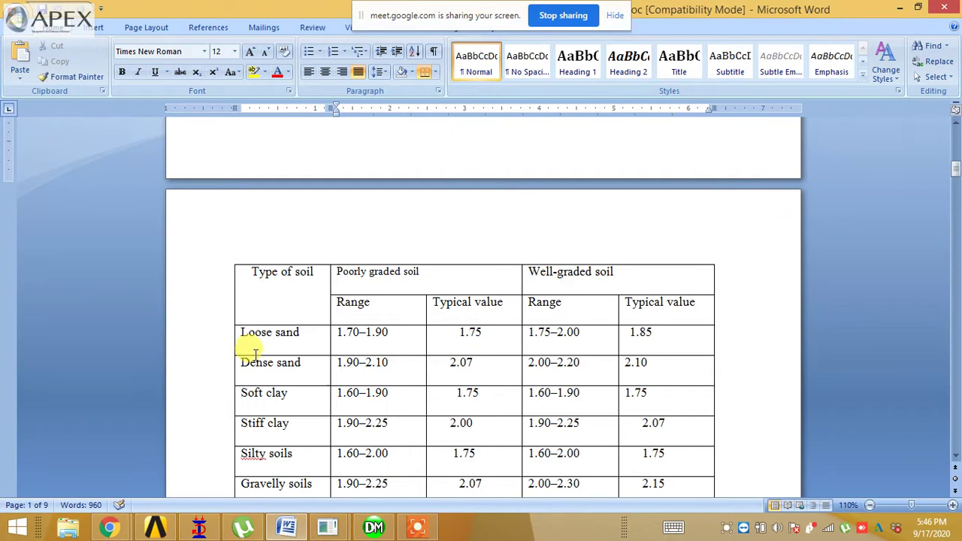
{"action": "scroll", "coordinate": [255, 353], "scroll_direction": "down", "scroll_amount": 1}
{"action": "left_click", "coordinate": [239, 382]}
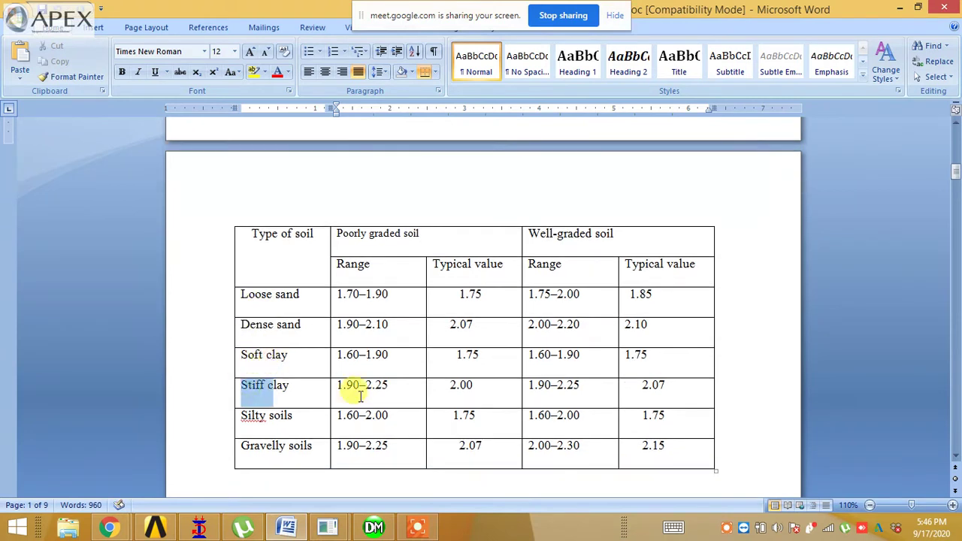
{"action": "left_click", "coordinate": [339, 386]}
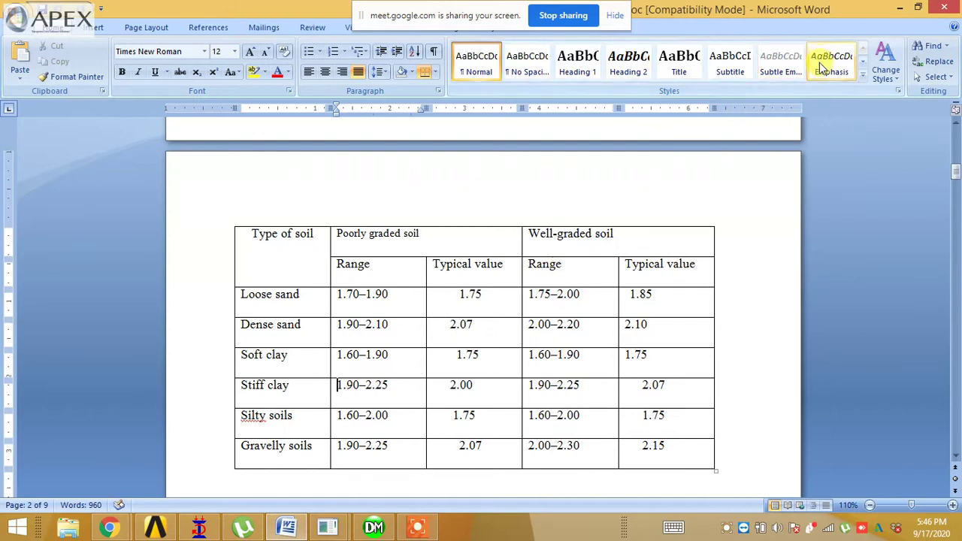
{"action": "left_click", "coordinate": [899, 8]}
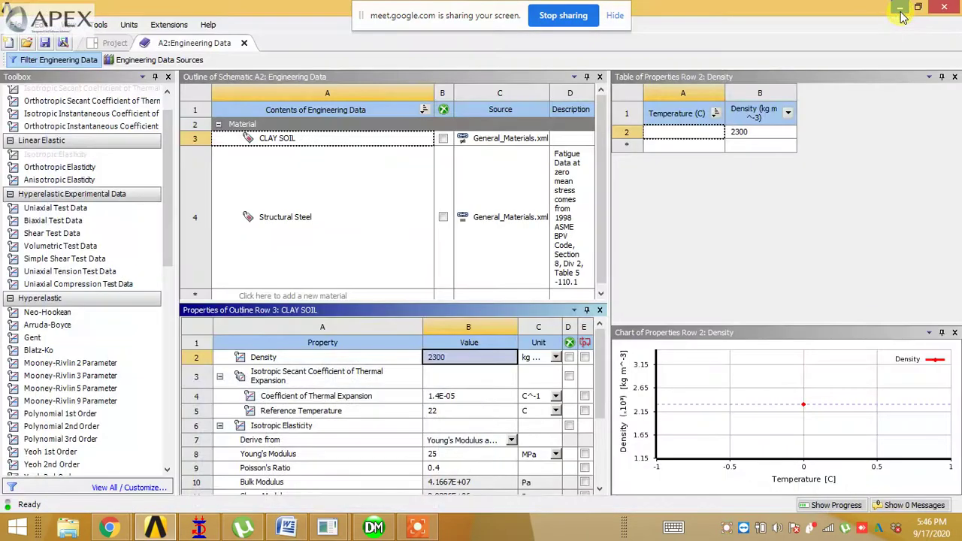
Step: Back in ANSYS Workbench, set CLAY SOIL's Density to 1900 kg m^-3 and widen the properties pane further
{"action": "left_click", "coordinate": [464, 364]}
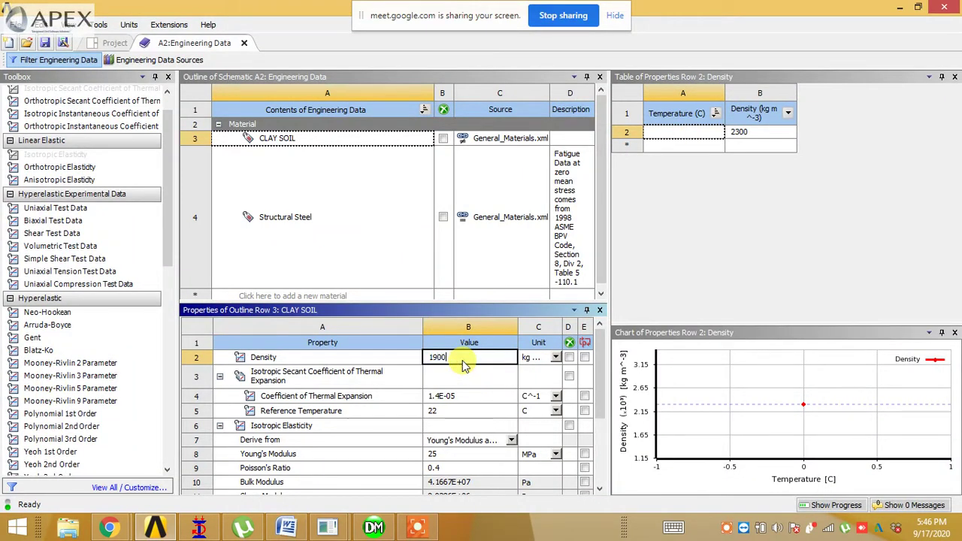
{"action": "left_click", "coordinate": [638, 255]}
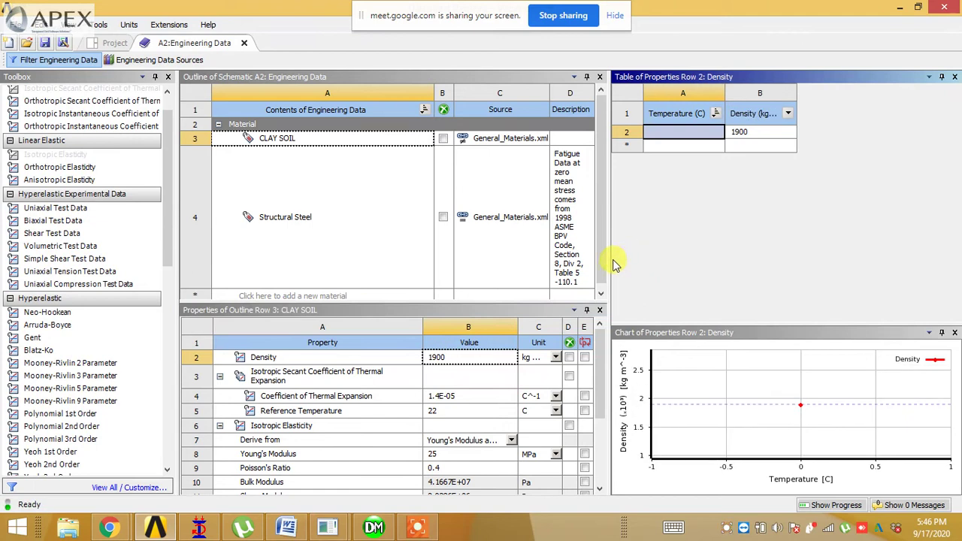
{"action": "left_click_drag", "start_coordinate": [609, 259], "coordinate": [664, 261]}
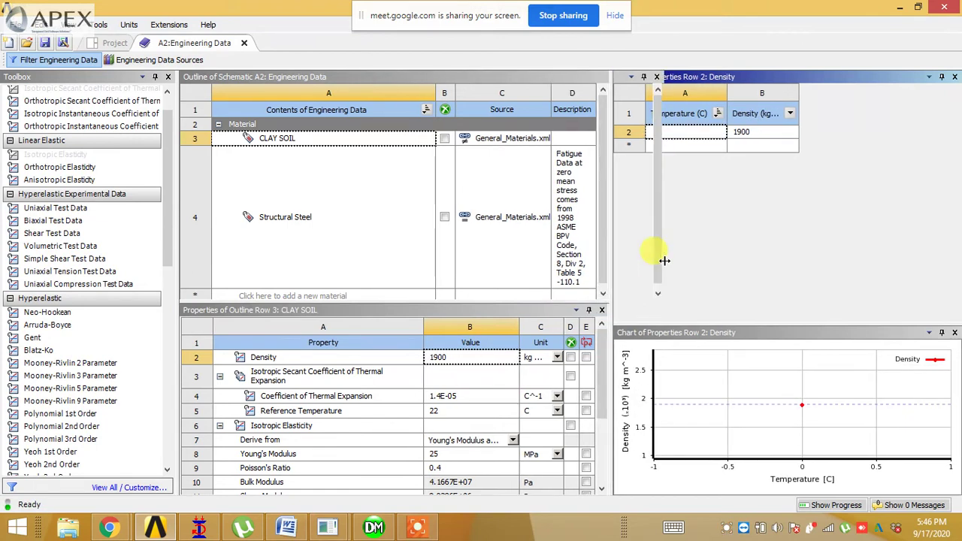
Step: Set CLAY SOIL's Compressive Ultimate Strength to 10 MPa, changing its unit to MPa
{"action": "left_click_drag", "start_coordinate": [655, 398], "coordinate": [644, 470]}
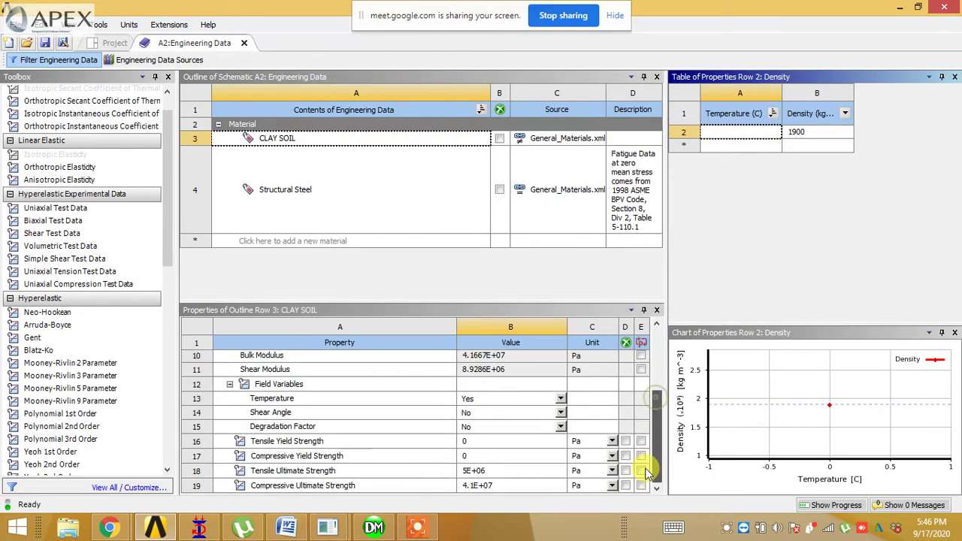
{"action": "left_click", "coordinate": [612, 485]}
{"action": "left_click", "coordinate": [580, 401]}
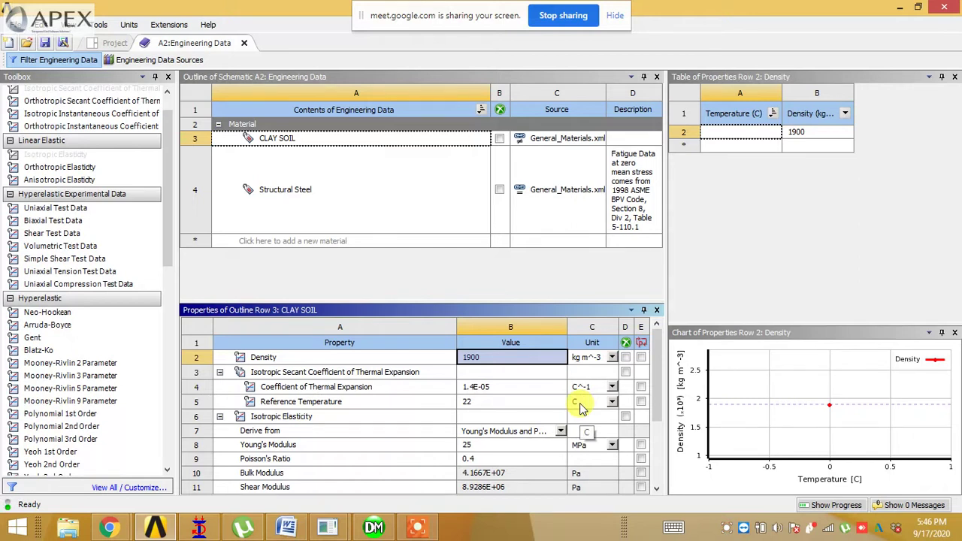
{"action": "left_click_drag", "start_coordinate": [657, 415], "coordinate": [651, 486]}
{"action": "left_click", "coordinate": [504, 486]}
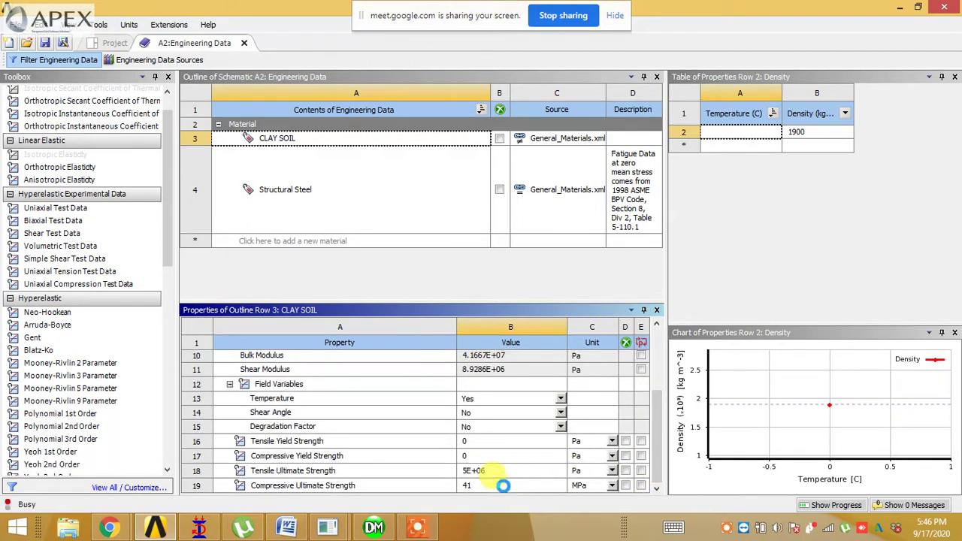
{"action": "type", "text": "10"}
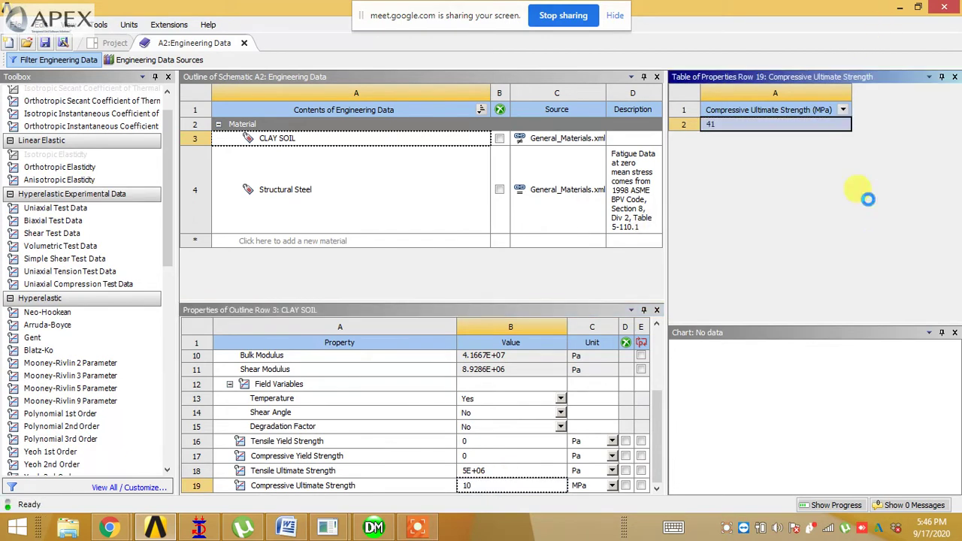
Step: Set CLAY SOIL's Tensile Ultimate Strength to 0.9 MPa, changing its unit to MPa
{"action": "left_click", "coordinate": [612, 470]}
{"action": "left_click", "coordinate": [565, 389]}
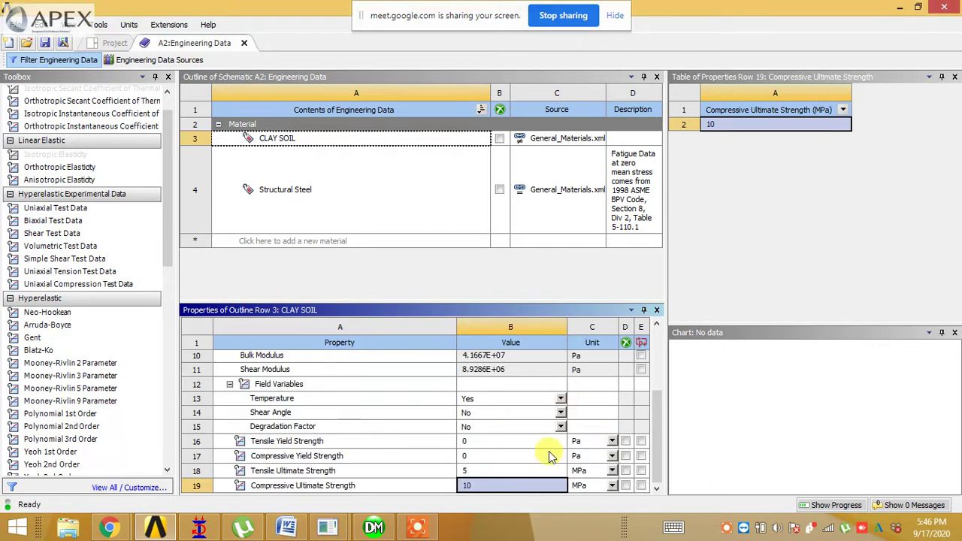
{"action": "left_click", "coordinate": [489, 462]}
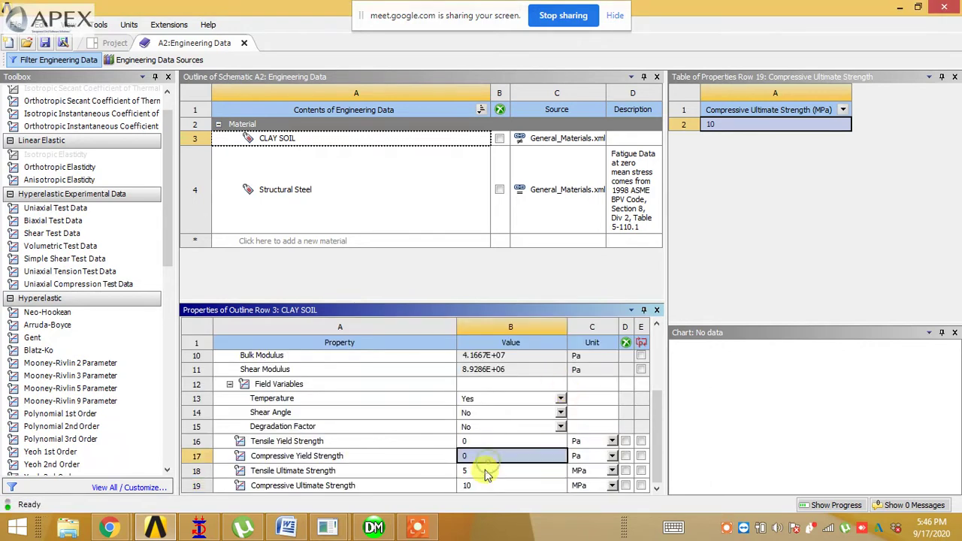
{"action": "left_click", "coordinate": [485, 472]}
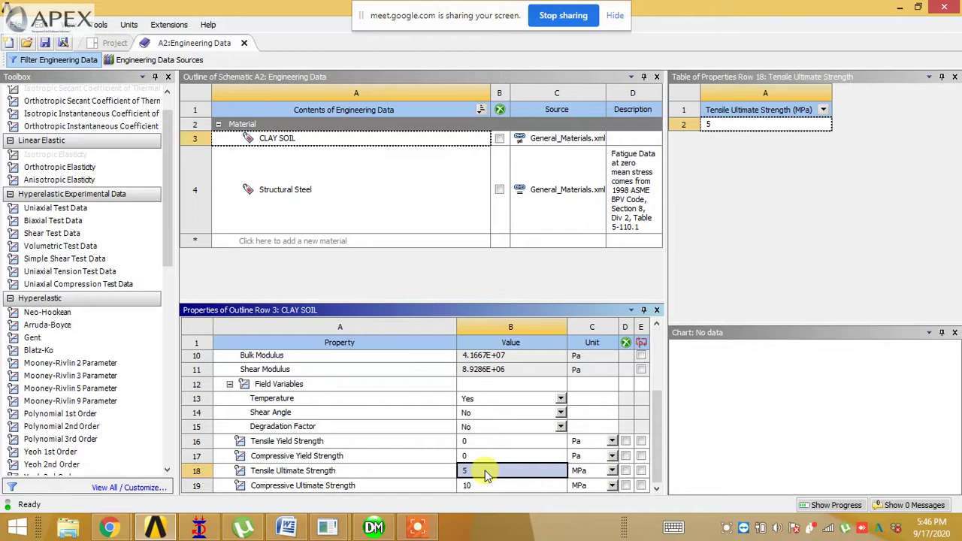
{"action": "type", "text": "0.9"}
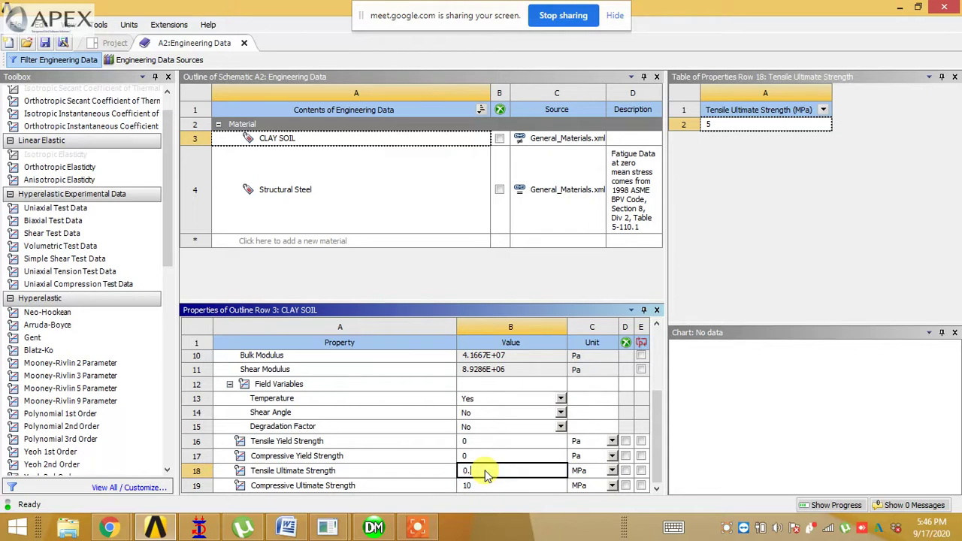
{"action": "left_click", "coordinate": [779, 272]}
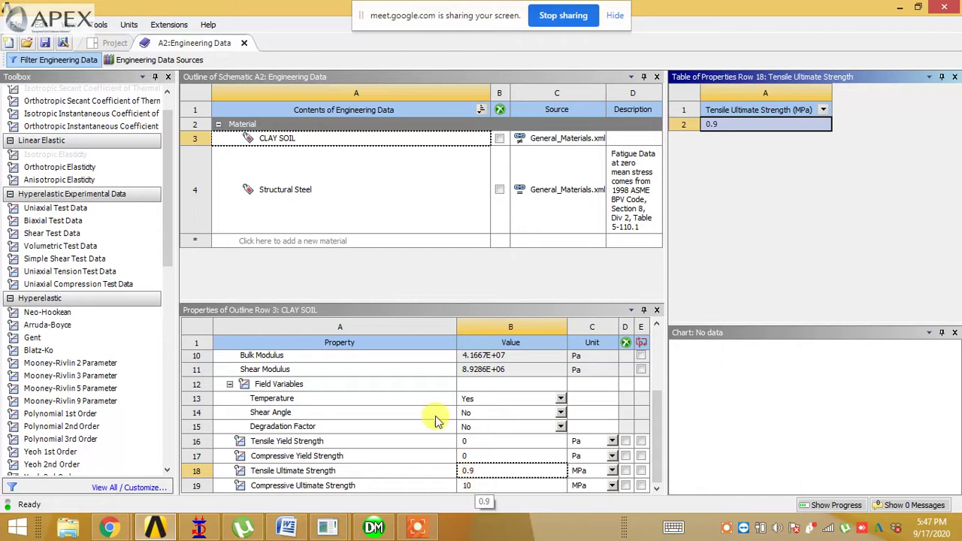
Step: Display the engineering data sources and look through the materials available in General Materials
{"action": "left_click_drag", "start_coordinate": [186, 146], "coordinate": [199, 169]}
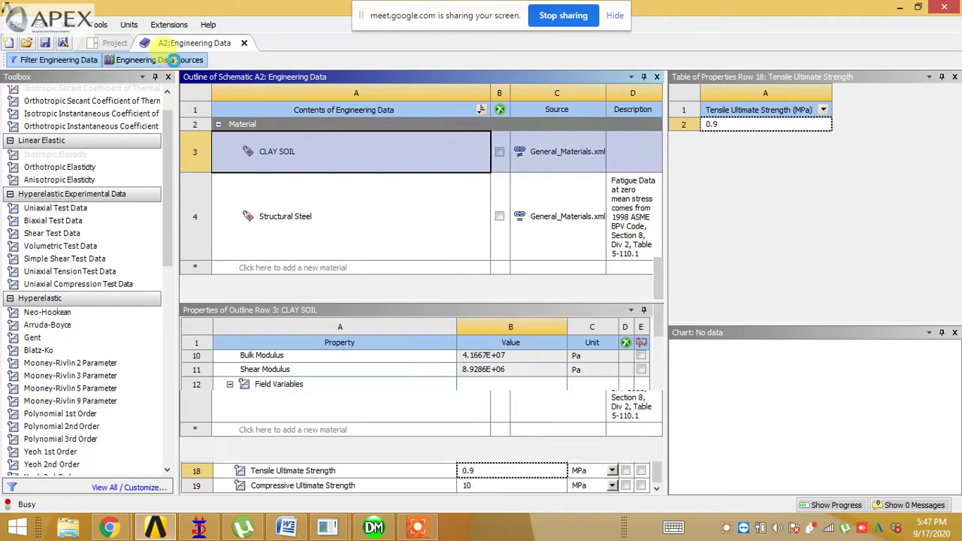
{"action": "left_click", "coordinate": [172, 62]}
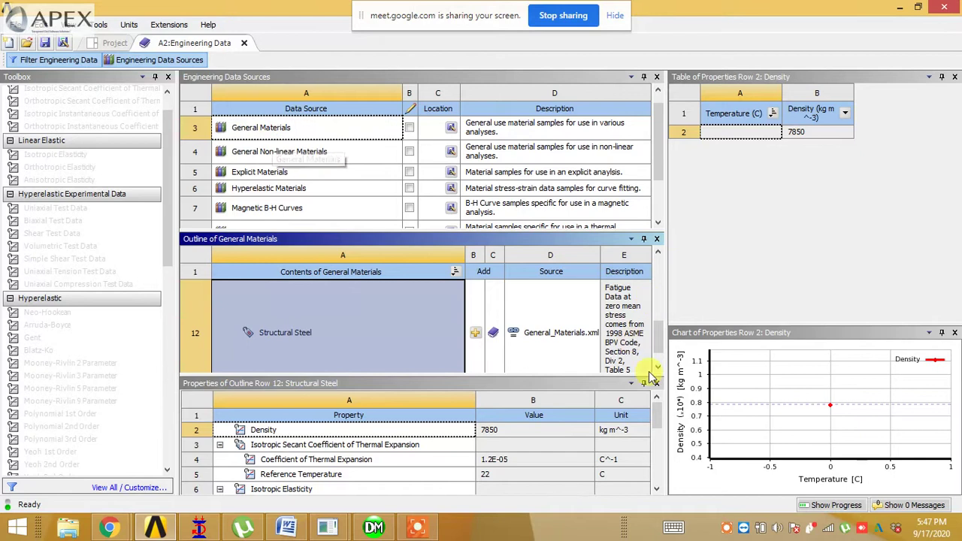
{"action": "left_click_drag", "start_coordinate": [659, 350], "coordinate": [661, 314]}
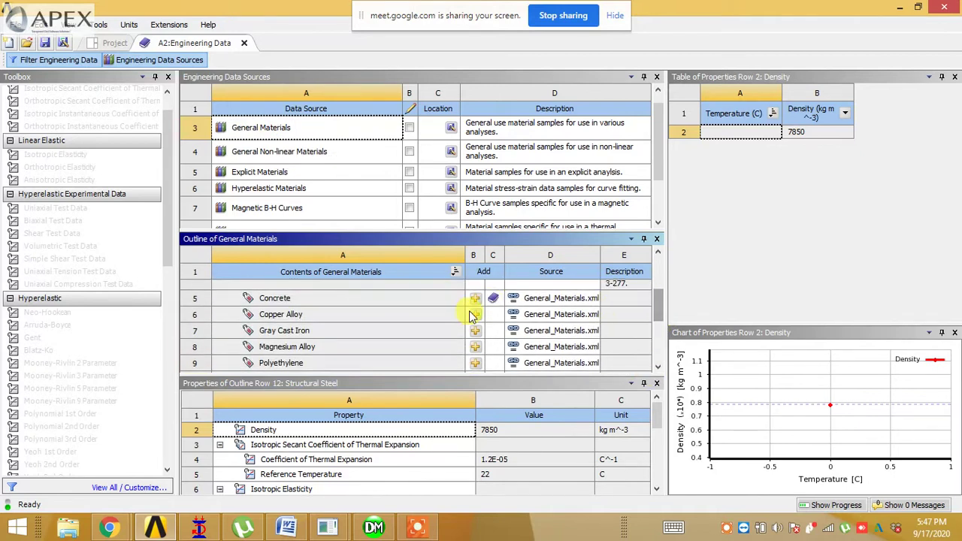
{"action": "scroll", "coordinate": [473, 312], "scroll_direction": "down", "scroll_amount": 3}
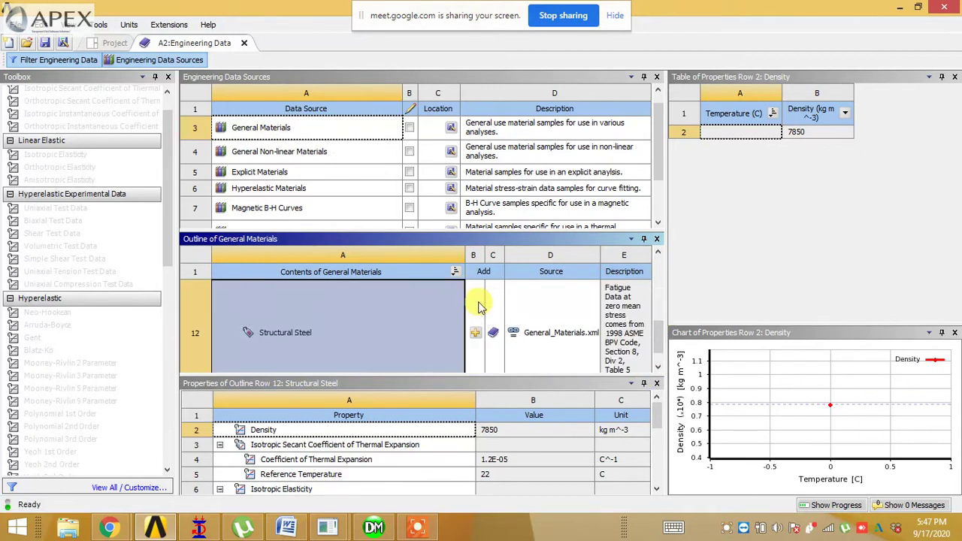
Step: Return to the project schematic, select the Static Structural geometry and switch to DesignModeler with the sketch dimension tools open
{"action": "left_click", "coordinate": [90, 41]}
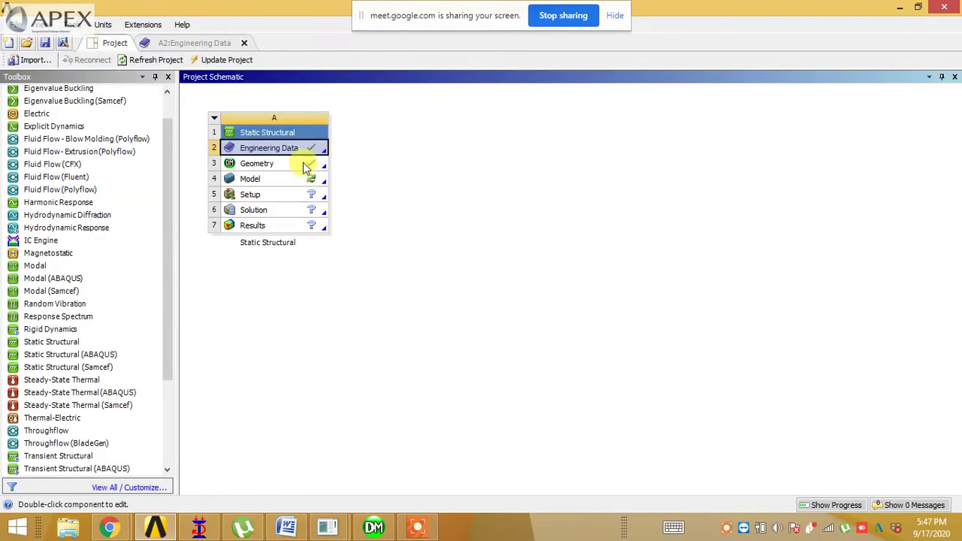
{"action": "left_click", "coordinate": [301, 162]}
{"action": "left_click", "coordinate": [379, 528]}
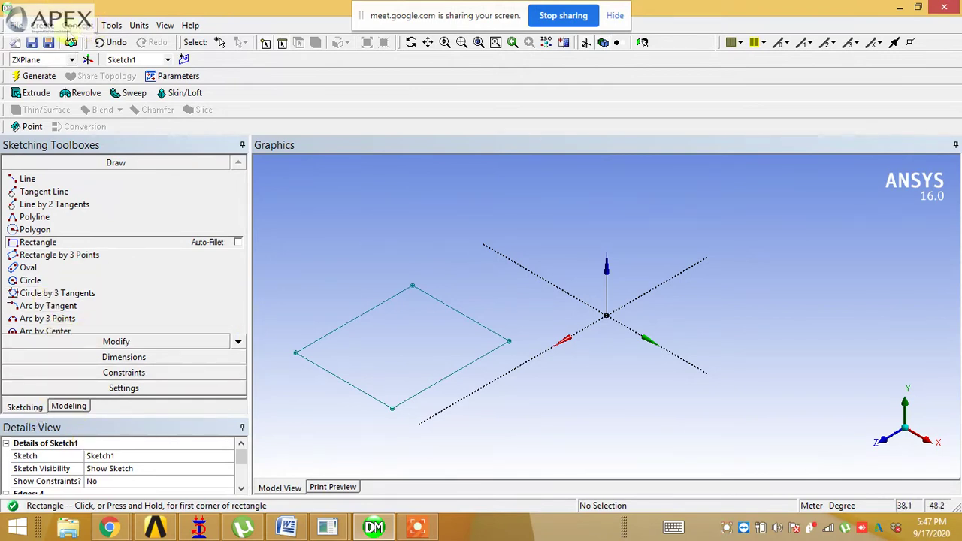
{"action": "left_click", "coordinate": [113, 358]}
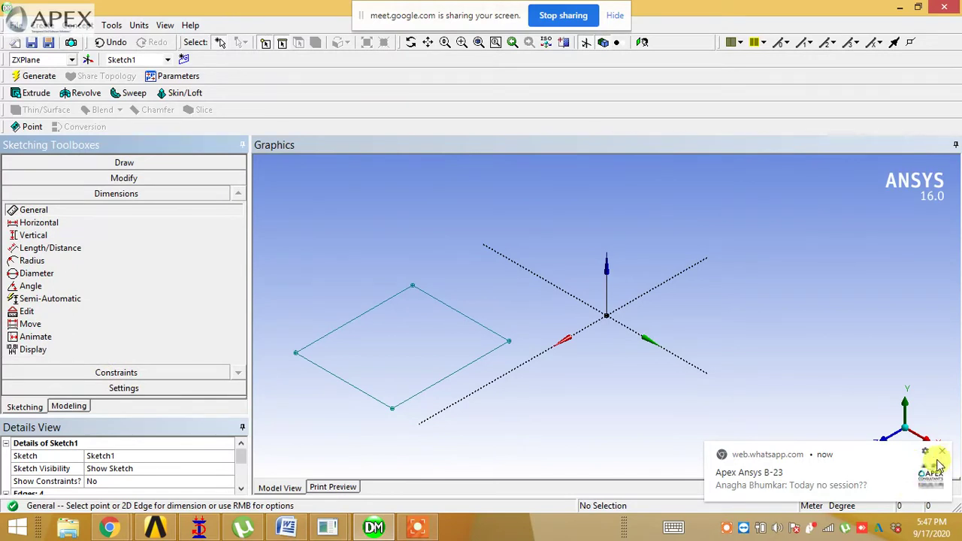
Step: Switch to WhatsApp Web in Chrome and send the message "SESSION IS ON" to the Apex Ansys B-23 group
{"action": "left_click", "coordinate": [887, 472]}
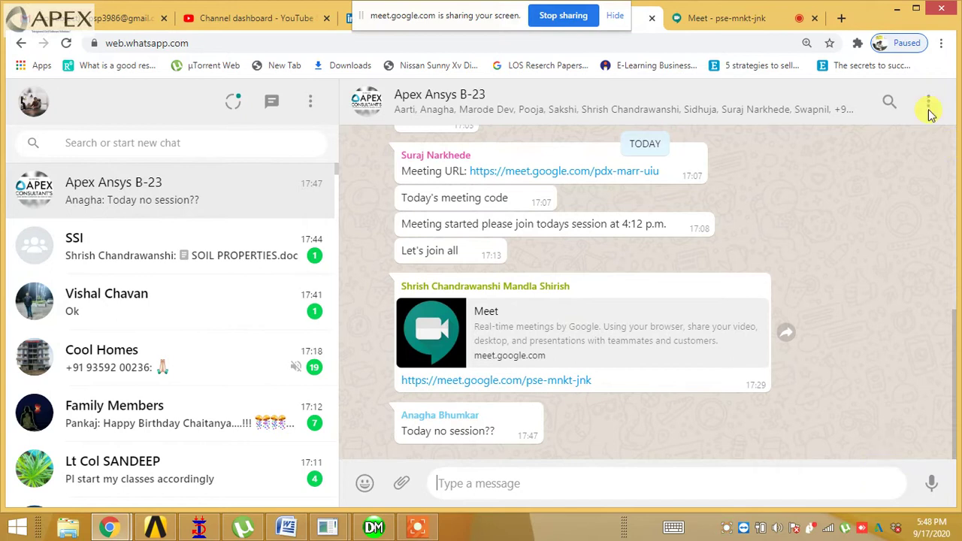
{"action": "left_click", "coordinate": [895, 9]}
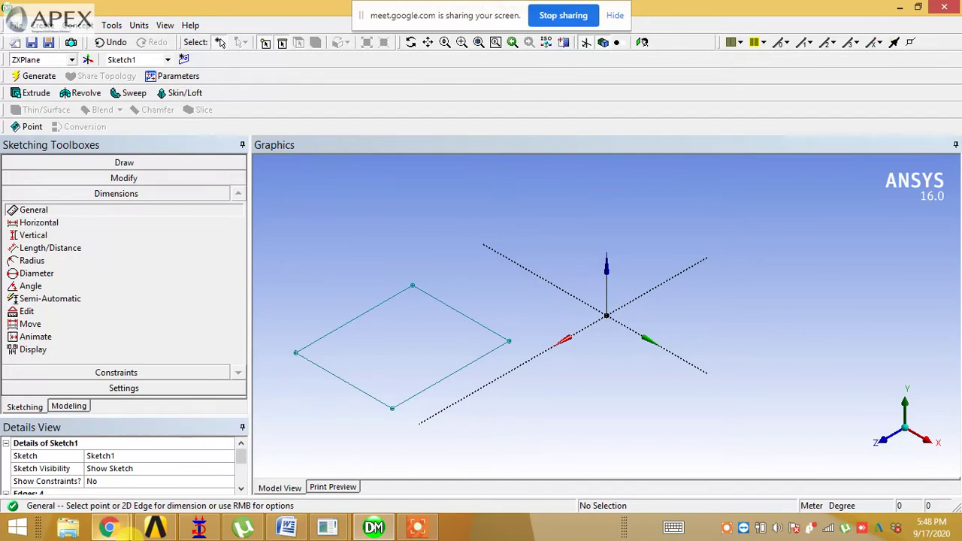
{"action": "mouse_move", "coordinate": [129, 526]}
{"action": "left_click", "coordinate": [146, 477]}
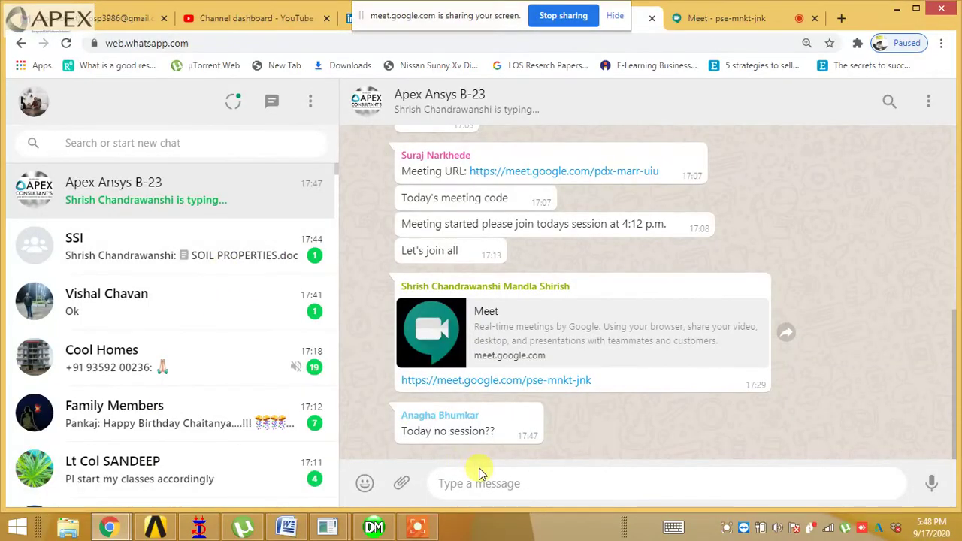
{"action": "type", "text": "SESSION"}
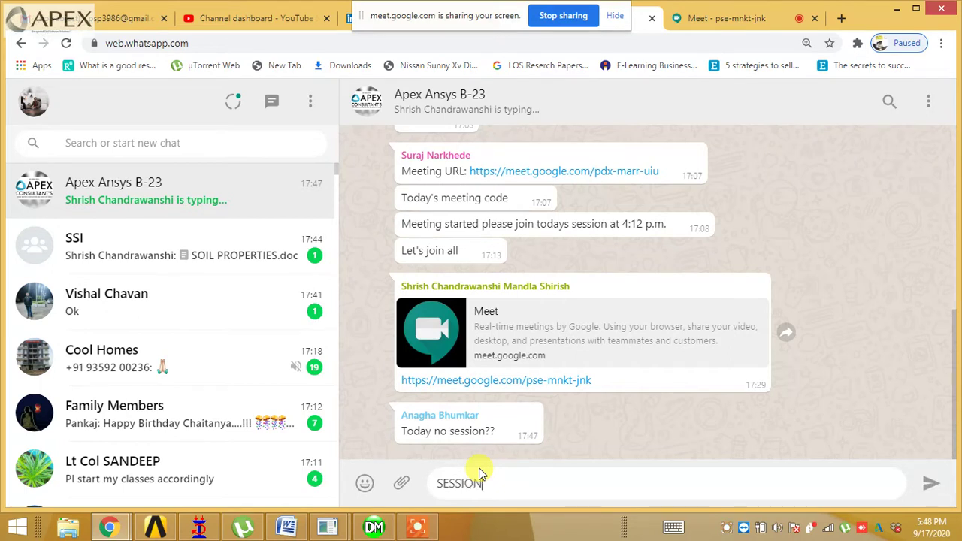
{"action": "type", "text": " IS ON"}
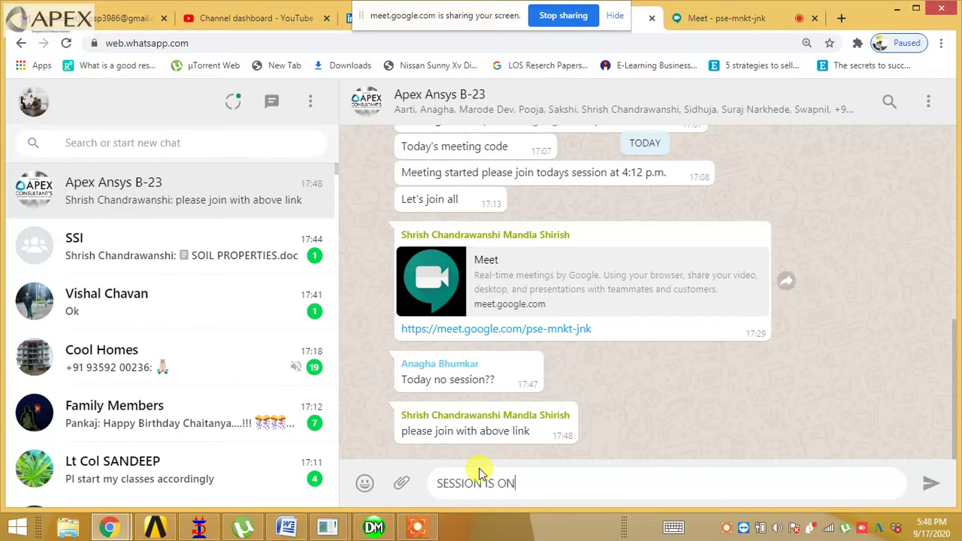
{"action": "key", "text": "Return"}
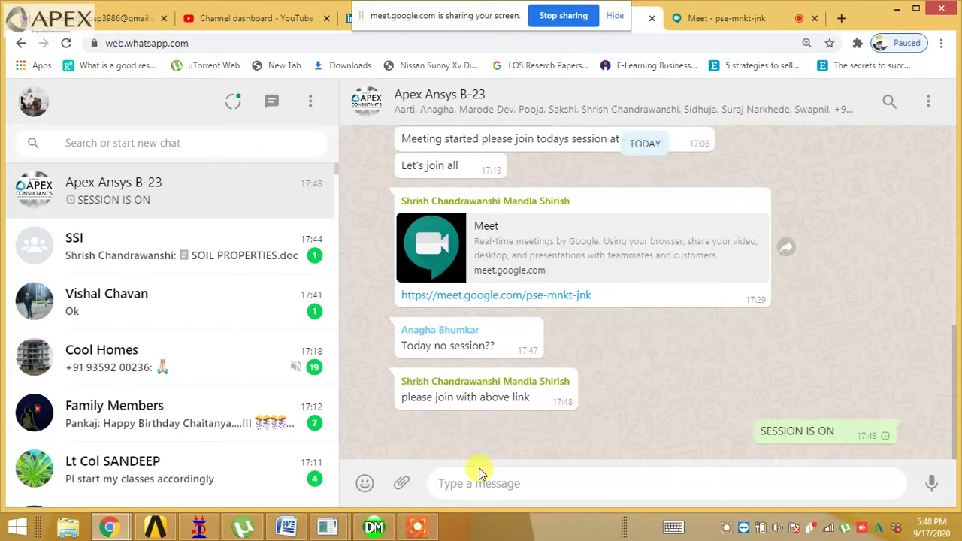
Step: Open the meeting link from the chat, move the screen-sharing bar off the browser tabs and return to WhatsApp
{"action": "left_click", "coordinate": [738, 260]}
{"action": "left_click", "coordinate": [318, 21]}
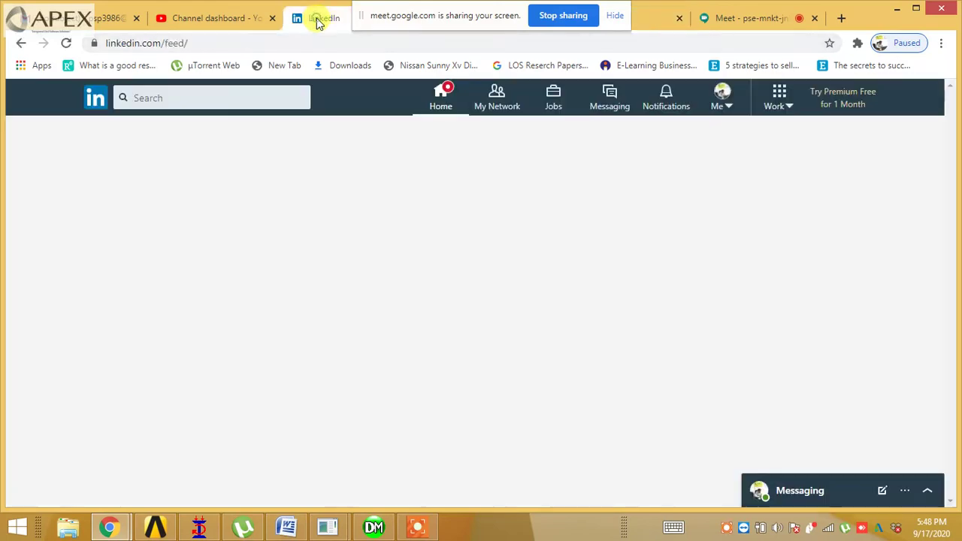
{"action": "left_click_drag", "start_coordinate": [455, 11], "coordinate": [483, 223]}
{"action": "left_click", "coordinate": [481, 21]}
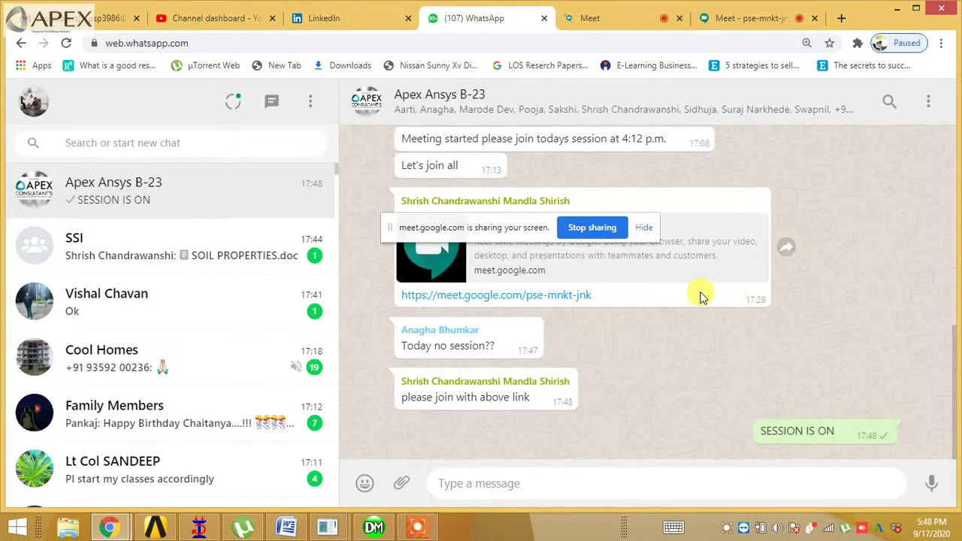
Step: Reply to the group message containing the Meet link with "JOIN WITH THIS", moving the screen-sharing bar out of the way
{"action": "left_click", "coordinate": [757, 202]}
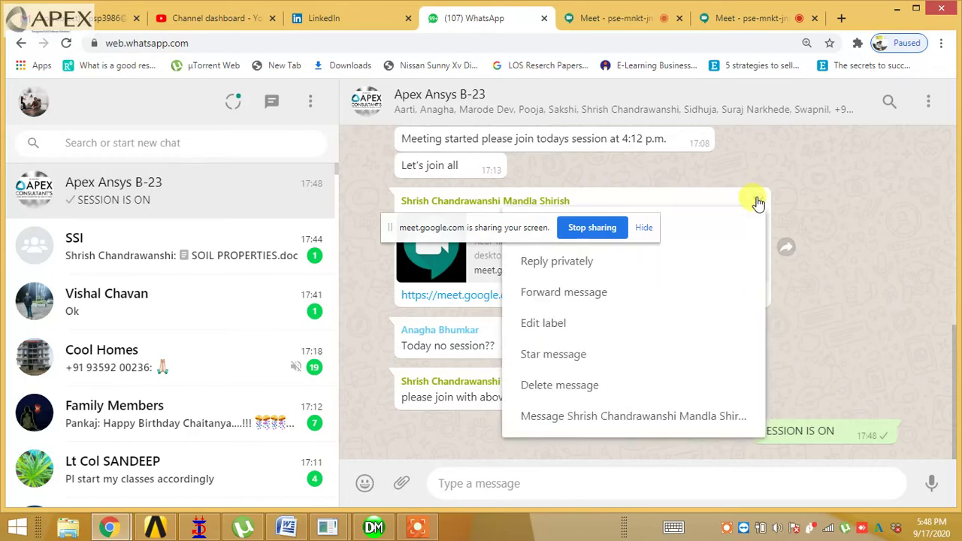
{"action": "left_click_drag", "start_coordinate": [525, 228], "coordinate": [328, 160]}
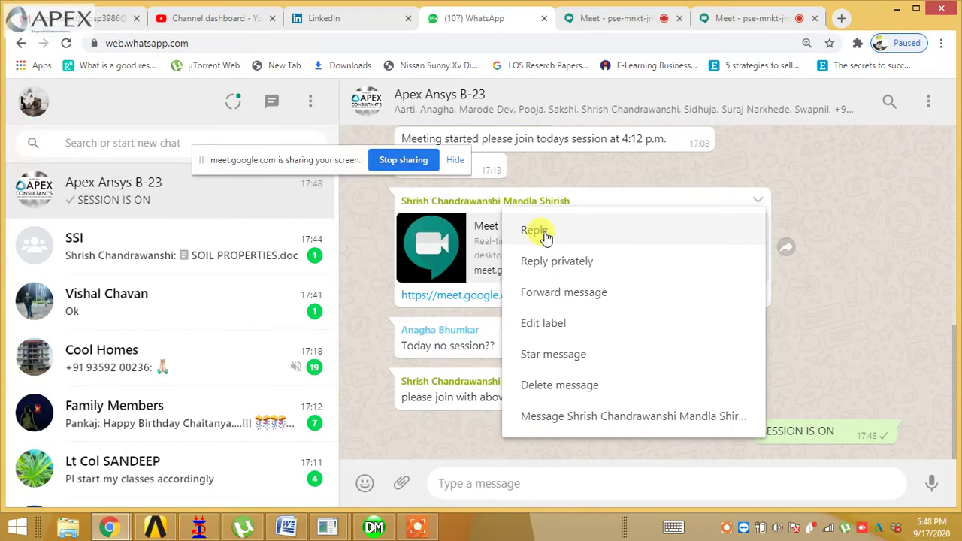
{"action": "left_click", "coordinate": [535, 231]}
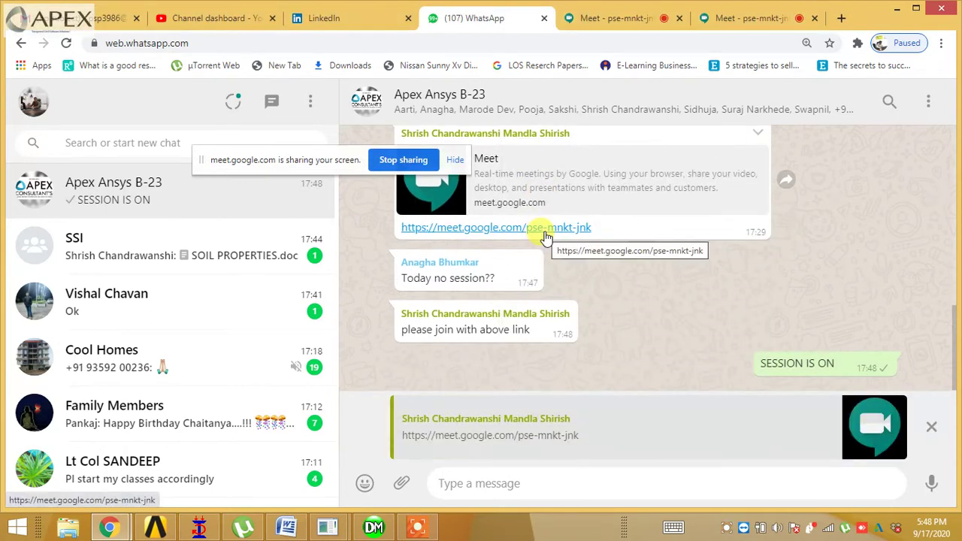
{"action": "type", "text": "JOIN WITH THIS"}
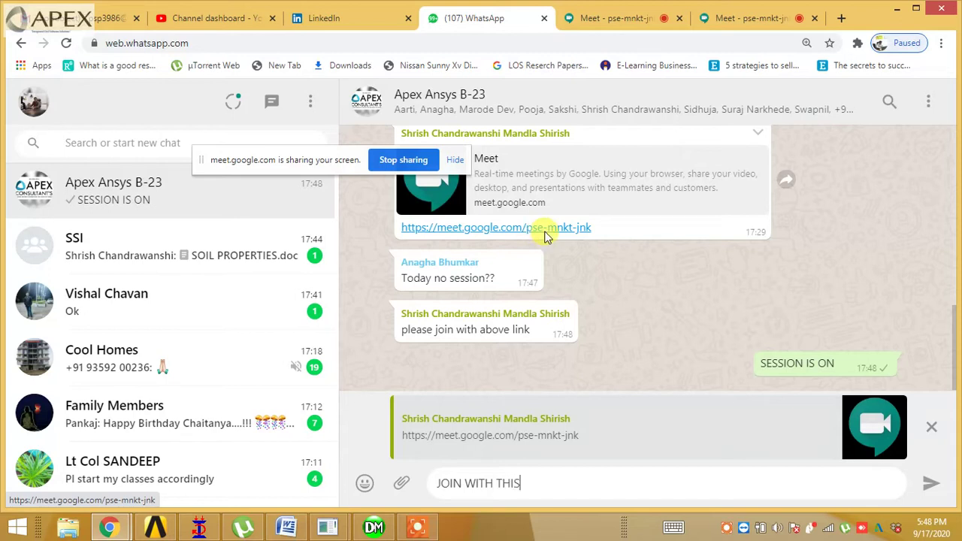
{"action": "key", "text": "Return"}
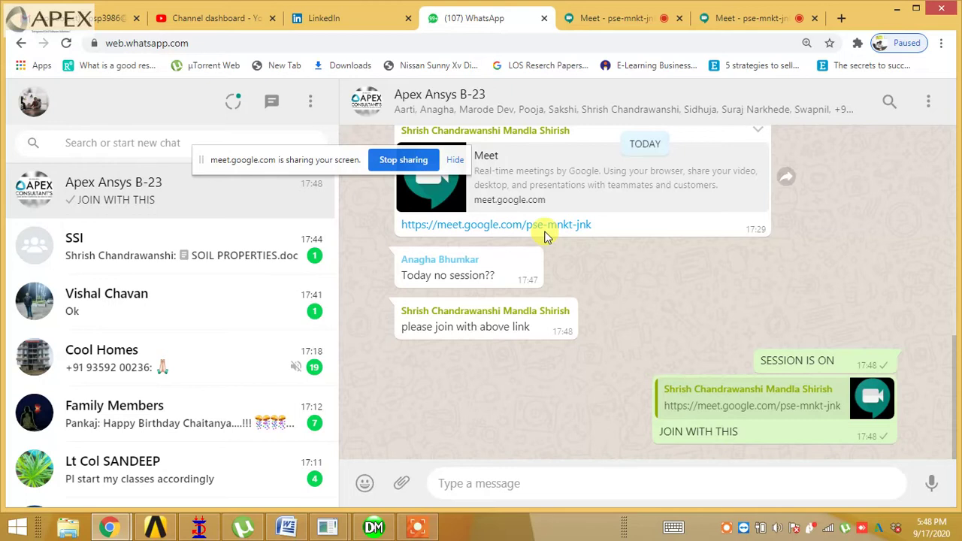
Step: Close the duplicate Meet tab, switch back to DesignModeler and dismiss the presenting notification
{"action": "left_click", "coordinate": [356, 18]}
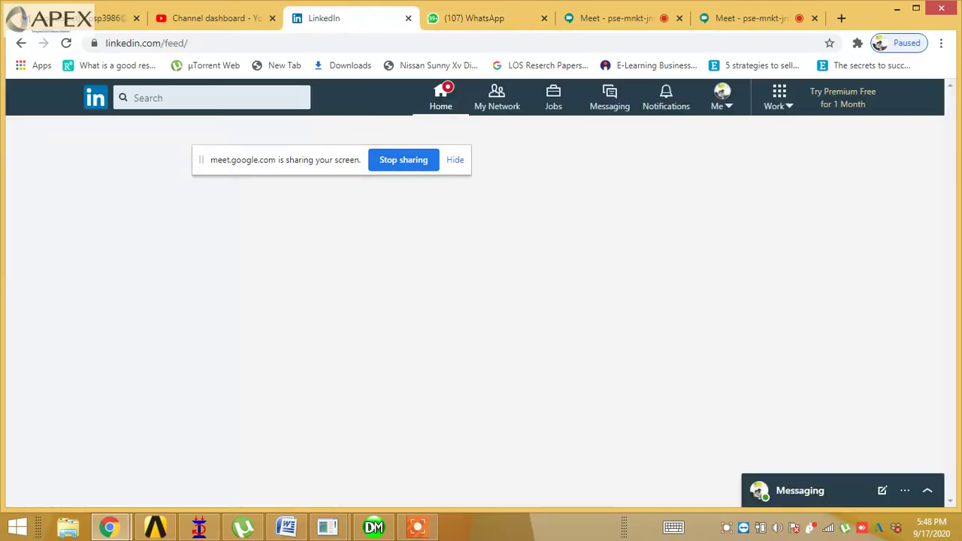
{"action": "left_click", "coordinate": [616, 17]}
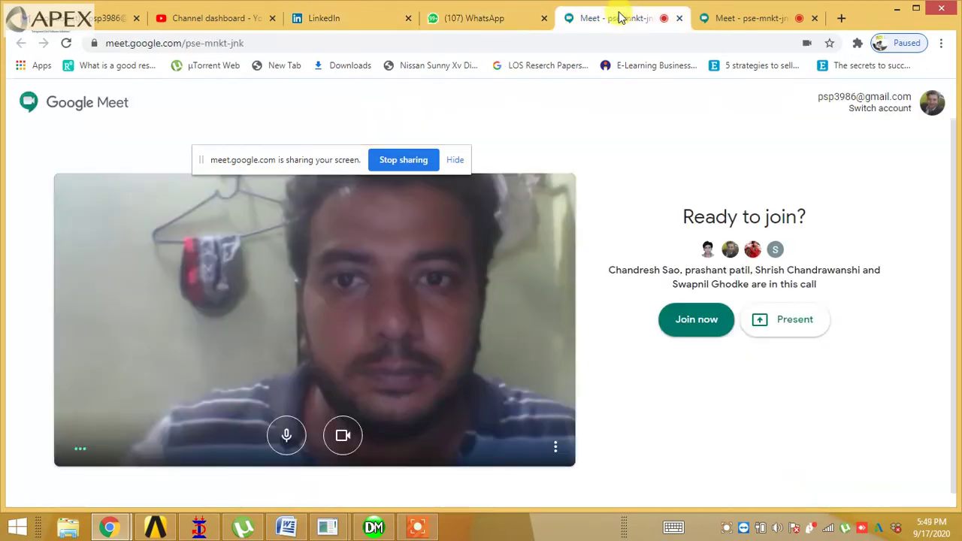
{"action": "left_click", "coordinate": [679, 21]}
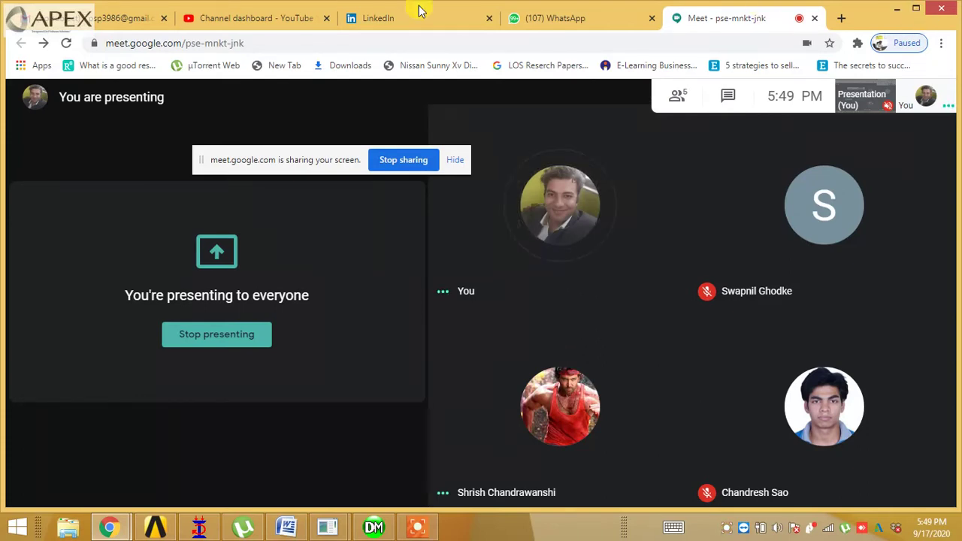
{"action": "left_click", "coordinate": [374, 528]}
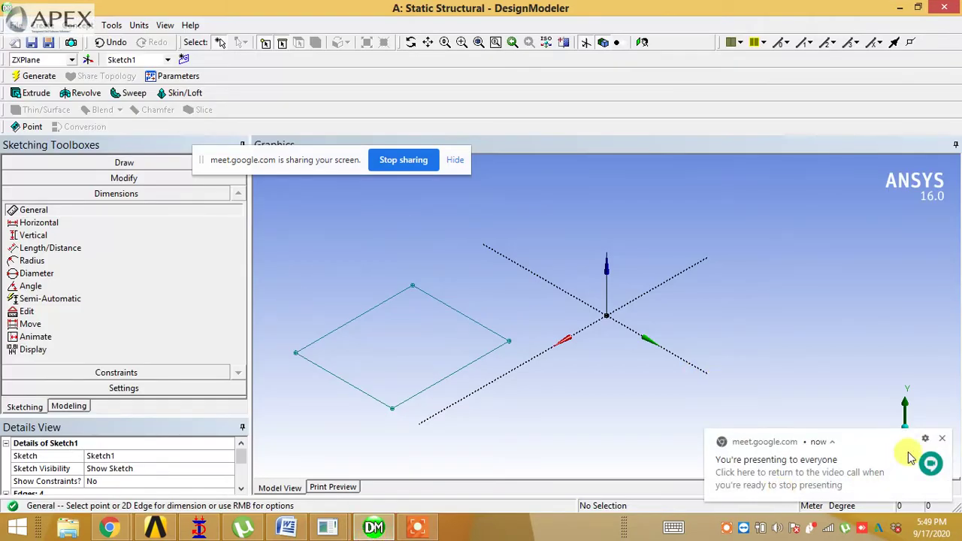
{"action": "left_click", "coordinate": [941, 440]}
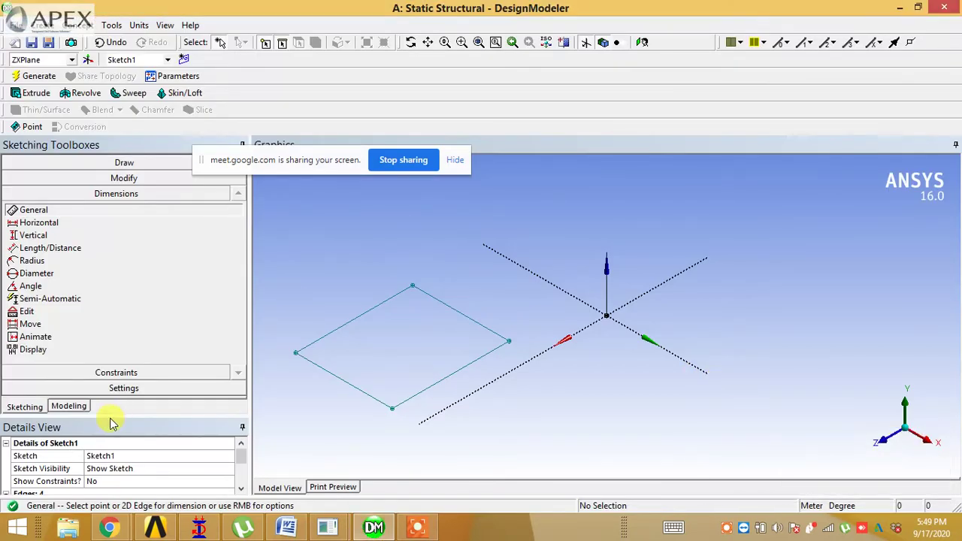
Step: Select Sketch1 under ZXPlane in the model tree and return to sketching with the dimension tools open
{"action": "left_click", "coordinate": [66, 406]}
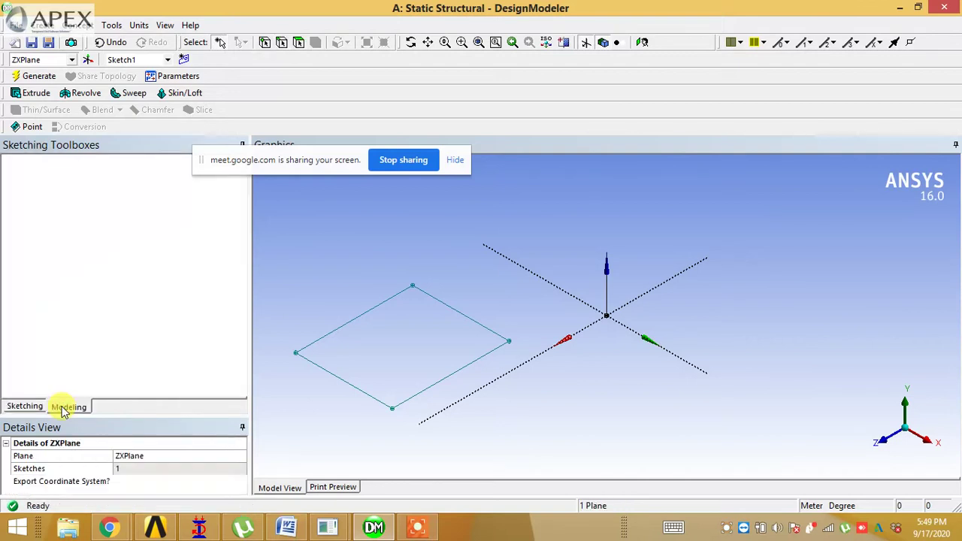
{"action": "left_click", "coordinate": [31, 186]}
{"action": "left_click", "coordinate": [67, 198]}
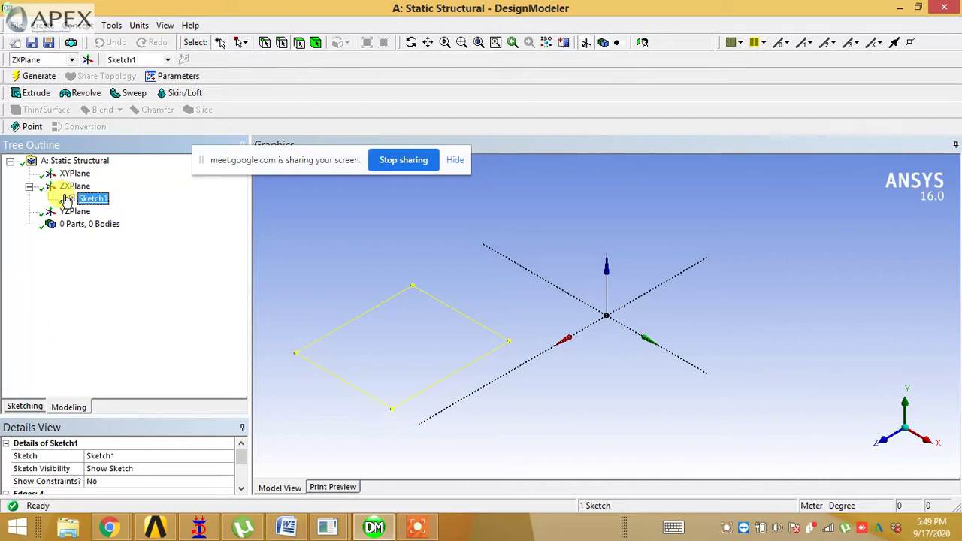
{"action": "left_click", "coordinate": [25, 405]}
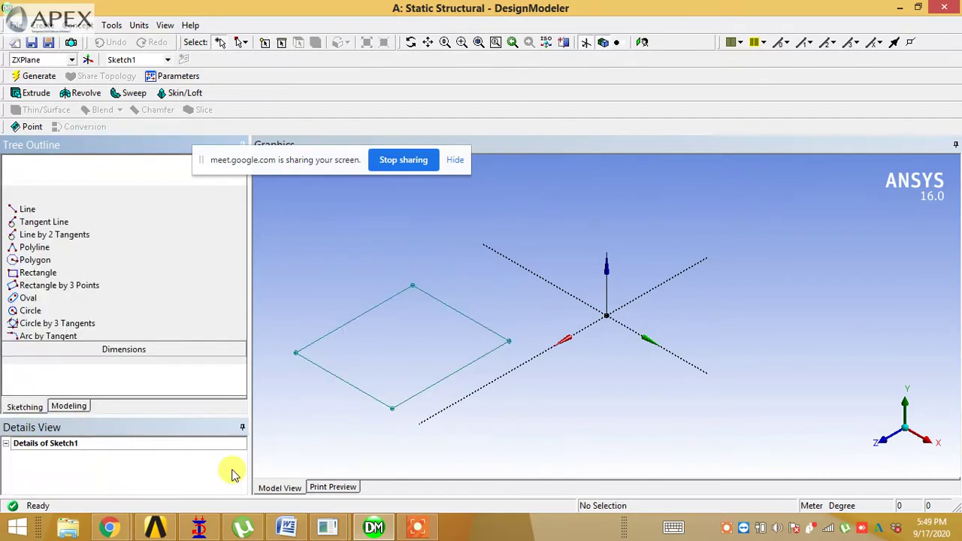
{"action": "left_click", "coordinate": [151, 358]}
Step: Add general dimensions to two adjacent edges of the Sketch1 rectangle and show their values in the sketch details
{"action": "left_click", "coordinate": [347, 324]}
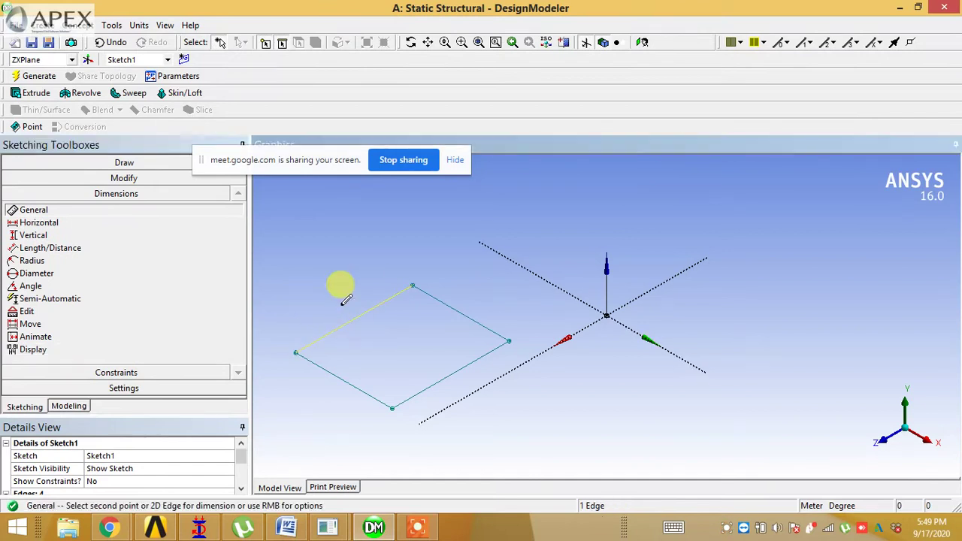
{"action": "left_click", "coordinate": [341, 296]}
{"action": "left_click", "coordinate": [347, 387]}
{"action": "left_click", "coordinate": [308, 392]}
{"action": "left_click", "coordinate": [241, 489]}
{"action": "left_click", "coordinate": [242, 489]}
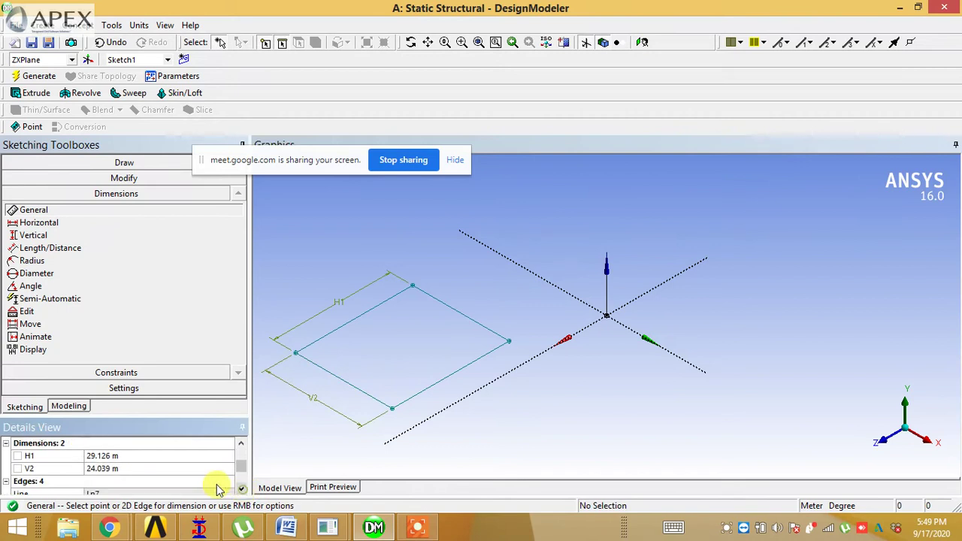
Step: Set both rectangle dimensions of Sketch1, H1 and V2, to 5 m
{"action": "left_click", "coordinate": [120, 455]}
{"action": "type", "text": "5"}
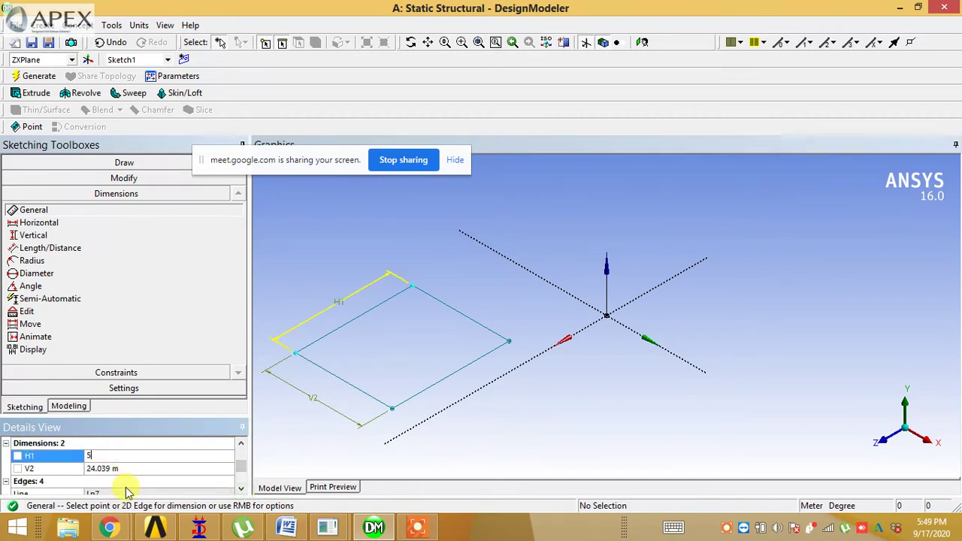
{"action": "left_click", "coordinate": [125, 468]}
{"action": "type", "text": "5"}
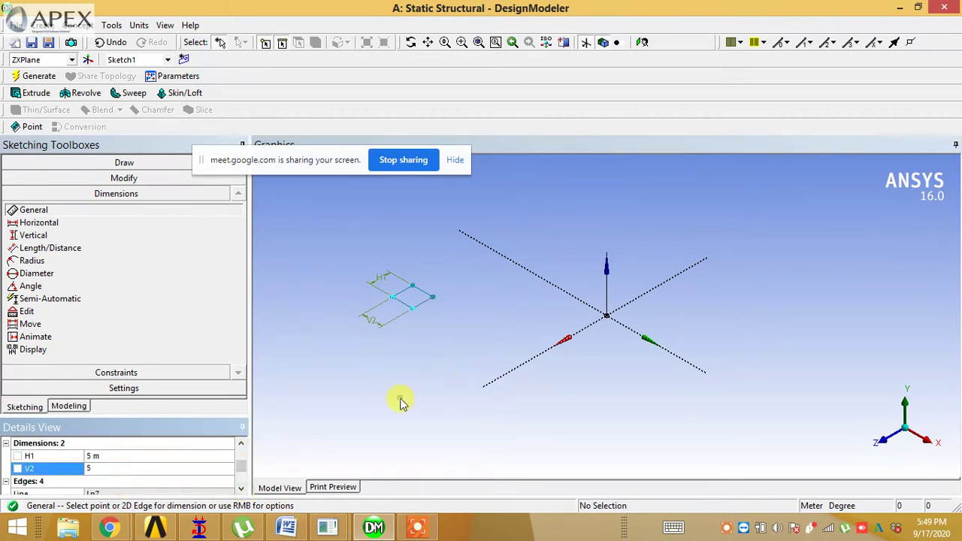
Step: Extrude Sketch1 to a fixed depth of 4 m with Add Material and generate the solid block
{"action": "left_click", "coordinate": [461, 42]}
{"action": "left_click_drag", "start_coordinate": [384, 272], "coordinate": [440, 310]}
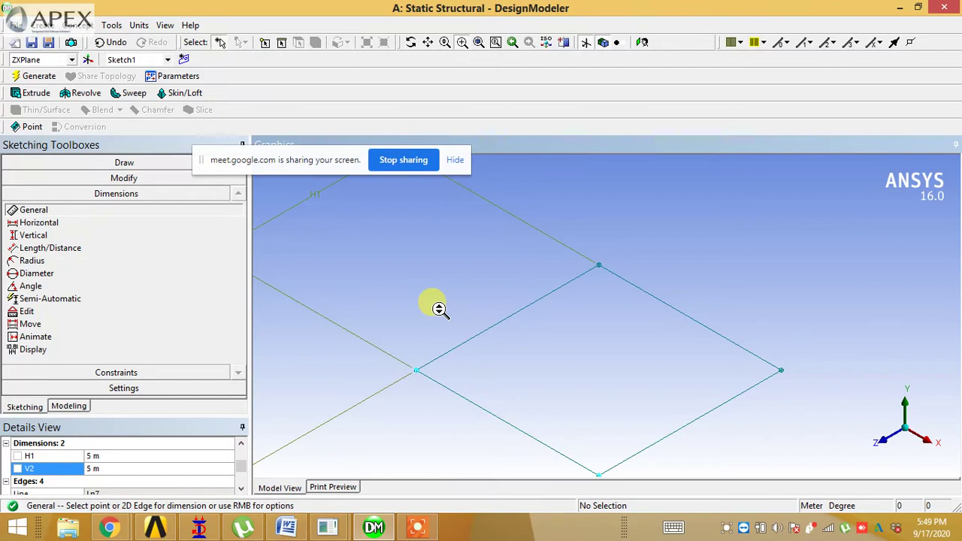
{"action": "scroll", "coordinate": [439, 304], "scroll_direction": "down", "scroll_amount": 3}
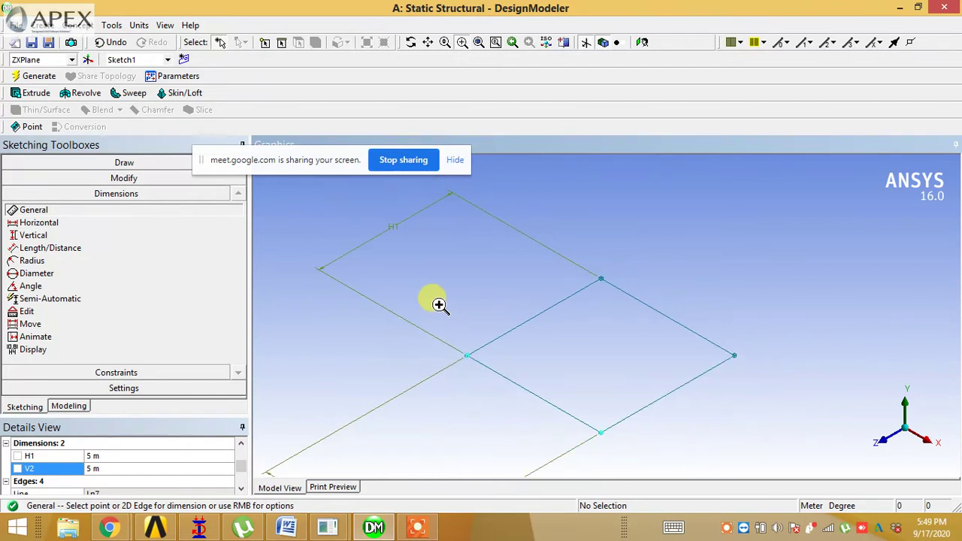
{"action": "left_click", "coordinate": [69, 406]}
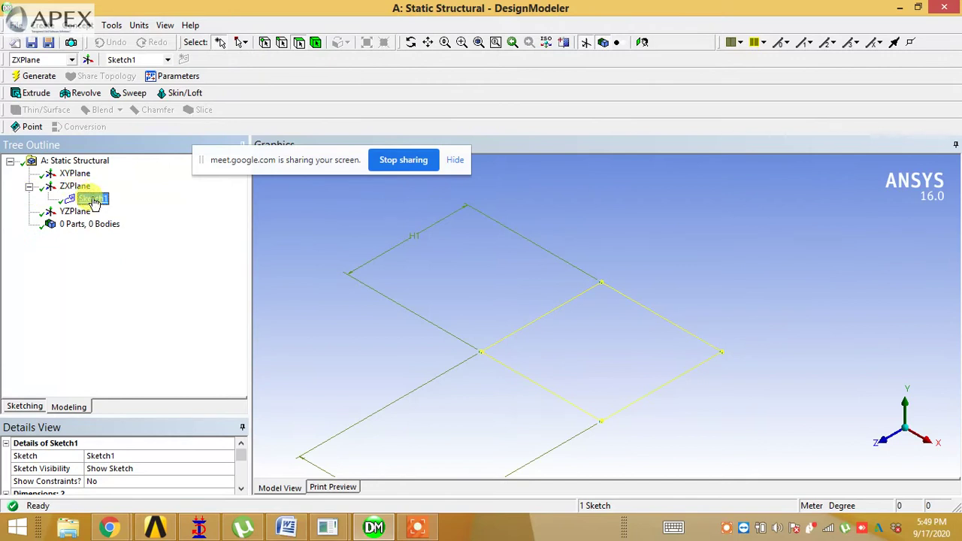
{"action": "left_click", "coordinate": [18, 92]}
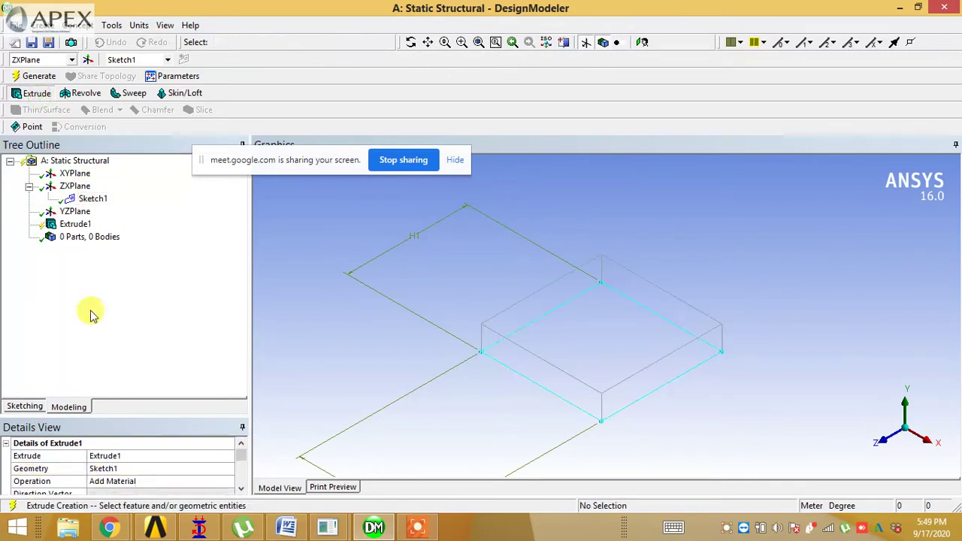
{"action": "left_click", "coordinate": [118, 469]}
{"action": "left_click", "coordinate": [120, 468]}
{"action": "scroll", "coordinate": [242, 489], "scroll_direction": "down", "scroll_amount": 4}
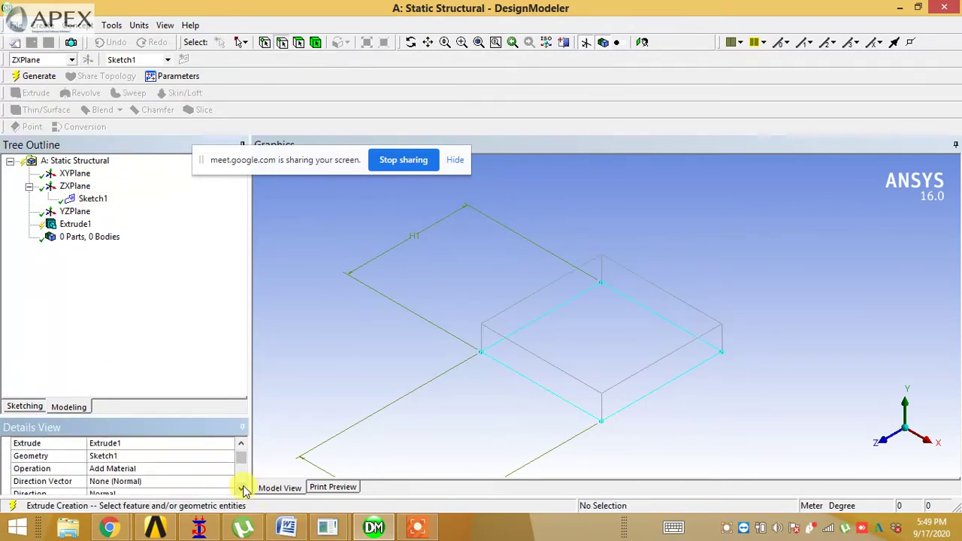
{"action": "scroll", "coordinate": [244, 490], "scroll_direction": "down", "scroll_amount": 2}
{"action": "left_click", "coordinate": [144, 456]}
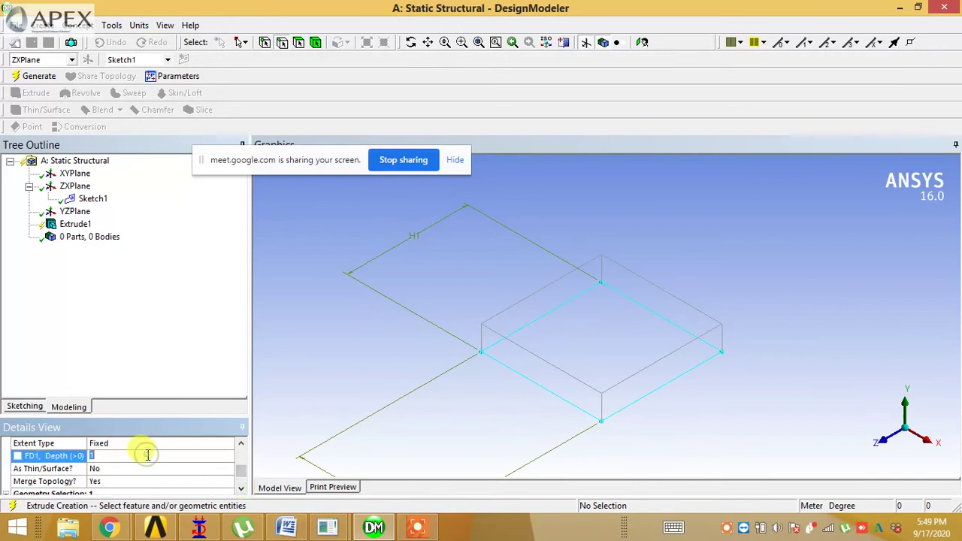
{"action": "type", "text": "4"}
{"action": "key", "text": "Return"}
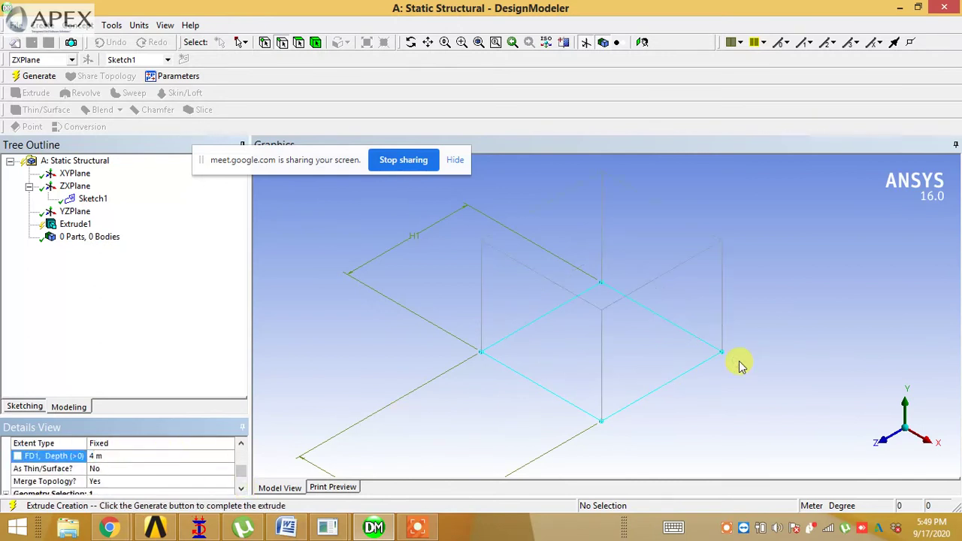
{"action": "left_click", "coordinate": [37, 76]}
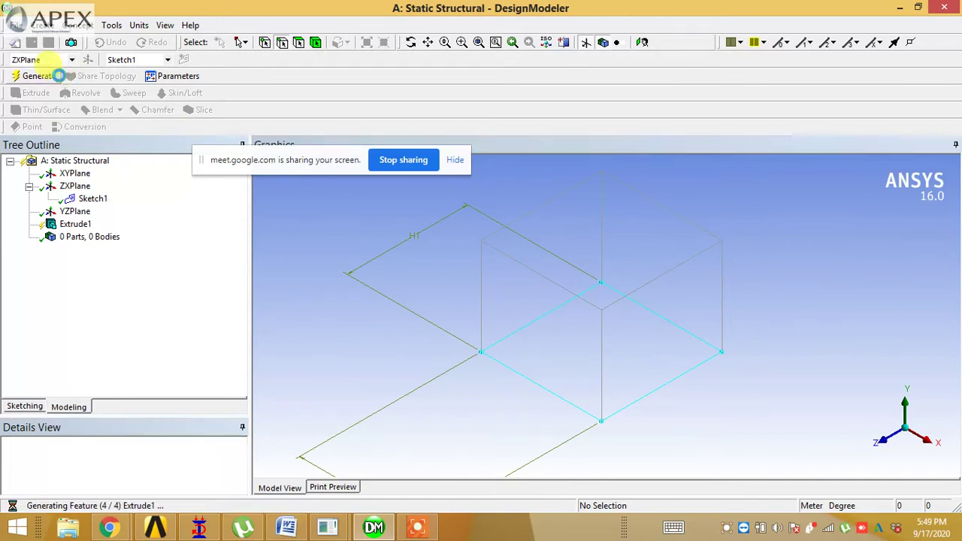
Step: Start a new plane of type From Face, using the top face of the soil block as its base face
{"action": "middle_click_drag", "start_coordinate": [545, 341], "coordinate": [573, 338]}
{"action": "left_click", "coordinate": [910, 421]}
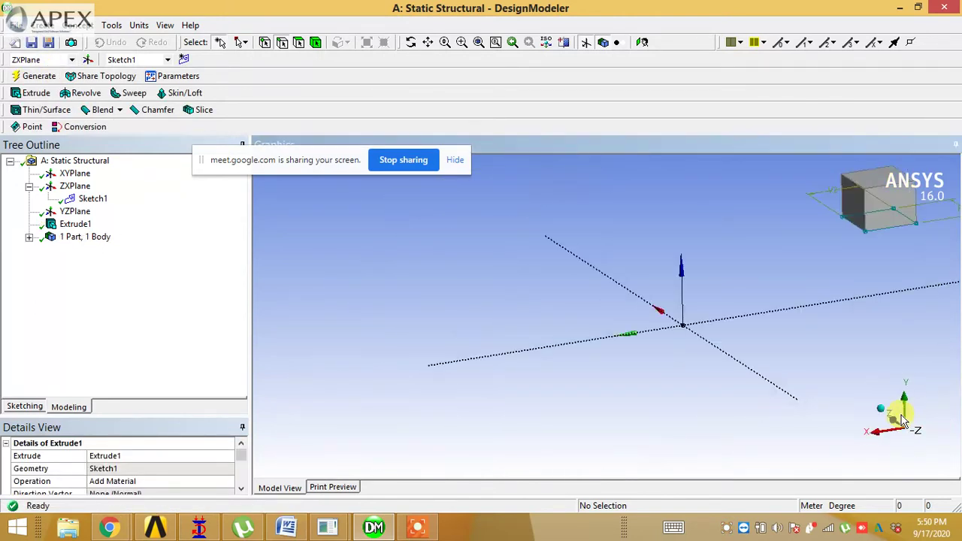
{"action": "left_click", "coordinate": [904, 425]}
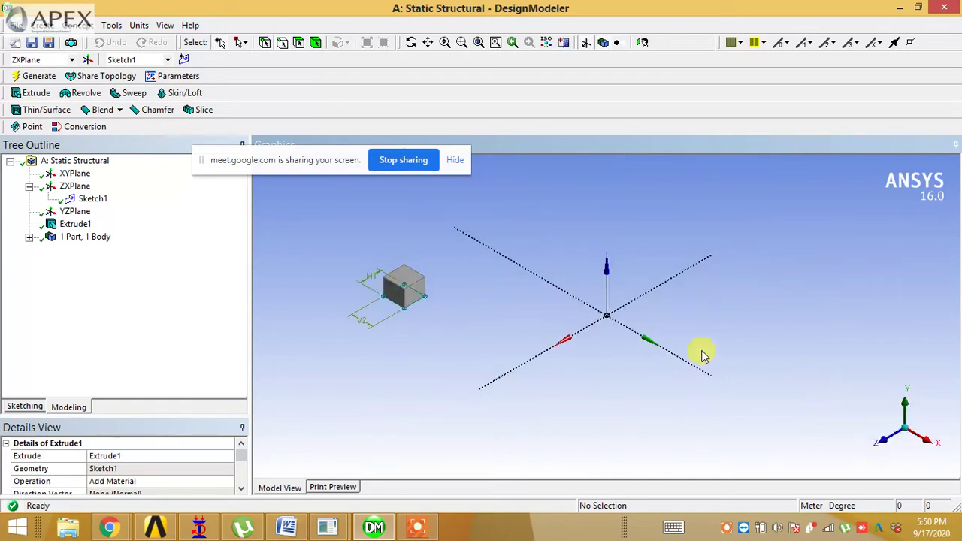
{"action": "left_click", "coordinate": [462, 42]}
{"action": "left_click_drag", "start_coordinate": [360, 261], "coordinate": [452, 308]}
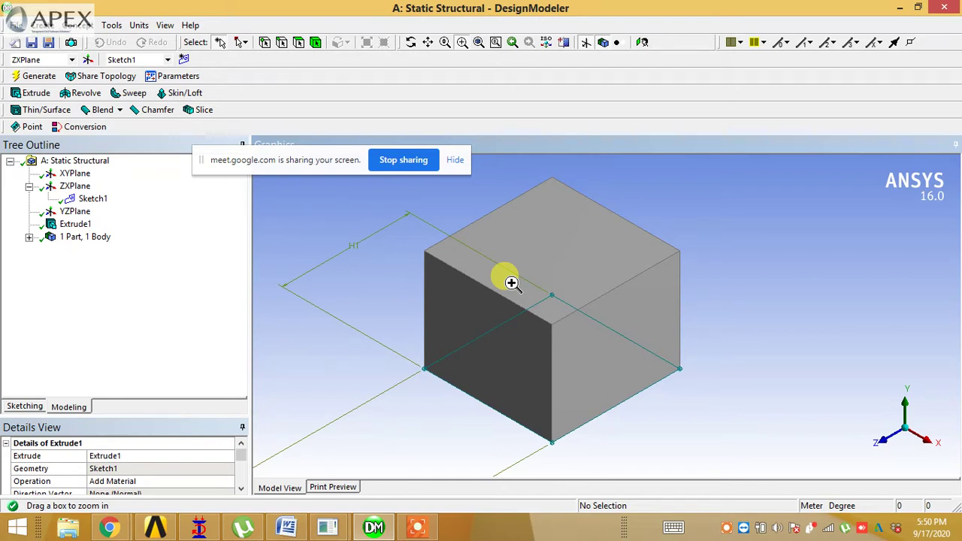
{"action": "left_click", "coordinate": [88, 61]}
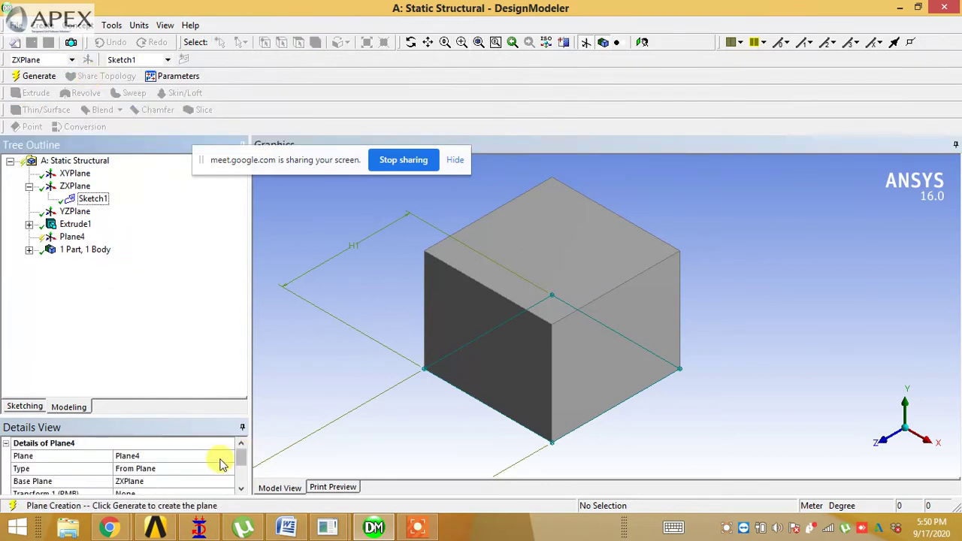
{"action": "left_click", "coordinate": [210, 470]}
{"action": "left_click", "coordinate": [228, 471]}
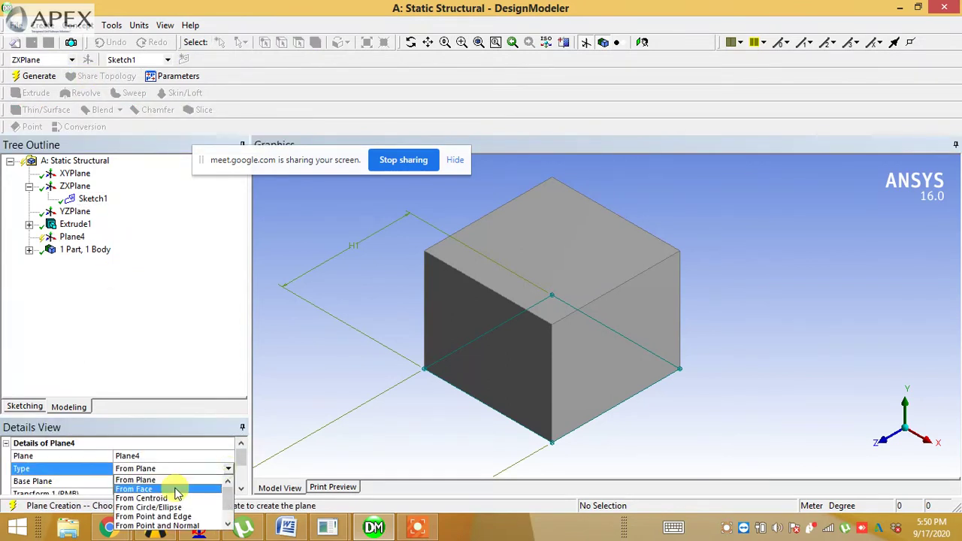
{"action": "left_click", "coordinate": [199, 486]}
{"action": "left_click", "coordinate": [241, 489]}
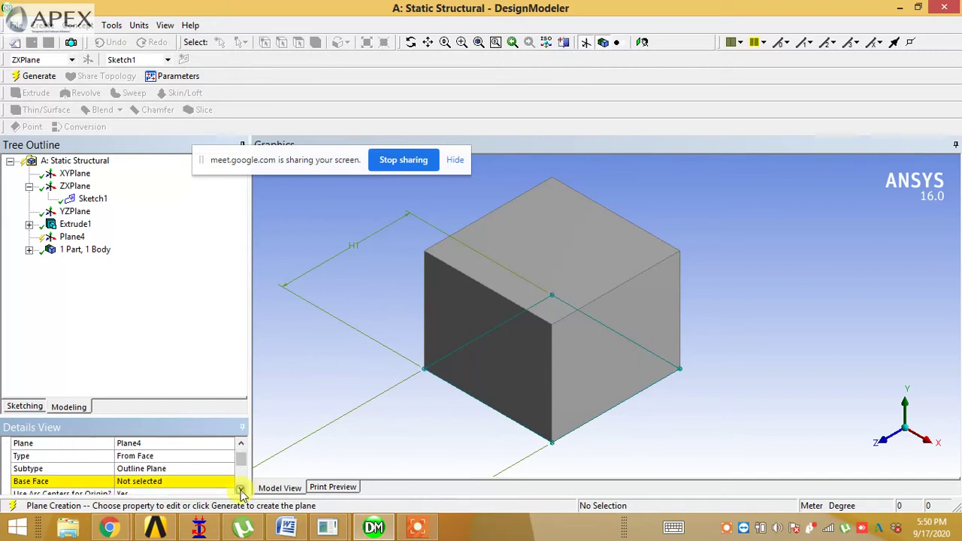
{"action": "left_click", "coordinate": [141, 480]}
{"action": "left_click", "coordinate": [505, 267]}
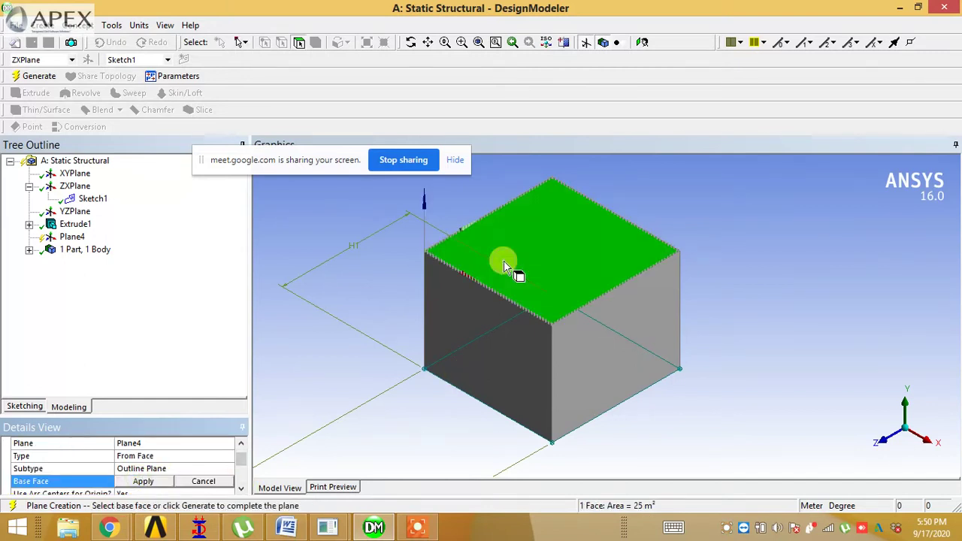
{"action": "left_click", "coordinate": [143, 481]}
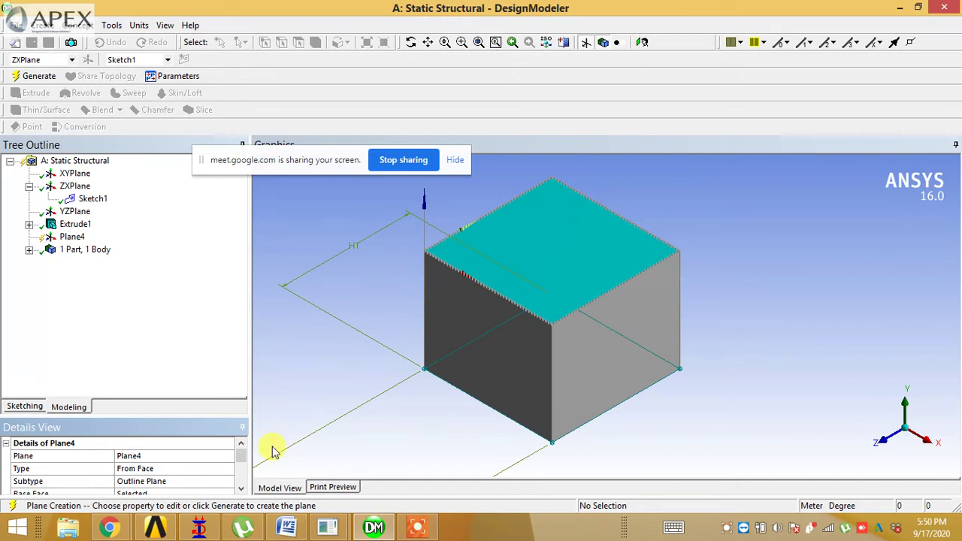
Step: Add an Offset Z transform with a value of -2 m to the new plane
{"action": "left_click", "coordinate": [240, 490]}
{"action": "left_click", "coordinate": [240, 490]}
{"action": "left_click", "coordinate": [239, 490]}
{"action": "left_click", "coordinate": [240, 490]}
{"action": "left_click", "coordinate": [240, 491]}
{"action": "left_click", "coordinate": [240, 491]}
{"action": "scroll", "coordinate": [246, 477], "scroll_direction": "up", "scroll_amount": 1}
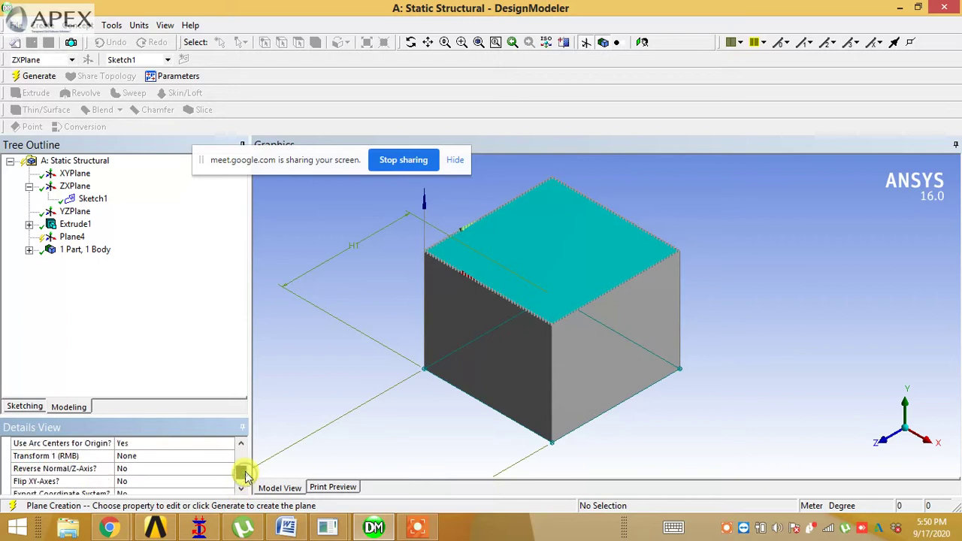
{"action": "left_click", "coordinate": [214, 454]}
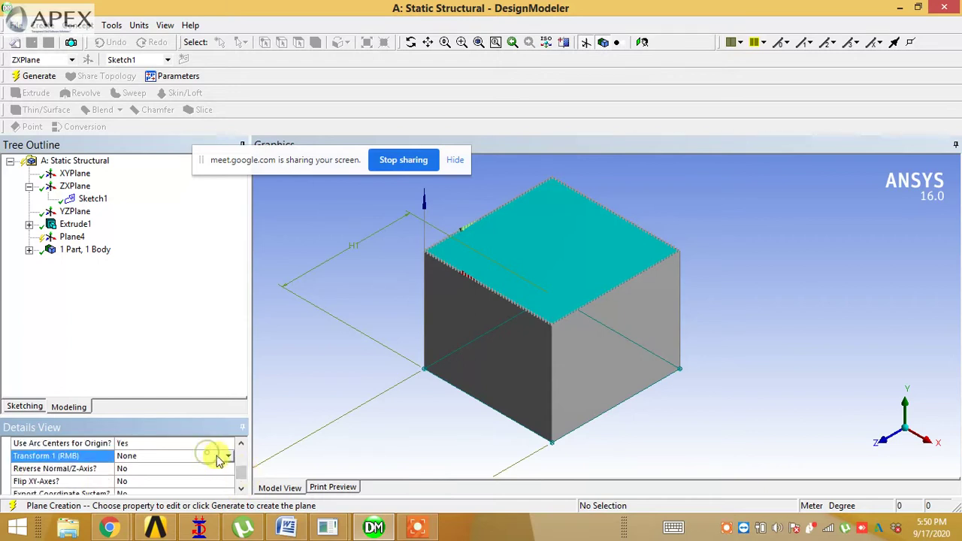
{"action": "left_click", "coordinate": [227, 457]}
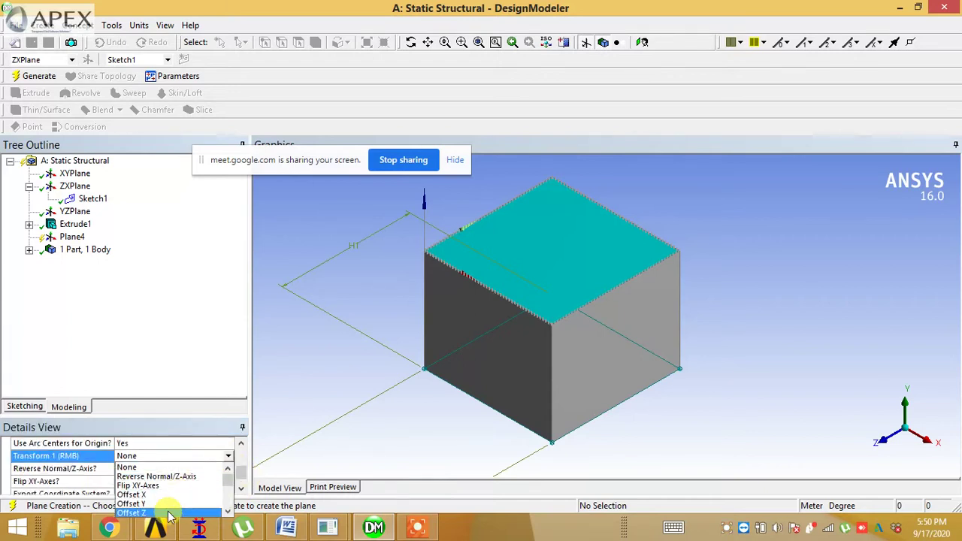
{"action": "left_click", "coordinate": [171, 511]}
{"action": "left_click", "coordinate": [240, 489]}
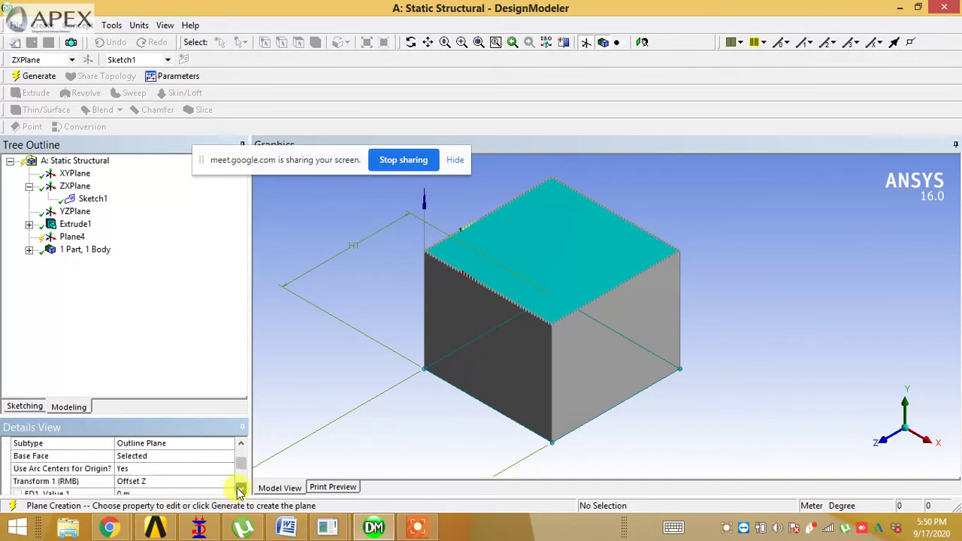
{"action": "left_click", "coordinate": [241, 490]}
{"action": "left_click", "coordinate": [163, 468]}
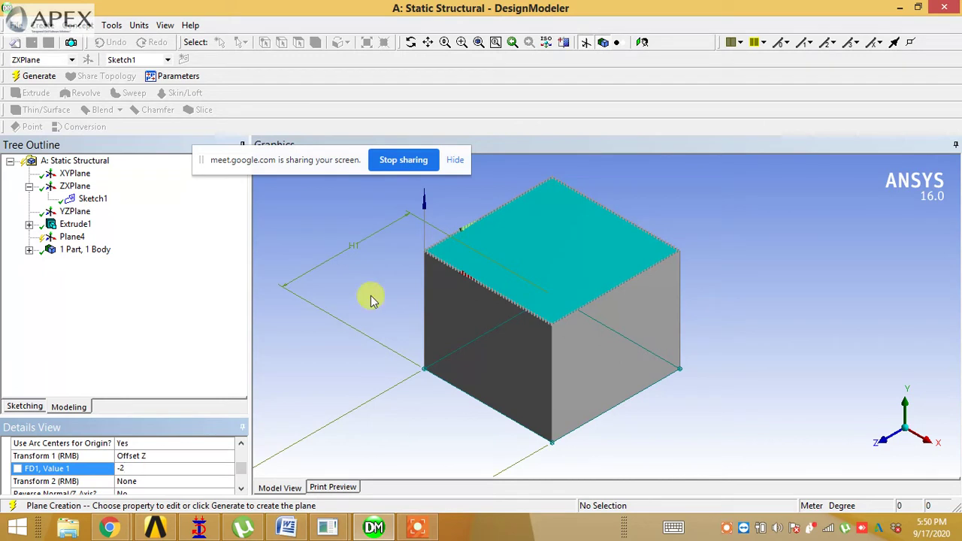
{"action": "left_click", "coordinate": [389, 308]}
Step: Change the new plane's Z offset to -1 m and generate the plane
{"action": "left_click", "coordinate": [153, 469]}
{"action": "type", "text": "-"}
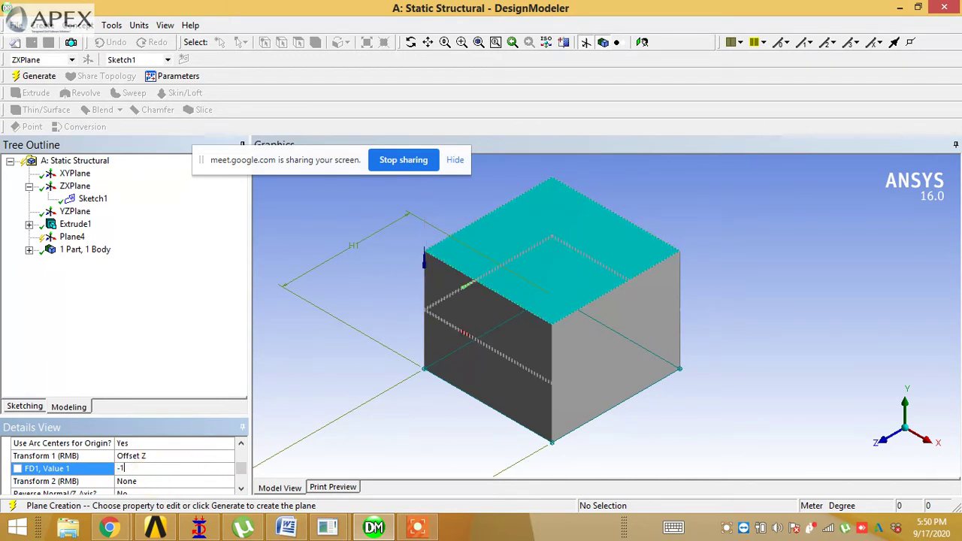
{"action": "left_click", "coordinate": [328, 373]}
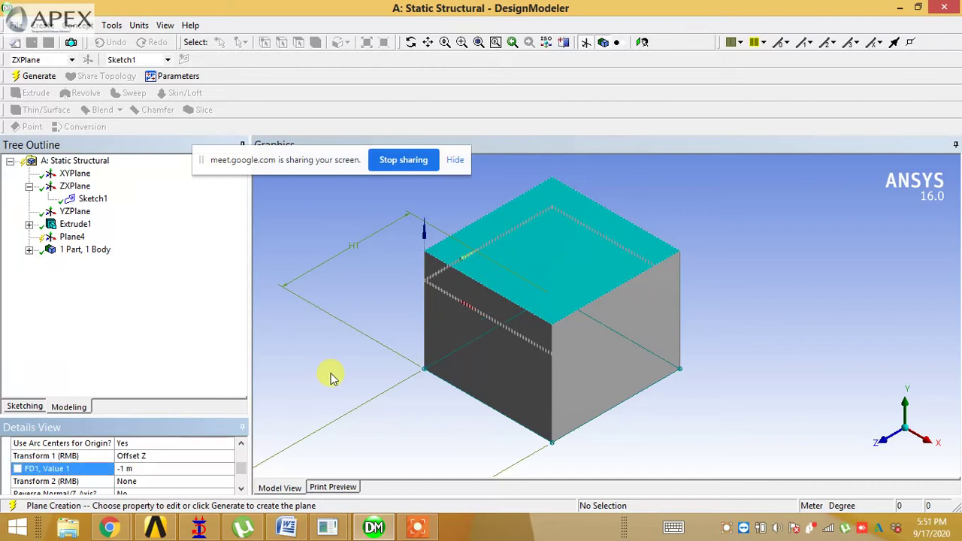
{"action": "left_click", "coordinate": [38, 75]}
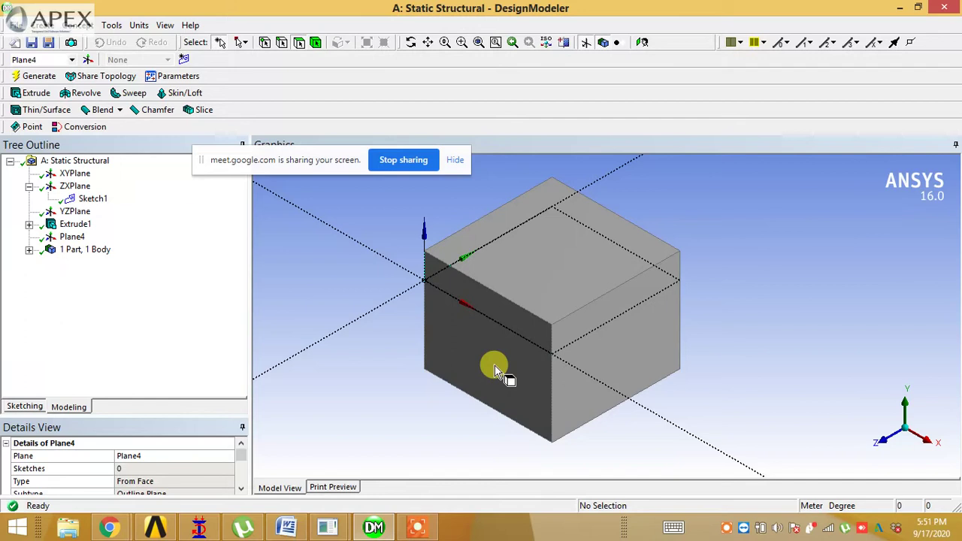
Step: Switch to sketching on Plane4 and view the plane face-on
{"action": "left_click", "coordinate": [28, 224]}
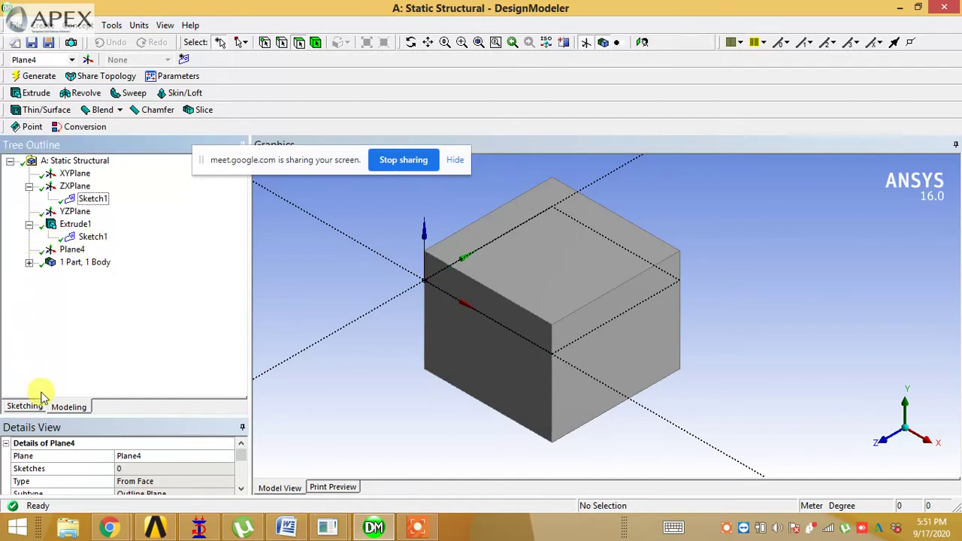
{"action": "left_click", "coordinate": [22, 405]}
{"action": "left_click", "coordinate": [640, 42]}
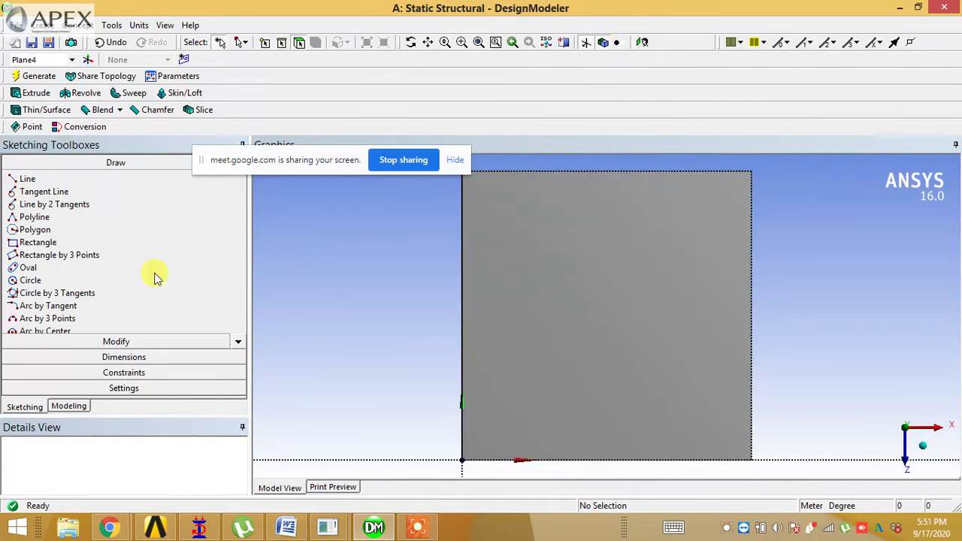
{"action": "left_click", "coordinate": [60, 243]}
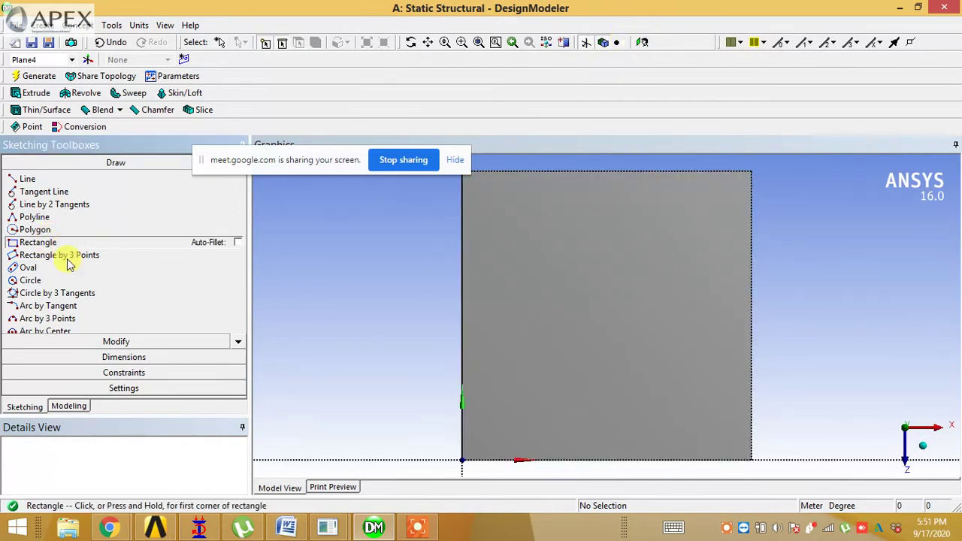
{"action": "left_click", "coordinate": [54, 255]}
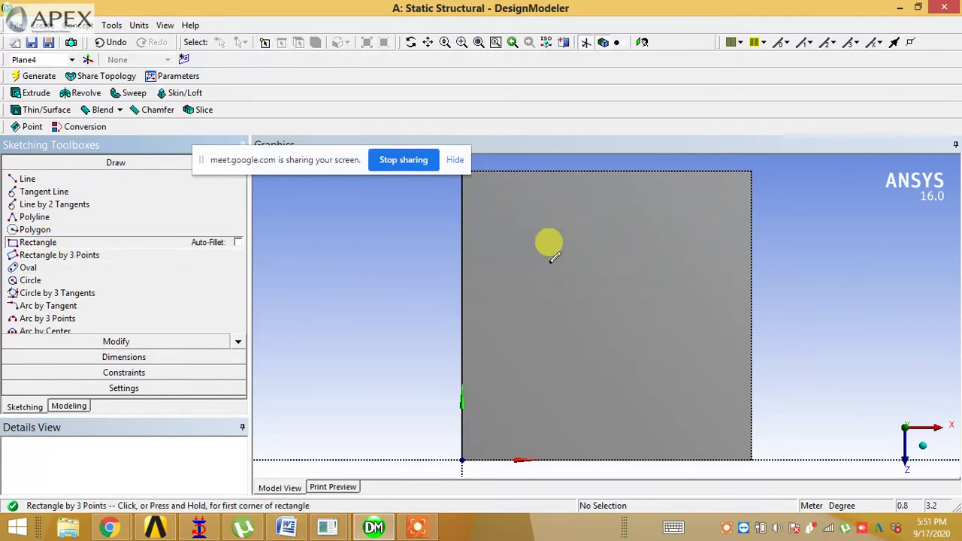
{"action": "left_click", "coordinate": [564, 286]}
{"action": "left_click", "coordinate": [568, 378]}
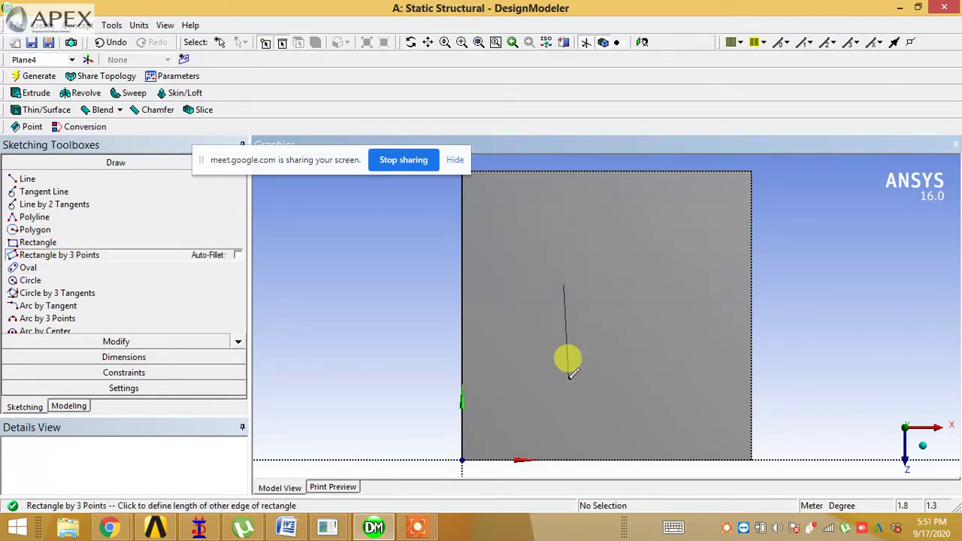
{"action": "left_click", "coordinate": [631, 377]}
{"action": "right_click", "coordinate": [649, 311]}
{"action": "left_click", "coordinate": [105, 44]}
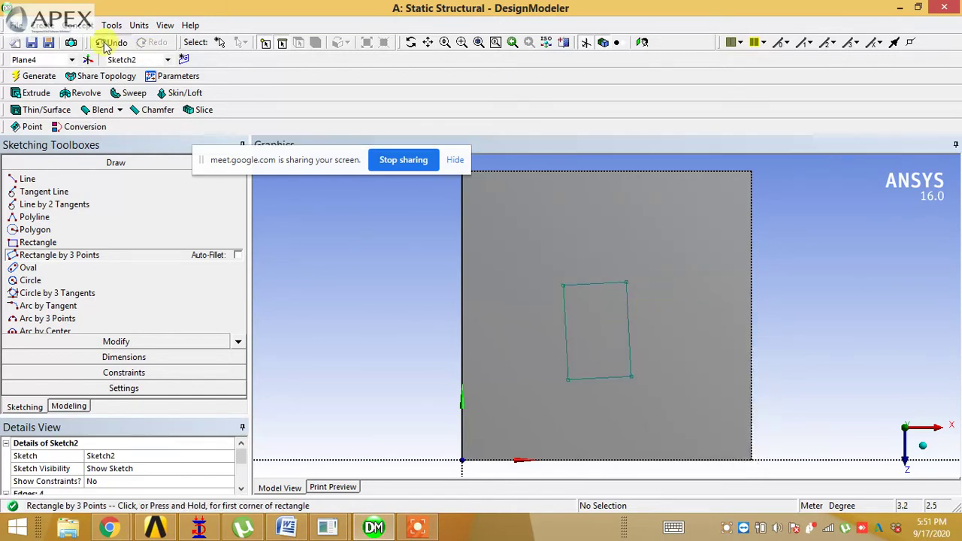
Step: Draw an axis-aligned rectangle on Plane4 with the Rectangle tool, near the middle of the block's outline
{"action": "left_click", "coordinate": [94, 239]}
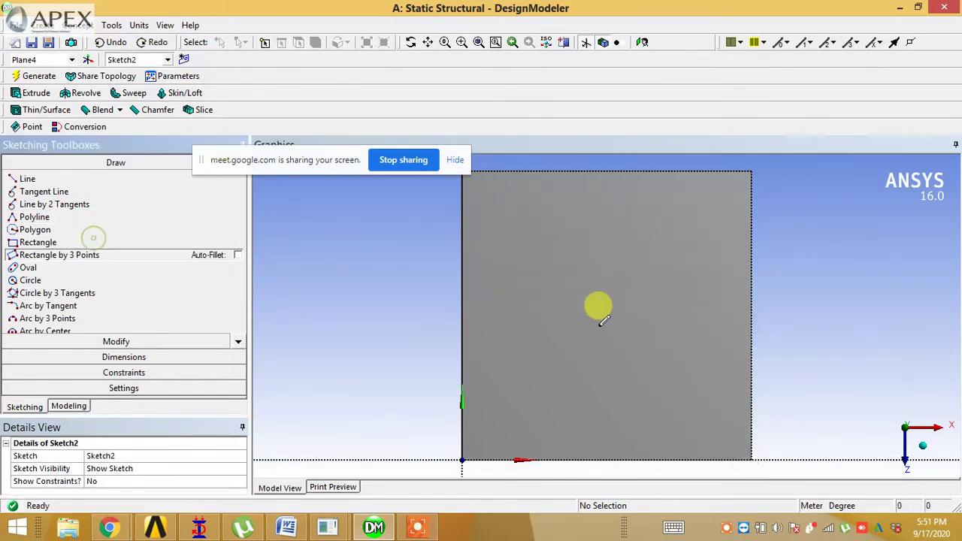
{"action": "left_click", "coordinate": [563, 254]}
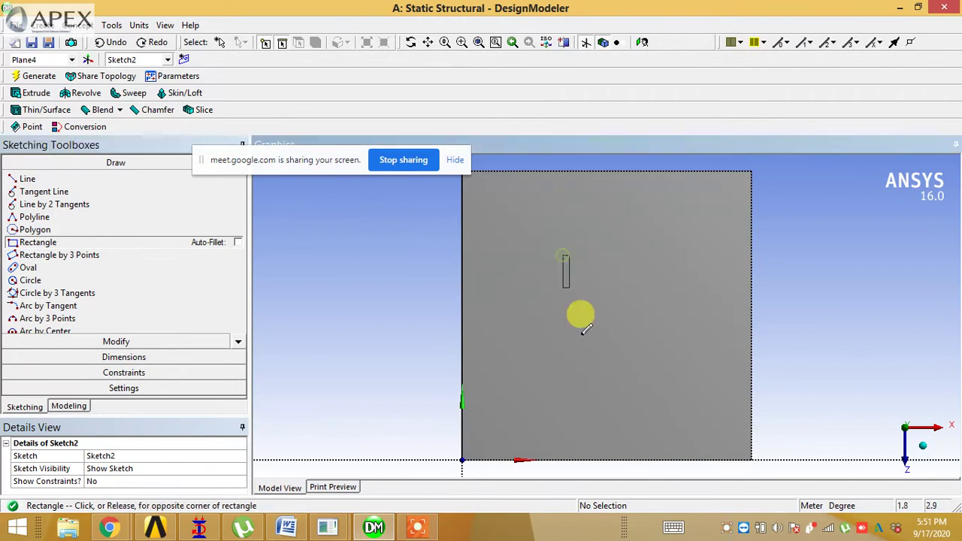
{"action": "left_click", "coordinate": [647, 377]}
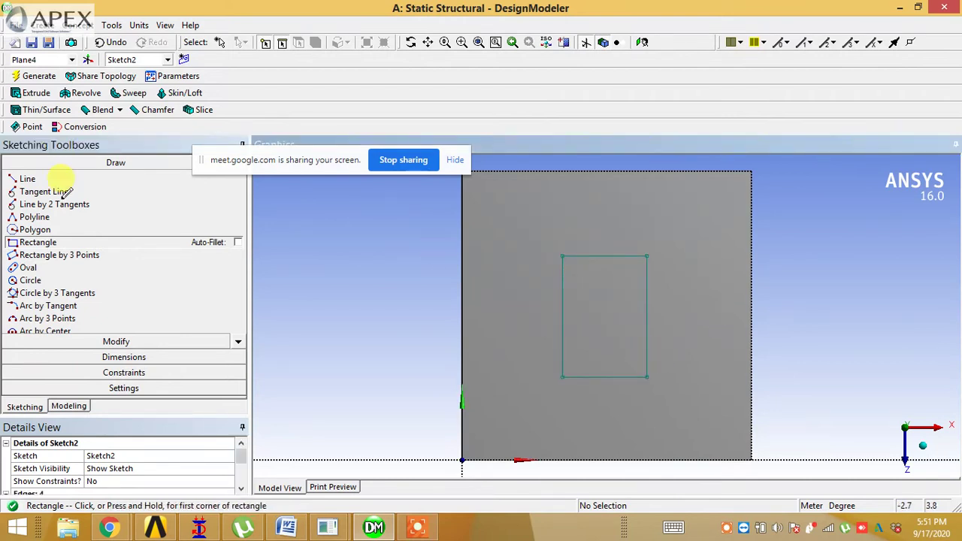
Step: Dimension the width and the height of the rectangle on Plane4 with the General dimension tool
{"action": "left_click", "coordinate": [70, 358]}
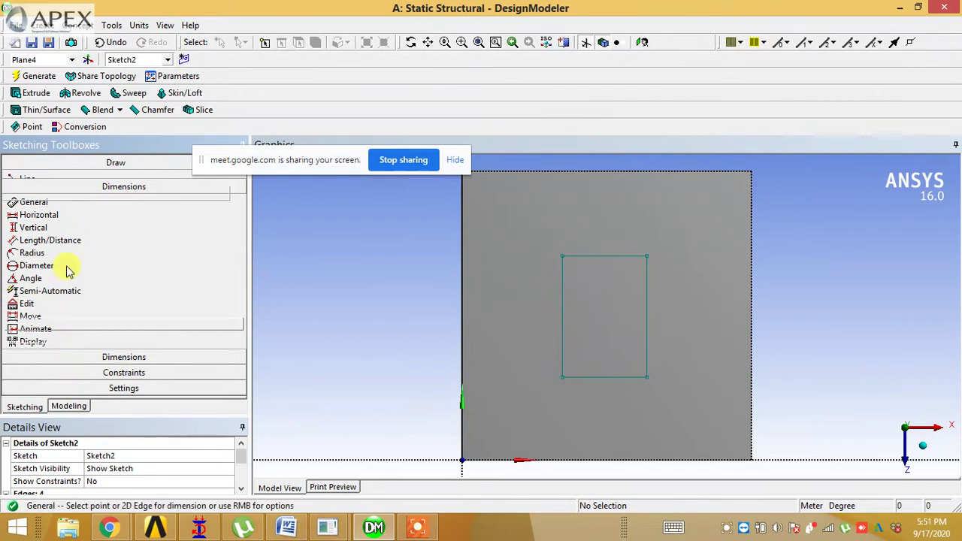
{"action": "left_click", "coordinate": [592, 257]}
{"action": "left_click", "coordinate": [604, 231]}
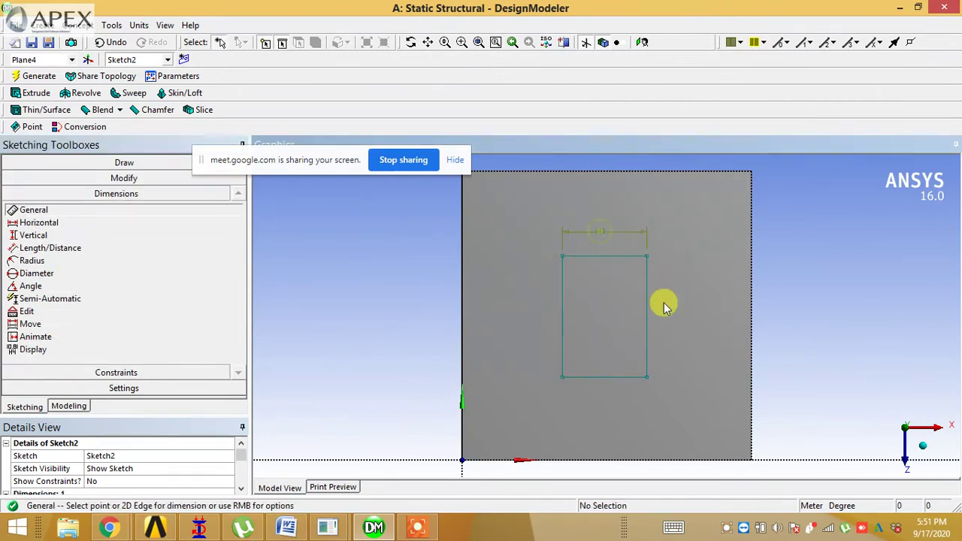
{"action": "left_click", "coordinate": [646, 312]}
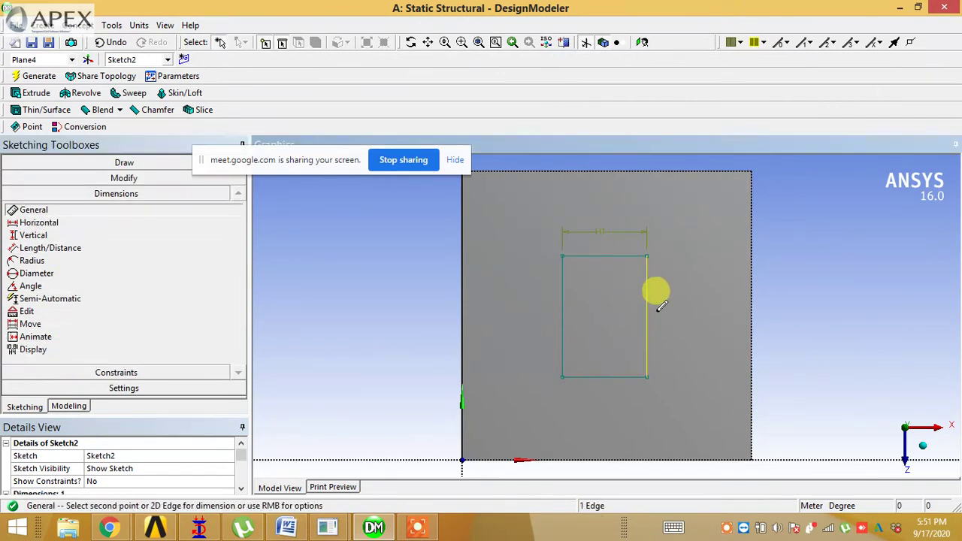
{"action": "left_click", "coordinate": [661, 306]}
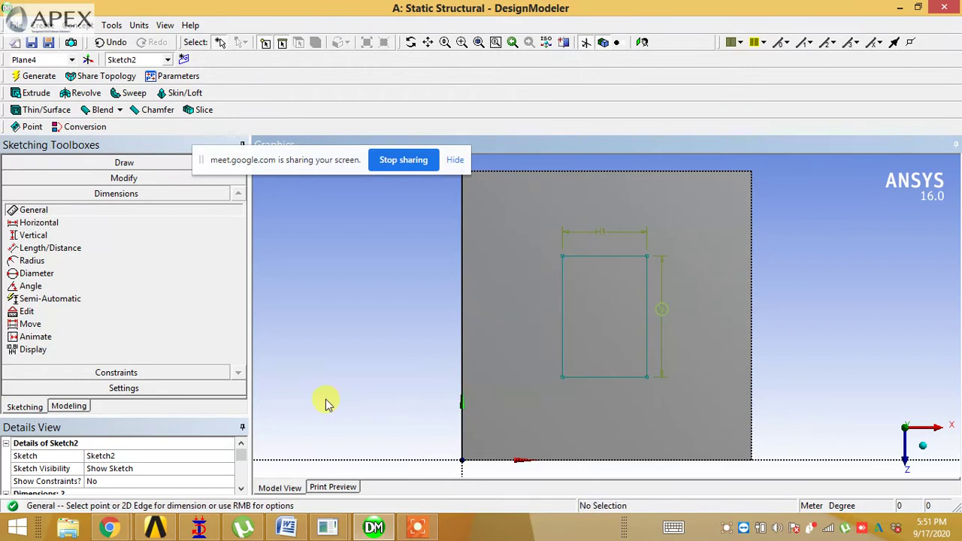
Step: Set the rectangle's horizontal and vertical dimensions to 2 m each
{"action": "left_click", "coordinate": [241, 489]}
{"action": "left_click", "coordinate": [240, 489]}
{"action": "left_click", "coordinate": [241, 489]}
{"action": "left_click", "coordinate": [241, 489]}
{"action": "left_click", "coordinate": [132, 455]}
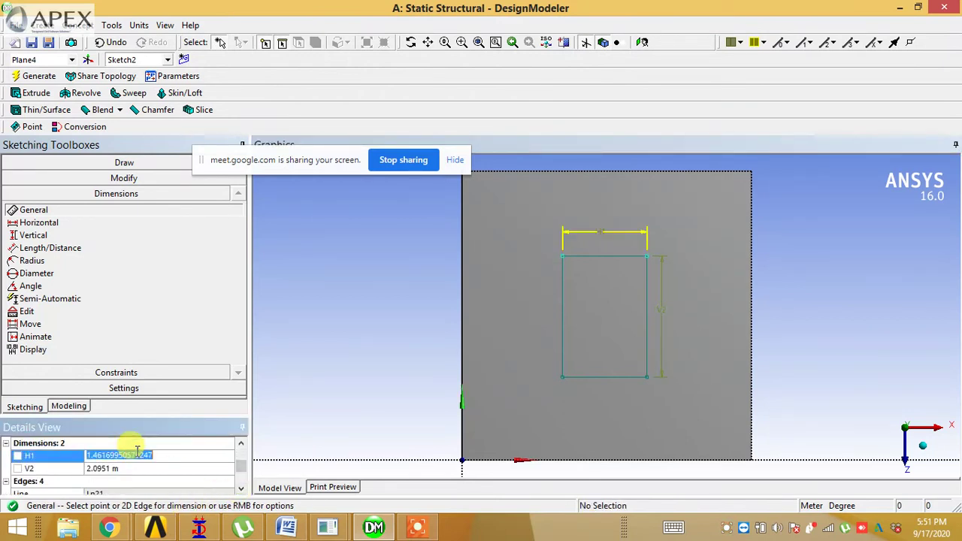
{"action": "type", "text": "2"}
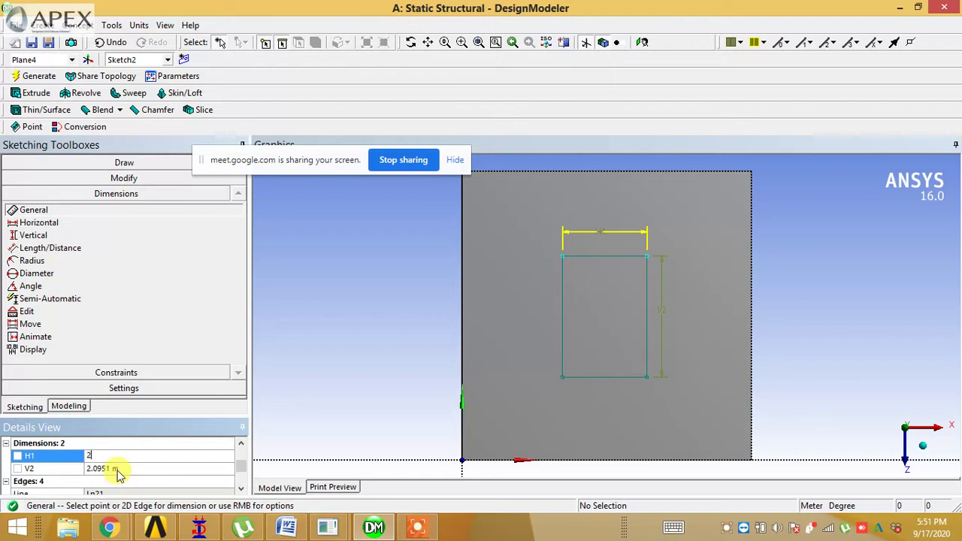
{"action": "left_click", "coordinate": [120, 468]}
{"action": "type", "text": "2"}
{"action": "key", "text": "Return"}
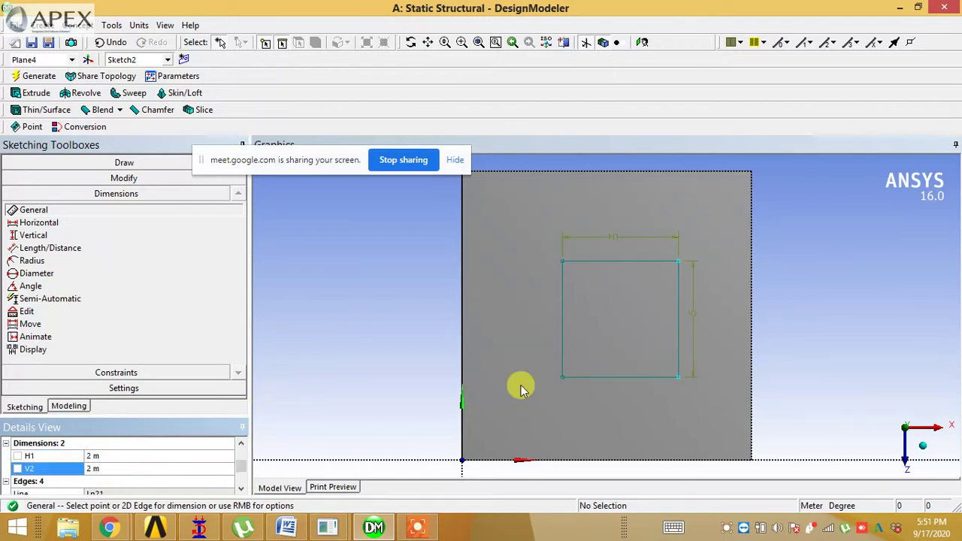
Step: Add a Length/Distance dimension between the block's right-hand edge and the rectangle's right-hand side
{"action": "left_click", "coordinate": [131, 249]}
{"action": "left_click", "coordinate": [751, 325]}
{"action": "left_click", "coordinate": [678, 340]}
{"action": "left_click", "coordinate": [705, 239]}
Step: Set the distance from the rectangle to the block's right-hand edge to 1.5 m
{"action": "left_click", "coordinate": [240, 489]}
{"action": "left_click", "coordinate": [241, 490]}
{"action": "left_click", "coordinate": [241, 489]}
{"action": "left_click", "coordinate": [241, 489]}
{"action": "left_click", "coordinate": [133, 468]}
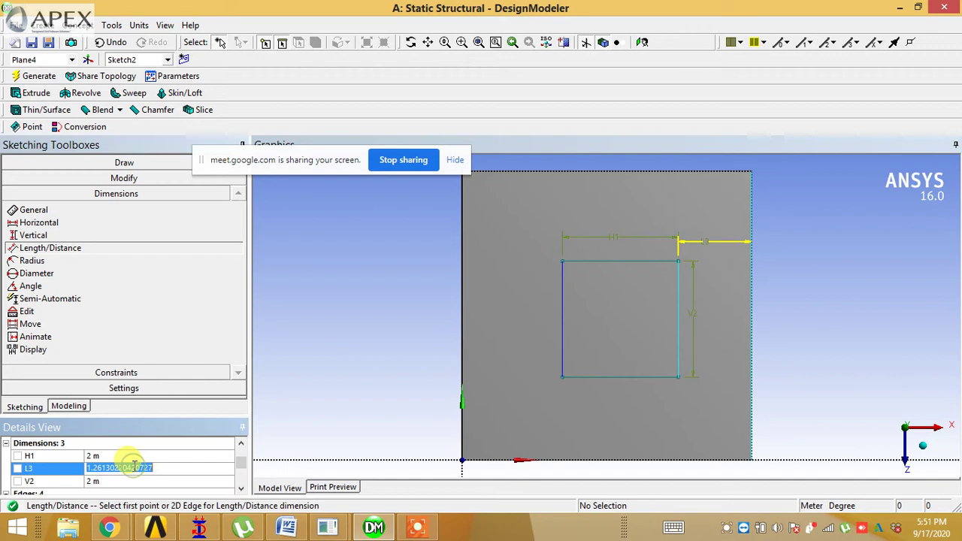
{"action": "type", "text": "1.5"}
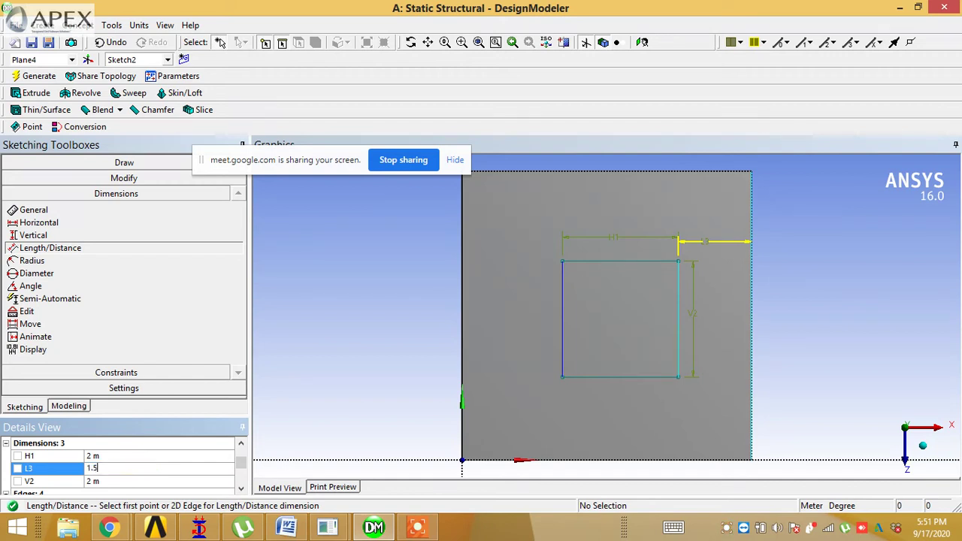
{"action": "key", "text": "Return"}
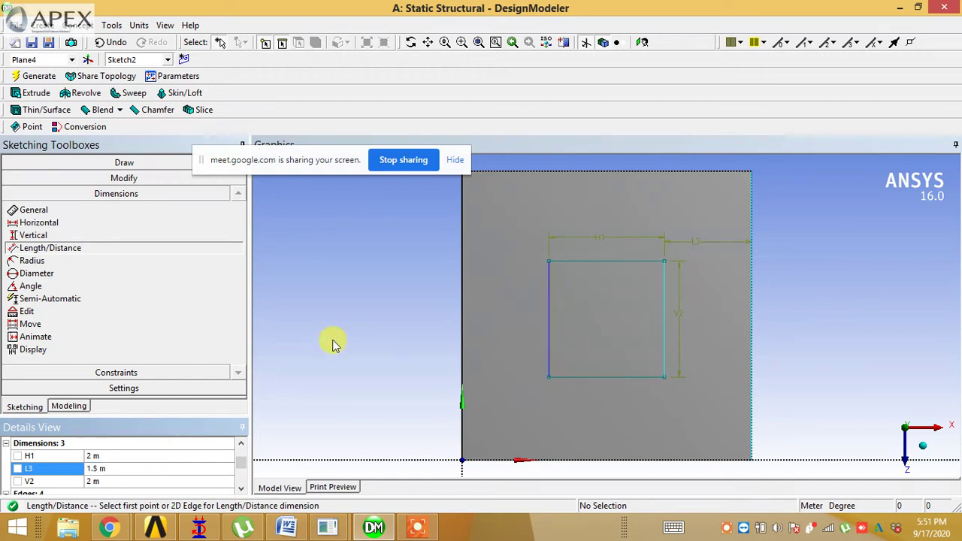
Step: Start an Extrude of Sketch2 from the isometric view and set its operation to Slice Material
{"action": "left_click", "coordinate": [924, 450]}
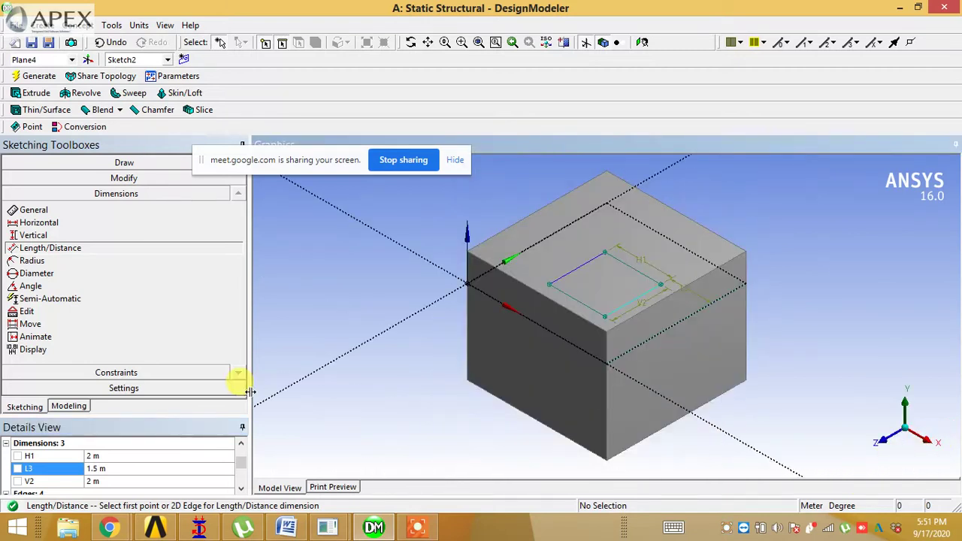
{"action": "left_click", "coordinate": [69, 407]}
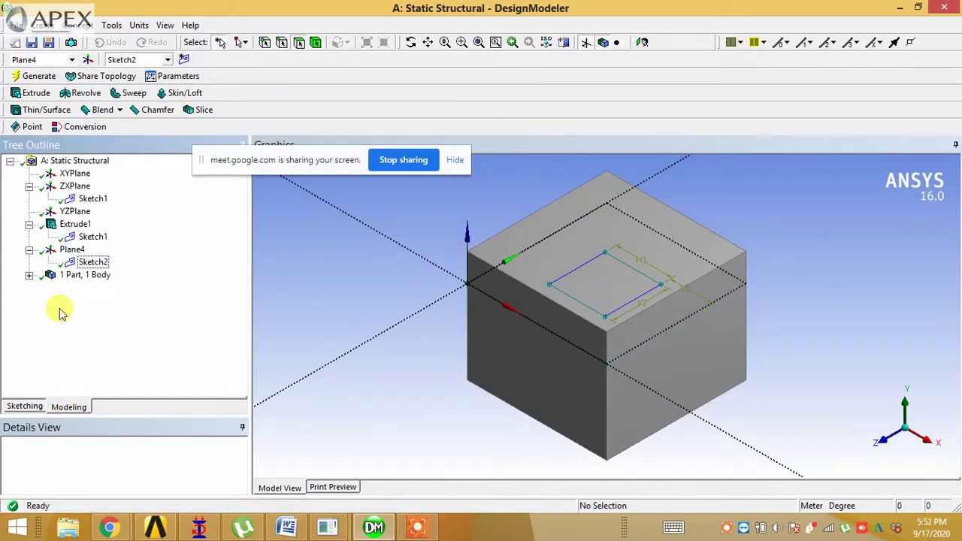
{"action": "left_click", "coordinate": [90, 263]}
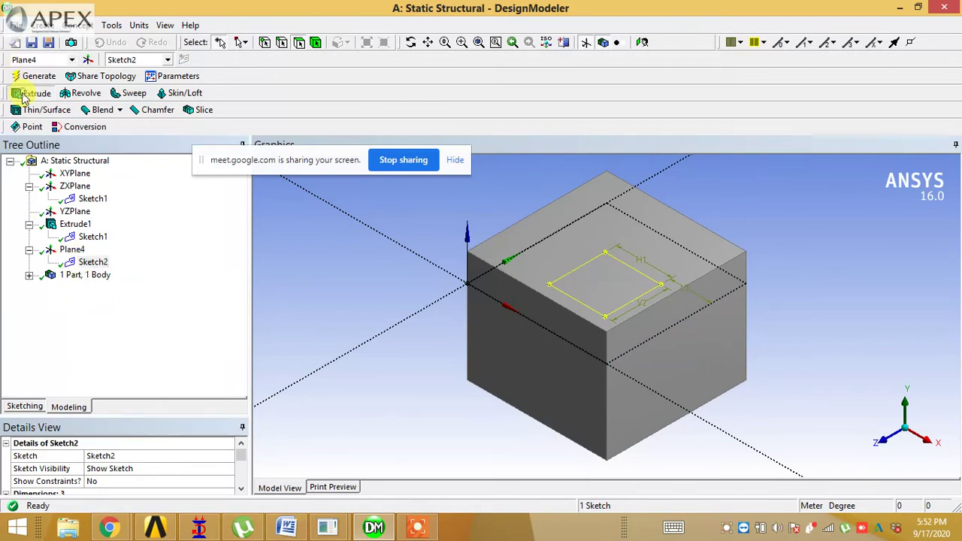
{"action": "left_click", "coordinate": [34, 93]}
{"action": "left_click", "coordinate": [117, 469]}
{"action": "left_click", "coordinate": [123, 468]}
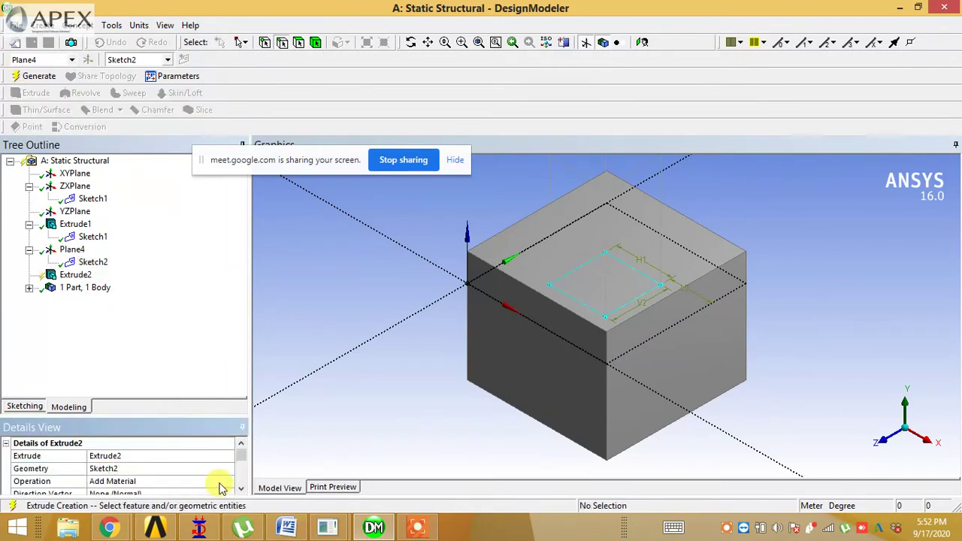
{"action": "left_click", "coordinate": [221, 482]}
{"action": "left_click", "coordinate": [226, 481]}
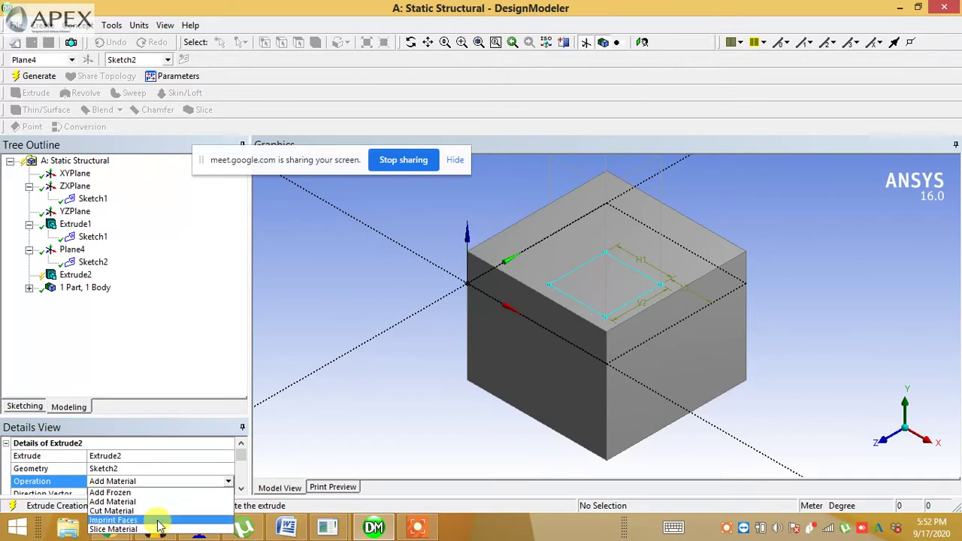
{"action": "left_click", "coordinate": [158, 528]}
Step: Set the slice extrusion's depth to 1 m and generate it
{"action": "left_click", "coordinate": [241, 492]}
{"action": "left_click", "coordinate": [240, 492]}
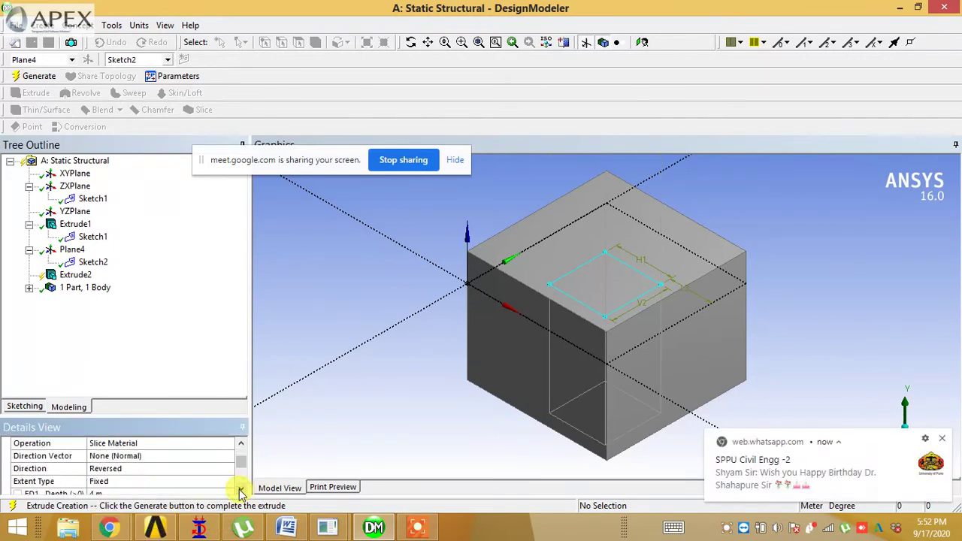
{"action": "left_click", "coordinate": [241, 492]}
{"action": "left_click", "coordinate": [240, 493]}
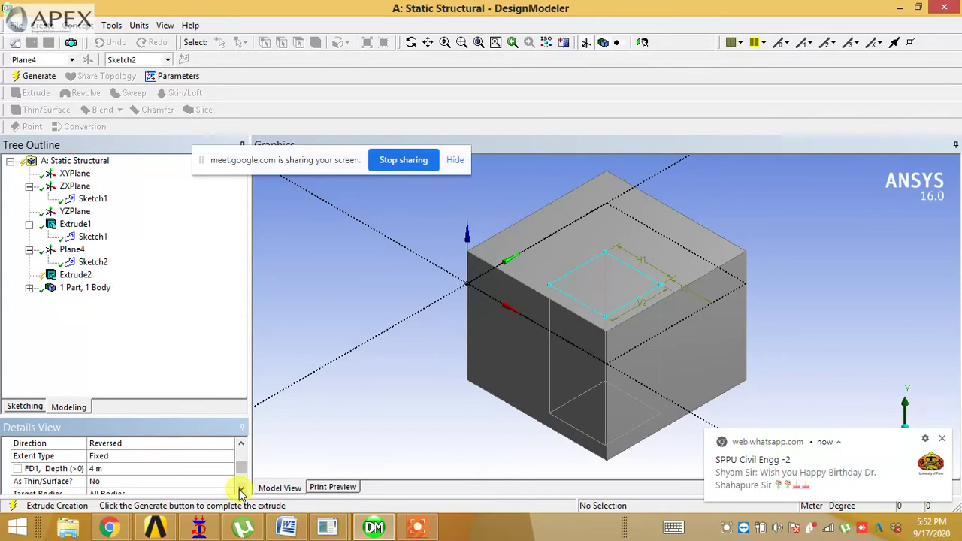
{"action": "left_click", "coordinate": [102, 469]}
{"action": "type", "text": "1"}
{"action": "key", "text": "Return"}
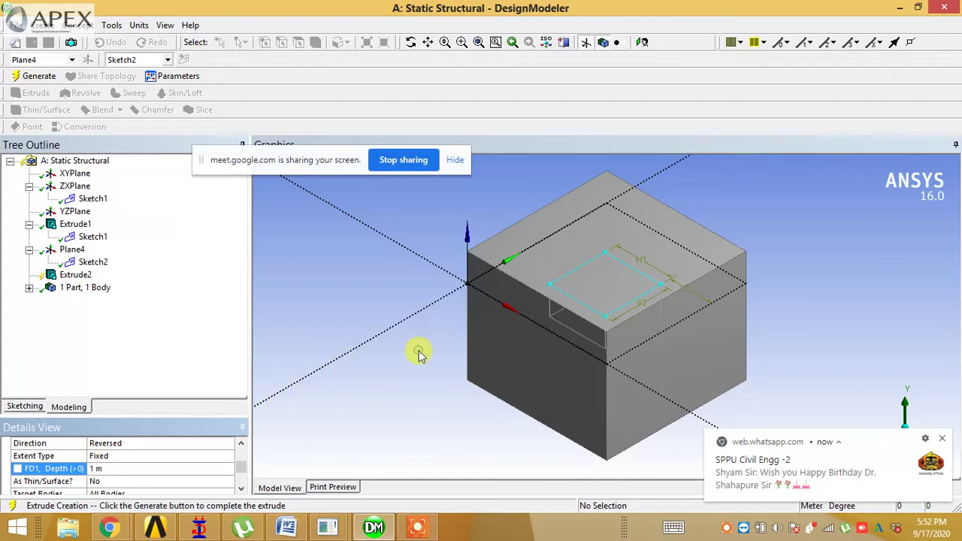
{"action": "left_click", "coordinate": [41, 79]}
{"action": "middle_click_drag", "start_coordinate": [434, 407], "coordinate": [610, 351]}
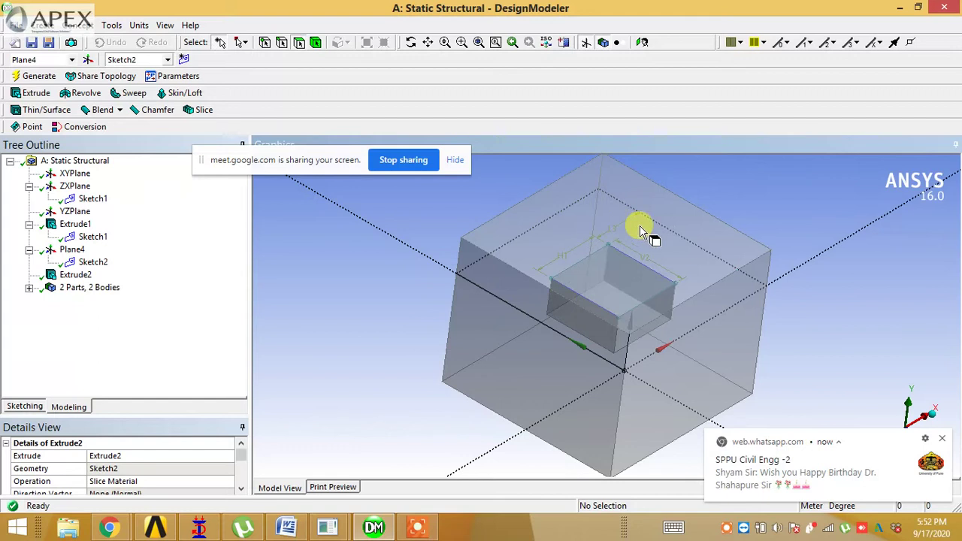
{"action": "middle_click_drag", "start_coordinate": [655, 365], "coordinate": [647, 342]}
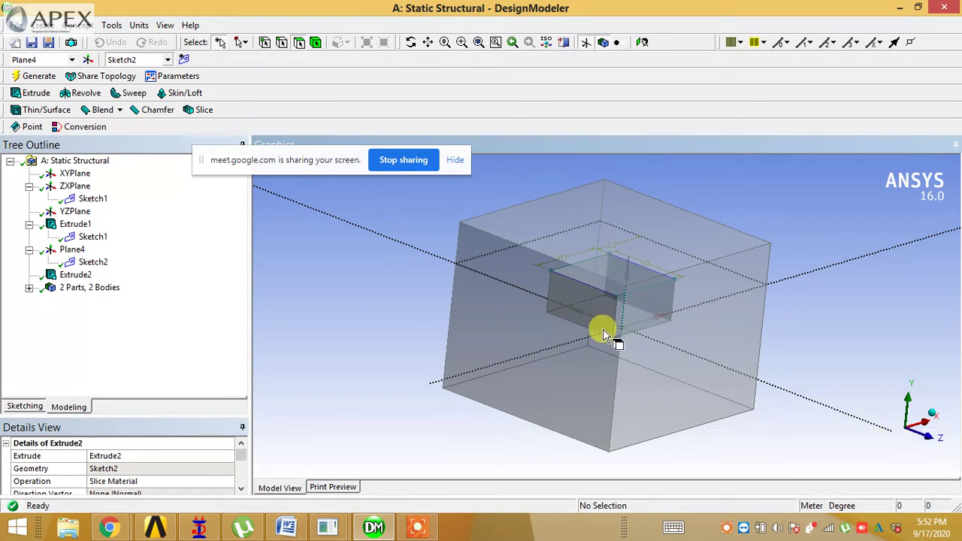
{"action": "left_click_drag", "start_coordinate": [307, 157], "coordinate": [359, 35]}
{"action": "left_click_drag", "start_coordinate": [286, 30], "coordinate": [417, 60]}
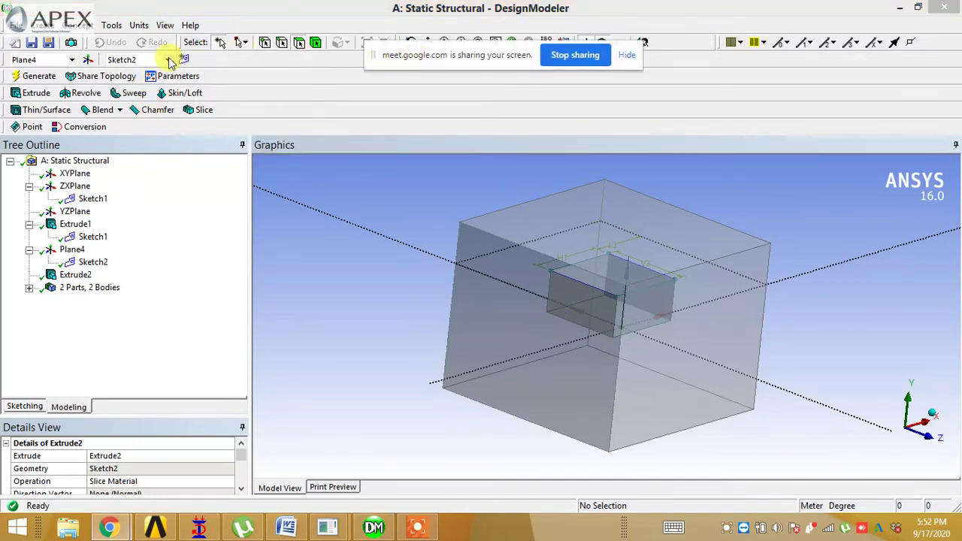
{"action": "left_click", "coordinate": [88, 60]}
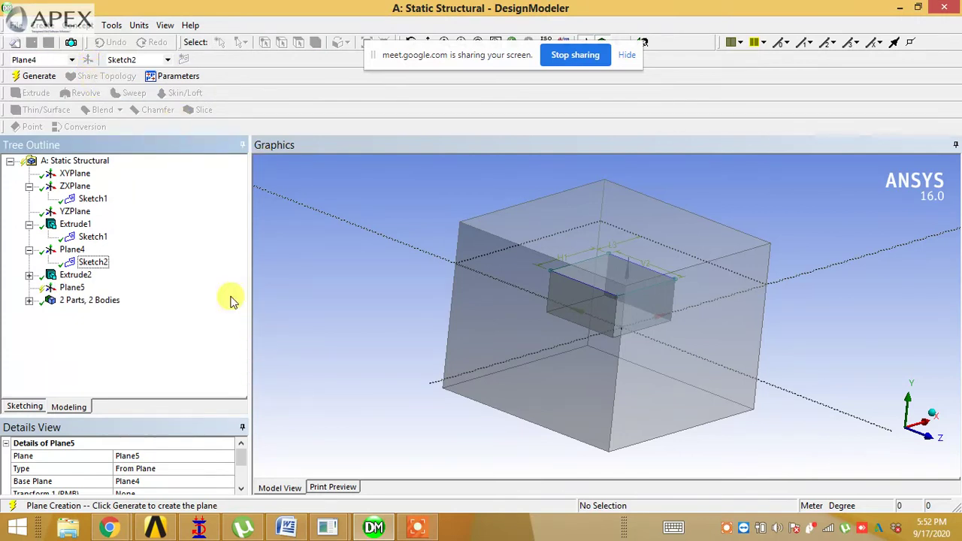
{"action": "left_click", "coordinate": [229, 468]}
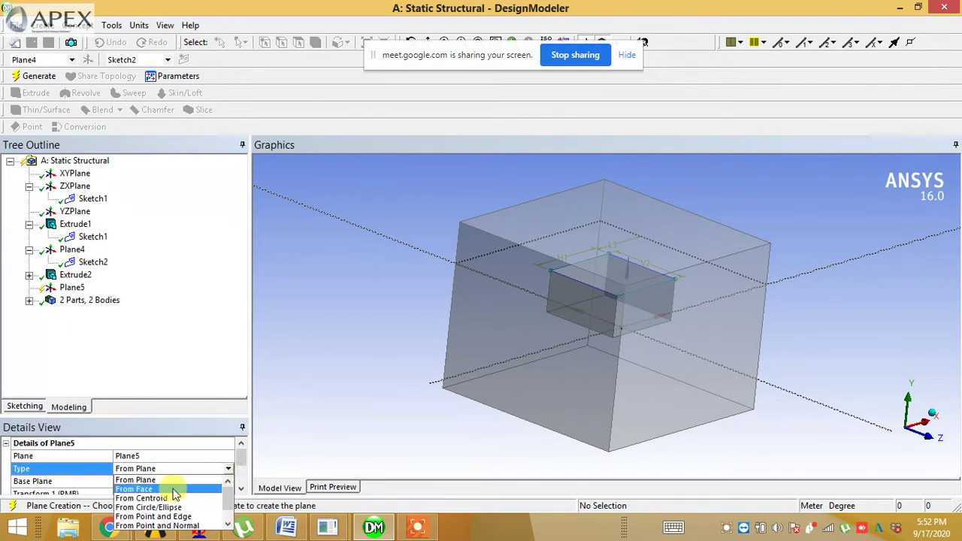
{"action": "left_click", "coordinate": [185, 486]}
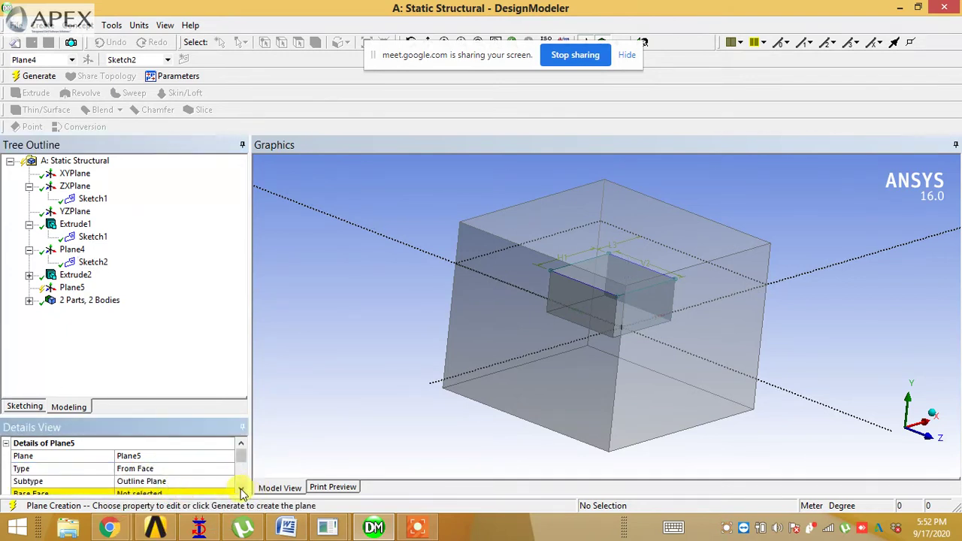
{"action": "left_click", "coordinate": [241, 489]}
{"action": "left_click", "coordinate": [150, 481]}
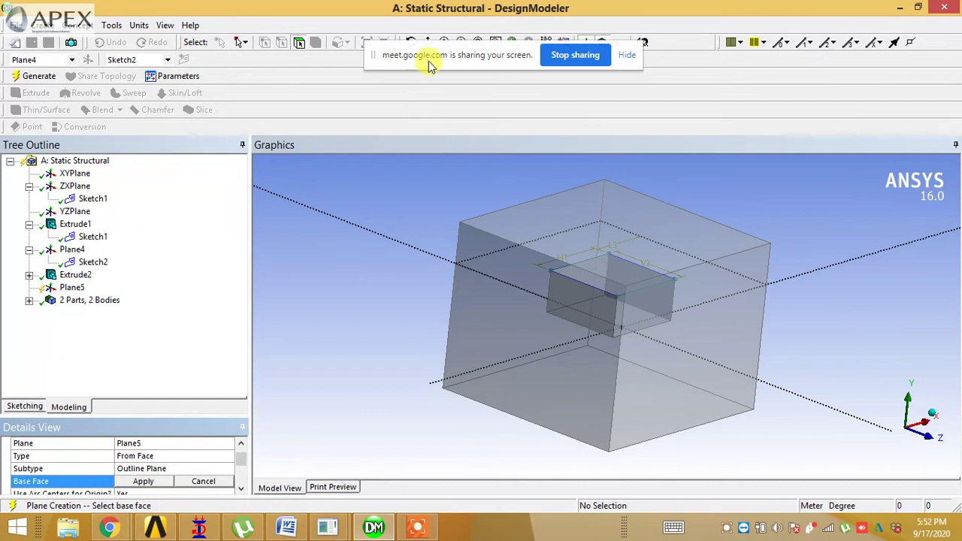
{"action": "left_click_drag", "start_coordinate": [432, 66], "coordinate": [447, 238]}
{"action": "left_click", "coordinate": [644, 237]}
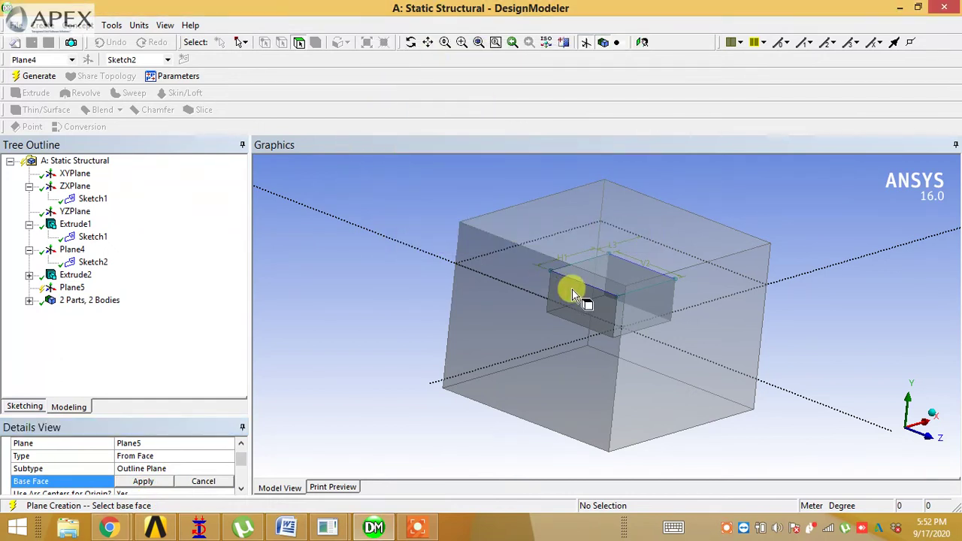
{"action": "left_click", "coordinate": [206, 482]}
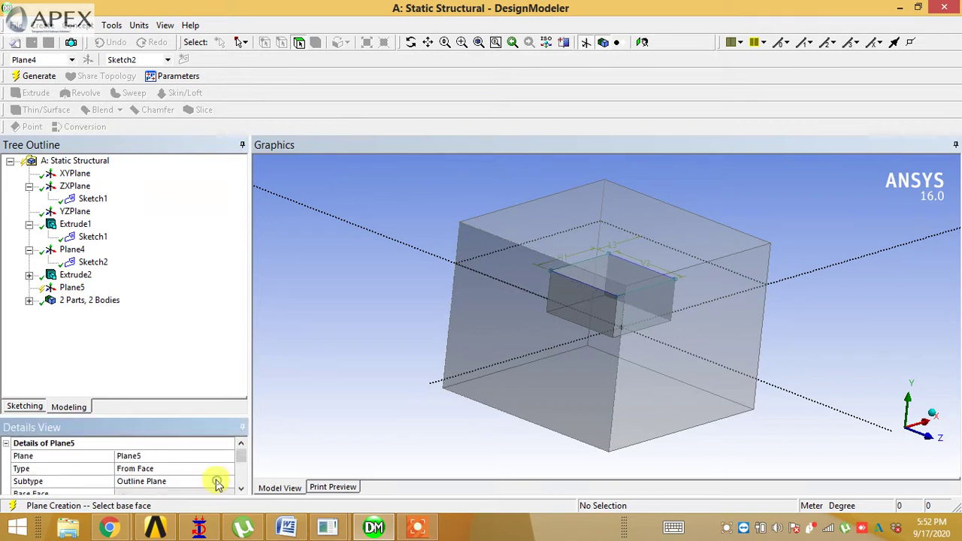
{"action": "left_click", "coordinate": [75, 287]}
{"action": "right_click", "coordinate": [79, 288]}
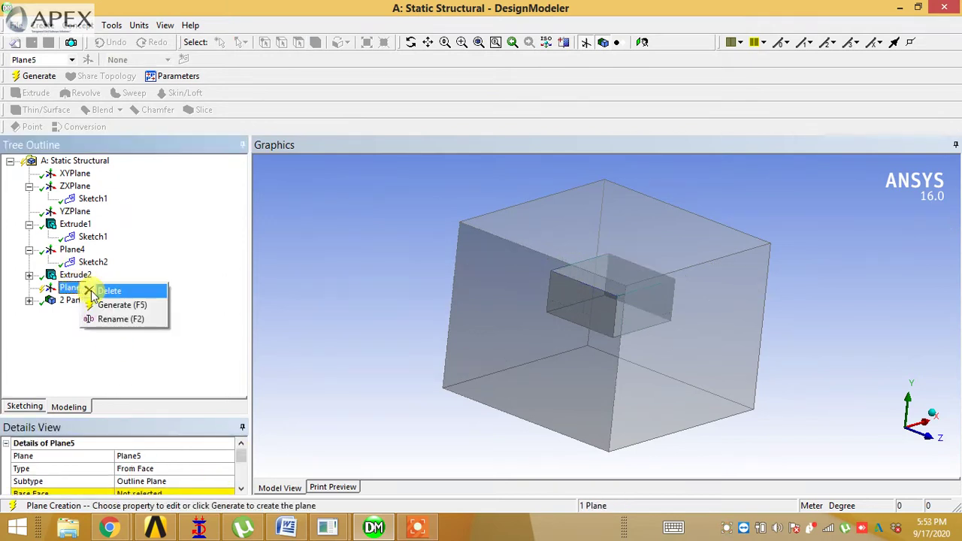
{"action": "left_click", "coordinate": [102, 288]}
Step: Hide the large outer soil body, leaving the small sliced block in view
{"action": "left_click", "coordinate": [426, 314]}
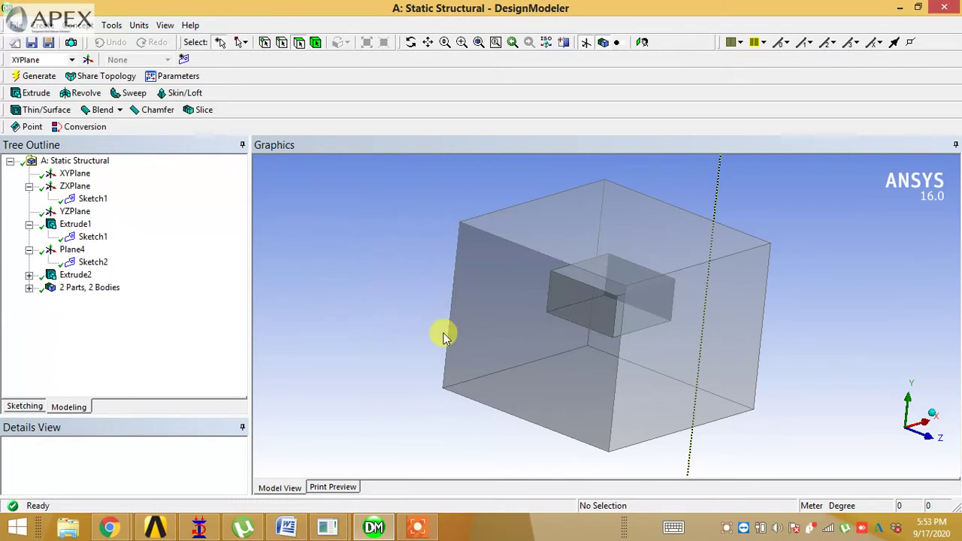
{"action": "left_click", "coordinate": [536, 396]}
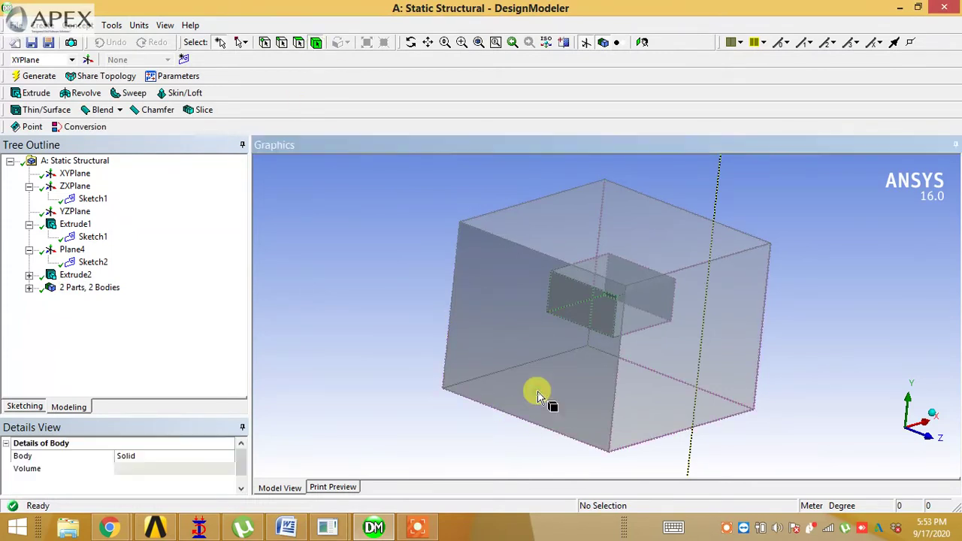
{"action": "right_click", "coordinate": [530, 391]}
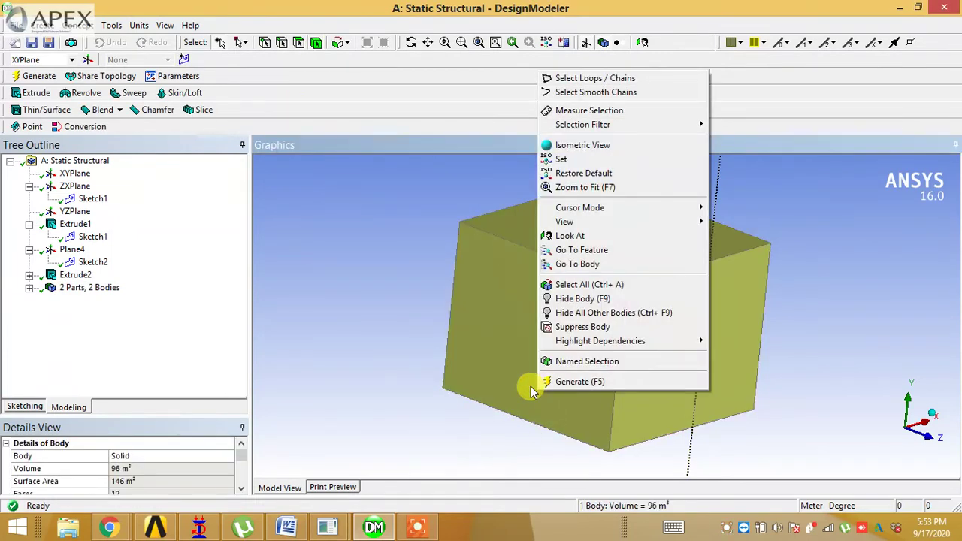
{"action": "left_click", "coordinate": [599, 299]}
{"action": "middle_click_drag", "start_coordinate": [573, 319], "coordinate": [562, 328]}
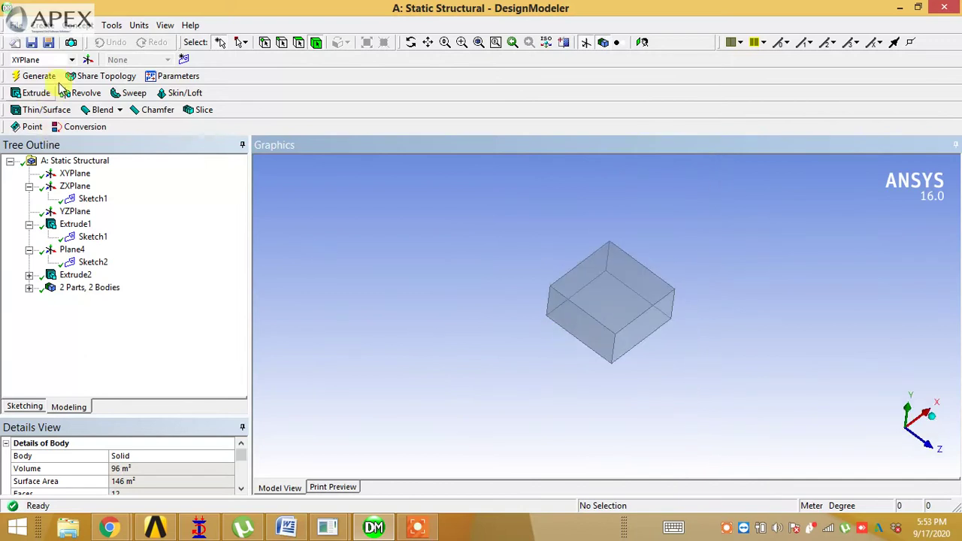
Step: Create and generate a new plane of type From Face, using the sliced block's upper face as its base
{"action": "left_click", "coordinate": [88, 60]}
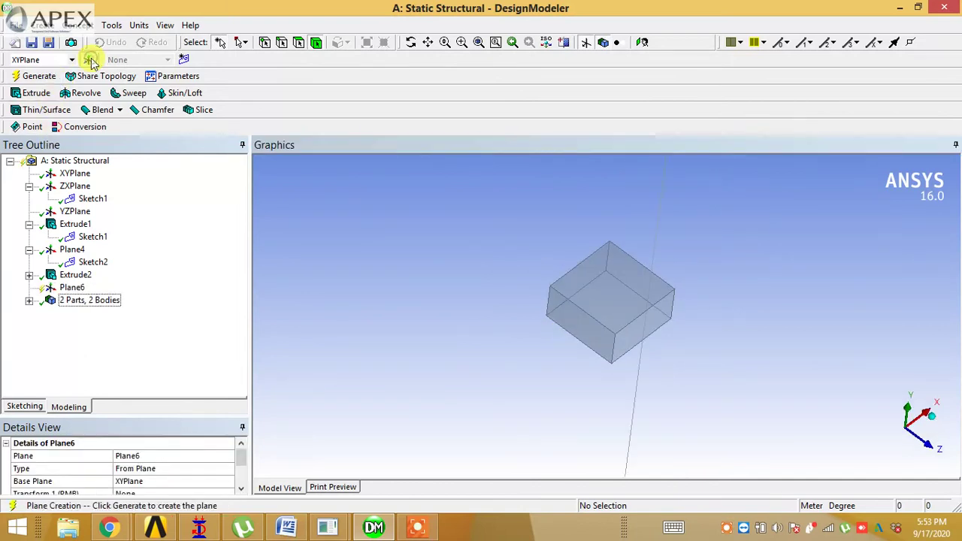
{"action": "left_click", "coordinate": [210, 467]}
{"action": "left_click", "coordinate": [230, 469]}
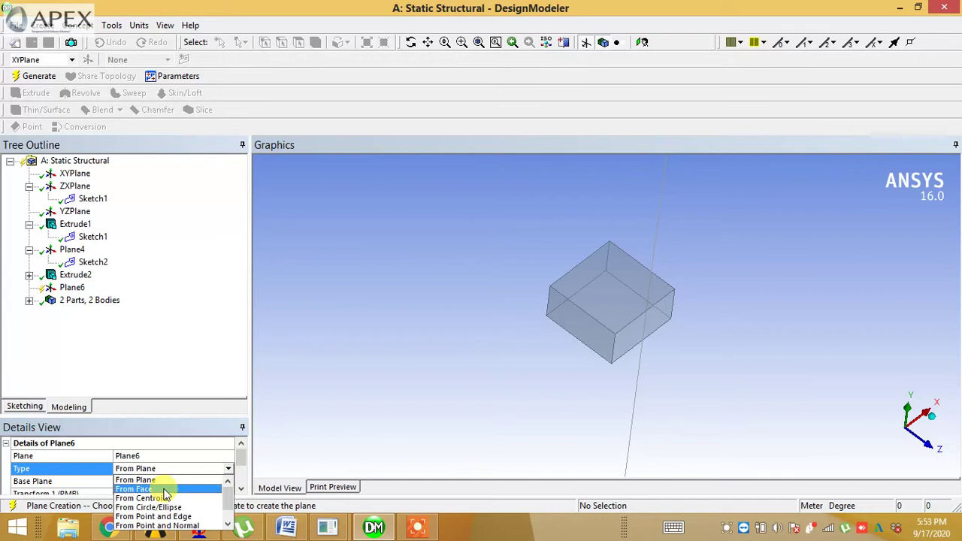
{"action": "left_click", "coordinate": [199, 494]}
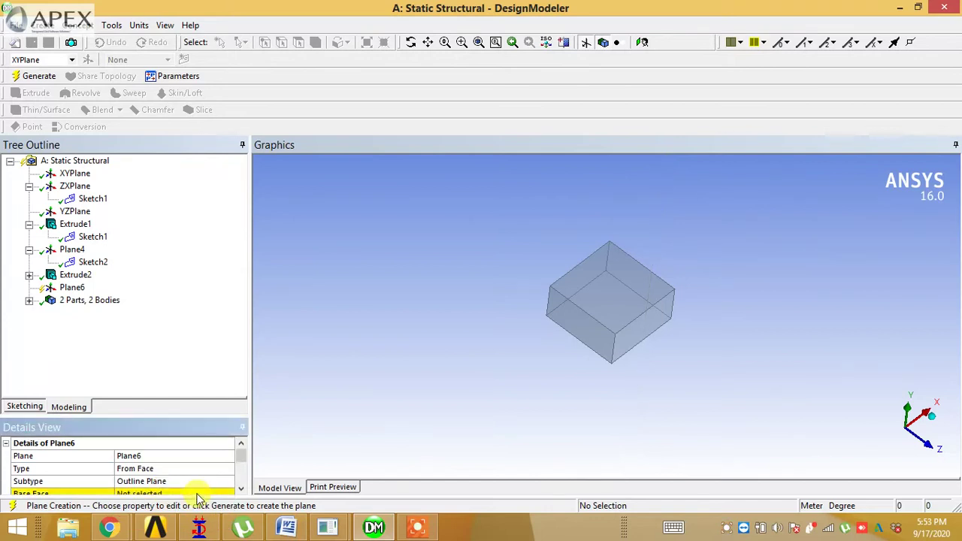
{"action": "left_click", "coordinate": [241, 490]}
{"action": "left_click", "coordinate": [241, 490]}
{"action": "left_click", "coordinate": [136, 456]}
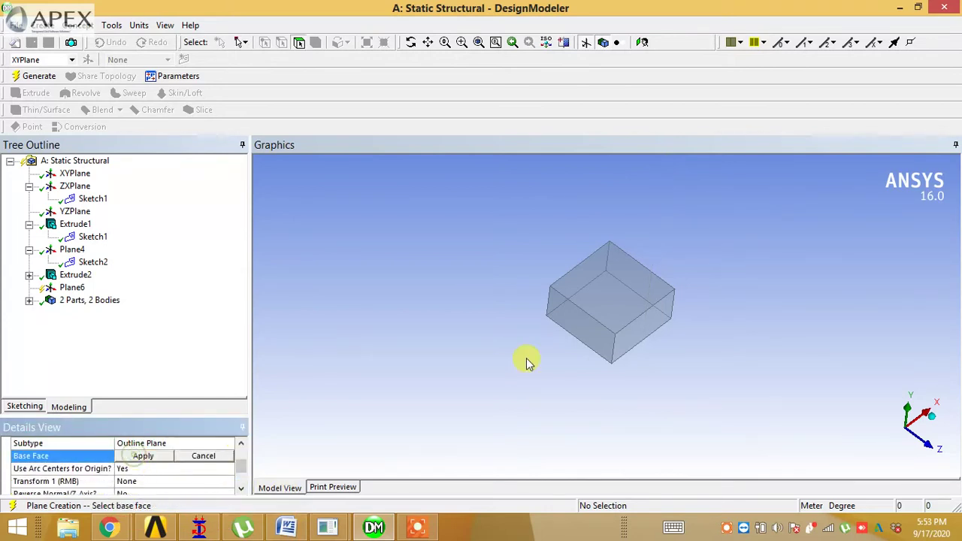
{"action": "left_click", "coordinate": [557, 294]}
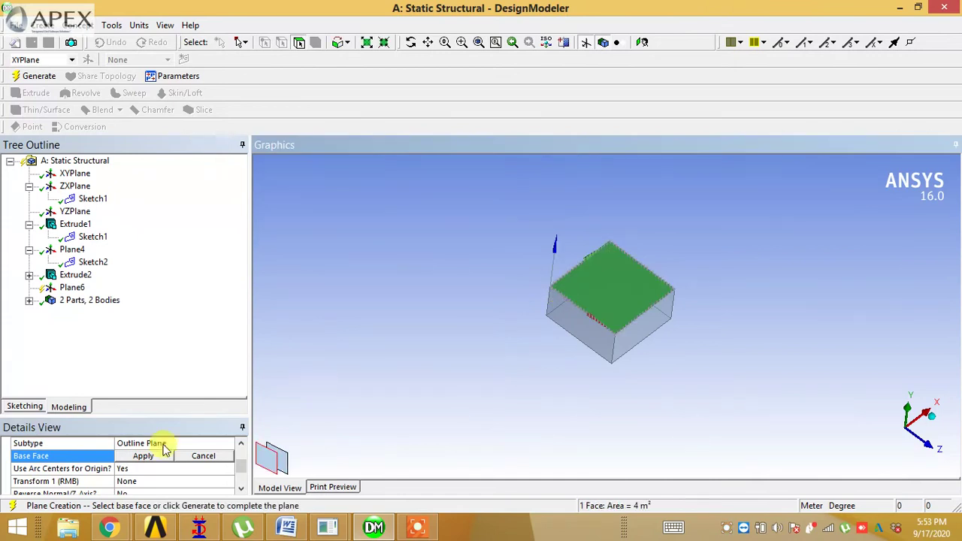
{"action": "left_click", "coordinate": [135, 456]}
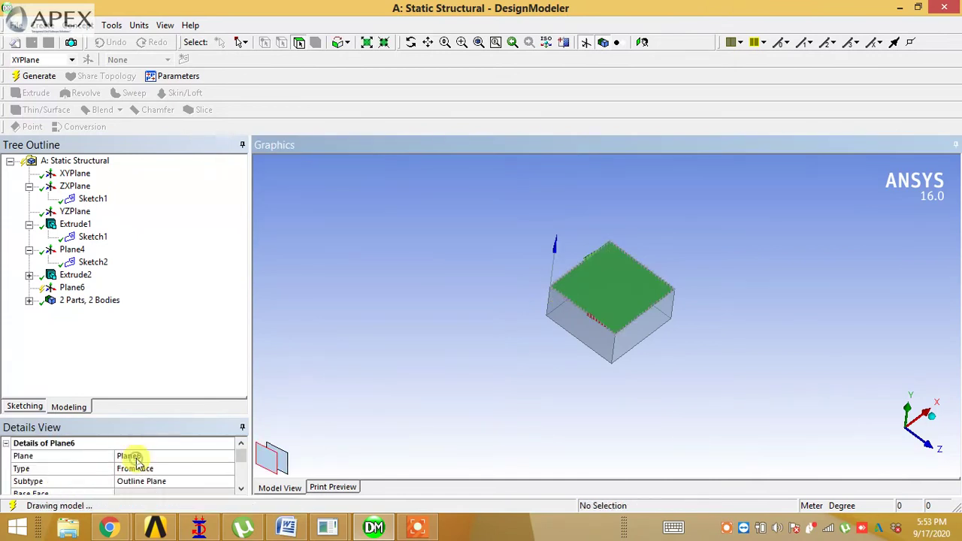
{"action": "left_click", "coordinate": [45, 76]}
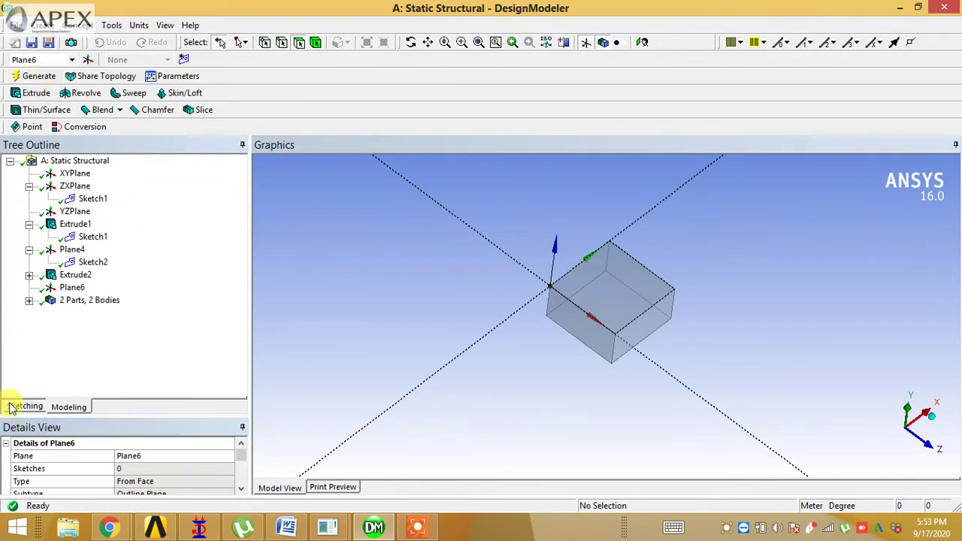
Step: Sketch a rectangle of about 0.43 by 0.41 m near the centre of the block's upper face
{"action": "left_click", "coordinate": [11, 406]}
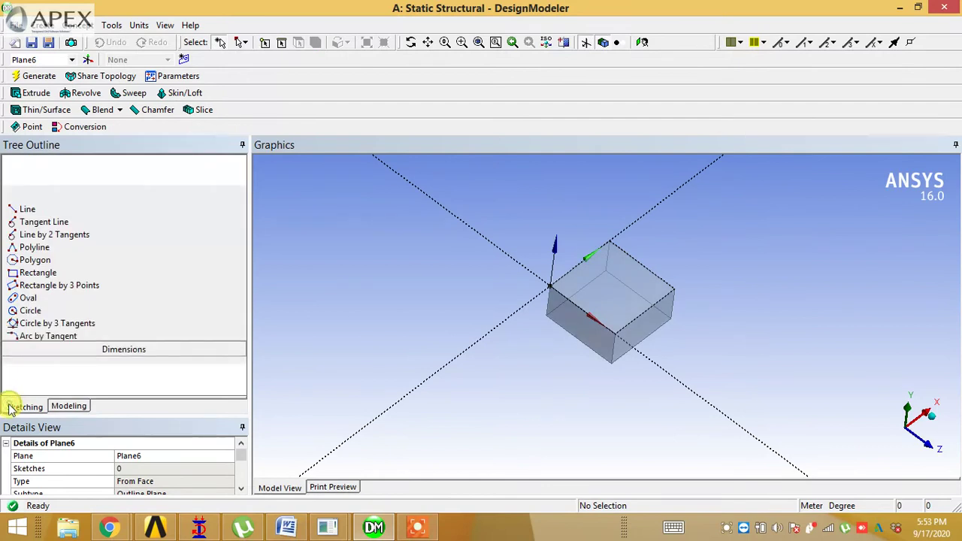
{"action": "left_click", "coordinate": [643, 44]}
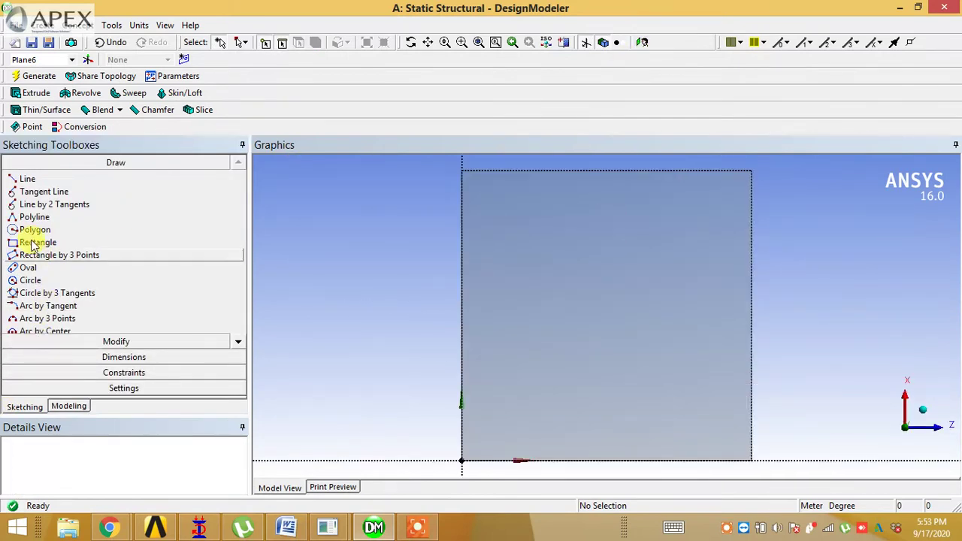
{"action": "left_click", "coordinate": [33, 243]}
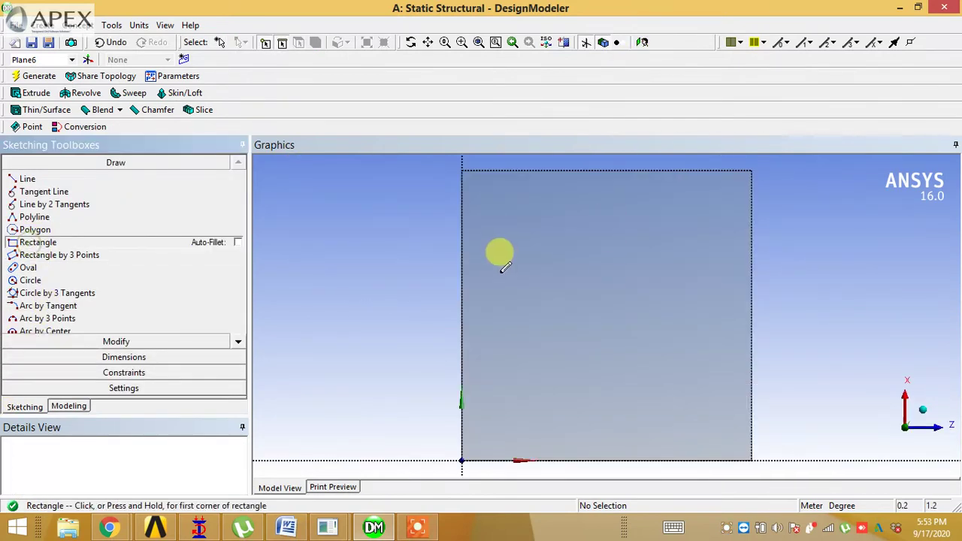
{"action": "left_click", "coordinate": [579, 290]}
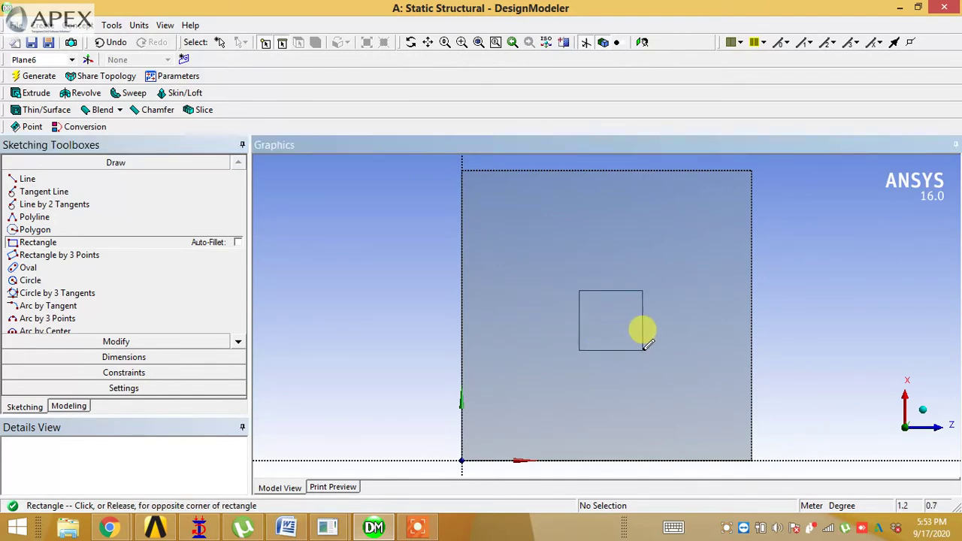
{"action": "left_click", "coordinate": [642, 349]}
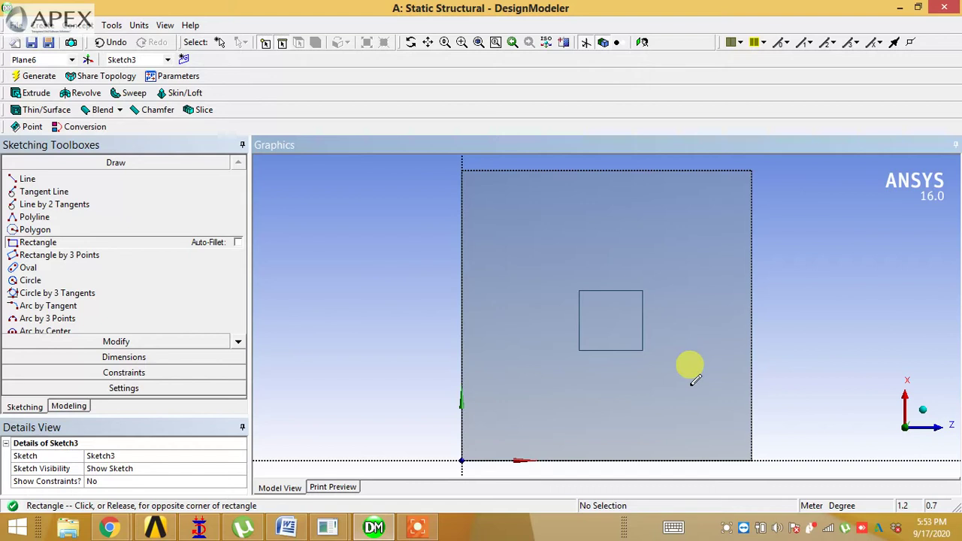
Step: Dimension the small rectangle's width and height
{"action": "left_click", "coordinate": [124, 357]}
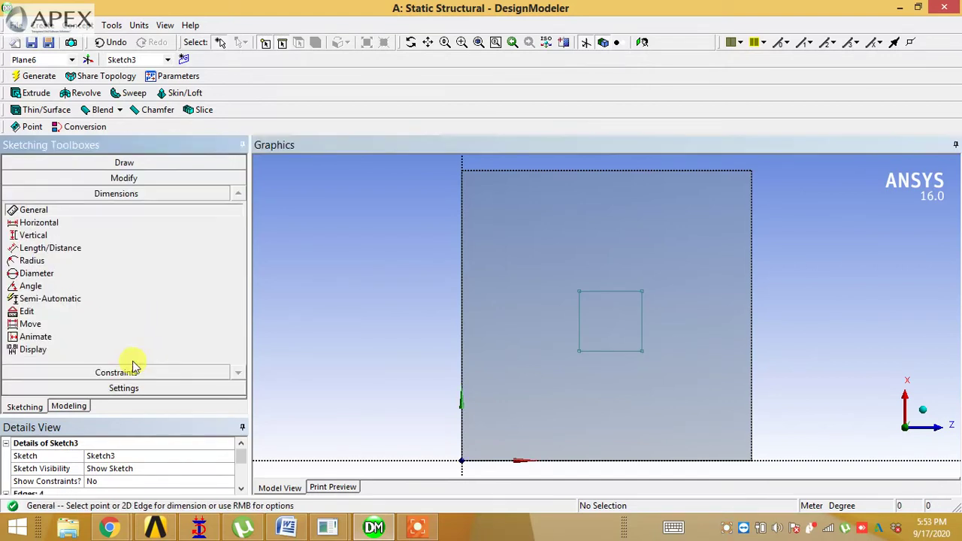
{"action": "left_click", "coordinate": [613, 292]}
{"action": "left_click", "coordinate": [612, 248]}
{"action": "left_click", "coordinate": [579, 318]}
{"action": "left_click", "coordinate": [534, 304]}
Step: Set both the horizontal and vertical dimensions of the small rectangle to 0.5 m
{"action": "left_click", "coordinate": [241, 486]}
{"action": "scroll", "coordinate": [230, 488], "scroll_direction": "down", "scroll_amount": 2}
{"action": "left_click", "coordinate": [142, 455]}
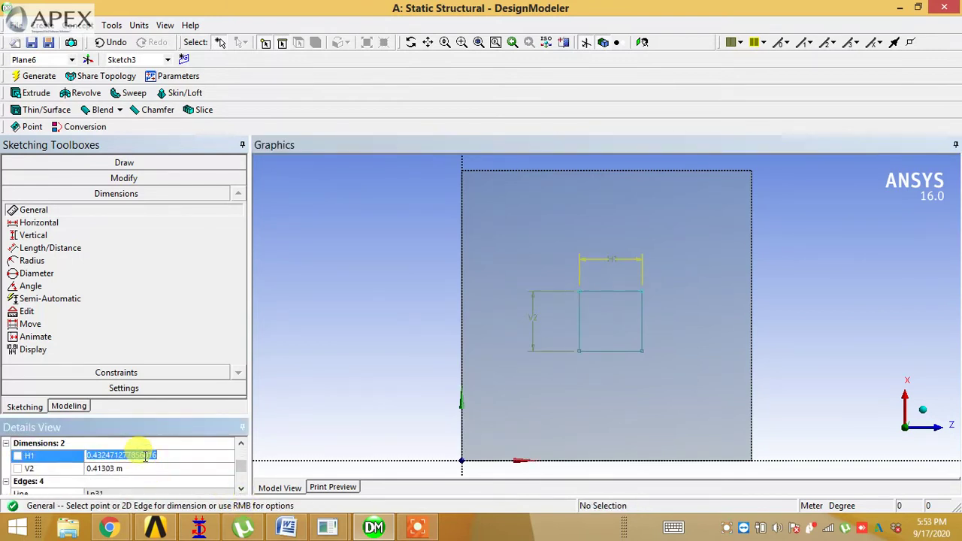
{"action": "type", "text": "0.5"}
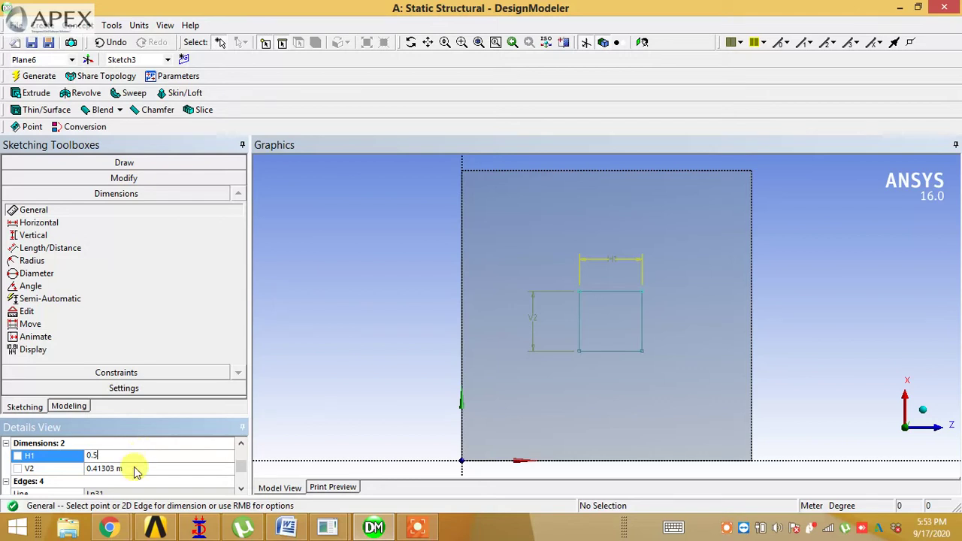
{"action": "left_click", "coordinate": [134, 468]}
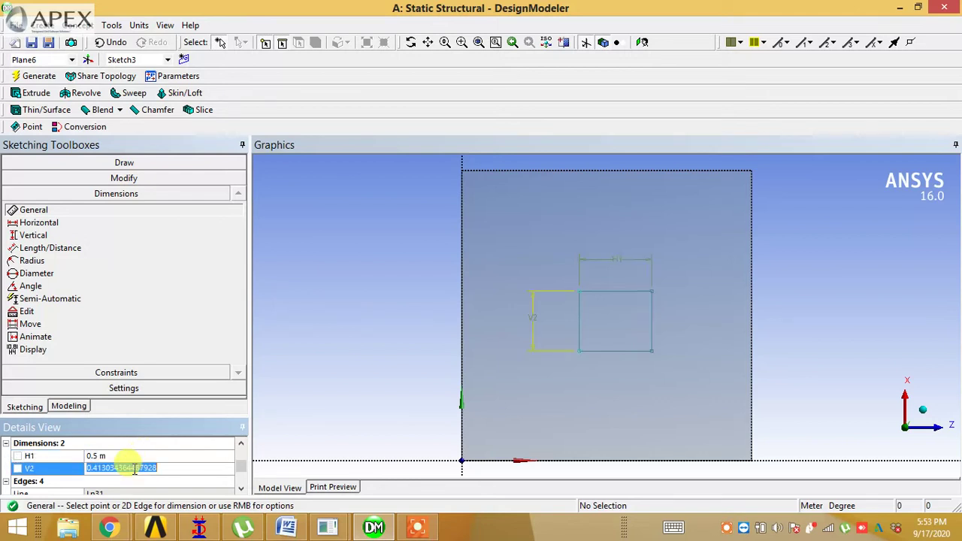
{"action": "type", "text": "0.5"}
{"action": "key", "text": "Return"}
Step: Return to the model in isometric view and show all bodies, including the hidden outer soil block
{"action": "left_click", "coordinate": [926, 417]}
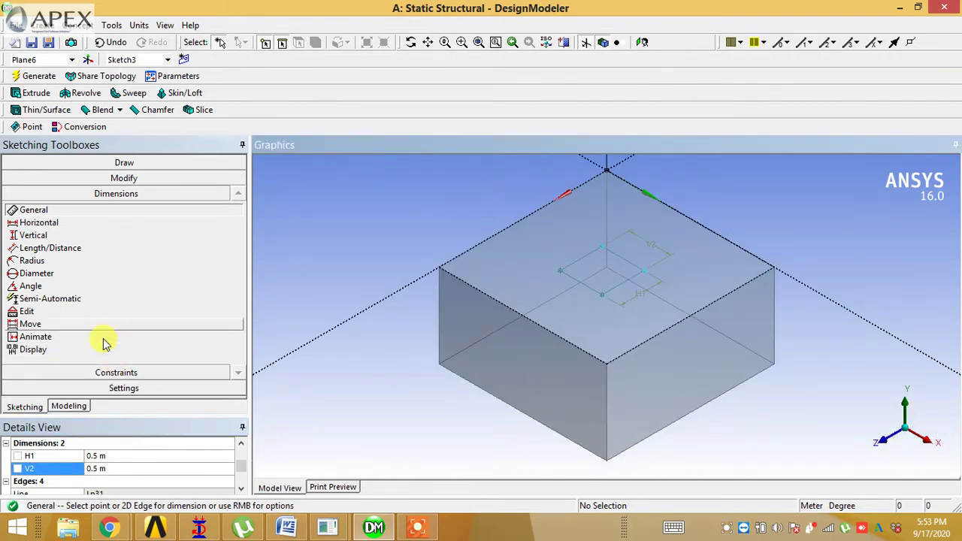
{"action": "left_click", "coordinate": [69, 405]}
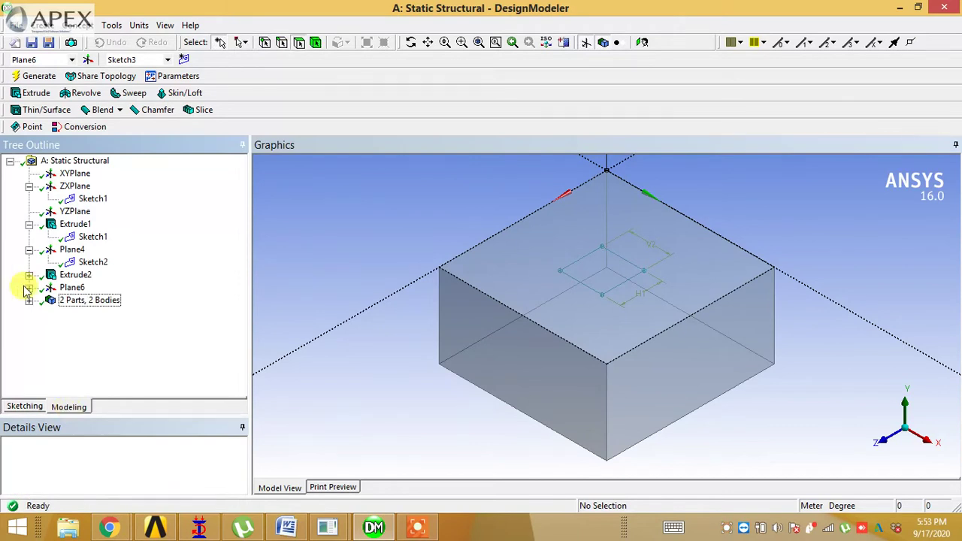
{"action": "left_click", "coordinate": [28, 287]}
{"action": "left_click", "coordinate": [92, 299]}
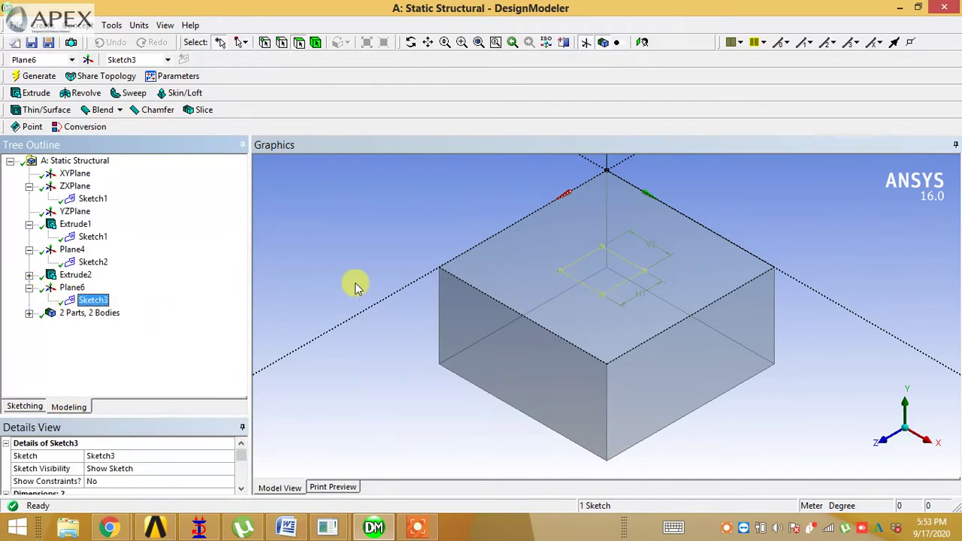
{"action": "right_click", "coordinate": [342, 235]}
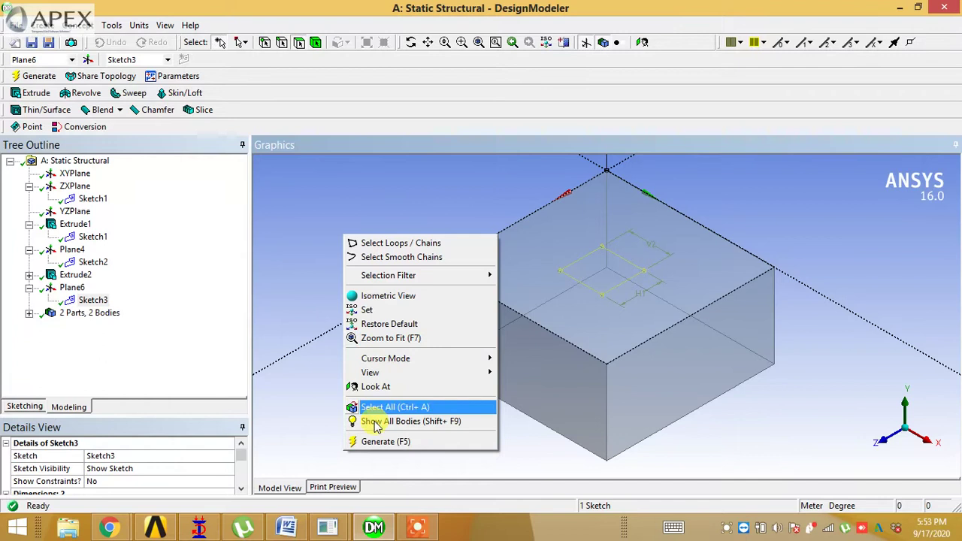
{"action": "left_click", "coordinate": [372, 421]}
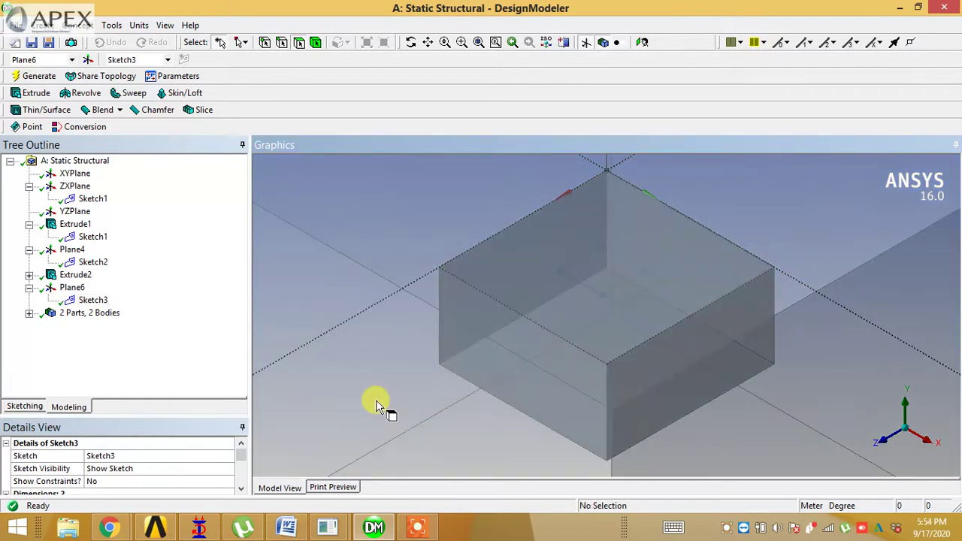
{"action": "middle_click_drag", "start_coordinate": [382, 386], "coordinate": [388, 388]}
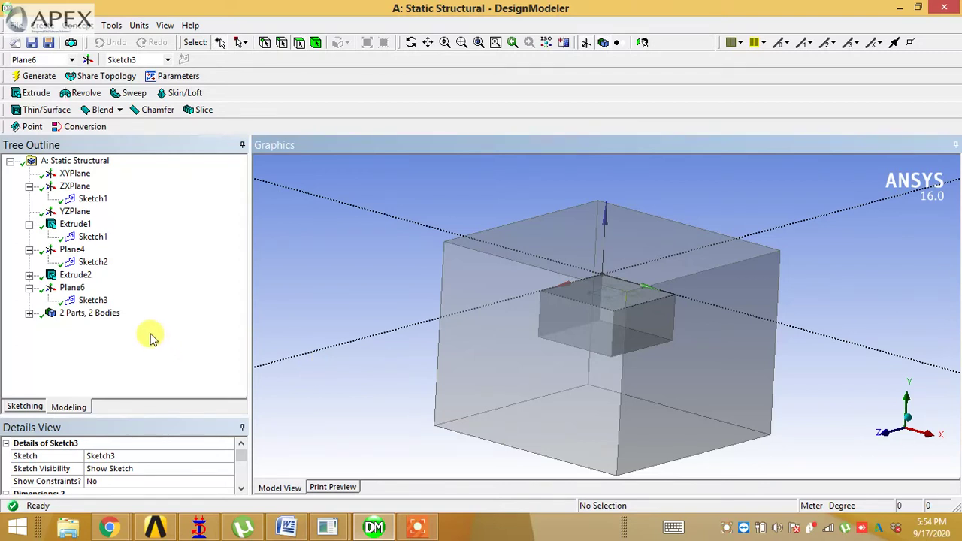
Step: Start an Extrude of Sketch3 and set its operation to Slice Material
{"action": "left_click", "coordinate": [93, 299]}
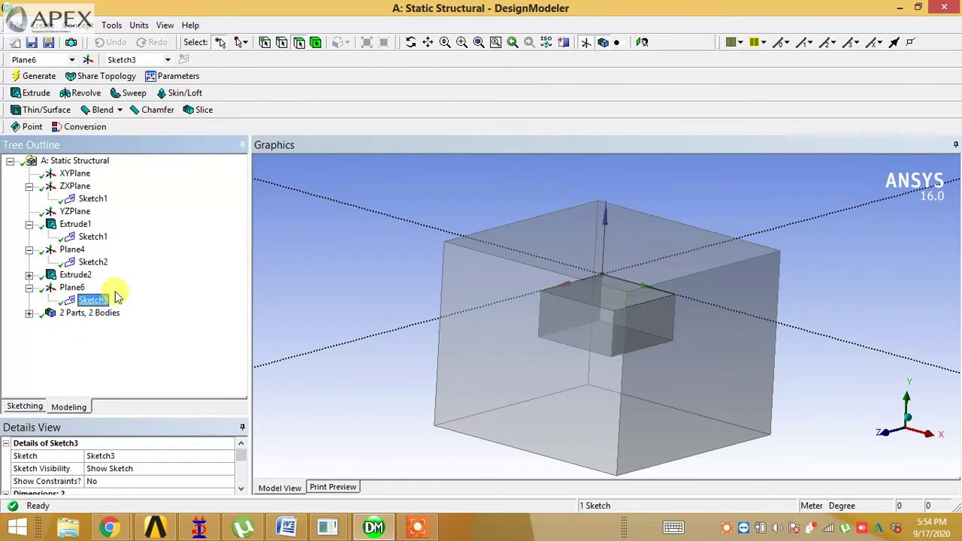
{"action": "middle_click_drag", "start_coordinate": [429, 311], "coordinate": [447, 325]}
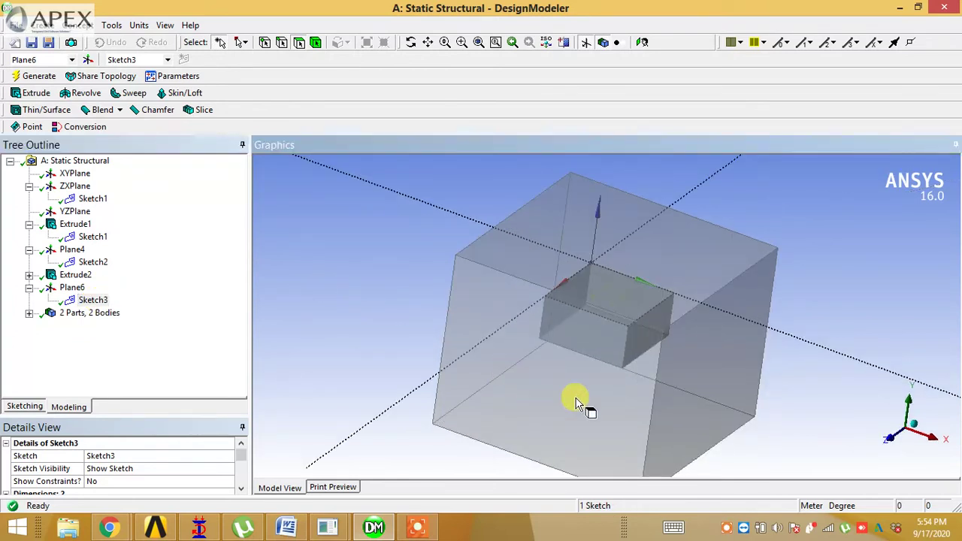
{"action": "middle_click_drag", "start_coordinate": [565, 321], "coordinate": [570, 318]}
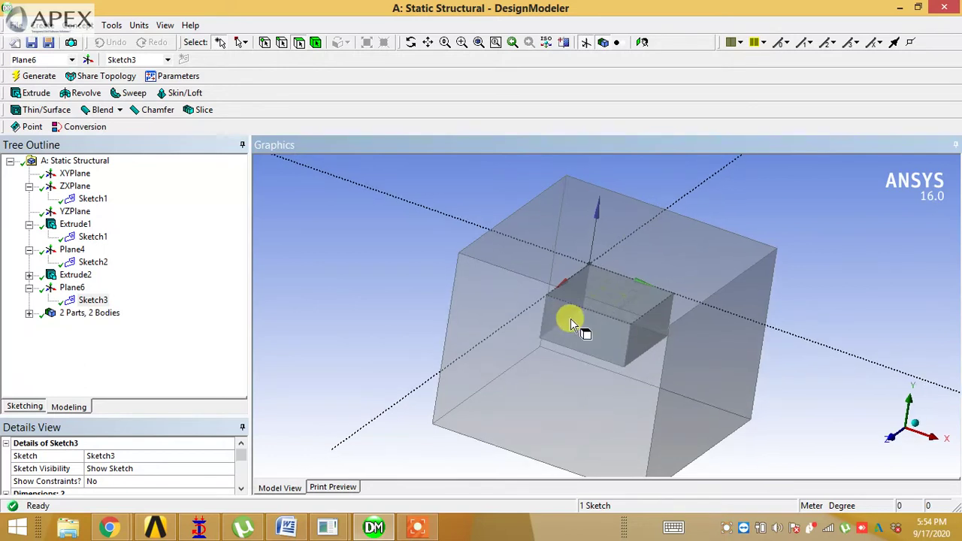
{"action": "left_click", "coordinate": [36, 92]}
{"action": "left_click", "coordinate": [120, 468]}
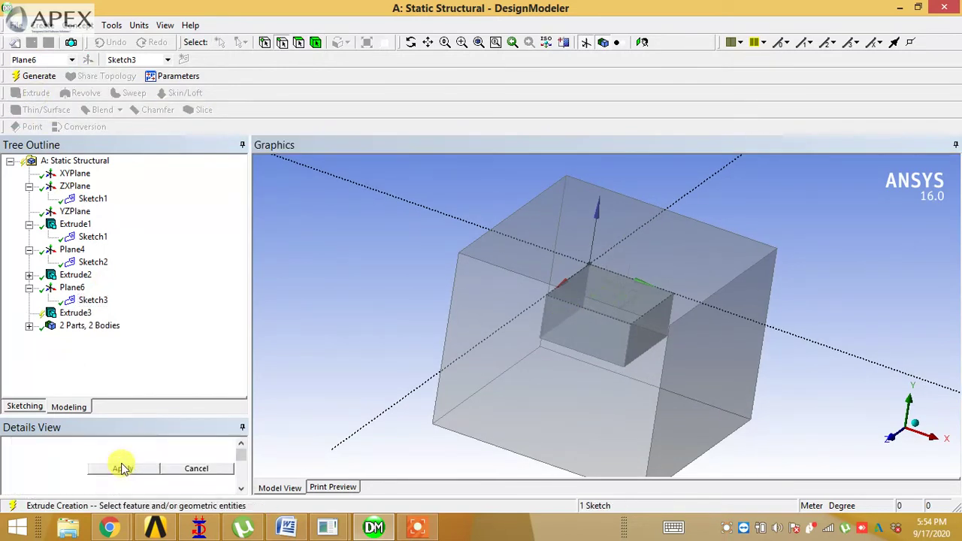
{"action": "left_click", "coordinate": [120, 466]}
{"action": "scroll", "coordinate": [233, 490], "scroll_direction": "down", "scroll_amount": 1}
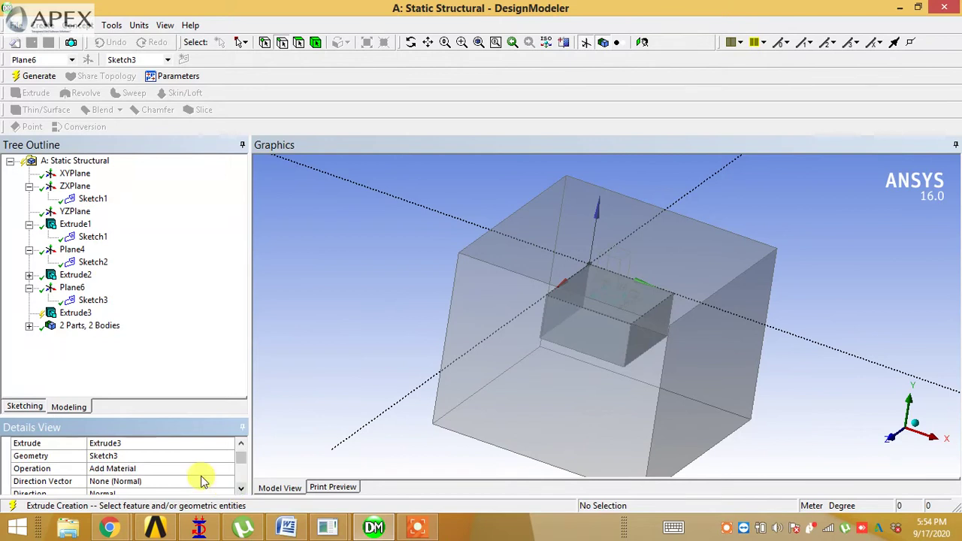
{"action": "left_click", "coordinate": [198, 469]}
{"action": "left_click", "coordinate": [227, 469]}
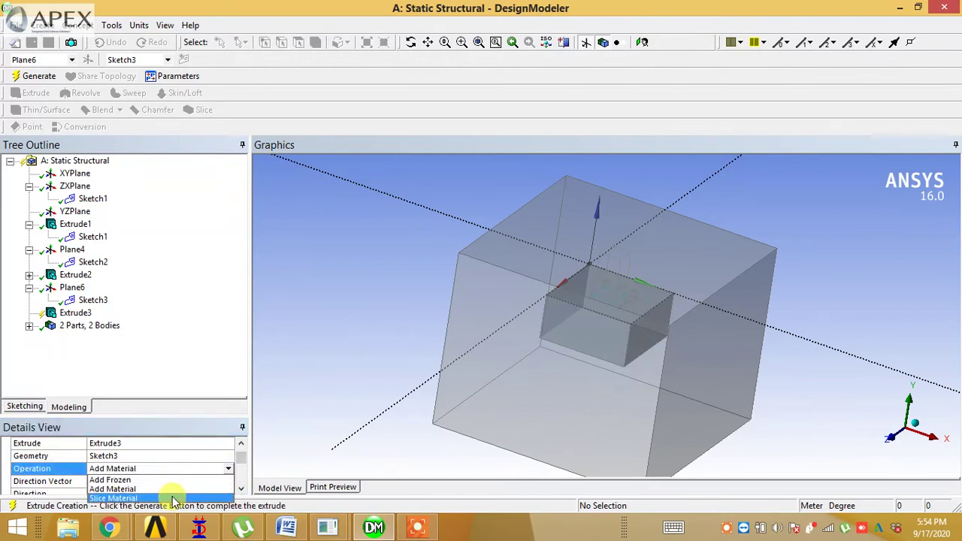
{"action": "left_click", "coordinate": [165, 496]}
Step: Set the depth of the Sketch3 slice extrusion to 4 m
{"action": "middle_click_drag", "start_coordinate": [326, 438], "coordinate": [405, 396]}
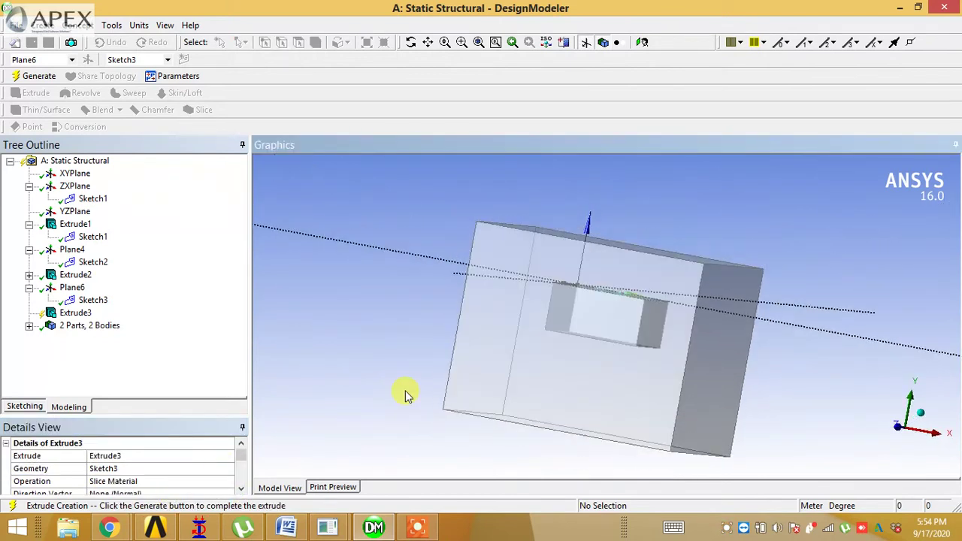
{"action": "left_click", "coordinate": [241, 489]}
{"action": "left_click", "coordinate": [241, 489]}
{"action": "left_click", "coordinate": [241, 488]}
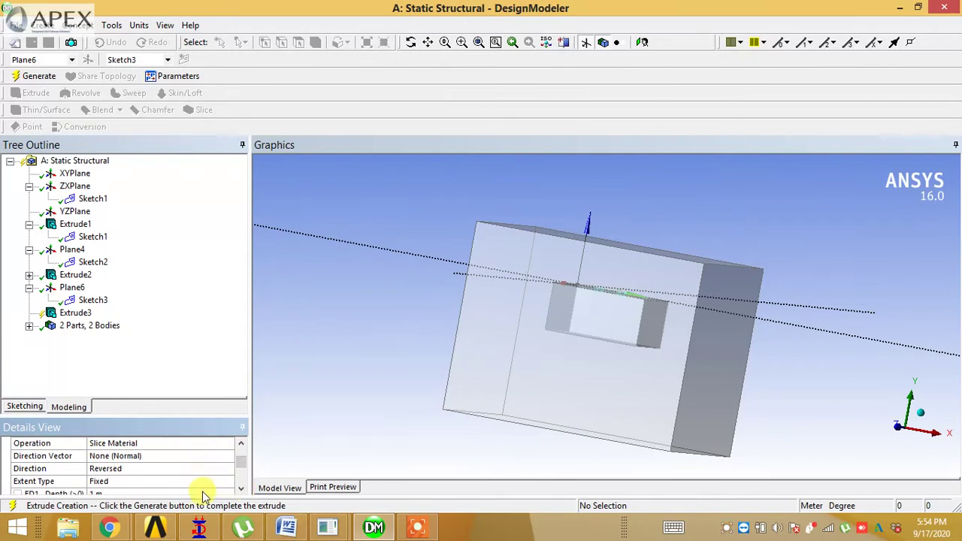
{"action": "left_click", "coordinate": [241, 489]}
{"action": "left_click", "coordinate": [179, 479]}
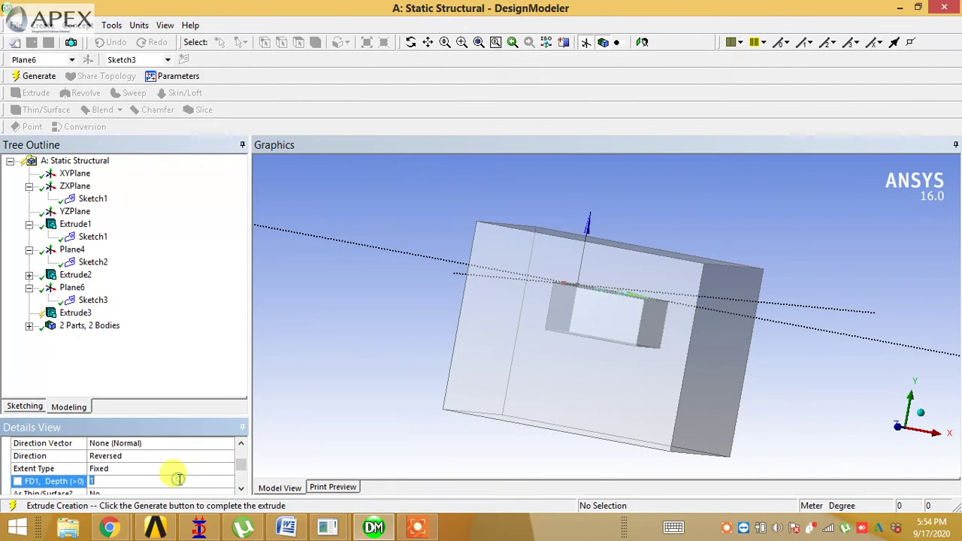
{"action": "type", "text": "4"}
{"action": "left_click", "coordinate": [379, 359]}
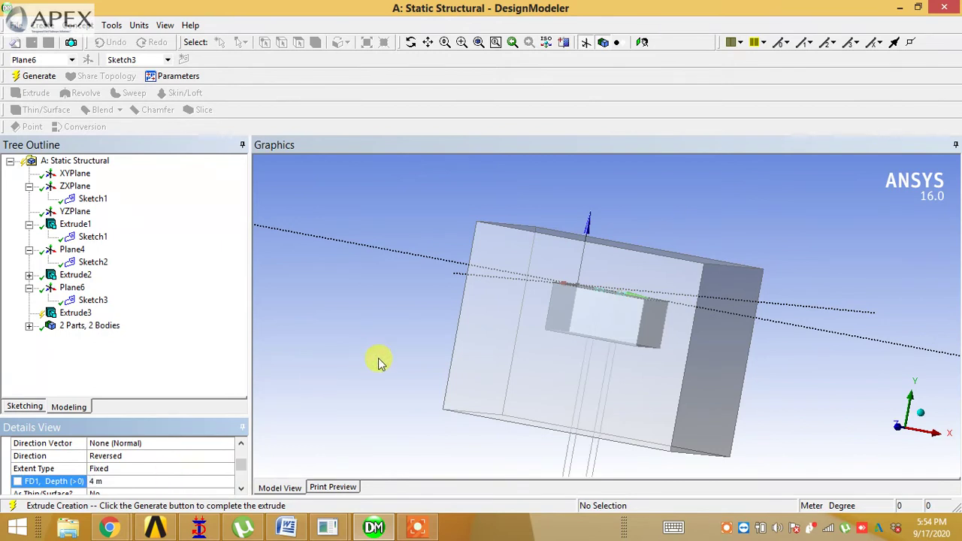
Step: Set the Sketch3 extrusion's direction to Normal and generate the slice above the square footing block
{"action": "left_click", "coordinate": [193, 457]}
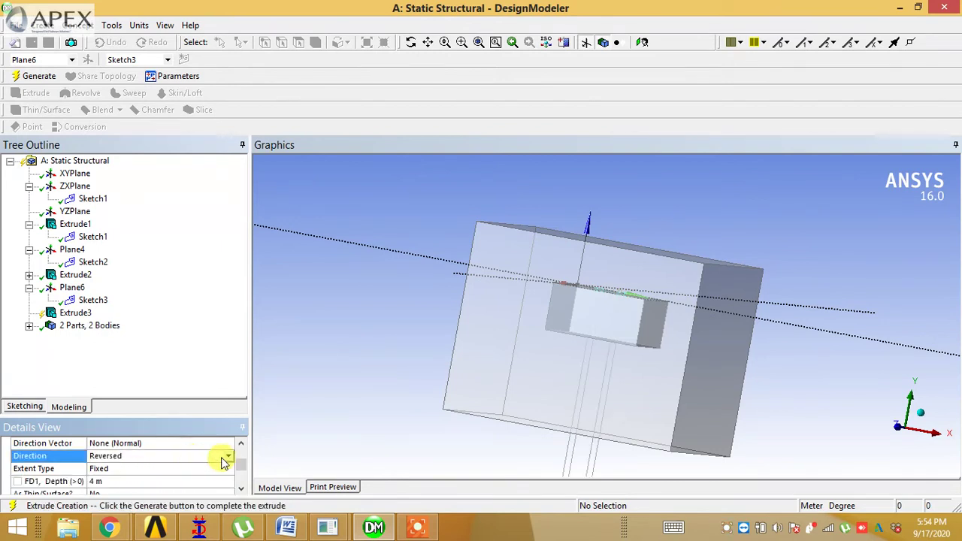
{"action": "left_click", "coordinate": [228, 461]}
{"action": "left_click", "coordinate": [204, 467]}
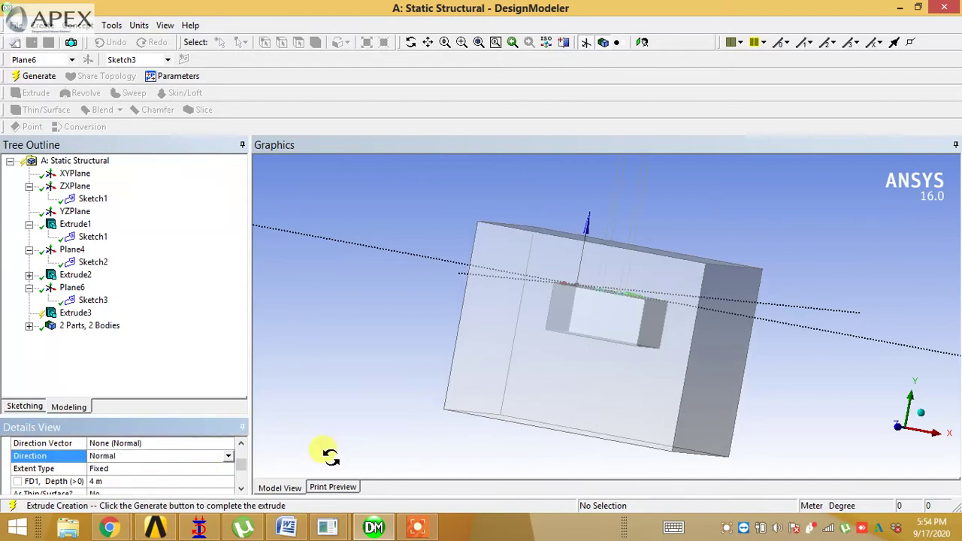
{"action": "left_click_drag", "start_coordinate": [322, 451], "coordinate": [355, 465]}
{"action": "left_click", "coordinate": [36, 81]}
{"action": "left_click_drag", "start_coordinate": [338, 293], "coordinate": [450, 336]}
{"action": "scroll", "coordinate": [451, 342], "scroll_direction": "up", "scroll_amount": 6}
{"action": "middle_click_drag", "start_coordinate": [406, 335], "coordinate": [553, 368]}
{"action": "scroll", "coordinate": [553, 365], "scroll_direction": "up", "scroll_amount": 5}
{"action": "middle_click_drag", "start_coordinate": [631, 358], "coordinate": [664, 212]}
{"action": "scroll", "coordinate": [521, 369], "scroll_direction": "down", "scroll_amount": 4}
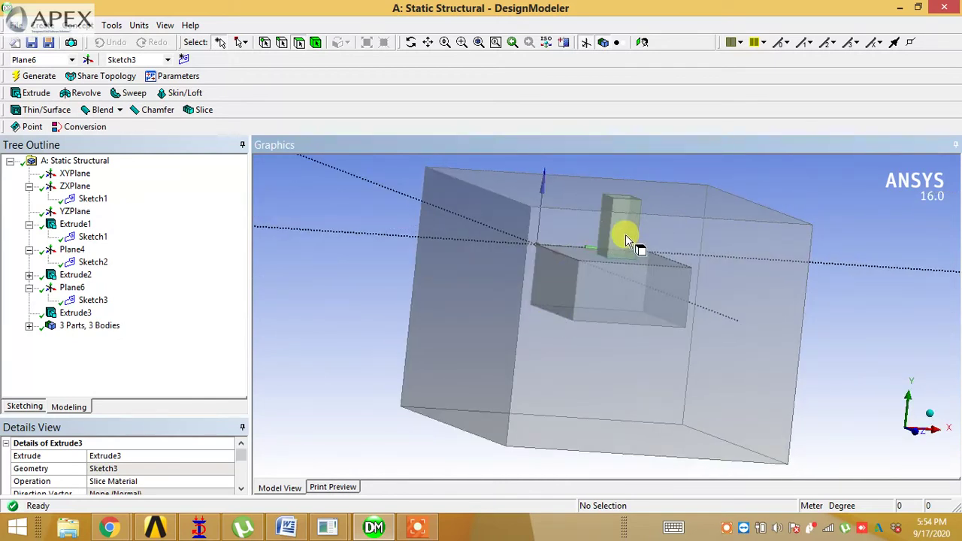
Step: Switch to the Workbench project and open the Model cell of the Static Structural system in Mechanical
{"action": "middle_click_drag", "start_coordinate": [626, 239], "coordinate": [602, 242]}
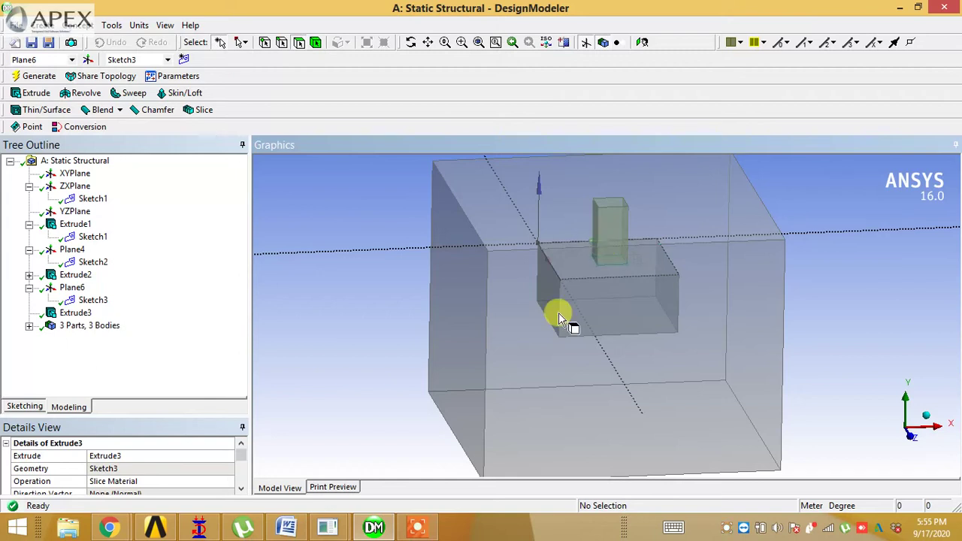
{"action": "scroll", "coordinate": [575, 293], "scroll_direction": "up", "scroll_amount": 5}
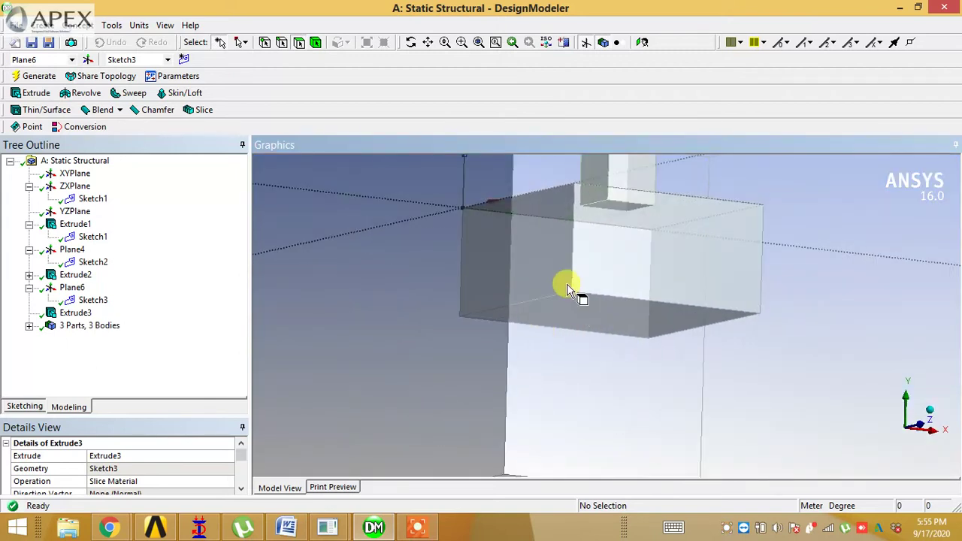
{"action": "middle_click_drag", "start_coordinate": [586, 339], "coordinate": [556, 350]}
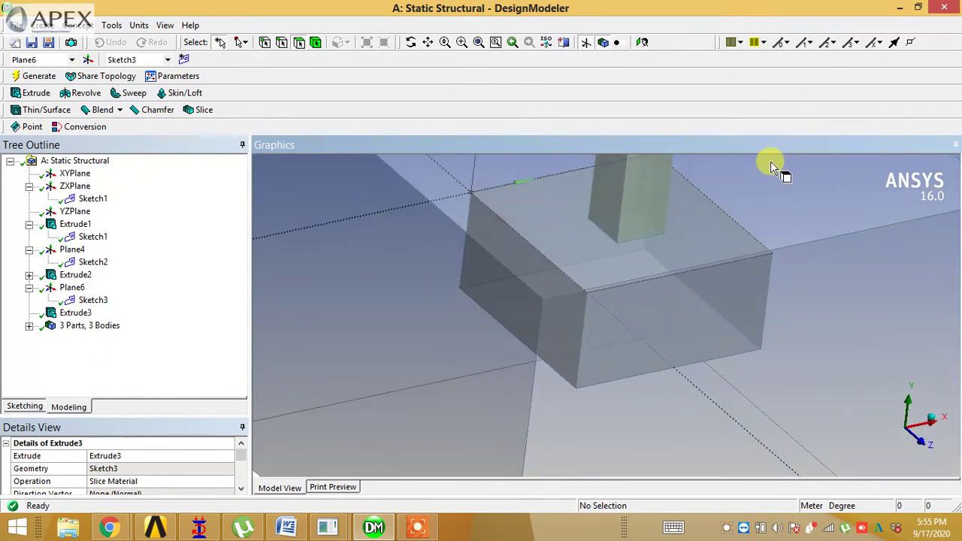
{"action": "left_click", "coordinate": [899, 10]}
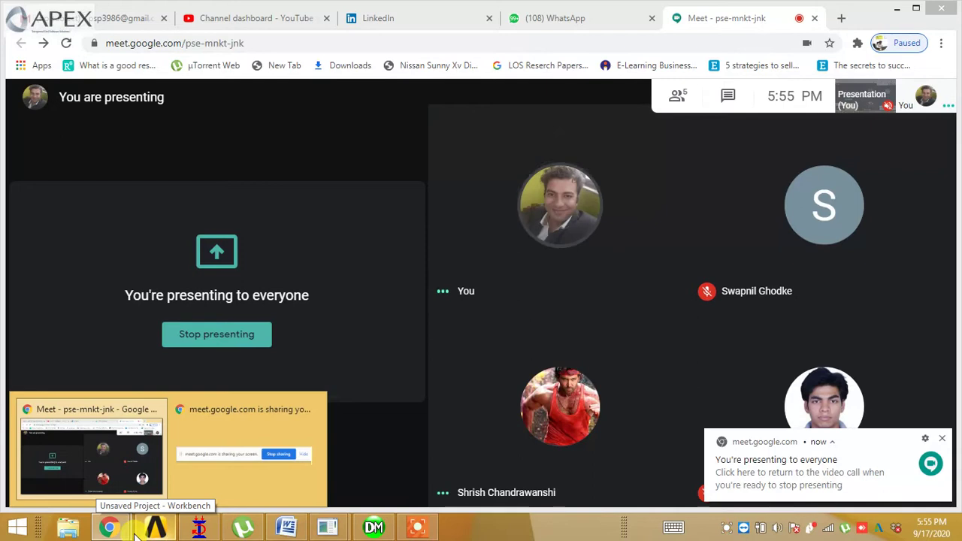
{"action": "left_click", "coordinate": [154, 528]}
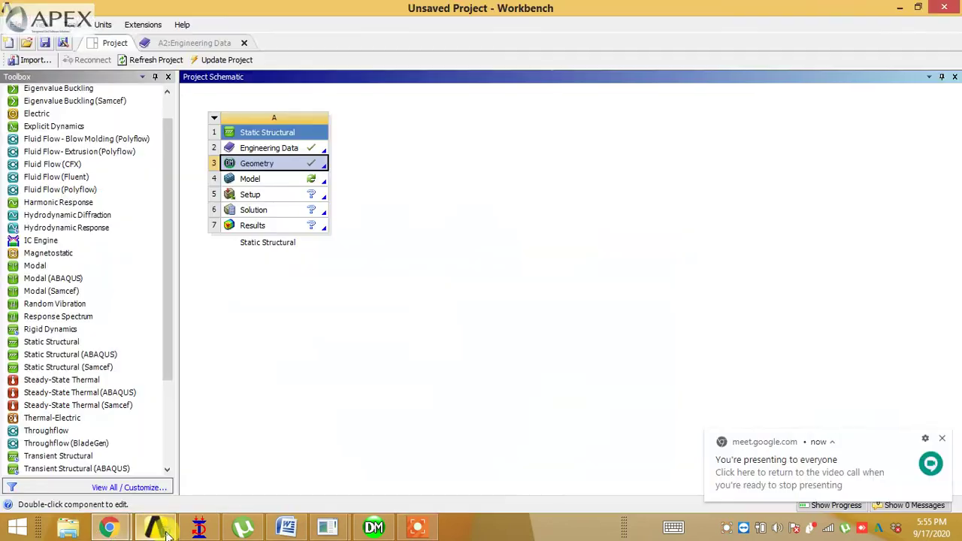
{"action": "double_click", "coordinate": [283, 180]}
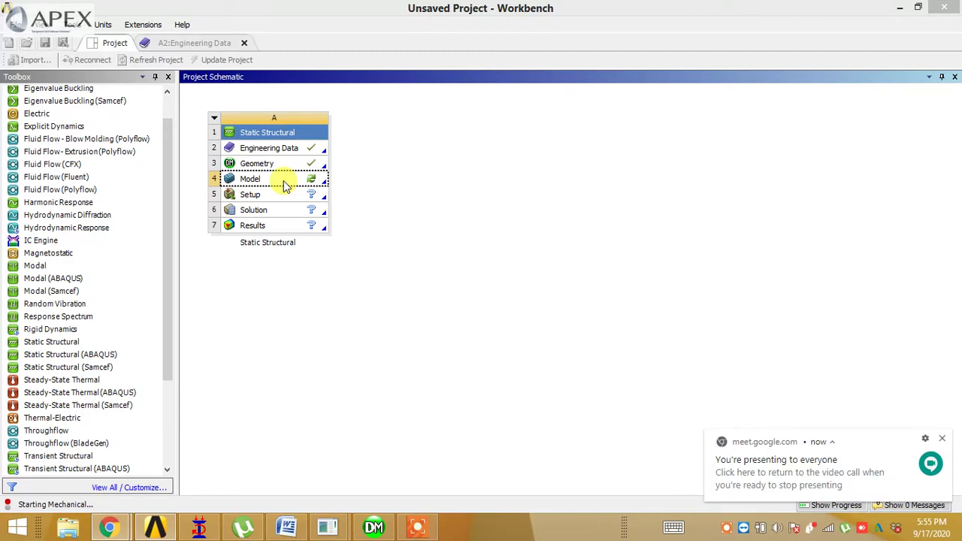
{"action": "left_click", "coordinate": [372, 528]}
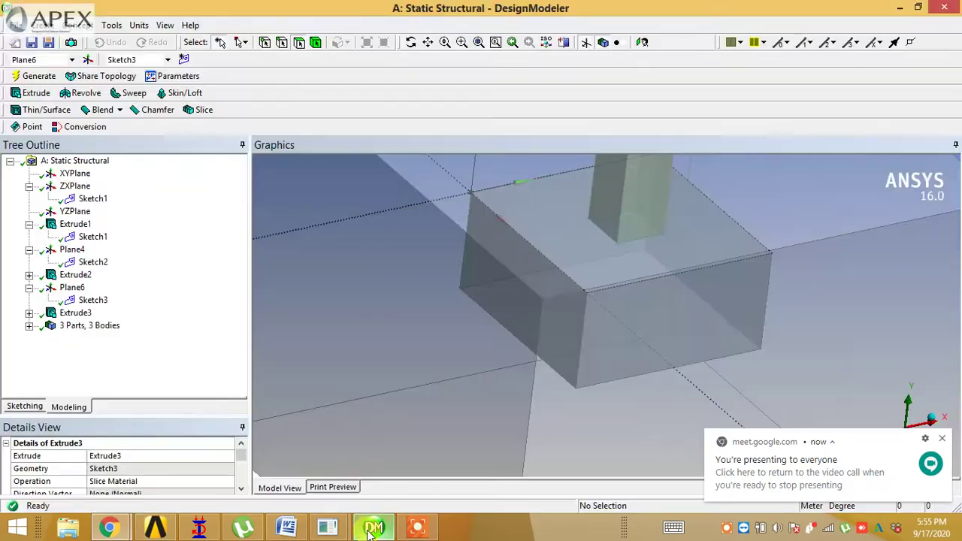
{"action": "left_click", "coordinate": [92, 238]}
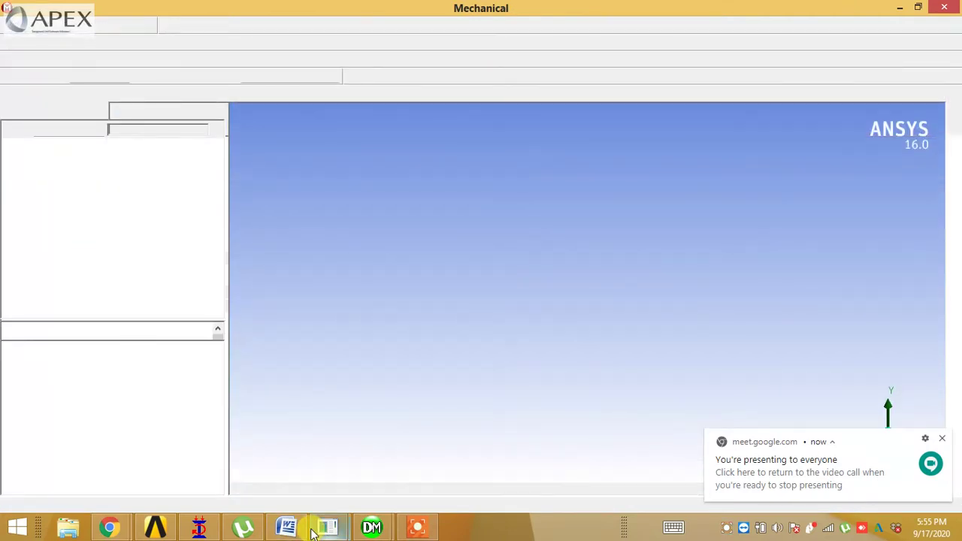
{"action": "left_click", "coordinate": [158, 528]}
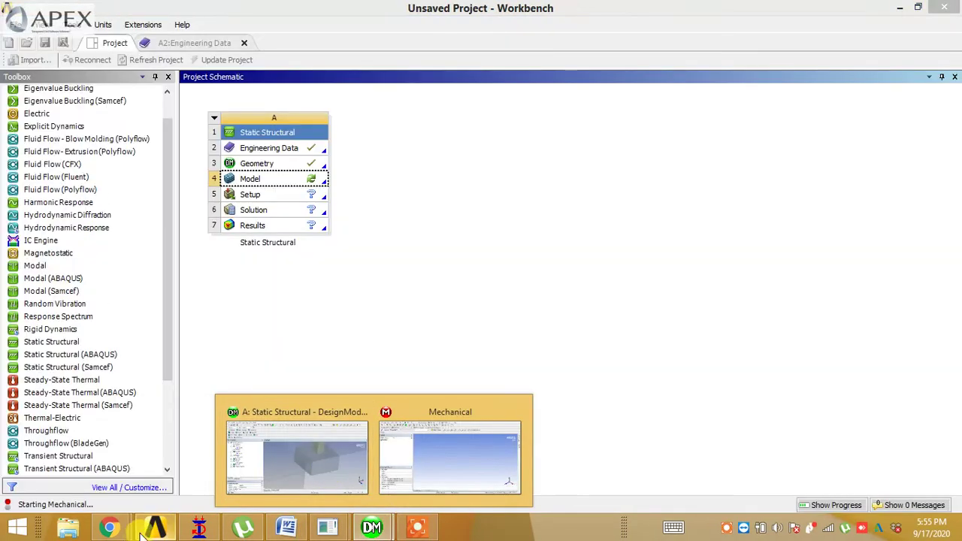
{"action": "mouse_move", "coordinate": [111, 529]}
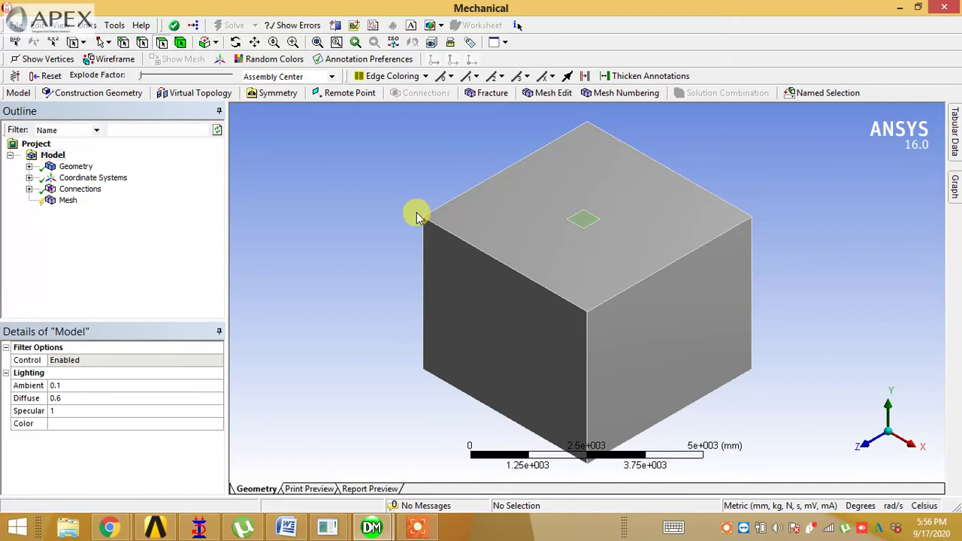
Step: Expand the Geometry branch and rename the outer block's solid as CLAY SOIL
{"action": "left_click", "coordinate": [29, 166]}
{"action": "left_click", "coordinate": [83, 178]}
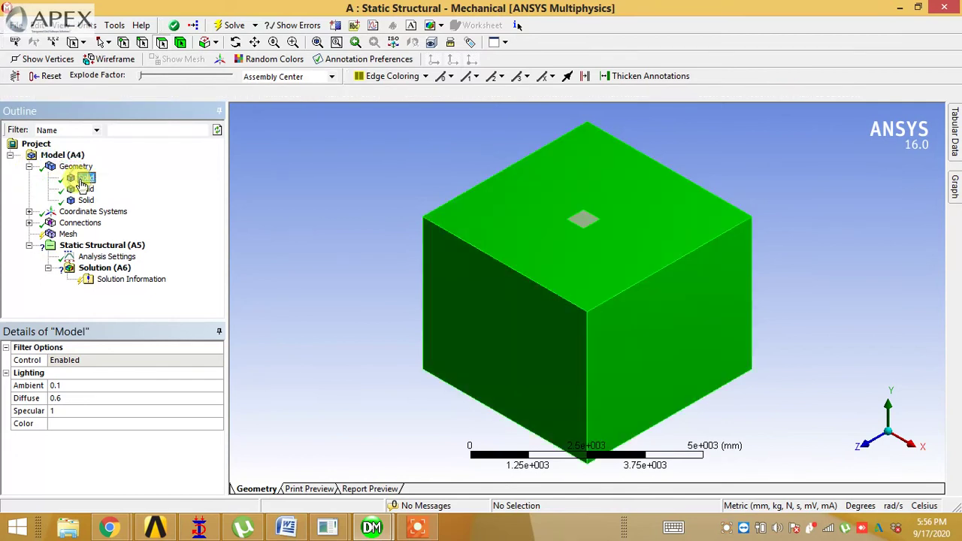
{"action": "right_click", "coordinate": [82, 184]}
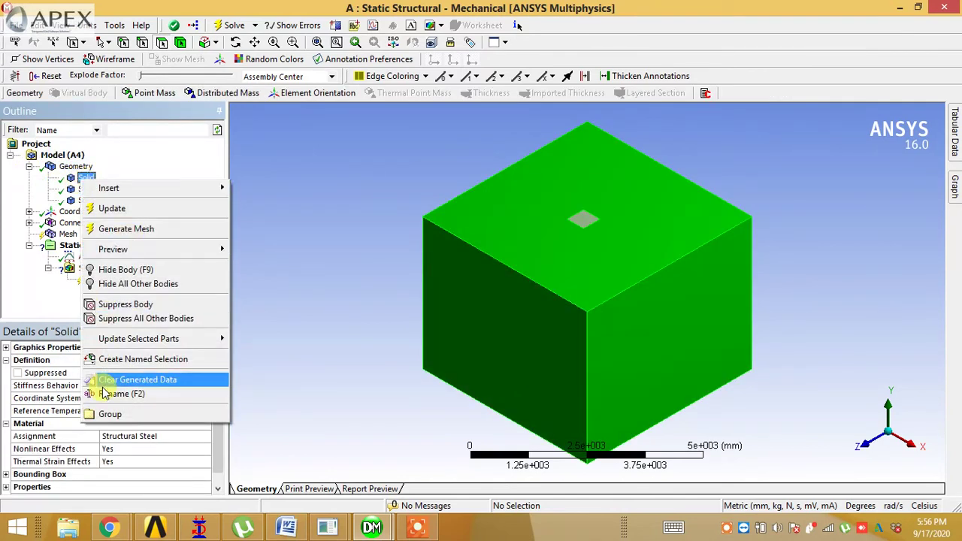
{"action": "left_click", "coordinate": [105, 396]}
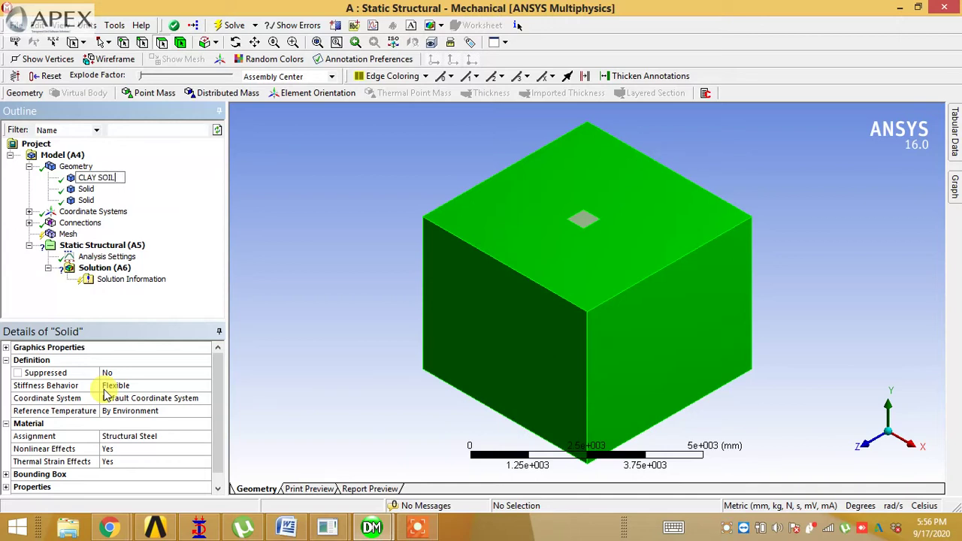
Step: Isolate the second solid by hiding all other bodies and rename it as FOUNDATION
{"action": "left_click", "coordinate": [82, 189]}
{"action": "right_click", "coordinate": [74, 195]}
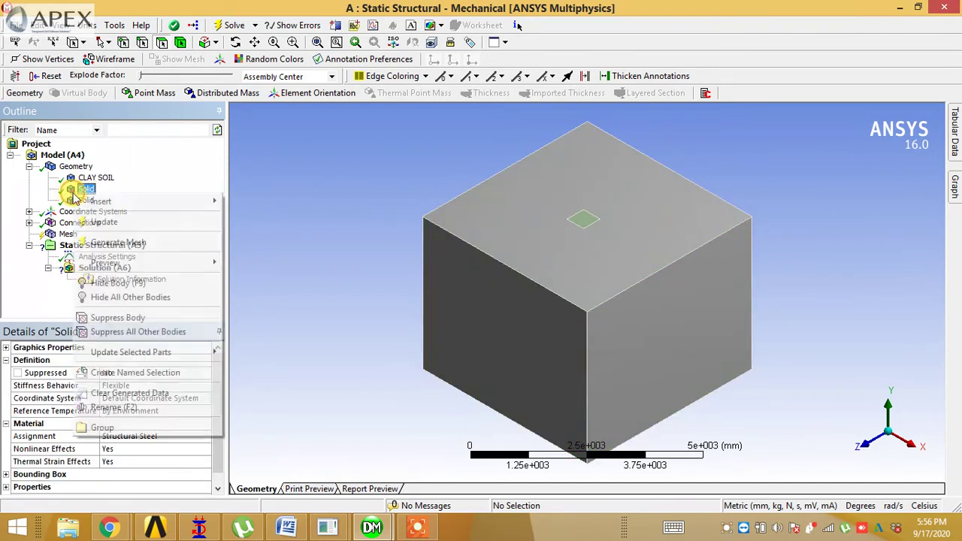
{"action": "left_click", "coordinate": [122, 297]}
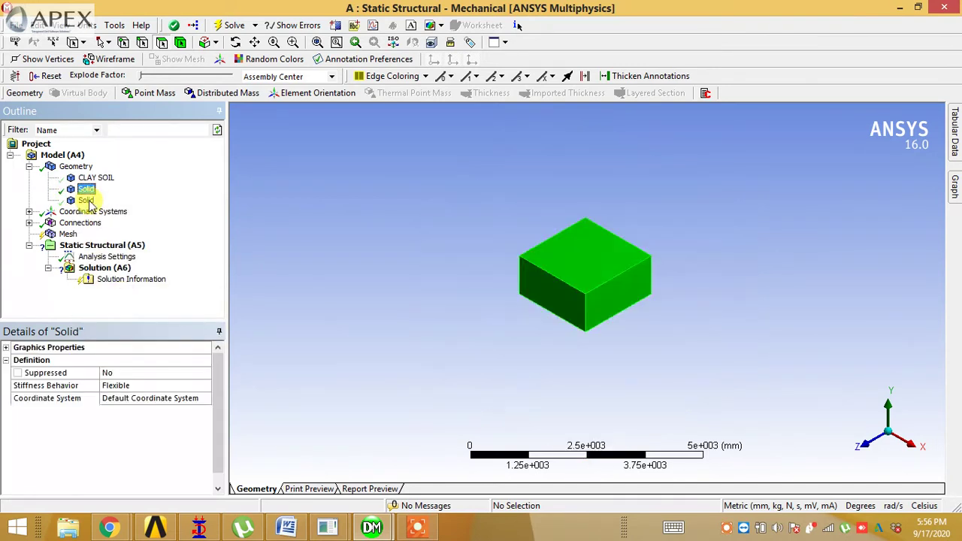
{"action": "right_click", "coordinate": [88, 190]}
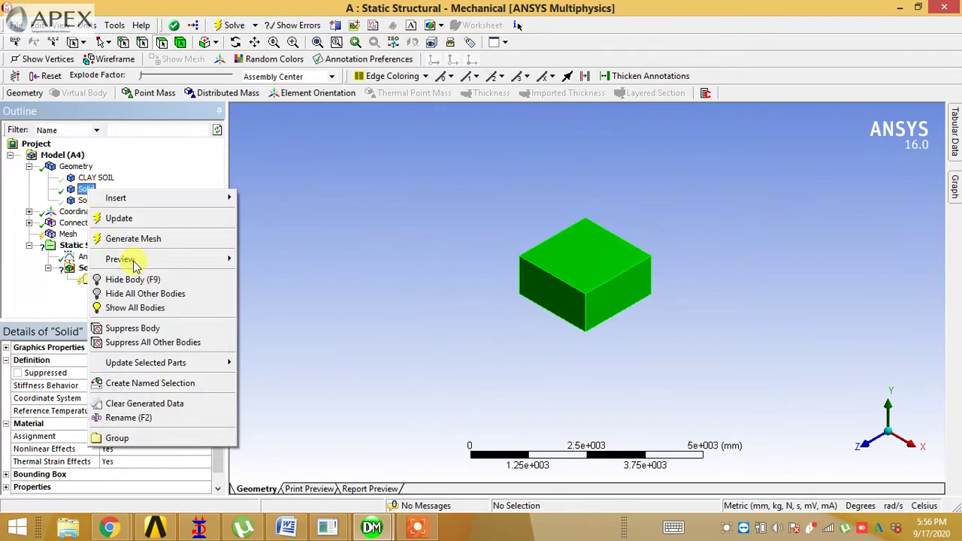
{"action": "left_click", "coordinate": [135, 418]}
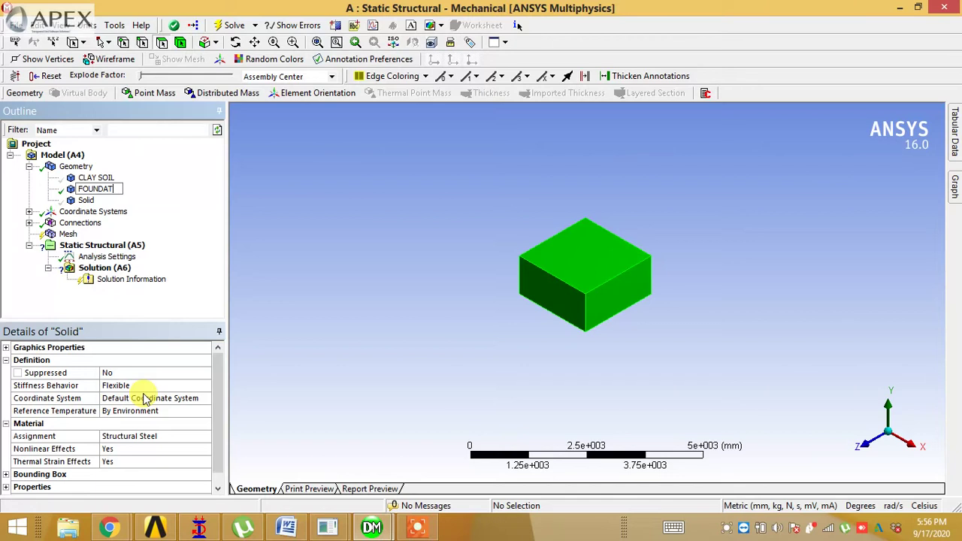
Step: Rename the remaining third solid as COLUMN
{"action": "left_click", "coordinate": [86, 200]}
{"action": "right_click", "coordinate": [87, 201]}
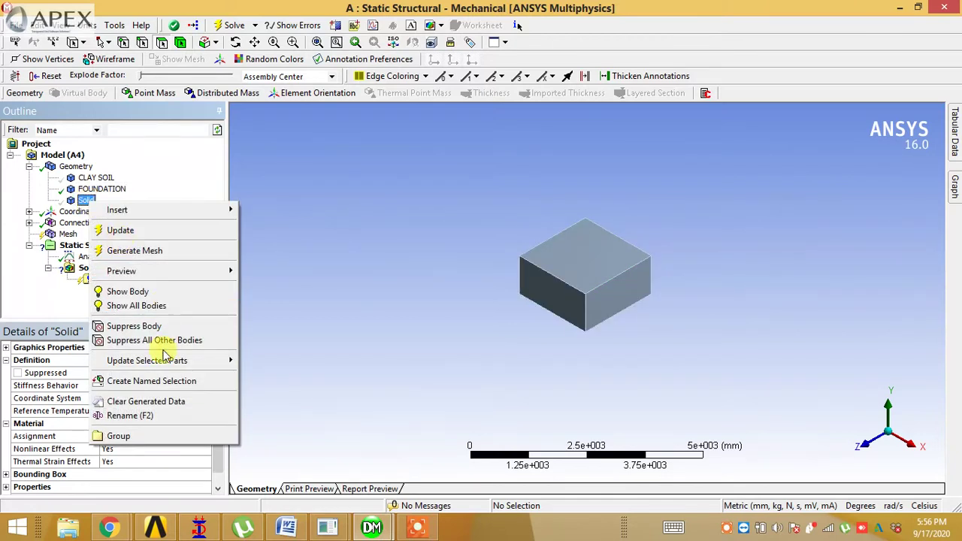
{"action": "left_click", "coordinate": [160, 416]}
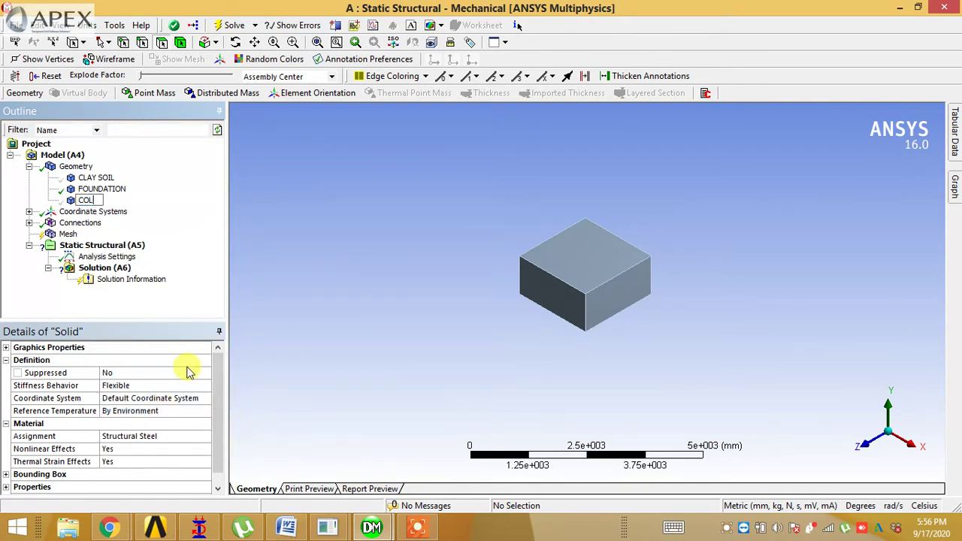
{"action": "type", "text": "COLUMN"}
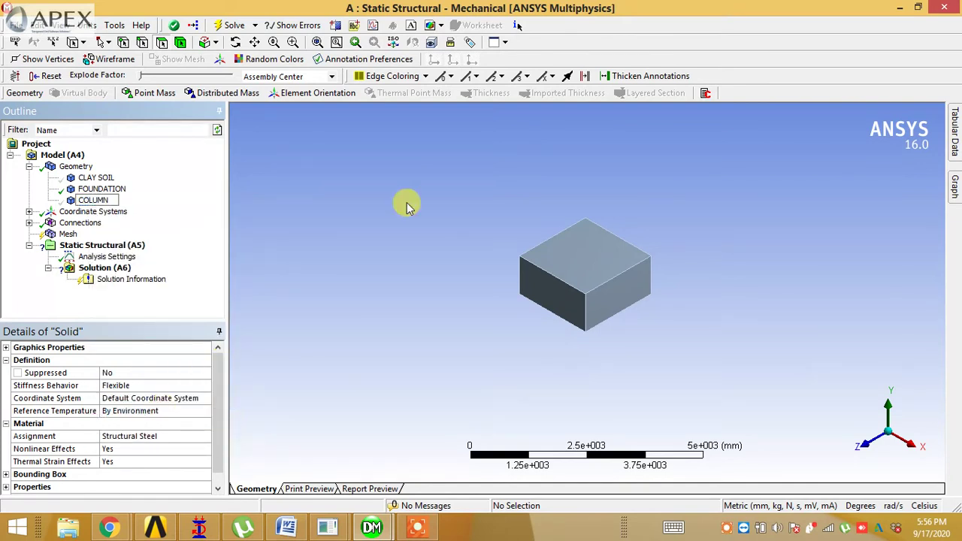
{"action": "left_click", "coordinate": [456, 192]}
Step: Show all bodies of the model again
{"action": "right_click", "coordinate": [324, 185]}
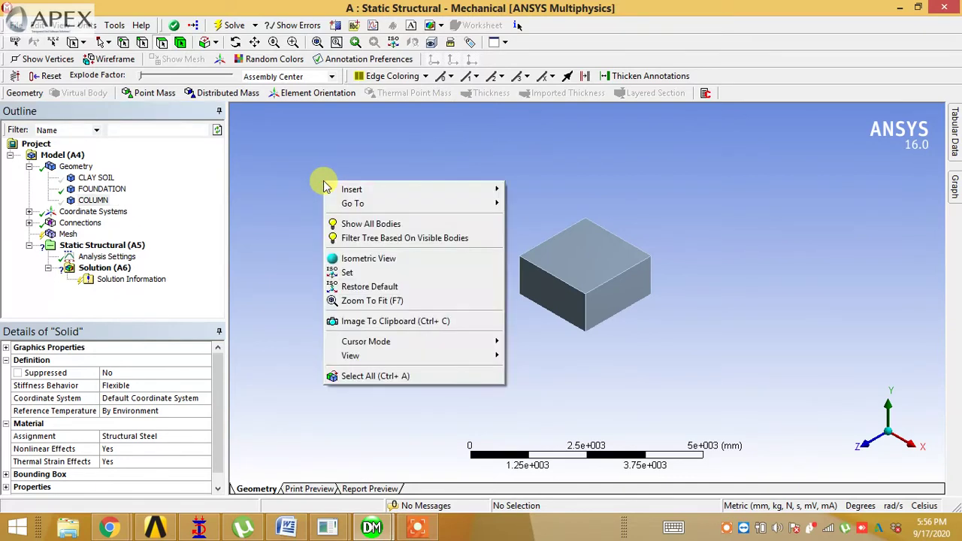
{"action": "left_click", "coordinate": [370, 223]}
{"action": "middle_click_drag", "start_coordinate": [485, 339], "coordinate": [509, 293]}
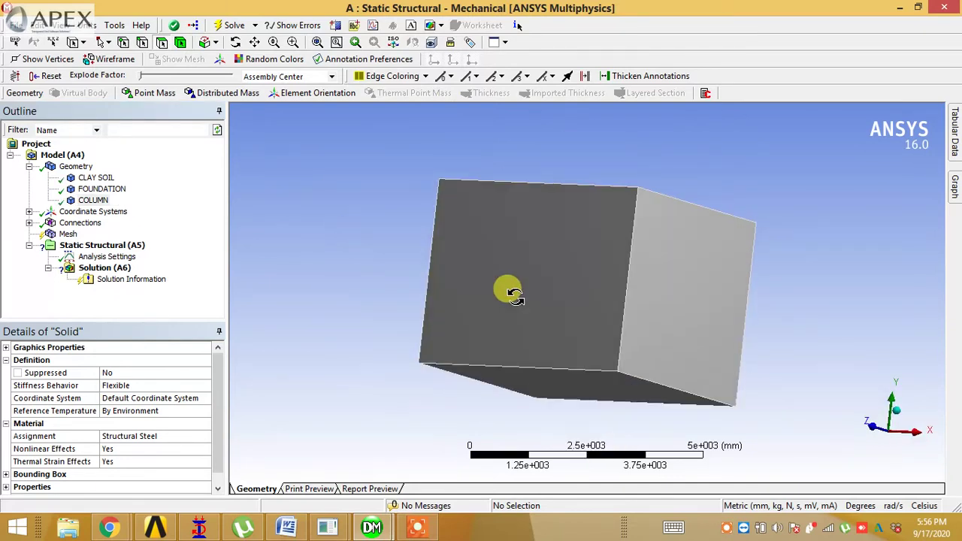
Step: Expand the contacts under Connections and examine the first contact region between the clay soil and the foundation in both body views
{"action": "left_click", "coordinate": [29, 223]}
{"action": "left_click", "coordinate": [48, 234]}
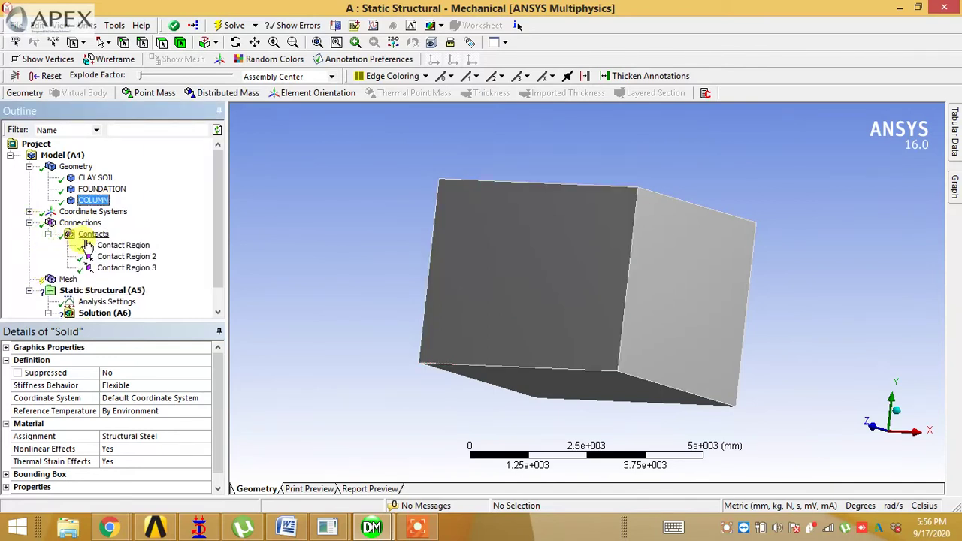
{"action": "left_click", "coordinate": [123, 245]}
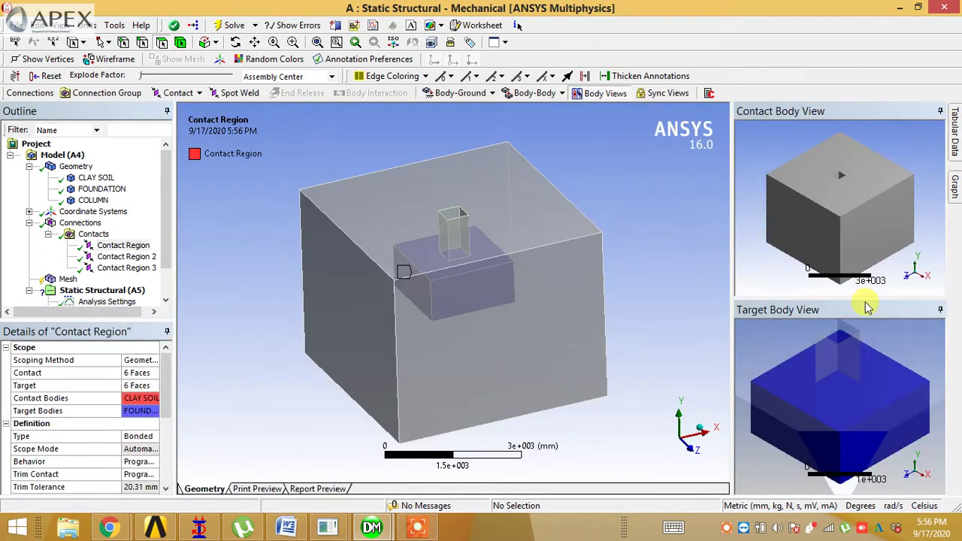
{"action": "left_click_drag", "start_coordinate": [855, 379], "coordinate": [851, 363]}
{"action": "middle_click_drag", "start_coordinate": [846, 357], "coordinate": [880, 335]}
{"action": "middle_click_drag", "start_coordinate": [842, 214], "coordinate": [869, 214]}
{"action": "scroll", "coordinate": [833, 221], "scroll_direction": "up", "scroll_amount": 5}
{"action": "mouse_move", "coordinate": [809, 403]}
{"action": "middle_mouse_down"}
{"action": "mouse_move", "coordinate": [841, 401]}
{"action": "mouse_move", "coordinate": [872, 423]}
{"action": "mouse_move", "coordinate": [816, 421]}
{"action": "mouse_move", "coordinate": [819, 391]}
{"action": "middle_mouse_up"}
Step: Examine Contact Region 2 between the clay soil and the column, enlarging the body views for a closer look at the contact faces
{"action": "left_click", "coordinate": [124, 256]}
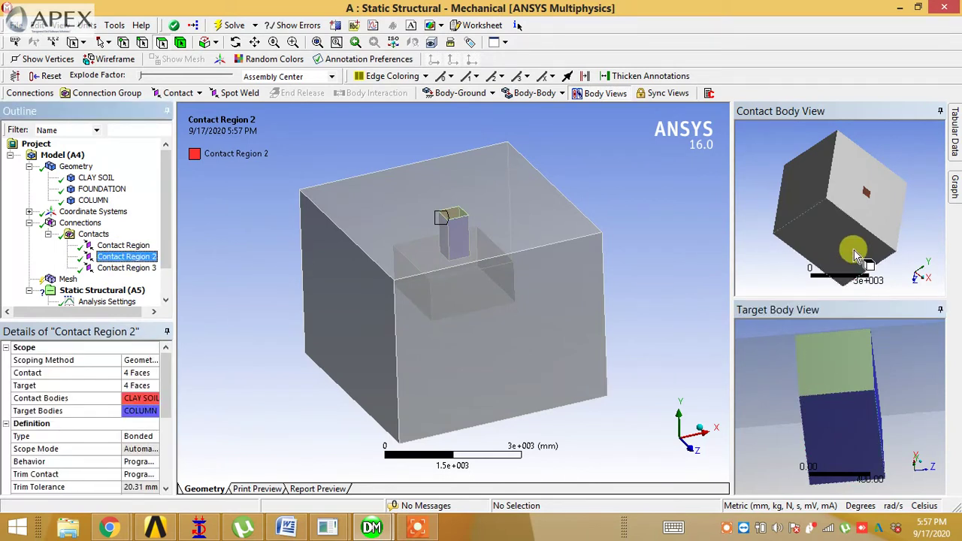
{"action": "middle_click_drag", "start_coordinate": [855, 254], "coordinate": [814, 248]}
{"action": "scroll", "coordinate": [828, 231], "scroll_direction": "up", "scroll_amount": 5}
{"action": "middle_click_drag", "start_coordinate": [782, 178], "coordinate": [755, 256]}
{"action": "left_click_drag", "start_coordinate": [731, 248], "coordinate": [626, 246]}
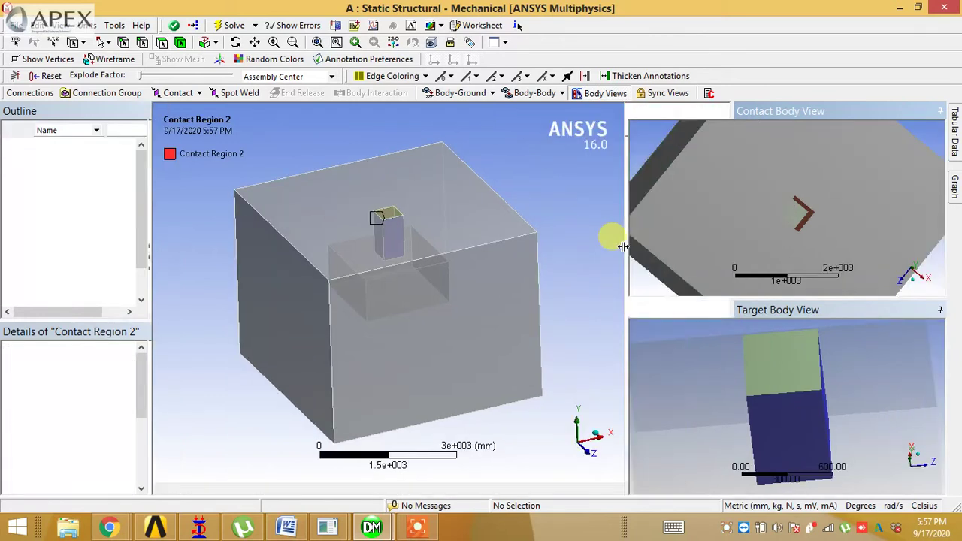
{"action": "scroll", "coordinate": [801, 229], "scroll_direction": "up", "scroll_amount": 3}
{"action": "mouse_move", "coordinate": [802, 229]}
{"action": "middle_mouse_down"}
{"action": "mouse_move", "coordinate": [780, 215]}
{"action": "mouse_move", "coordinate": [806, 223]}
{"action": "middle_mouse_up"}
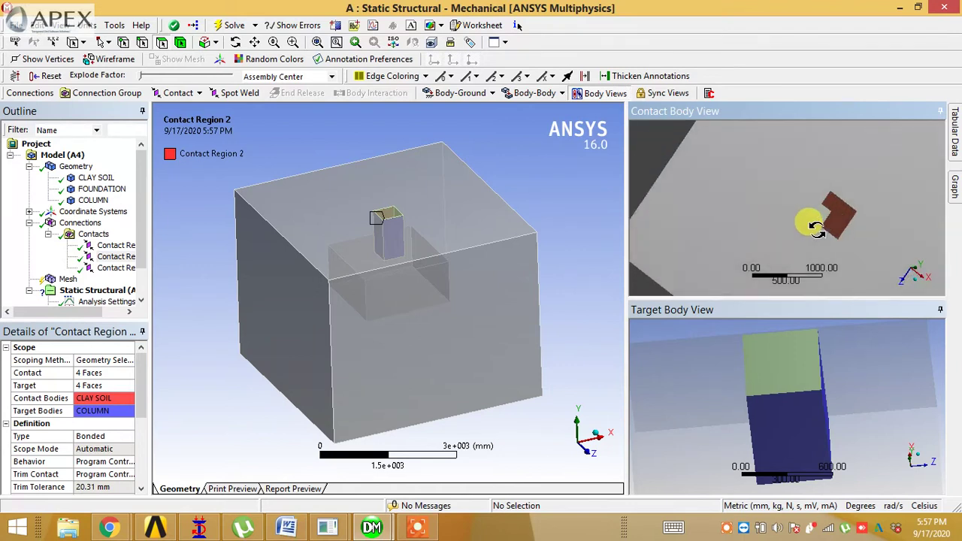
{"action": "scroll", "coordinate": [808, 222], "scroll_direction": "up", "scroll_amount": 3}
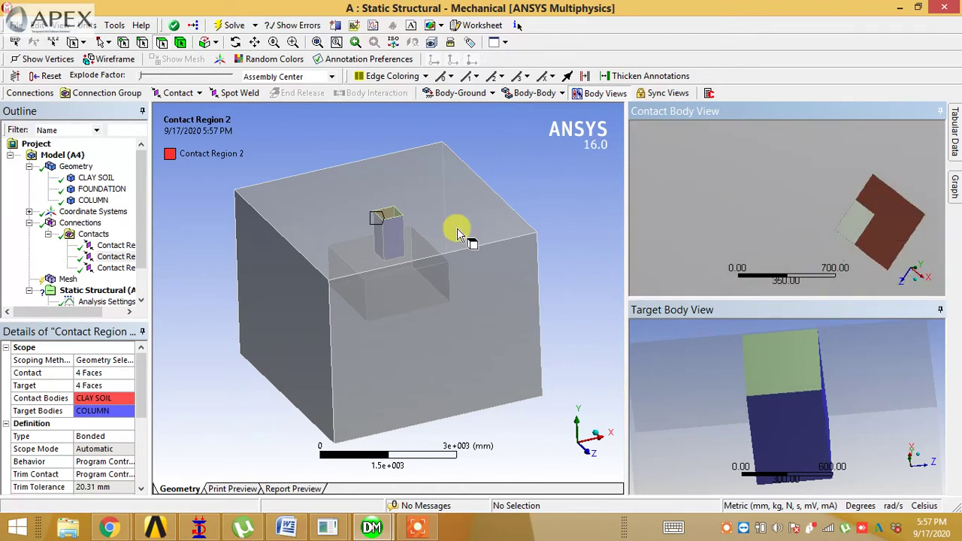
Step: Examine the foundation and column faces that meet in Contact Region 3
{"action": "left_click", "coordinate": [113, 267]}
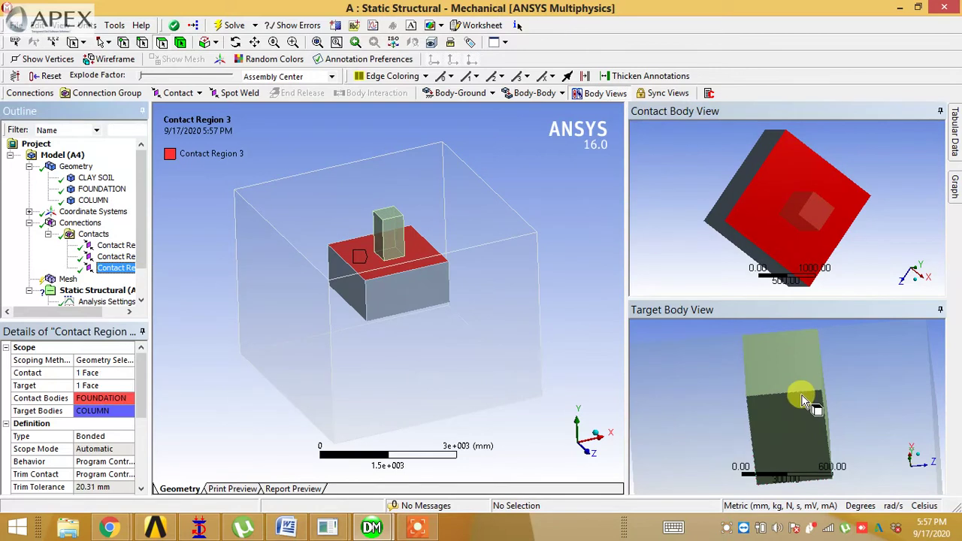
{"action": "middle_click_drag", "start_coordinate": [799, 215], "coordinate": [744, 183]}
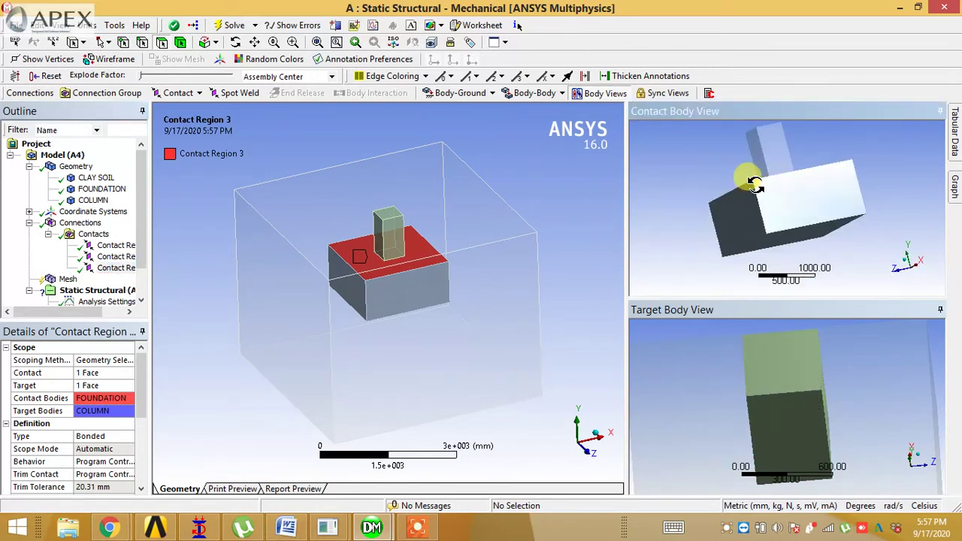
{"action": "middle_click_drag", "start_coordinate": [776, 433], "coordinate": [799, 423]}
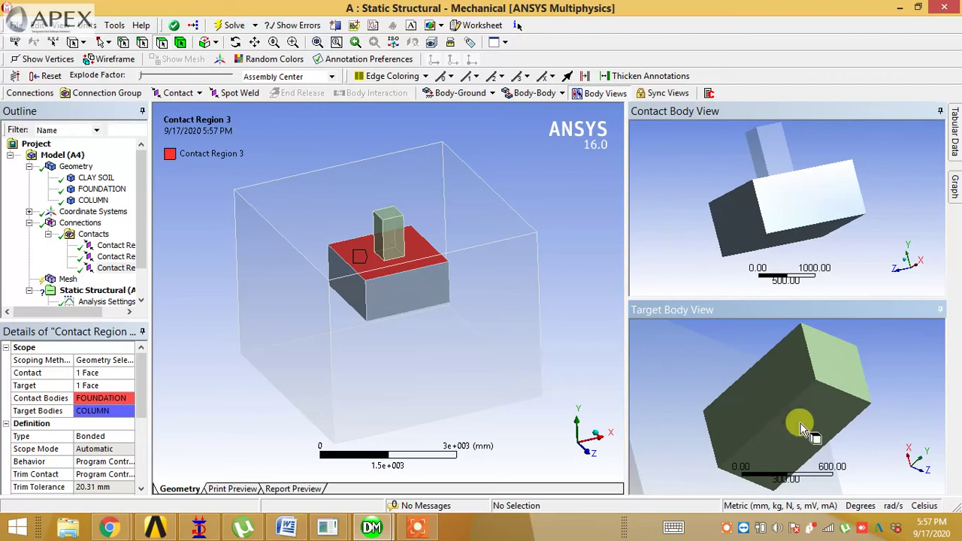
{"action": "middle_click_drag", "start_coordinate": [790, 412], "coordinate": [828, 396]}
{"action": "middle_click_drag", "start_coordinate": [741, 268], "coordinate": [755, 252]}
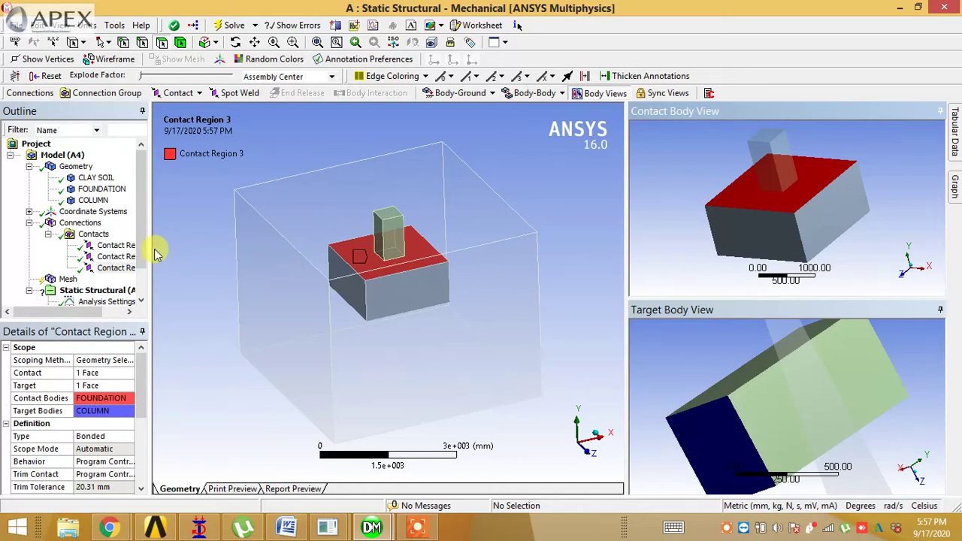
Step: Widen the outline tree and generate the mesh for all three bodies with the default settings
{"action": "left_click_drag", "start_coordinate": [149, 249], "coordinate": [258, 236]}
{"action": "left_click", "coordinate": [69, 281]}
{"action": "right_click", "coordinate": [69, 280]}
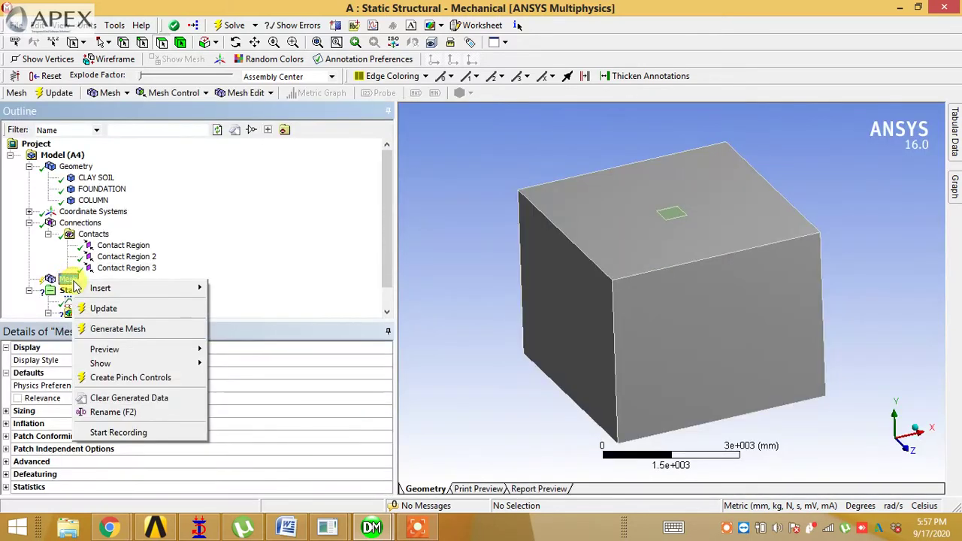
{"action": "left_click", "coordinate": [102, 331]}
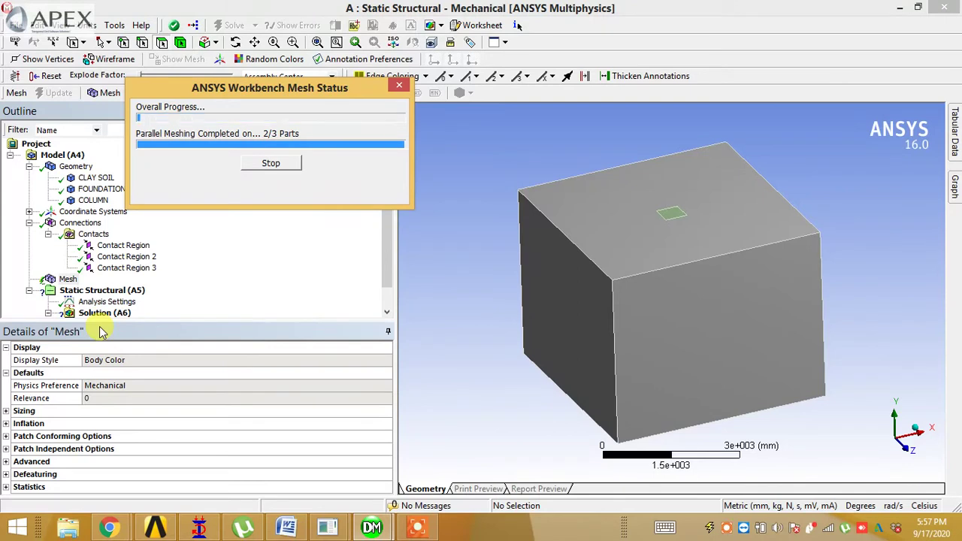
{"action": "middle_click_drag", "start_coordinate": [484, 325], "coordinate": [509, 334]}
{"action": "scroll", "coordinate": [535, 358], "scroll_direction": "up", "scroll_amount": 2}
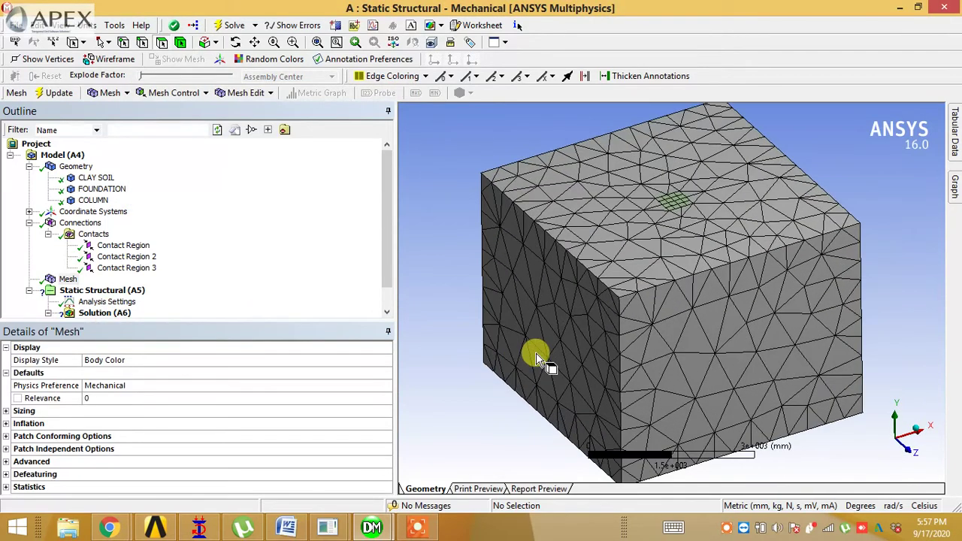
Step: Switch to DesignModeler and review the settings of Extrude3, the column extrusion
{"action": "left_click_drag", "start_coordinate": [390, 190], "coordinate": [388, 239]}
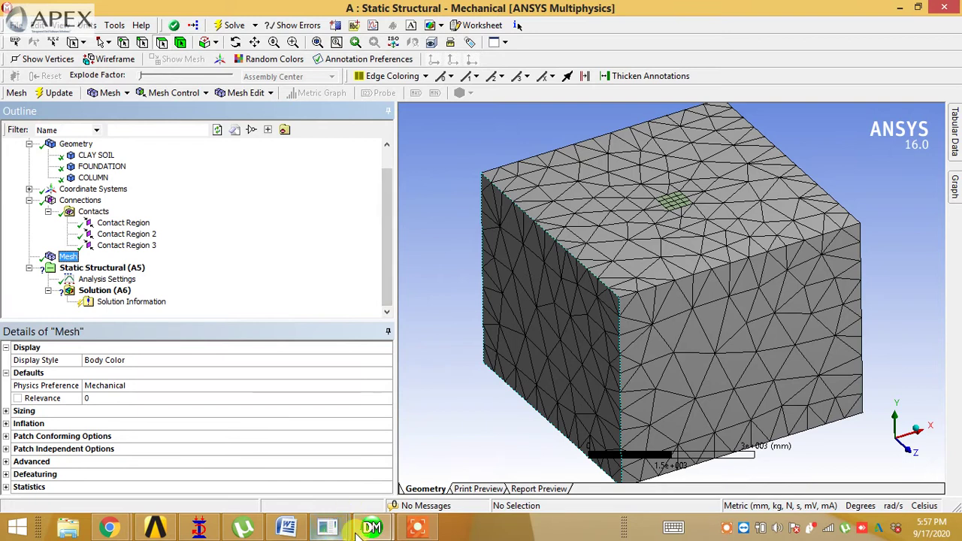
{"action": "mouse_move", "coordinate": [385, 513]}
{"action": "left_click", "coordinate": [362, 478]}
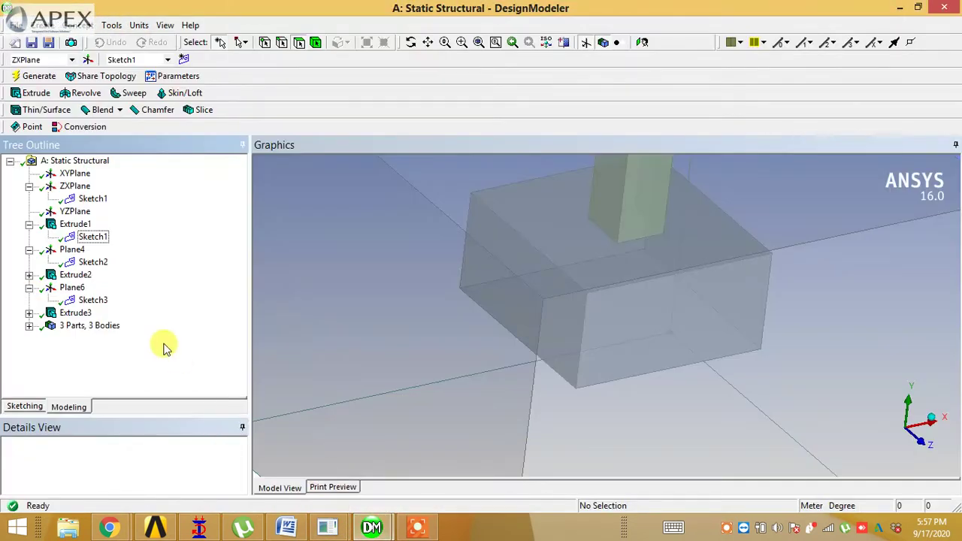
{"action": "left_click", "coordinate": [75, 313]}
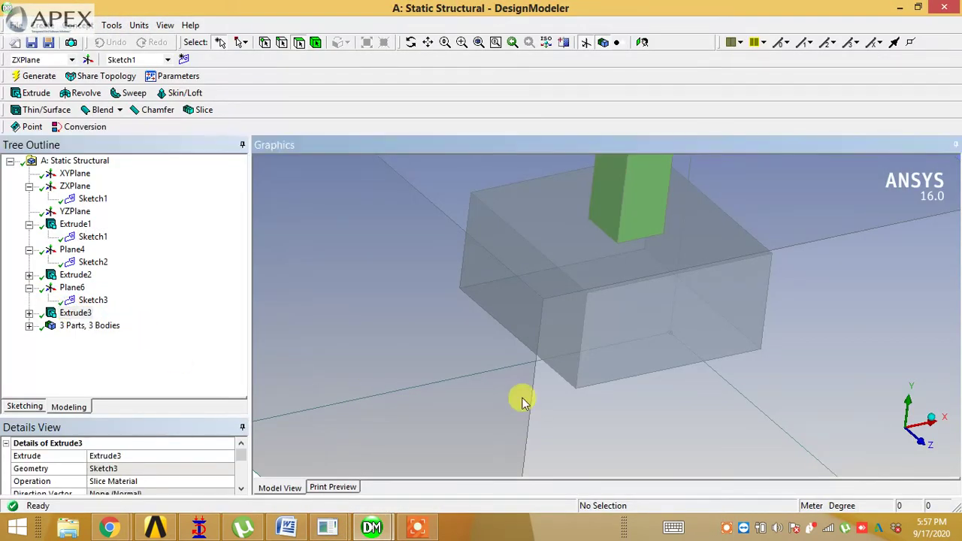
{"action": "scroll", "coordinate": [521, 398], "scroll_direction": "down", "scroll_amount": 3}
{"action": "scroll", "coordinate": [521, 398], "scroll_direction": "down", "scroll_amount": 2}
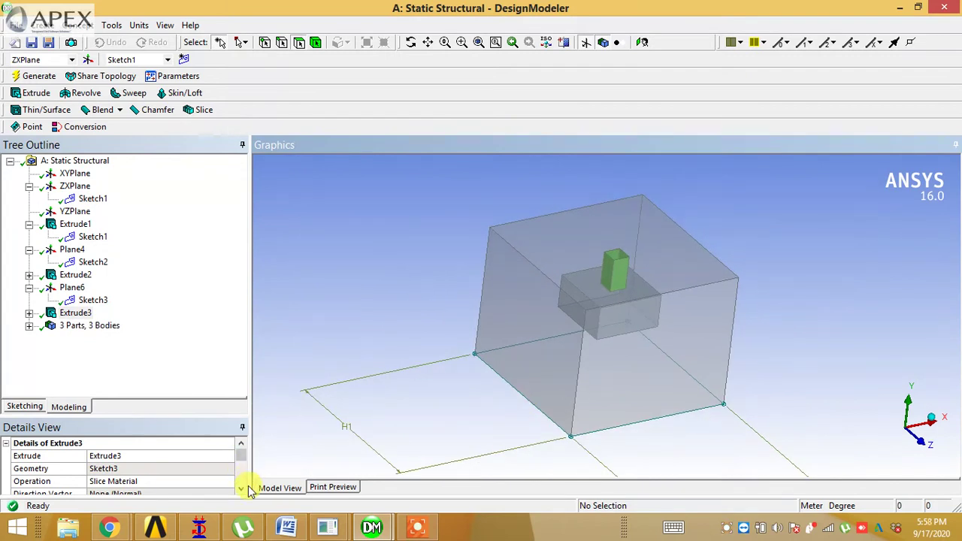
{"action": "left_click", "coordinate": [241, 489]}
{"action": "left_click", "coordinate": [241, 489]}
{"action": "left_click", "coordinate": [242, 489]}
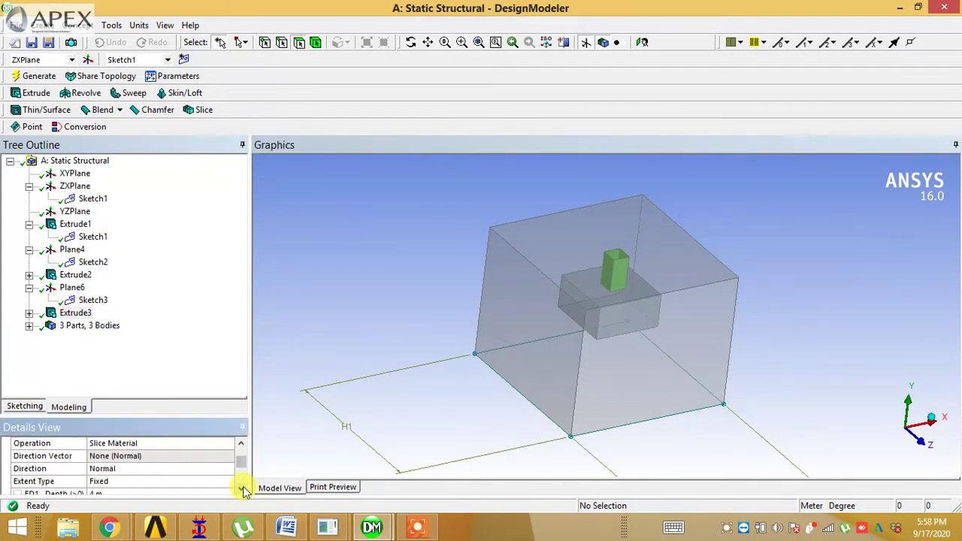
{"action": "left_click", "coordinate": [241, 489]}
{"action": "scroll", "coordinate": [242, 460], "scroll_direction": "up", "scroll_amount": 3}
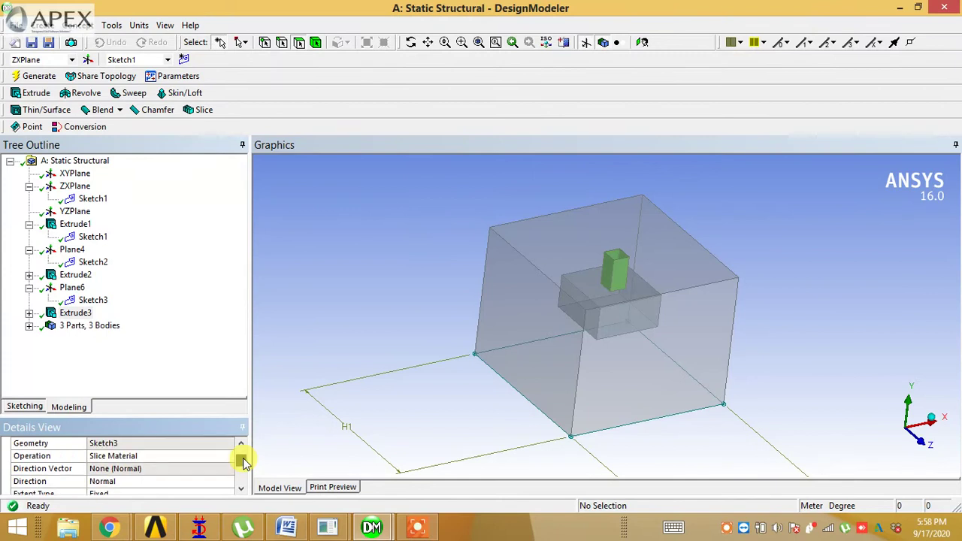
Step: Set the operation of Extrude3 to Add Frozen and regenerate the model
{"action": "left_click", "coordinate": [222, 469]}
{"action": "left_click", "coordinate": [227, 470]}
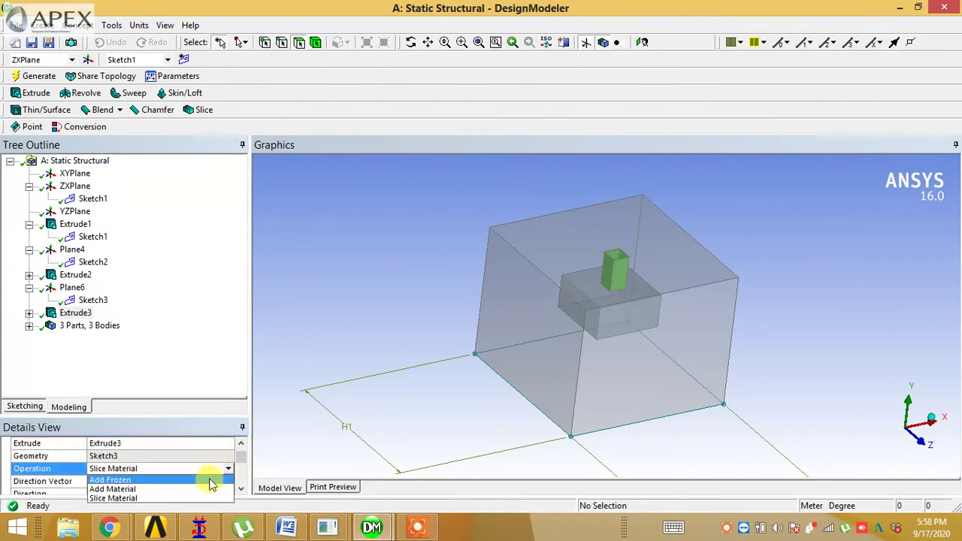
{"action": "left_click", "coordinate": [210, 480]}
{"action": "left_click", "coordinate": [39, 75]}
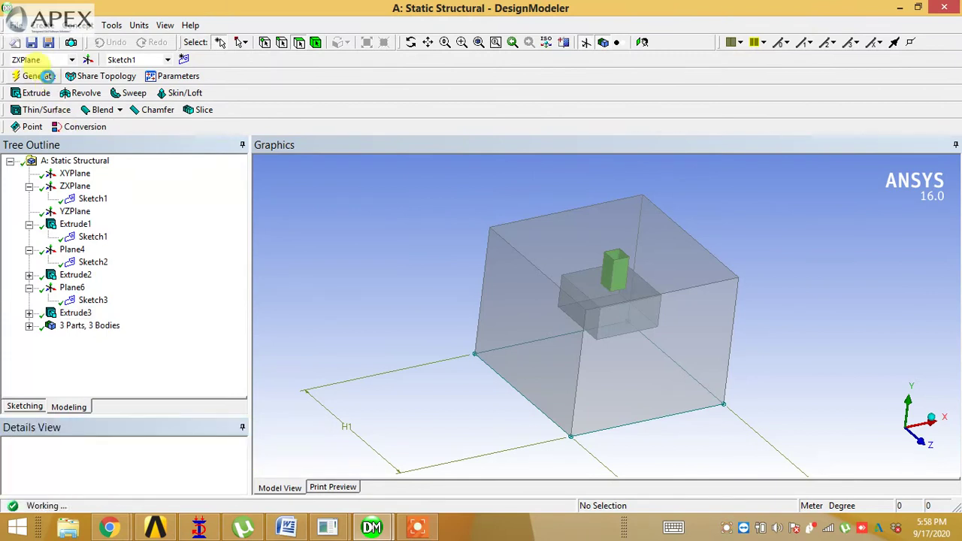
{"action": "middle_click_drag", "start_coordinate": [413, 314], "coordinate": [492, 342]}
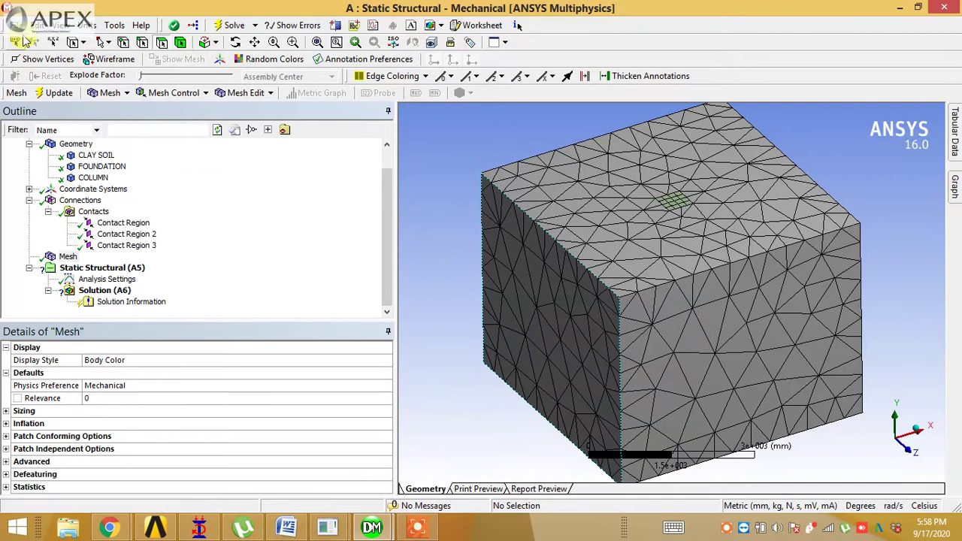
Step: Refresh the geometry data in Mechanical and examine where the updated column meets the soil block
{"action": "left_click", "coordinate": [15, 24]}
{"action": "left_click", "coordinate": [37, 52]}
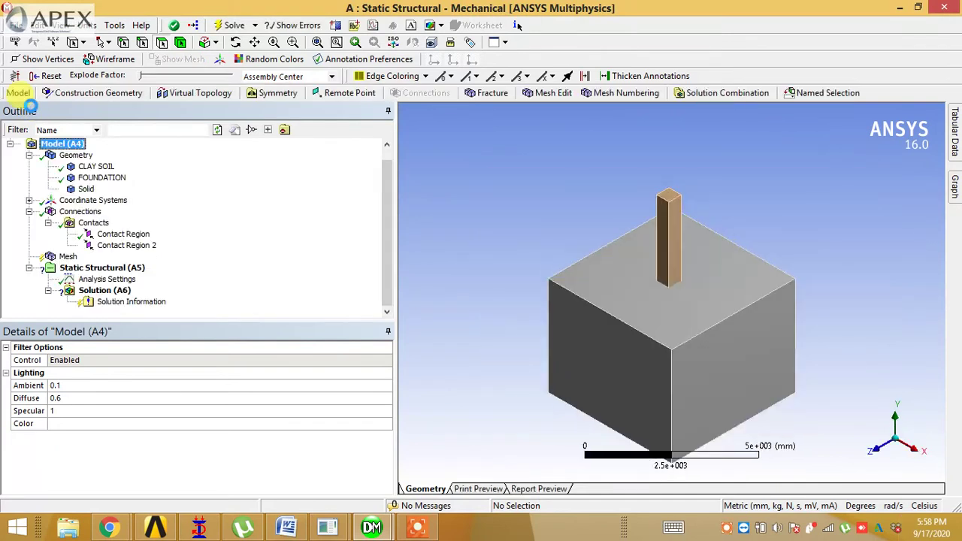
{"action": "left_click", "coordinate": [67, 256]}
{"action": "right_click", "coordinate": [68, 259]}
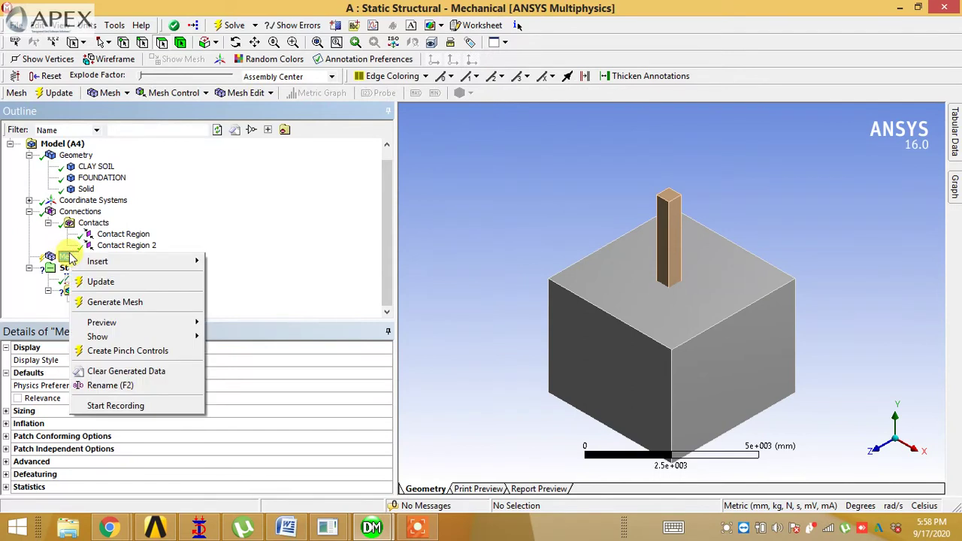
{"action": "left_click", "coordinate": [468, 257]}
{"action": "middle_click_drag", "start_coordinate": [468, 257], "coordinate": [530, 240]}
{"action": "scroll", "coordinate": [533, 246], "scroll_direction": "up", "scroll_amount": 3}
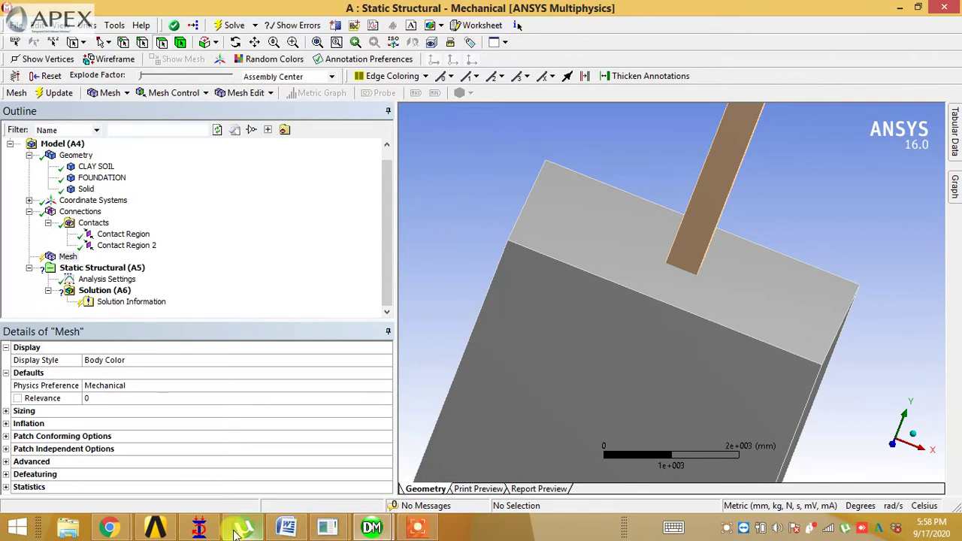
{"action": "mouse_move", "coordinate": [154, 529]}
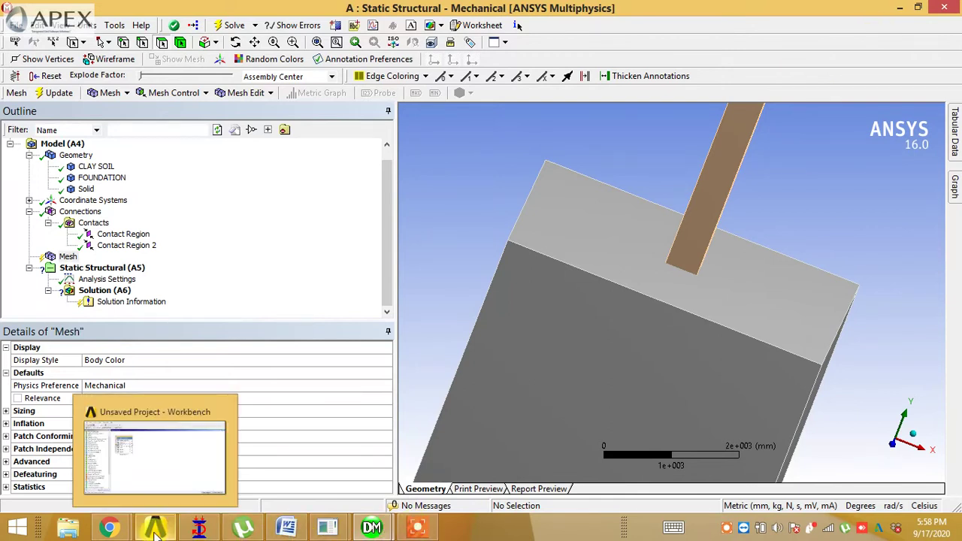
{"action": "mouse_move", "coordinate": [396, 527]}
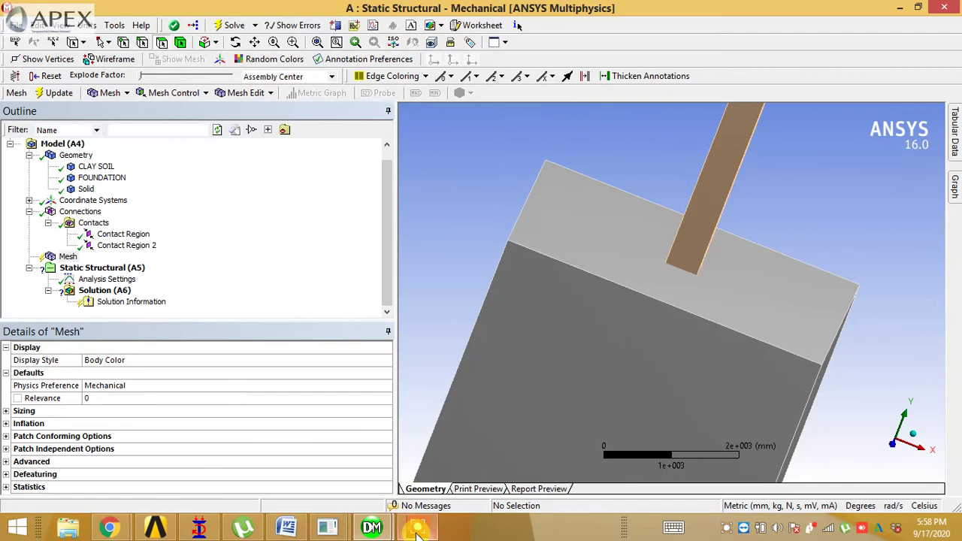
{"action": "left_click", "coordinate": [395, 472]}
{"action": "left_click", "coordinate": [517, 508]}
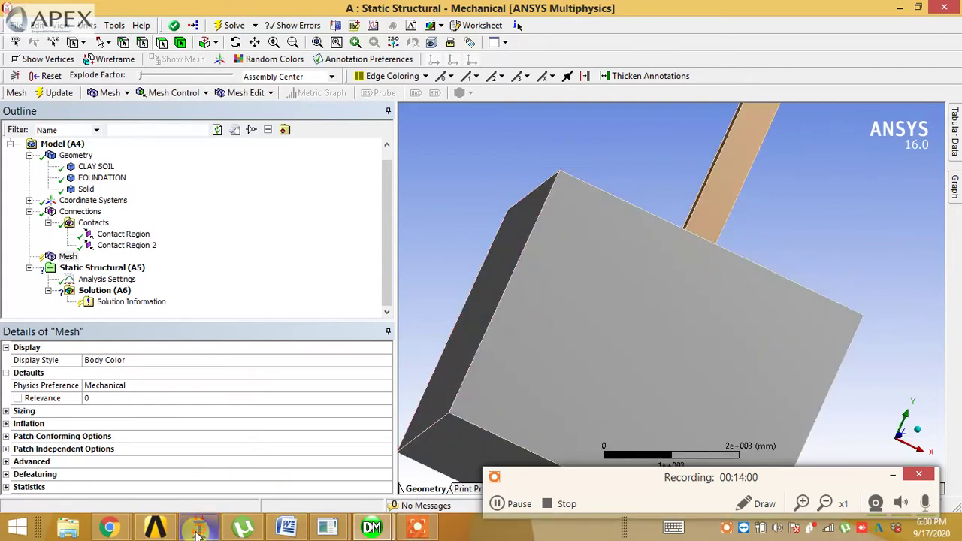
Step: Return to DesignModeler and review the direction, extent and operation settings of the column extrusion
{"action": "left_click", "coordinate": [154, 528]}
{"action": "left_click", "coordinate": [372, 528]}
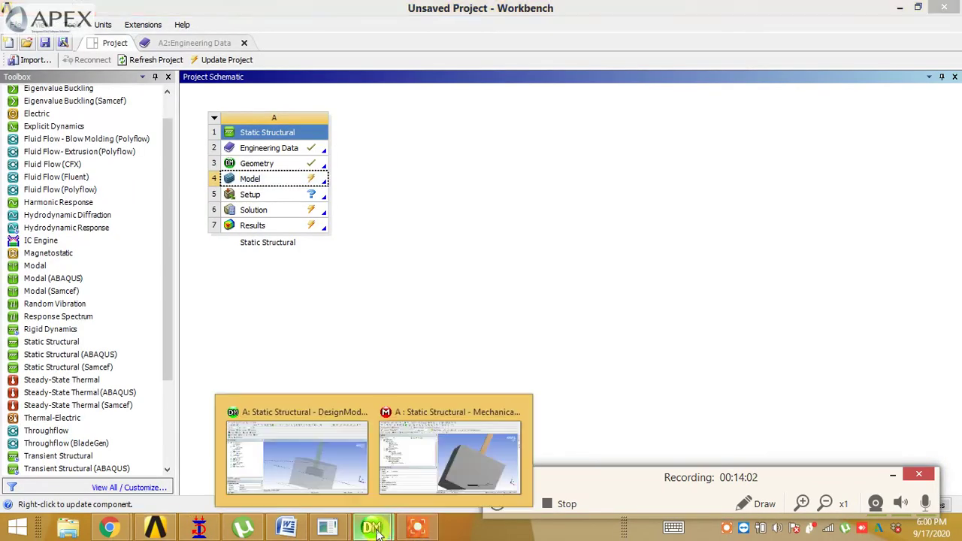
{"action": "left_click", "coordinate": [319, 447]}
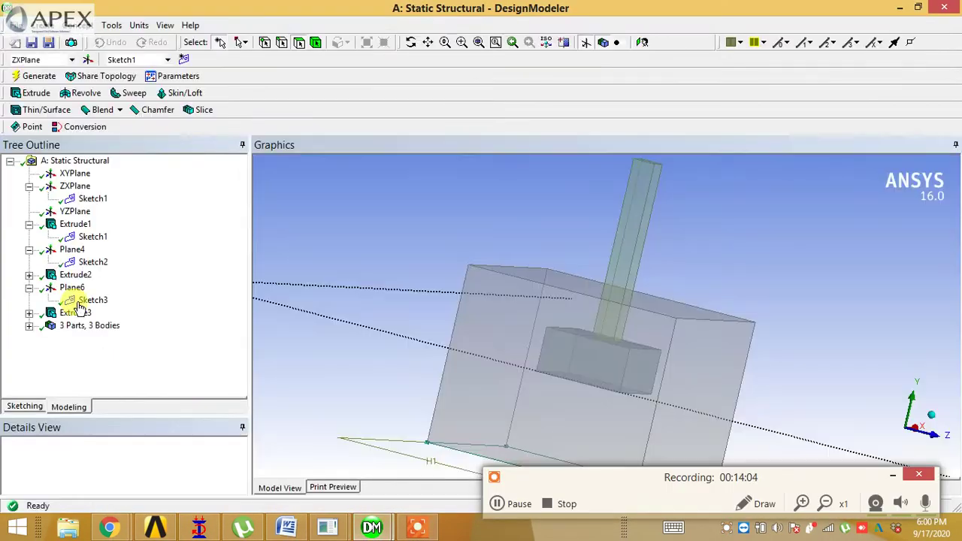
{"action": "left_click", "coordinate": [78, 313]}
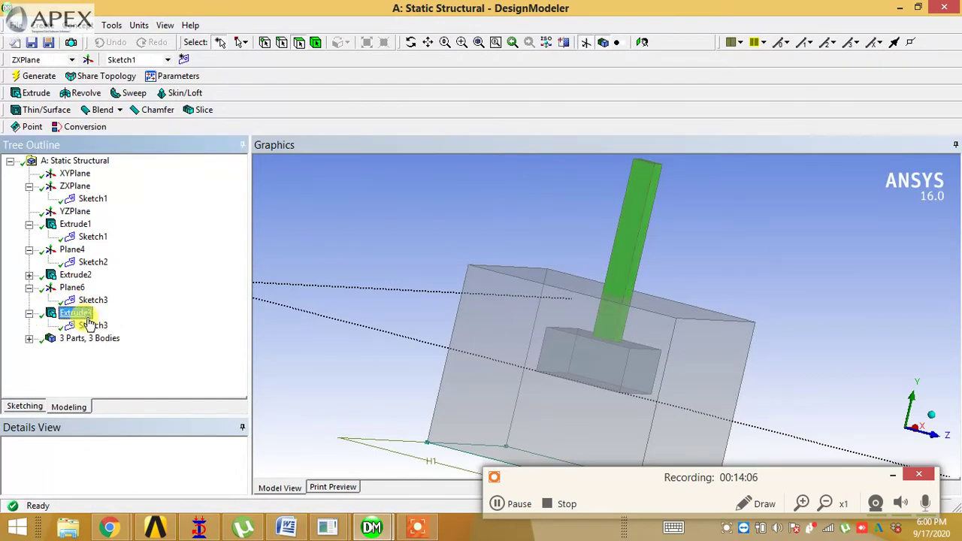
{"action": "left_click", "coordinate": [241, 466]}
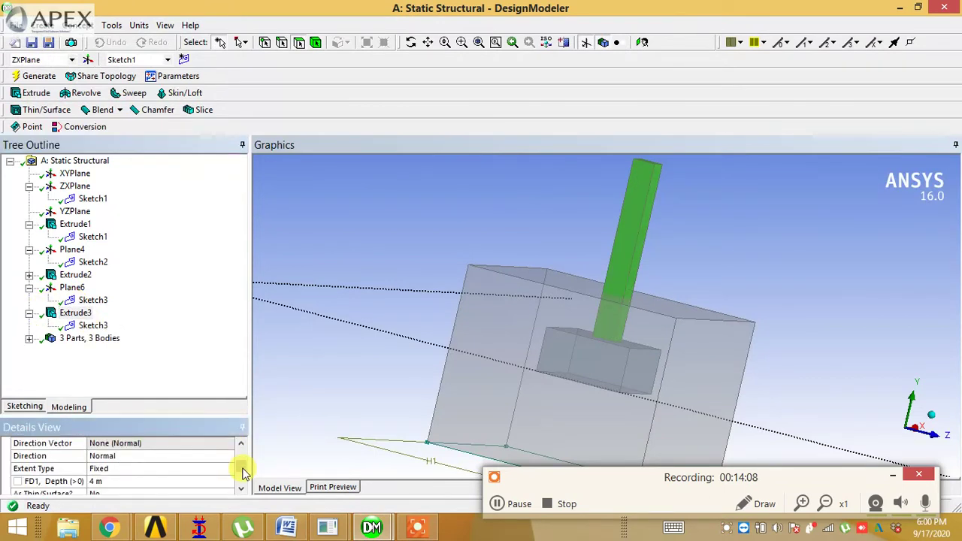
{"action": "left_click", "coordinate": [172, 455]}
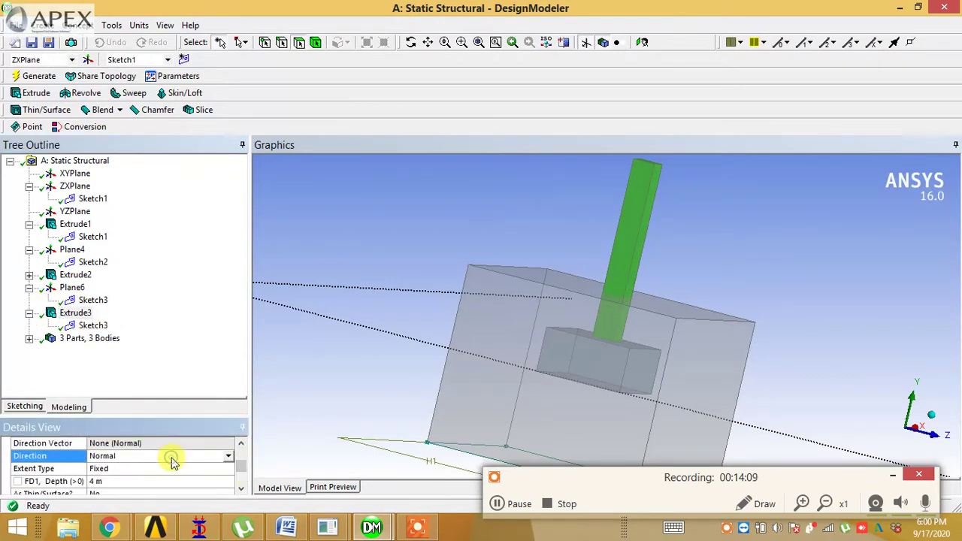
{"action": "left_click", "coordinate": [243, 453]}
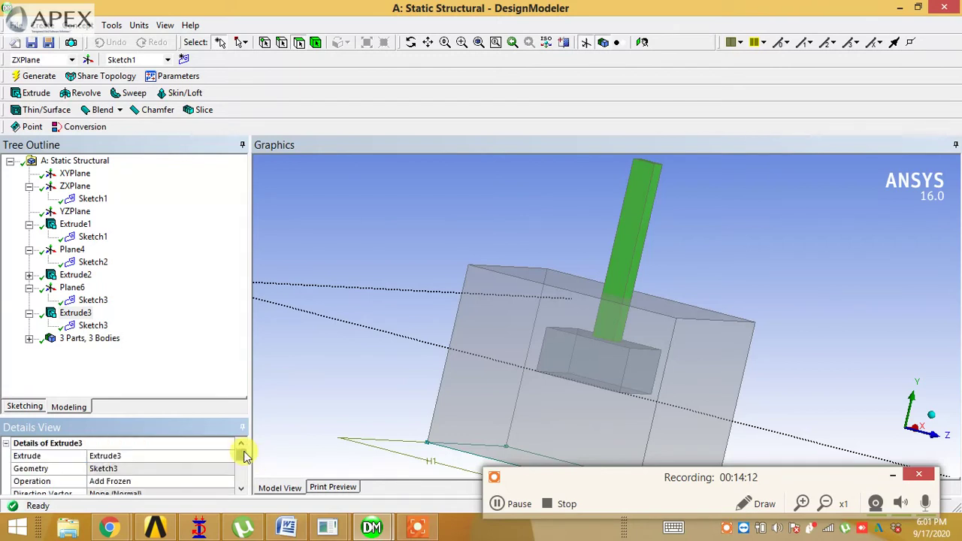
{"action": "mouse_move", "coordinate": [243, 452]}
{"action": "left_mouse_down"}
{"action": "mouse_move", "coordinate": [243, 478]}
{"action": "mouse_move", "coordinate": [243, 453]}
{"action": "left_mouse_up"}
Step: Set the operation of Extrude3 to Slice Material and regenerate the model
{"action": "left_click", "coordinate": [76, 313]}
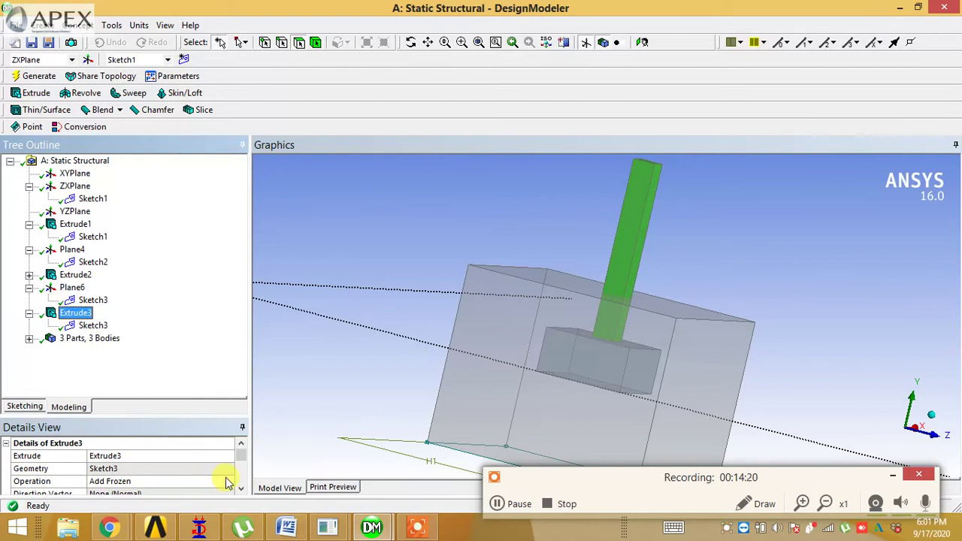
{"action": "left_click", "coordinate": [228, 481]}
{"action": "left_click", "coordinate": [226, 480]}
{"action": "left_click", "coordinate": [180, 509]}
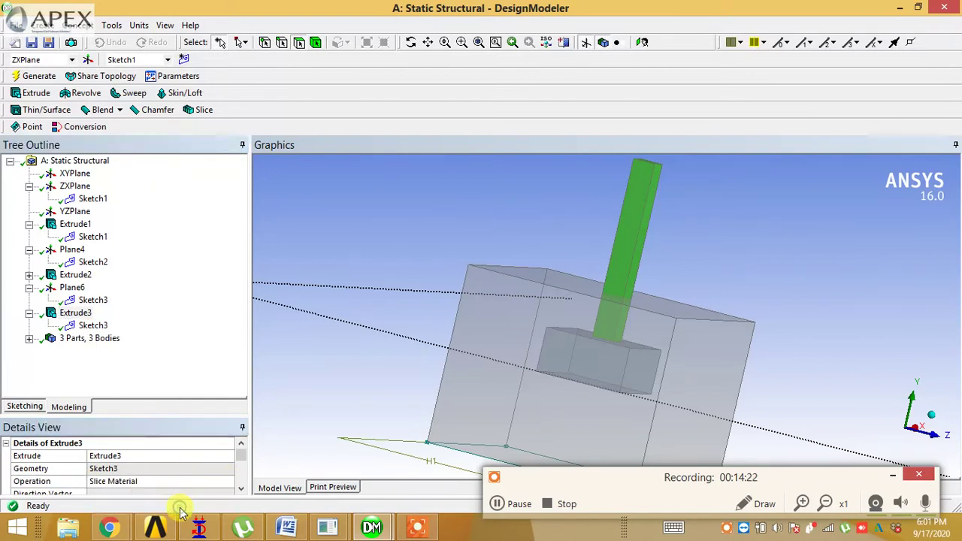
{"action": "left_click", "coordinate": [38, 76]}
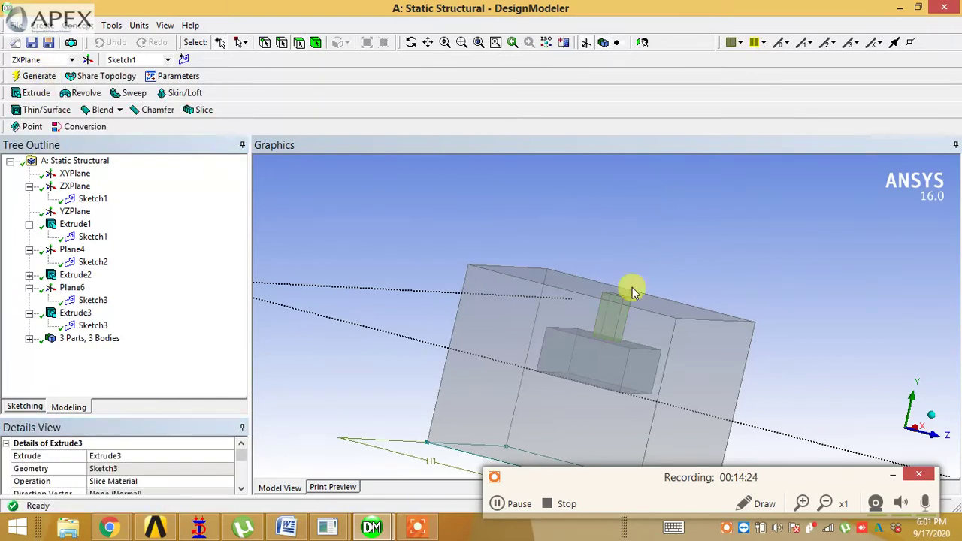
{"action": "middle_click_drag", "start_coordinate": [605, 318], "coordinate": [616, 348]}
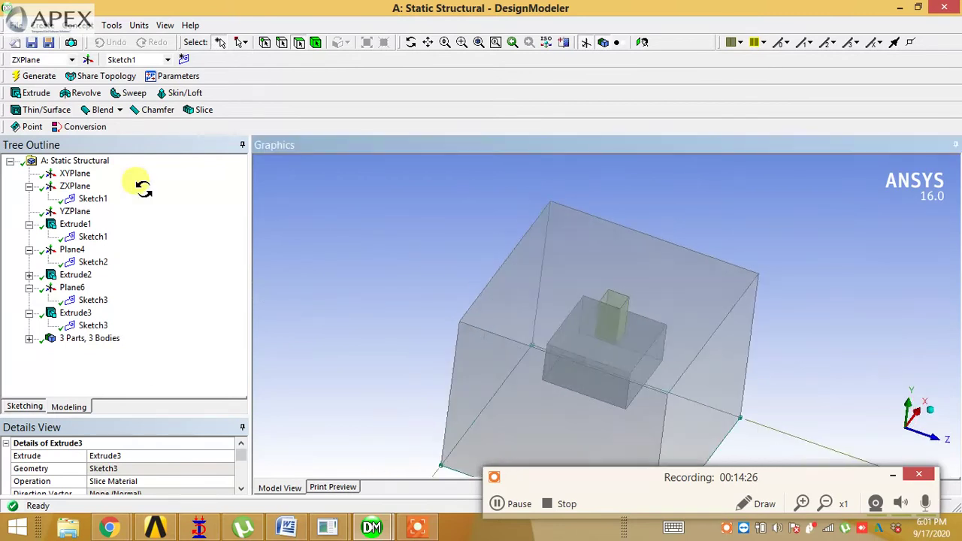
Step: Create a new plane of type From Face, using the column's top face as the base face, and generate it
{"action": "left_click", "coordinate": [88, 60]}
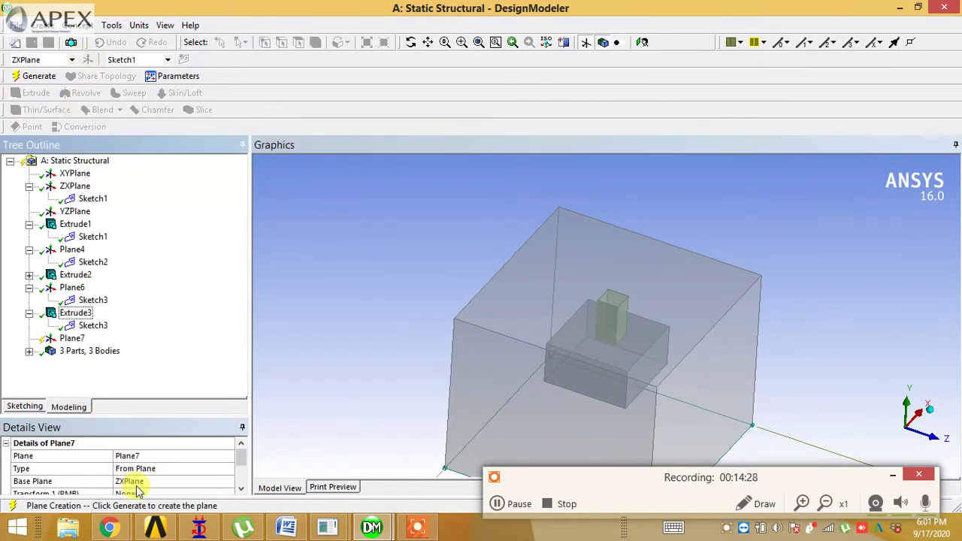
{"action": "left_click", "coordinate": [179, 468]}
{"action": "left_click", "coordinate": [227, 468]}
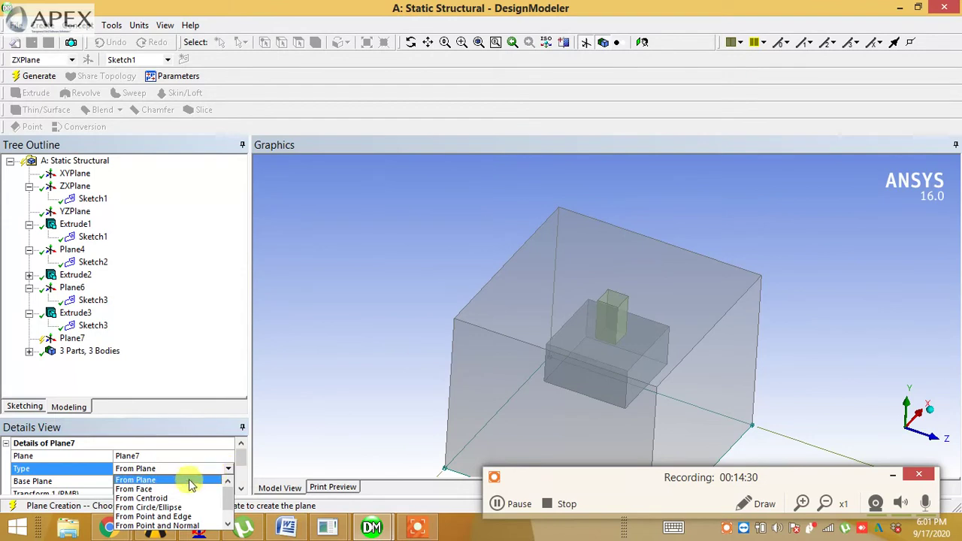
{"action": "left_click", "coordinate": [187, 489]}
{"action": "left_click", "coordinate": [241, 489]}
{"action": "left_click", "coordinate": [241, 489]}
{"action": "left_click", "coordinate": [139, 468]}
{"action": "middle_click_drag", "start_coordinate": [430, 382], "coordinate": [619, 289]}
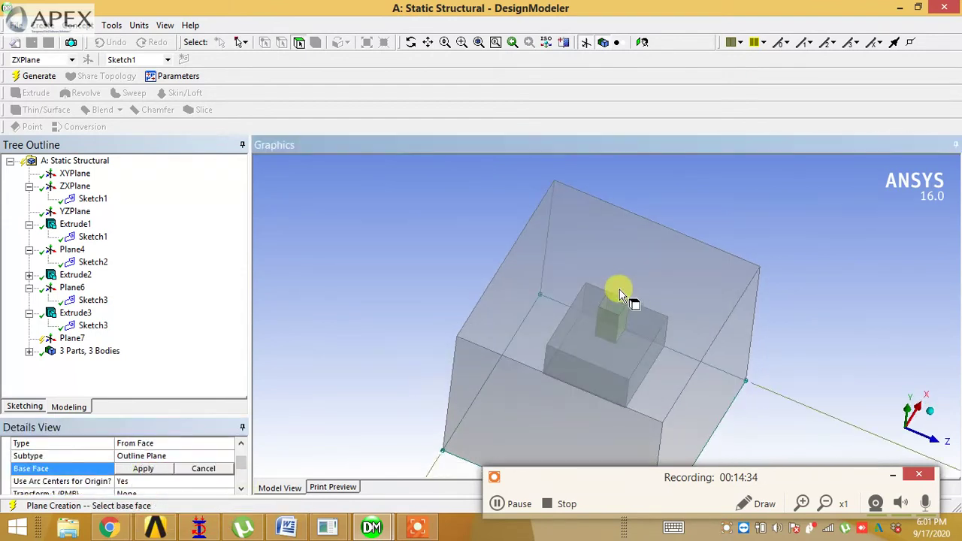
{"action": "left_click", "coordinate": [619, 291]}
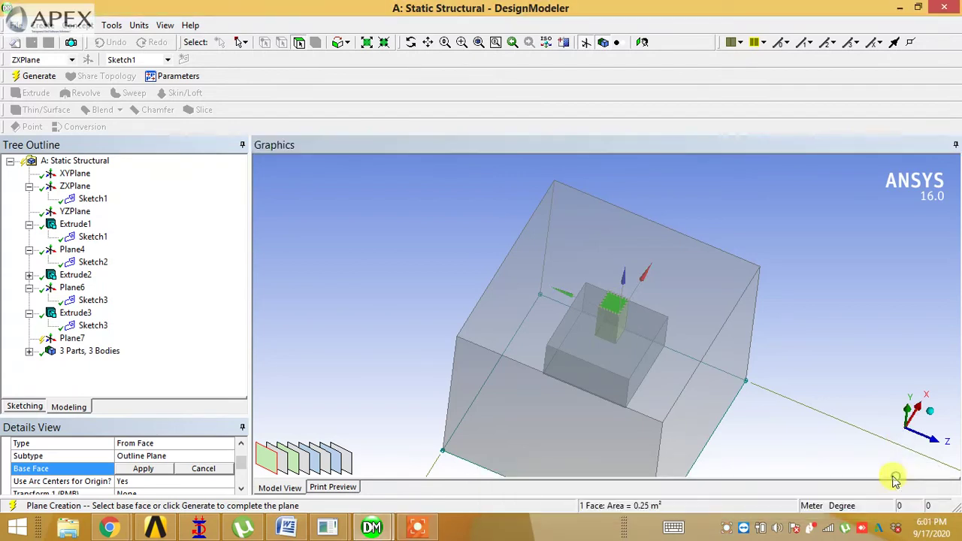
{"action": "left_click", "coordinate": [146, 467]}
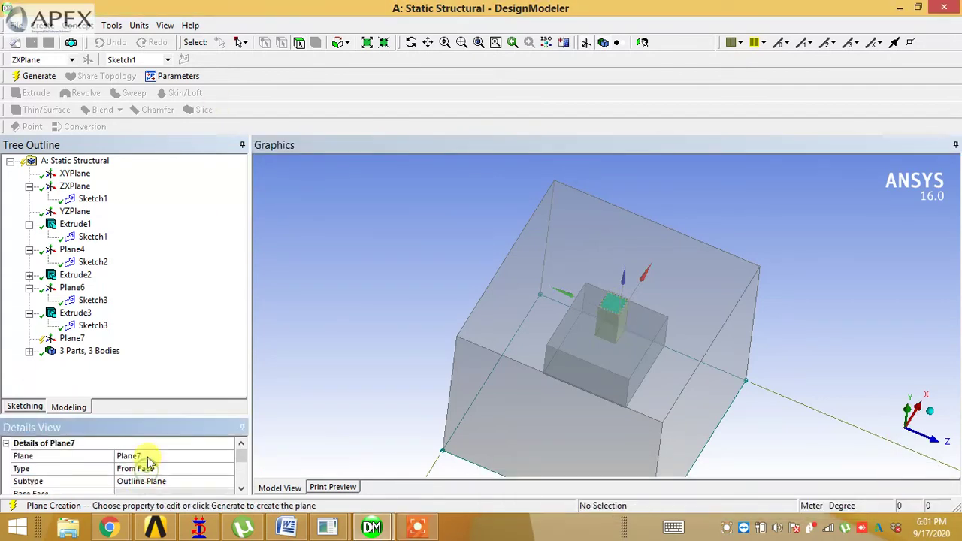
{"action": "left_click", "coordinate": [53, 78]}
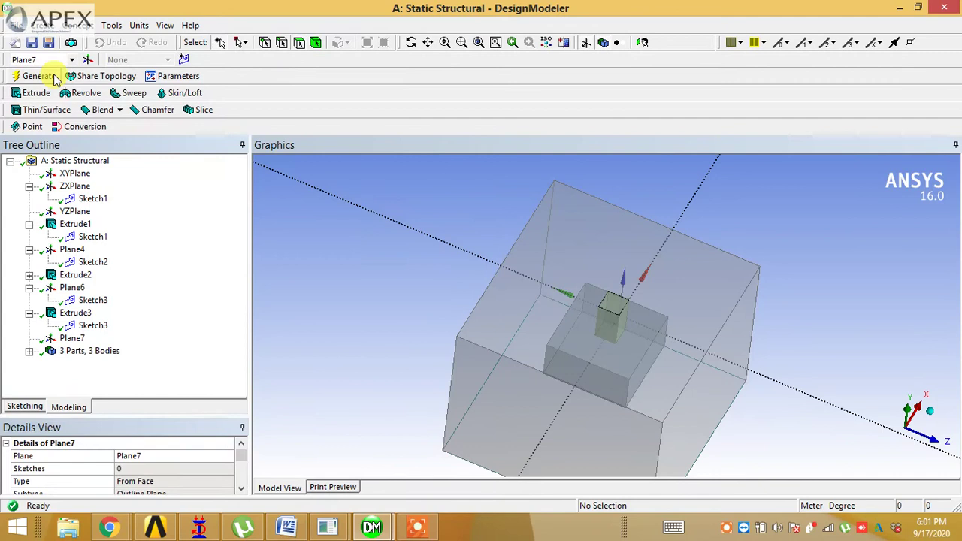
Step: Sketch a rectangle on Plane7 that matches the outline of the column's top face, from the origin to the opposite corner
{"action": "left_click", "coordinate": [25, 407]}
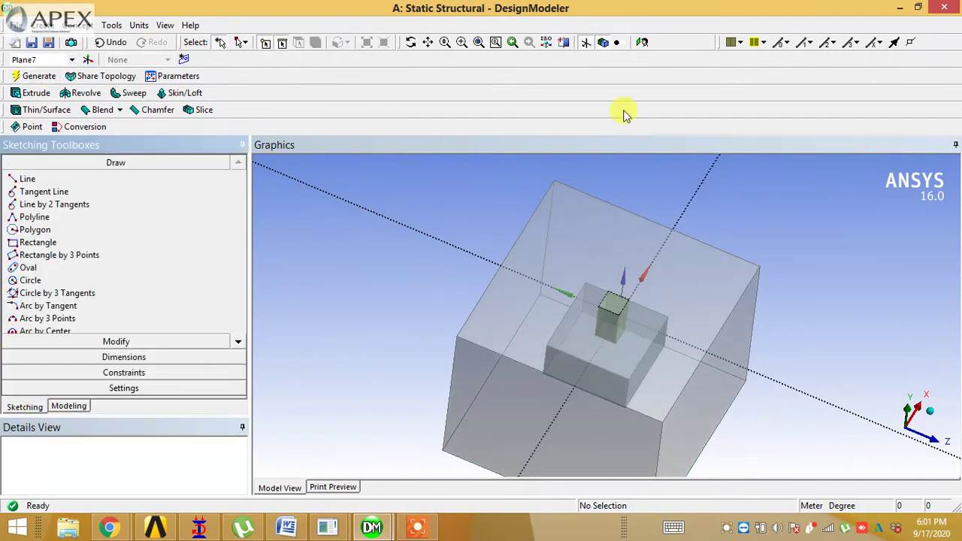
{"action": "left_click", "coordinate": [642, 43]}
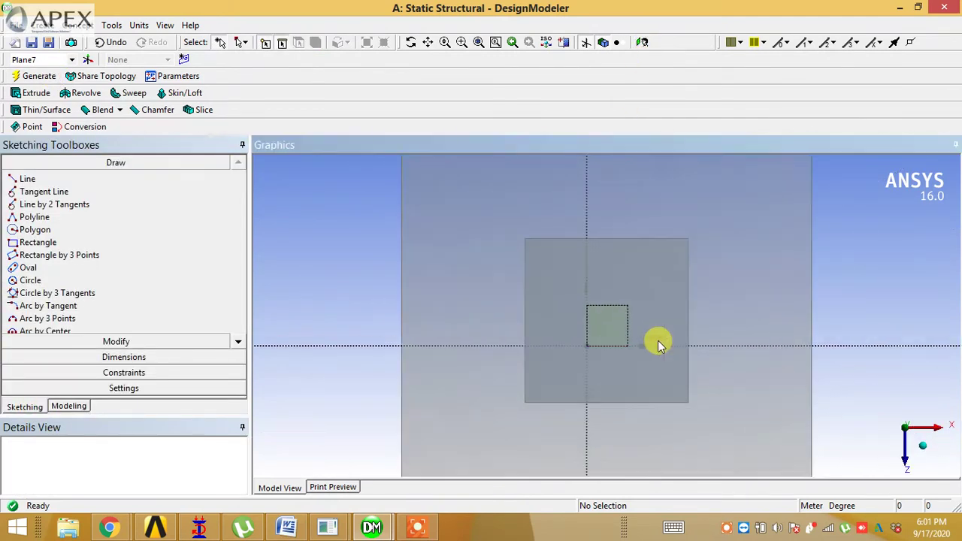
{"action": "left_click", "coordinate": [34, 242]}
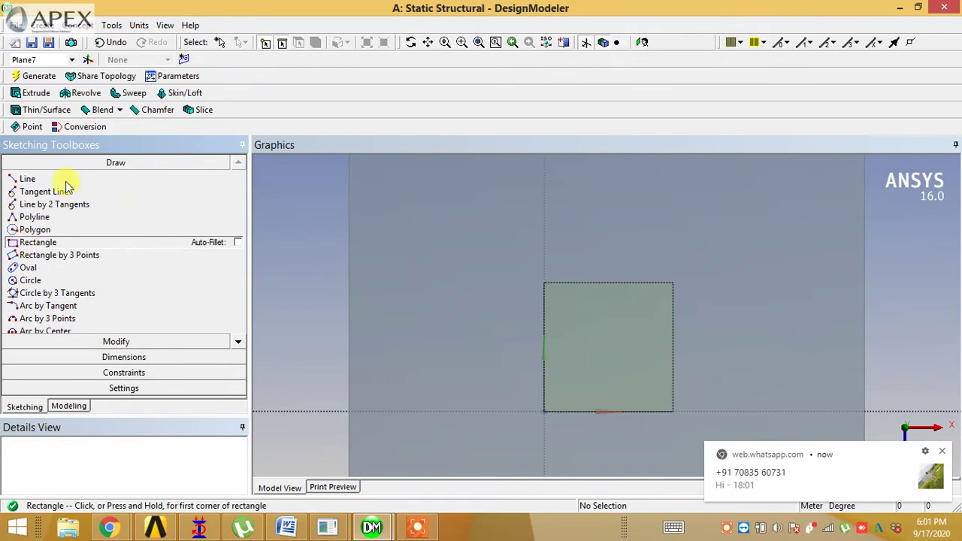
{"action": "left_click", "coordinate": [942, 451]}
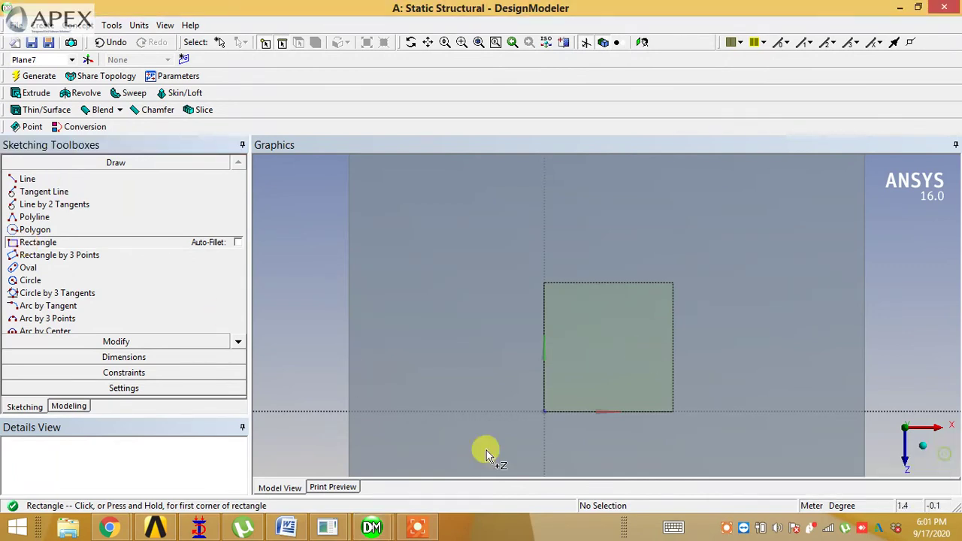
{"action": "left_click", "coordinate": [543, 410]}
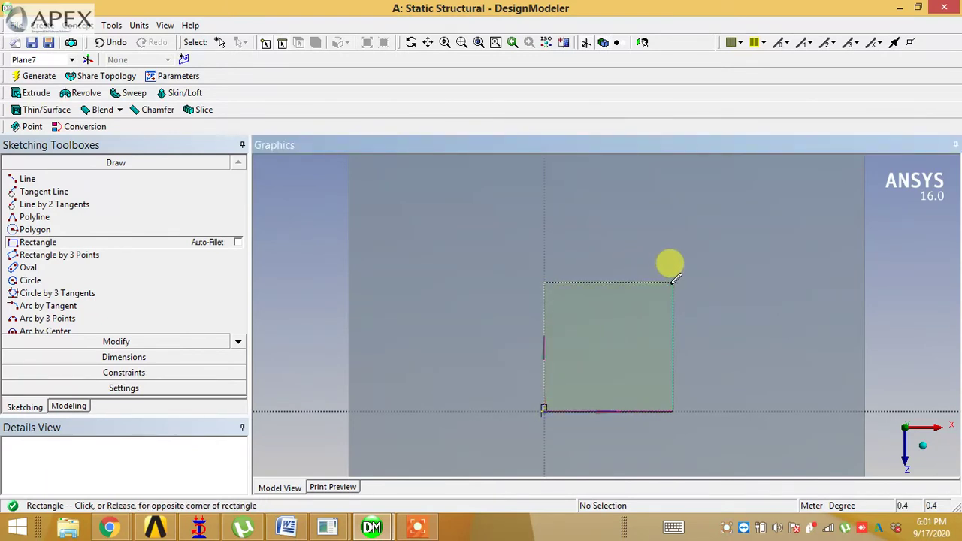
{"action": "left_click", "coordinate": [674, 282]}
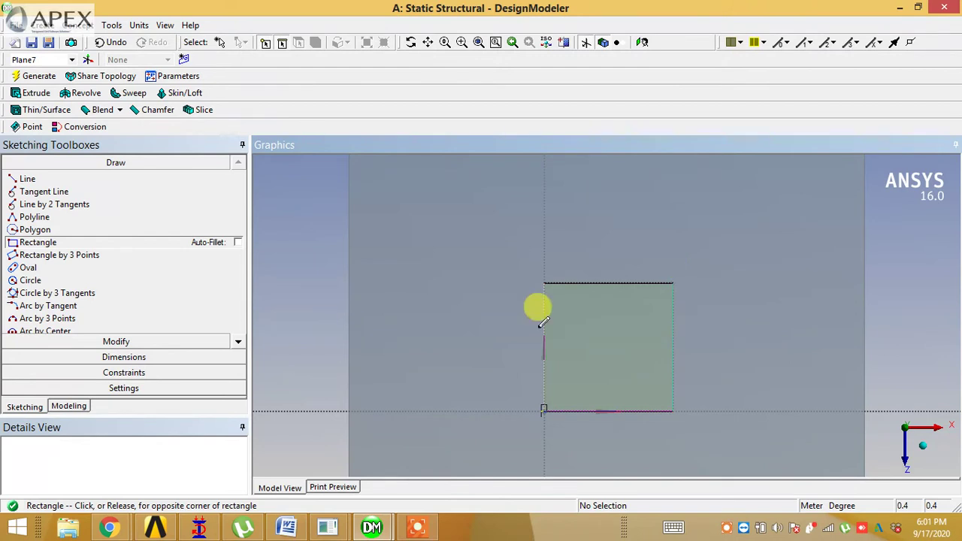
Step: Extrude Sketch4 upward from the column's top face with Add Material, normal direction and a fixed depth of 4 m, and generate it
{"action": "left_click", "coordinate": [69, 406]}
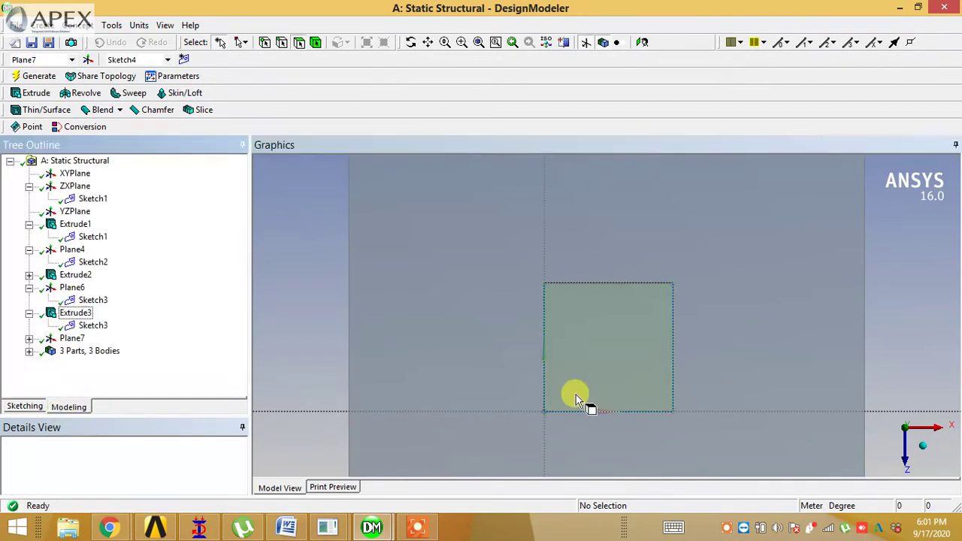
{"action": "left_click", "coordinate": [922, 450]}
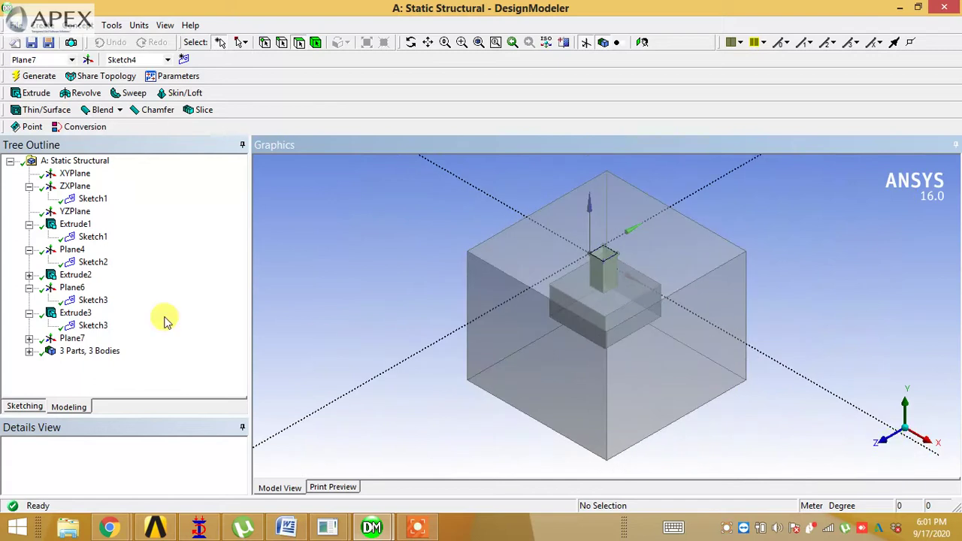
{"action": "left_click", "coordinate": [29, 338]}
{"action": "left_click", "coordinate": [93, 350]}
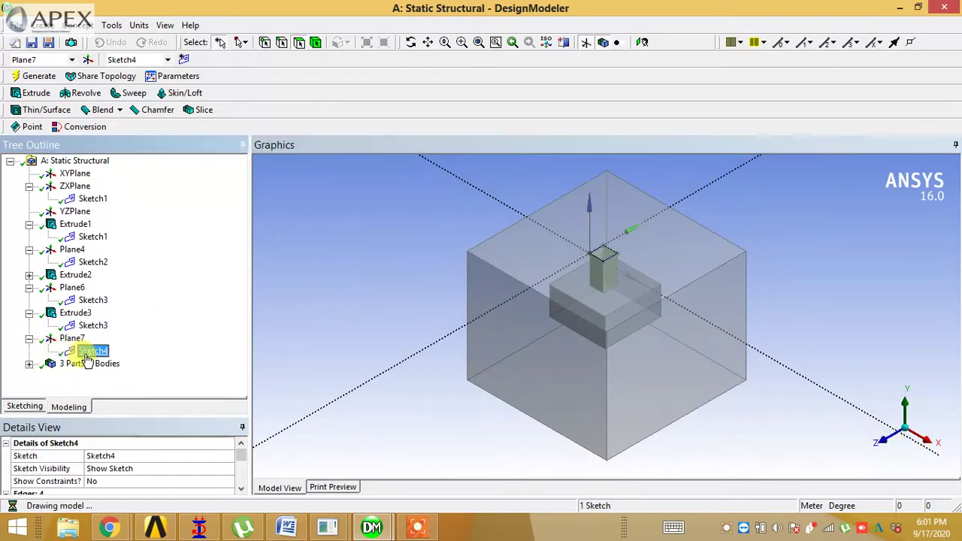
{"action": "left_click", "coordinate": [29, 92]}
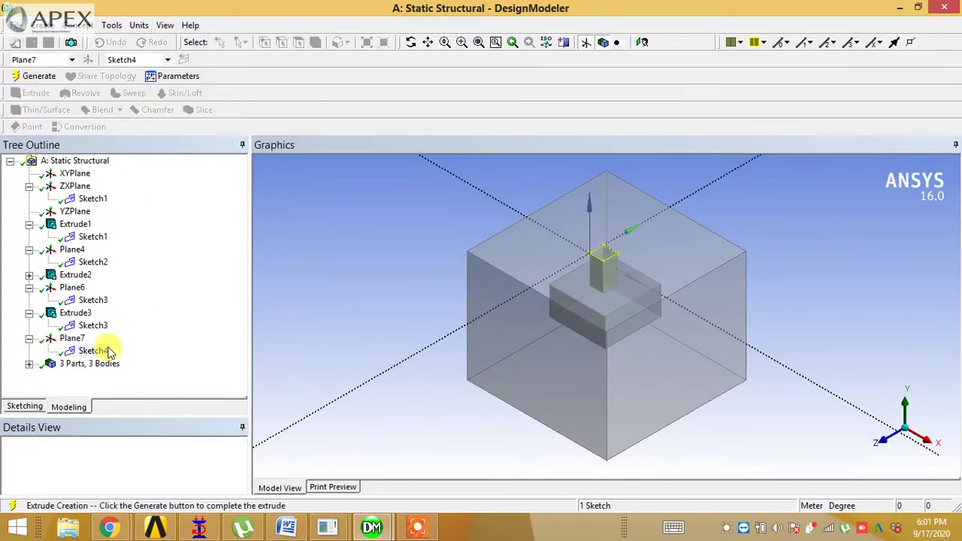
{"action": "left_click", "coordinate": [128, 468]}
{"action": "left_click", "coordinate": [135, 469]}
{"action": "left_click_drag", "start_coordinate": [240, 450], "coordinate": [242, 471]}
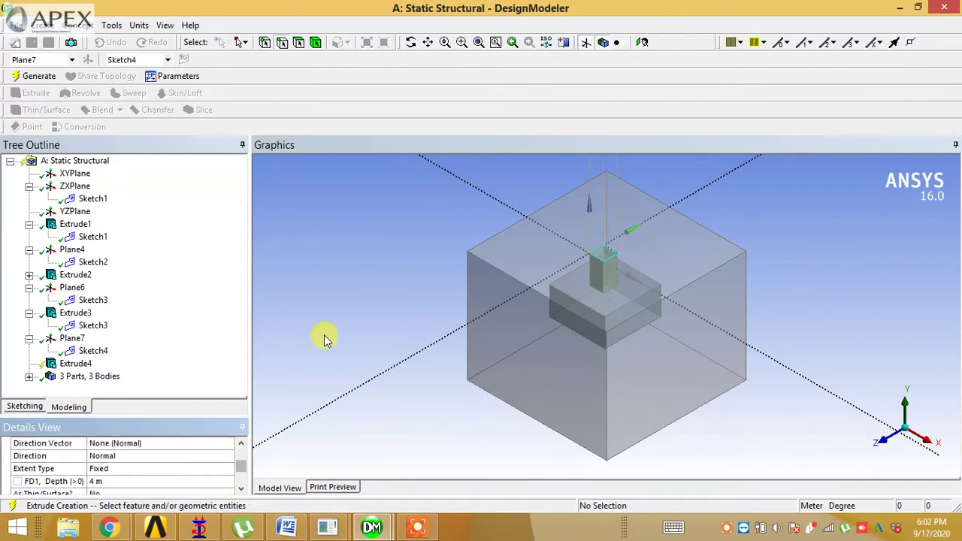
{"action": "left_click", "coordinate": [37, 76]}
{"action": "middle_click_drag", "start_coordinate": [338, 323], "coordinate": [347, 323]}
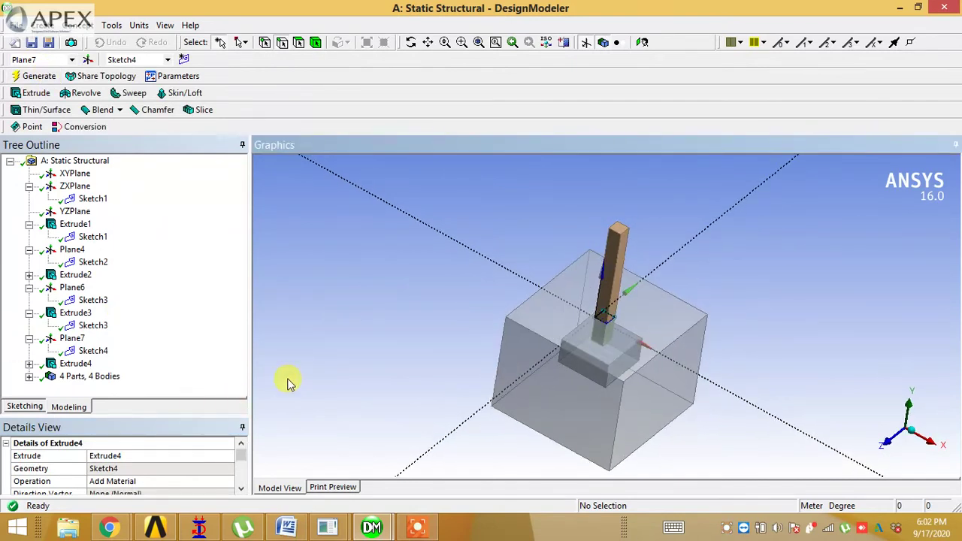
Step: Form a new part from the two column solids, the lower stub and the upper extension
{"action": "left_click", "coordinate": [29, 375]}
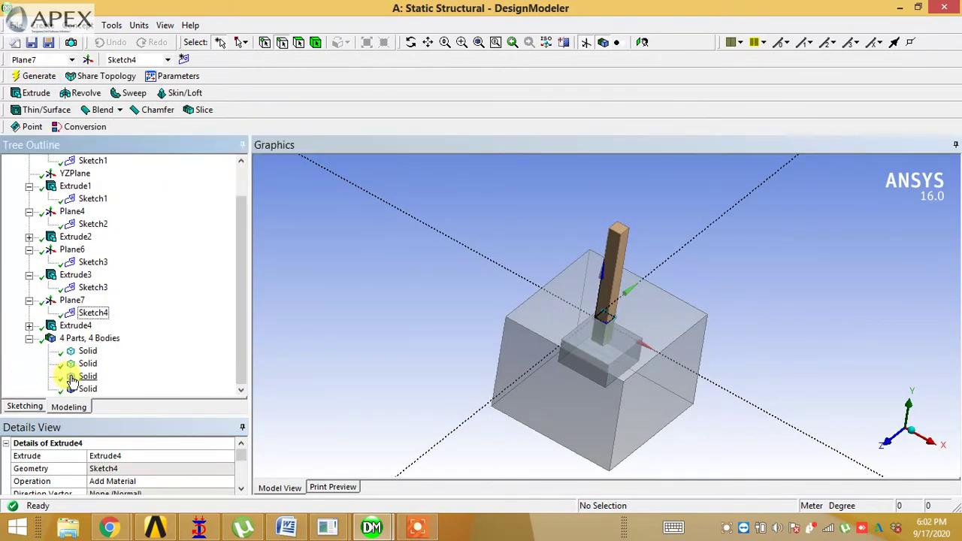
{"action": "left_click", "coordinate": [79, 376]}
{"action": "left_click", "coordinate": [79, 389], "text": "ctrl"}
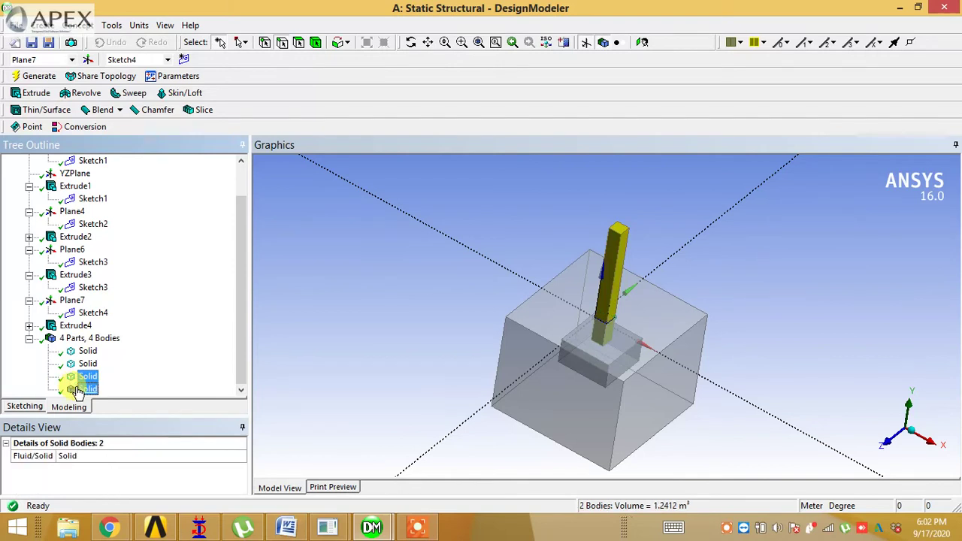
{"action": "left_click", "coordinate": [88, 364]}
{"action": "left_click", "coordinate": [88, 376]}
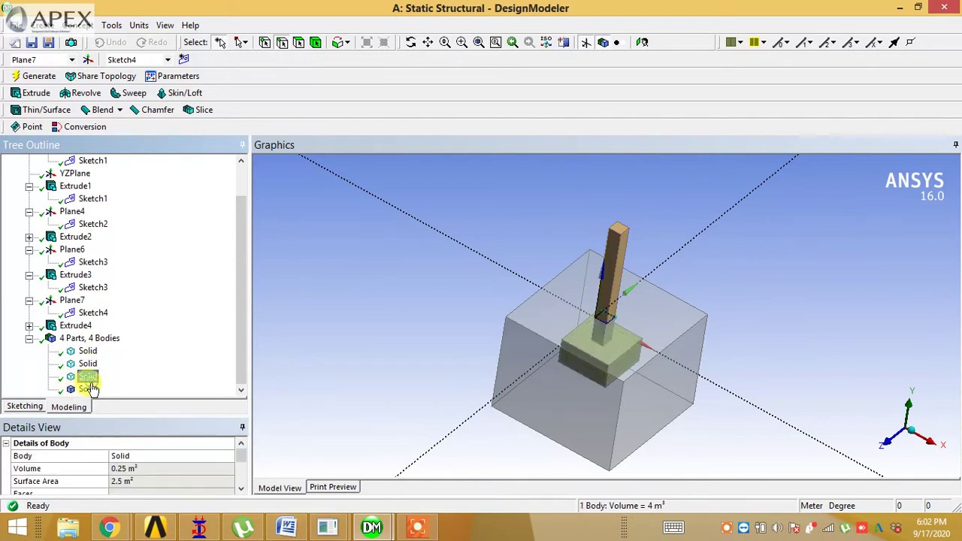
{"action": "left_click", "coordinate": [88, 389], "text": "ctrl"}
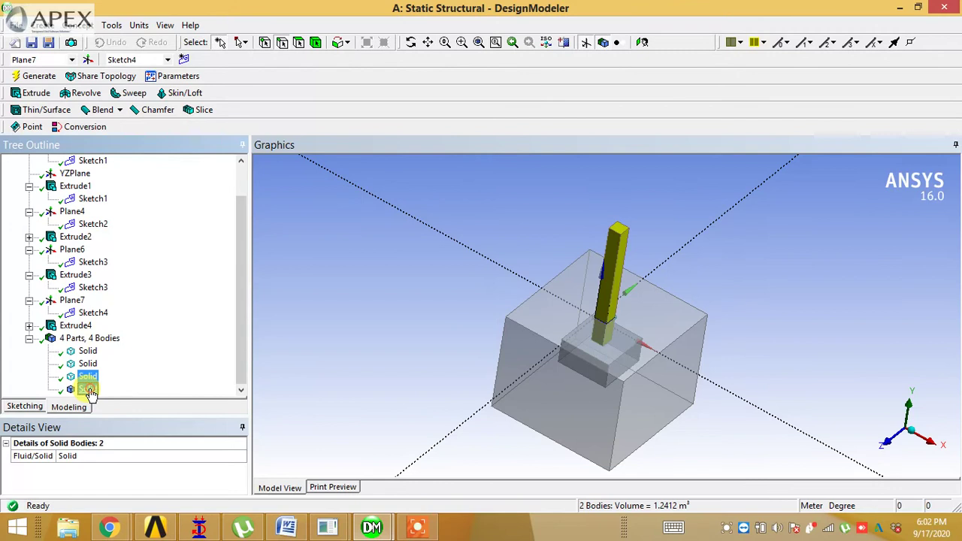
{"action": "right_click", "coordinate": [90, 391]}
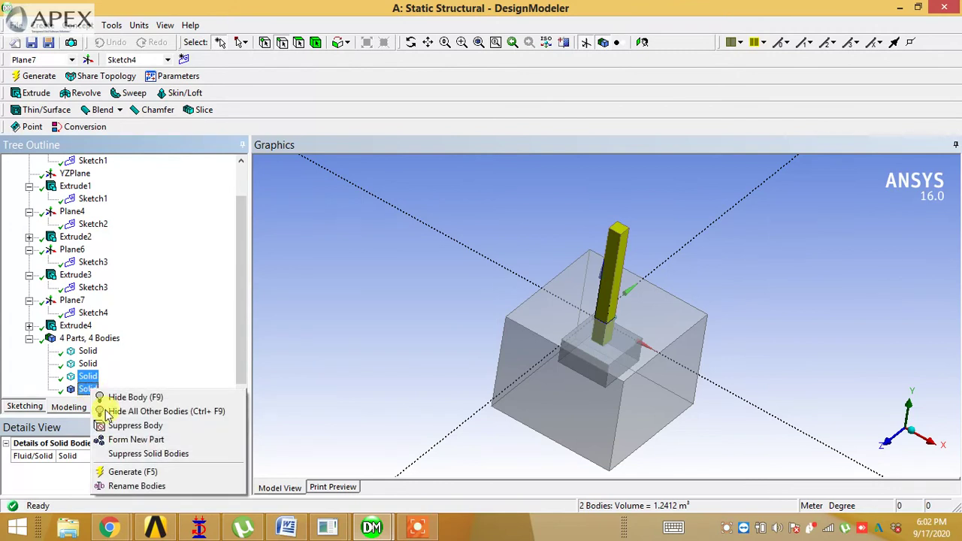
{"action": "left_click", "coordinate": [134, 439]}
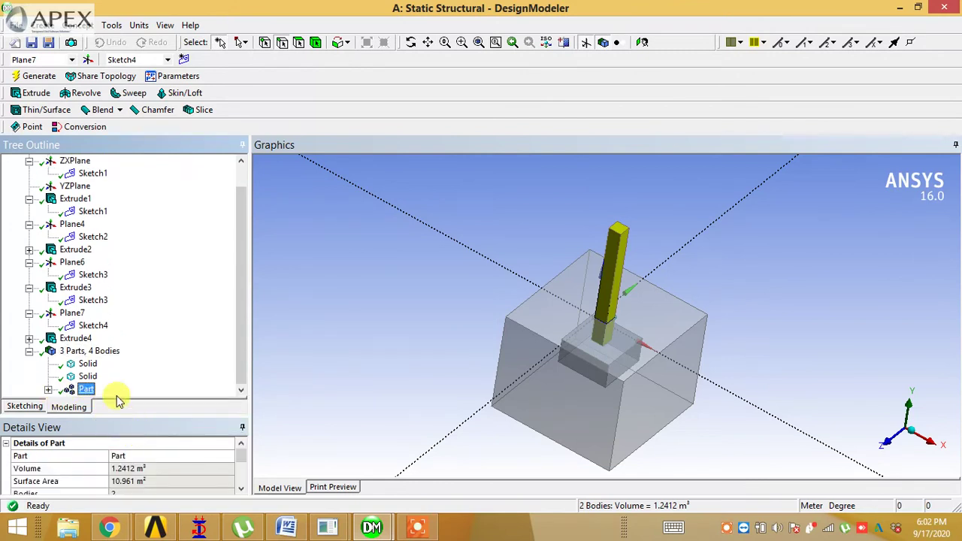
Step: Rename the new two-body part as COLUMN
{"action": "right_click", "coordinate": [87, 391]}
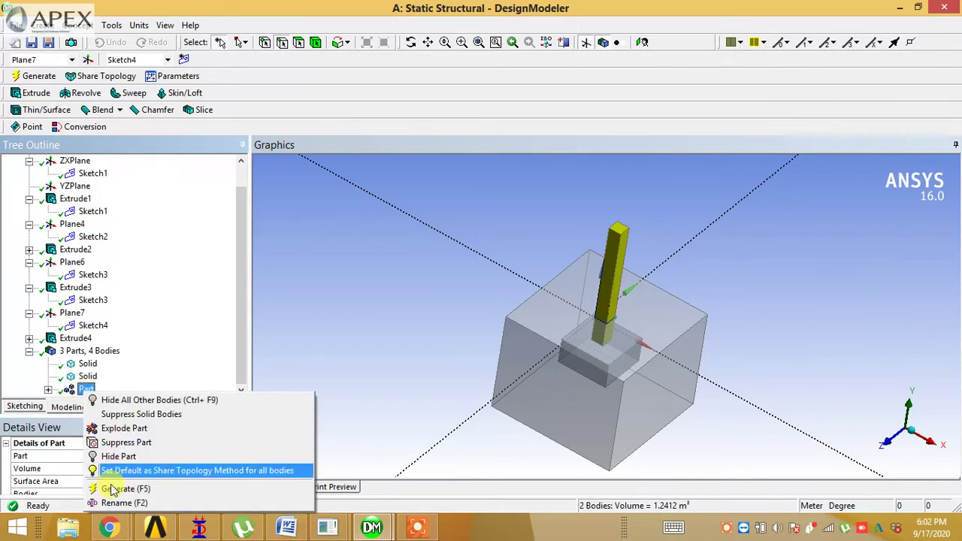
{"action": "left_click", "coordinate": [121, 503]}
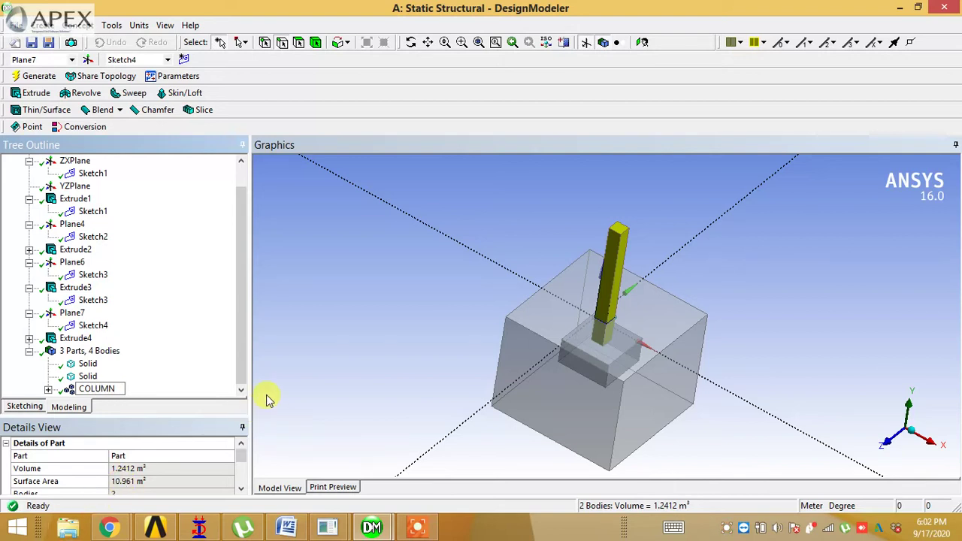
{"action": "left_click", "coordinate": [358, 362]}
Step: Switch to Mechanical and refresh its geometry data with the updated DesignModeler model
{"action": "mouse_move", "coordinate": [372, 526]}
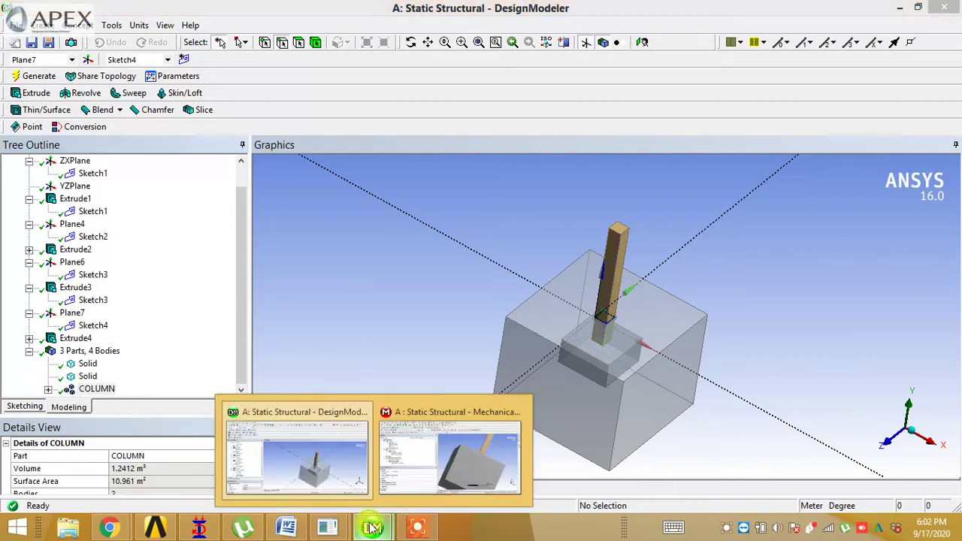
{"action": "left_click", "coordinate": [418, 481]}
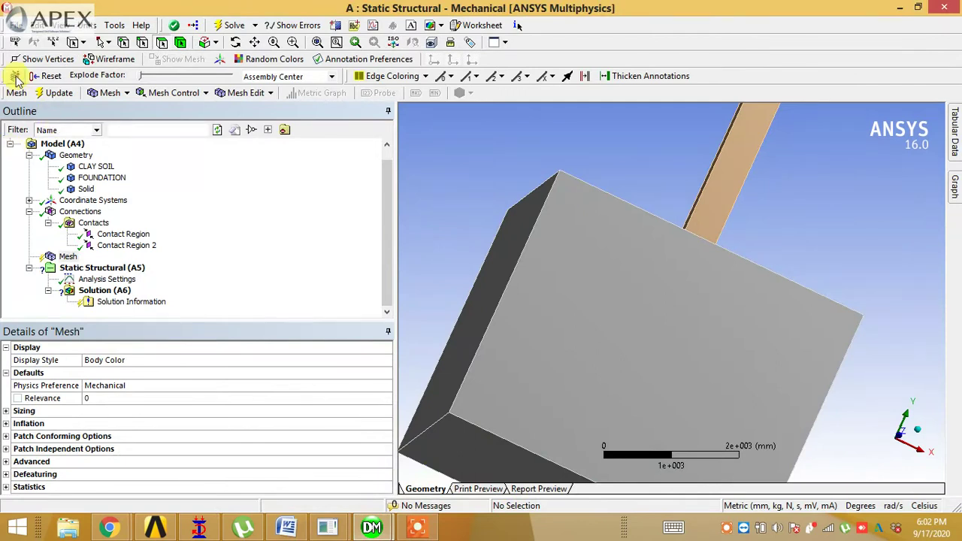
{"action": "left_click", "coordinate": [15, 25]}
{"action": "left_click", "coordinate": [30, 41]}
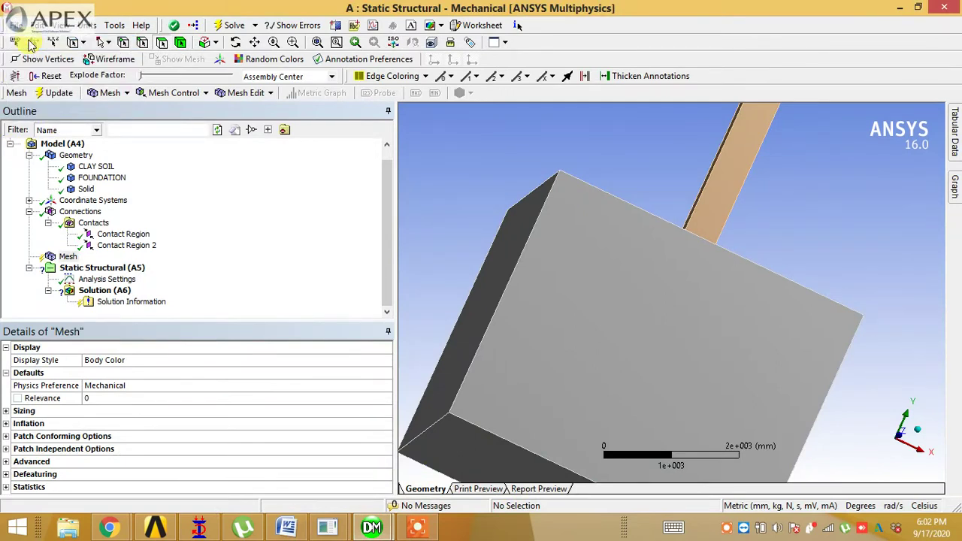
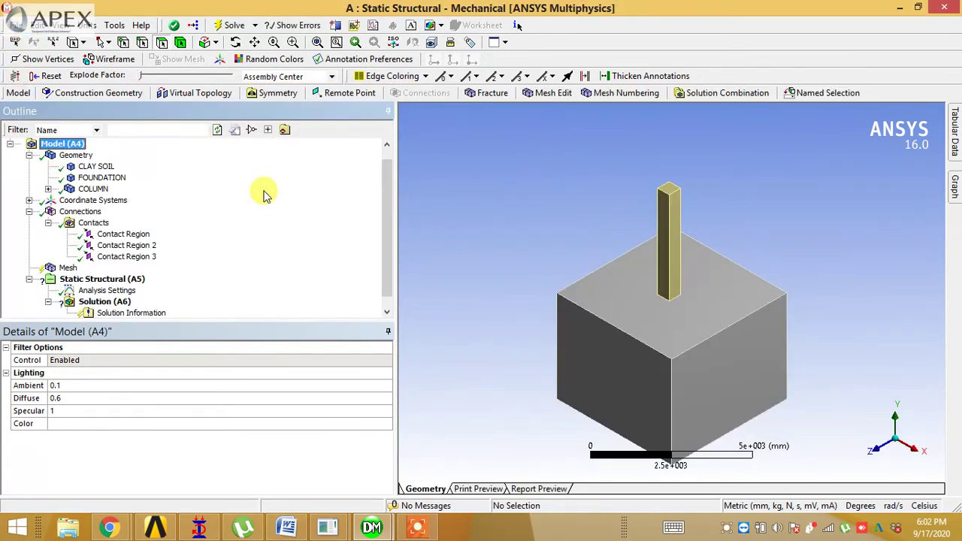
Step: Examine the bodies and faces paired in Contact Region, Contact Region 2 and Contact Region 3, and collapse the separate body views
{"action": "left_click", "coordinate": [151, 235]}
{"action": "left_click", "coordinate": [147, 246]}
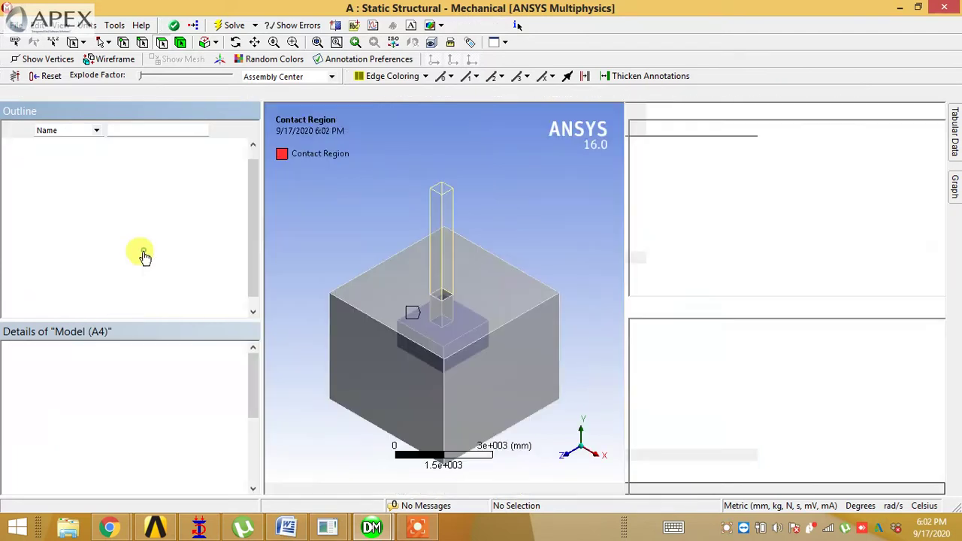
{"action": "left_click", "coordinate": [137, 257]}
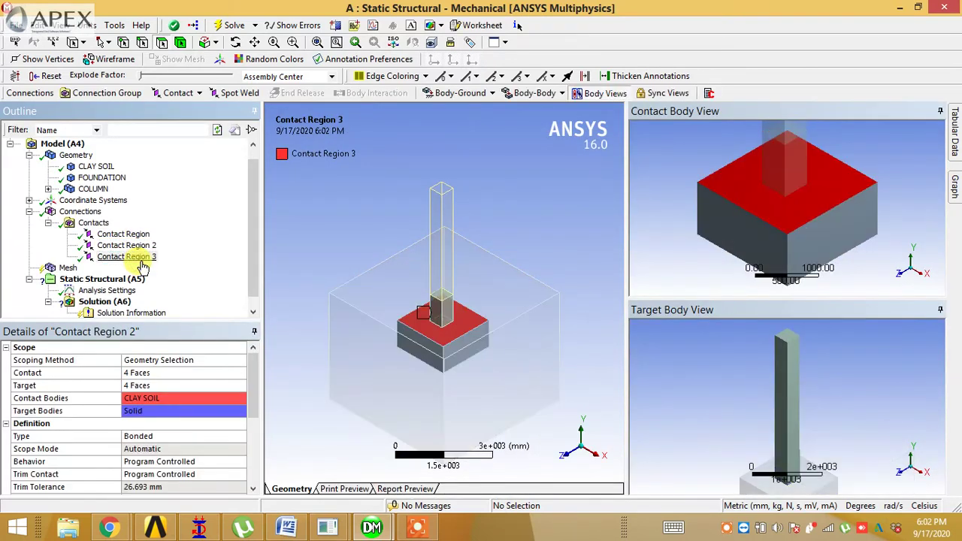
{"action": "middle_click_drag", "start_coordinate": [320, 256], "coordinate": [376, 239]}
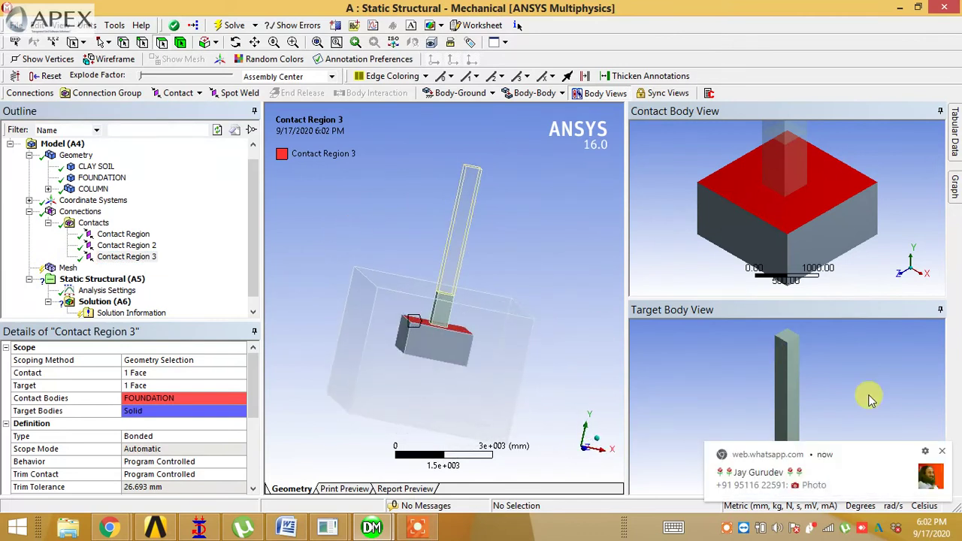
{"action": "left_click", "coordinate": [943, 452]}
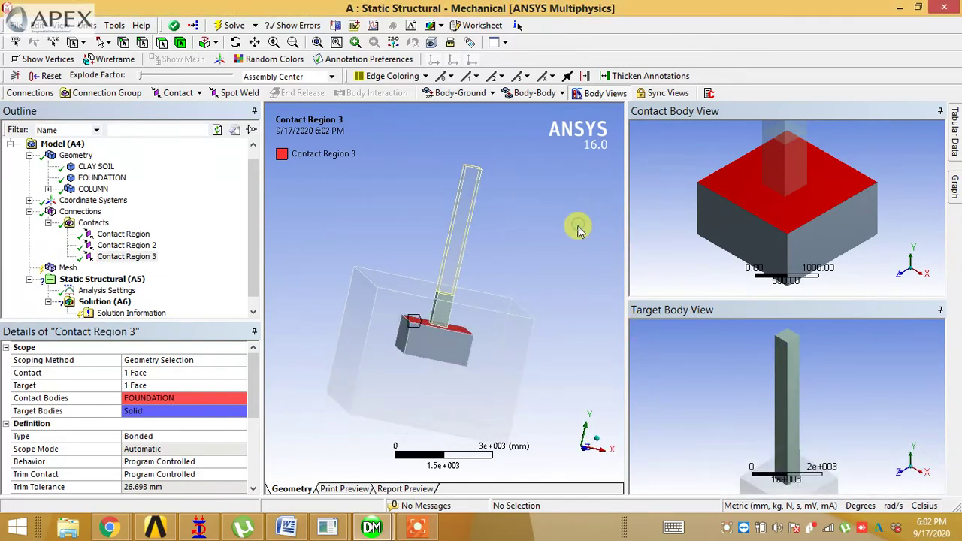
{"action": "left_click", "coordinate": [940, 112]}
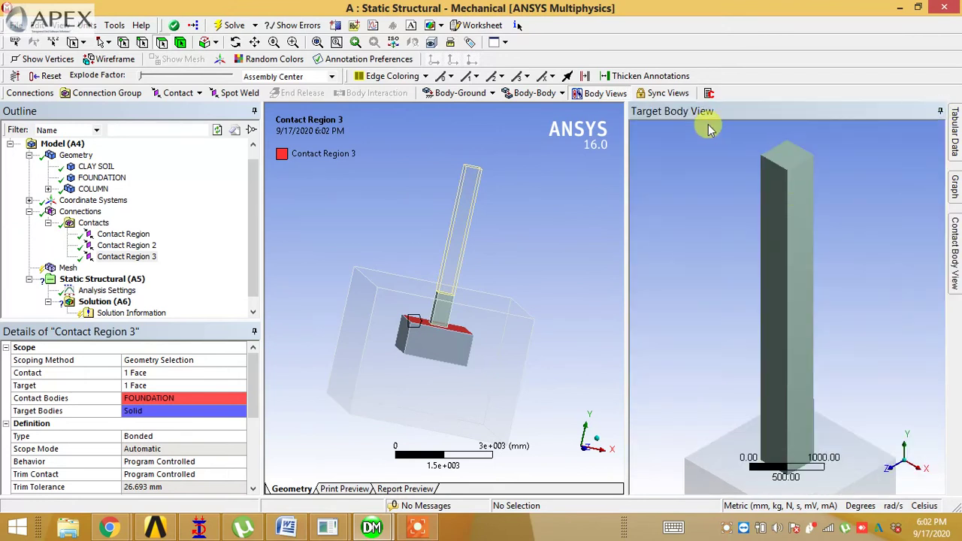
{"action": "left_click", "coordinate": [939, 112]}
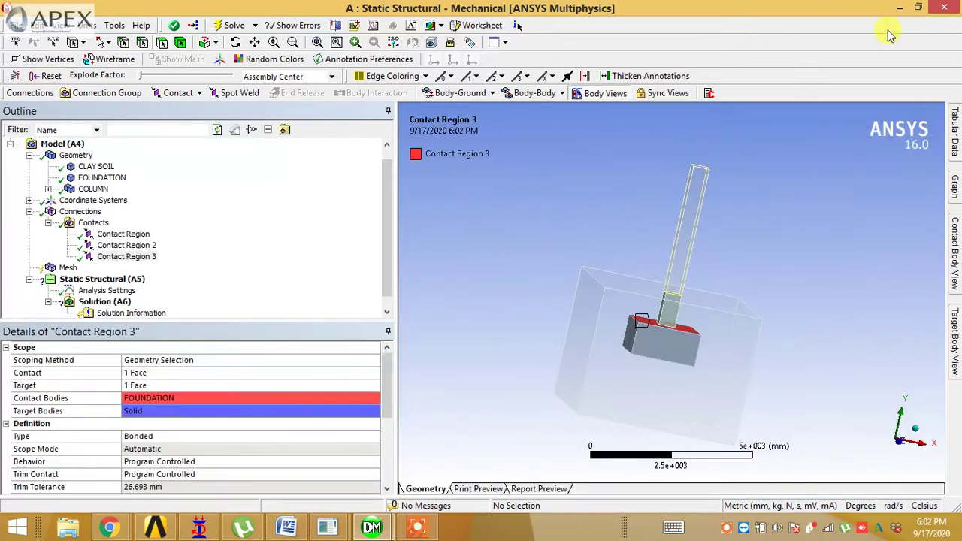
Step: Minimize the Mechanical and DesignModeler windows and switch to the Gmail page in Chrome
{"action": "left_click", "coordinate": [901, 10]}
{"action": "left_click", "coordinate": [901, 10]}
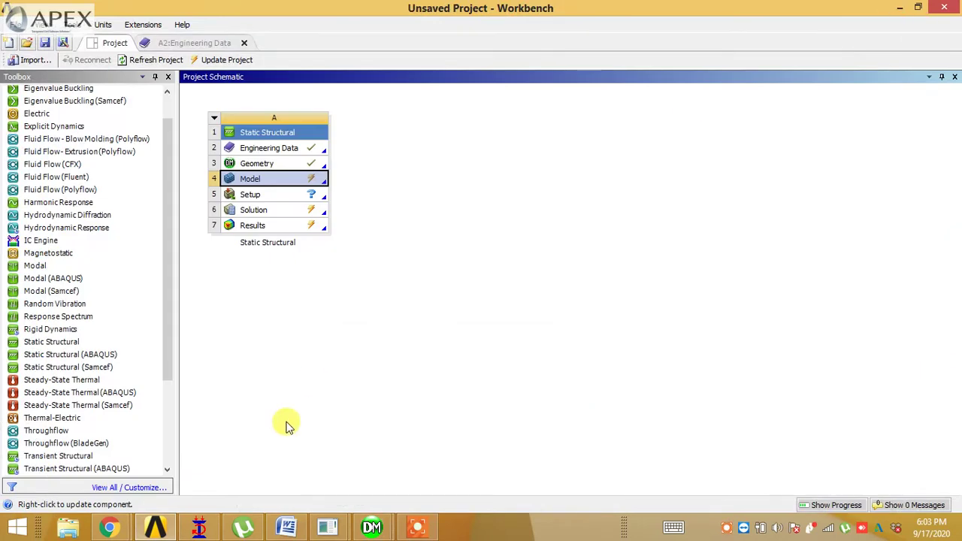
{"action": "left_click", "coordinate": [122, 530]}
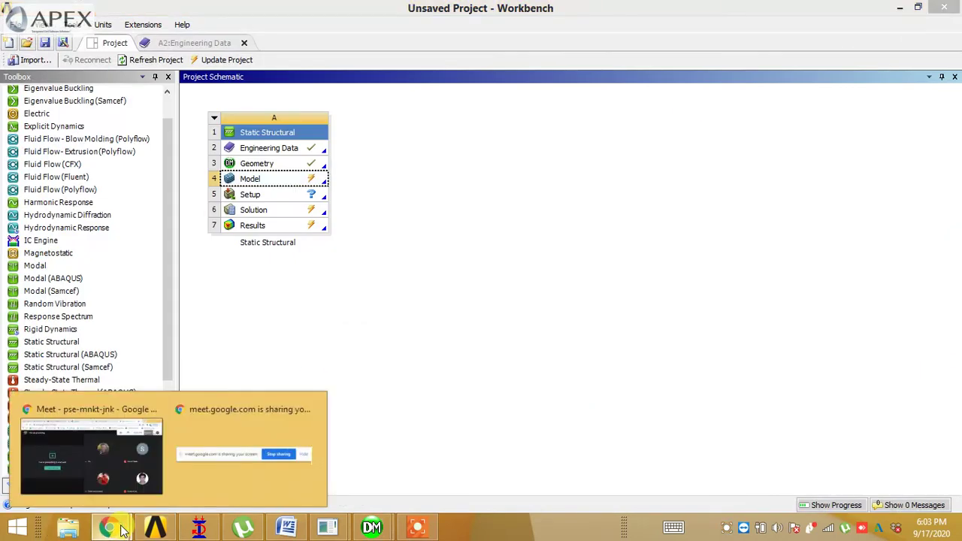
{"action": "left_click", "coordinate": [122, 530]}
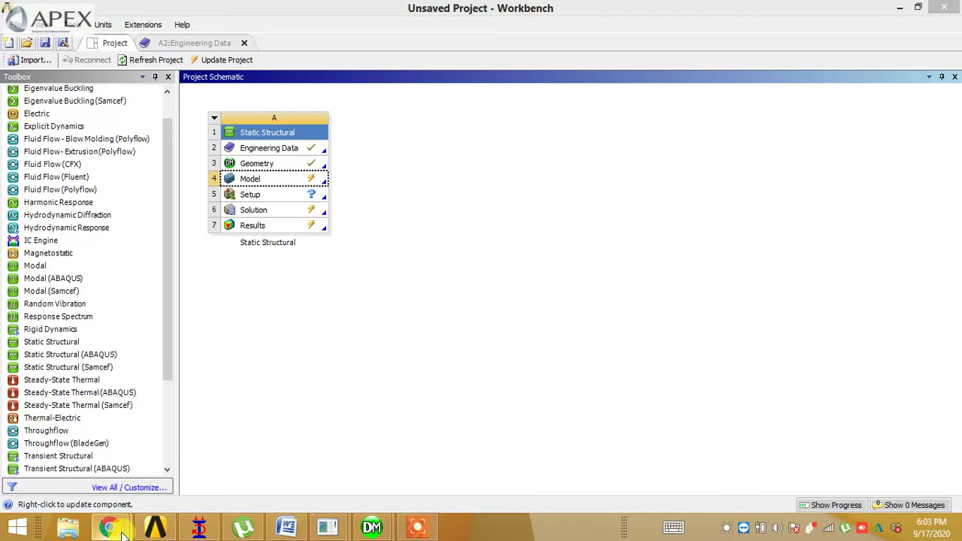
{"action": "left_click", "coordinate": [122, 530]}
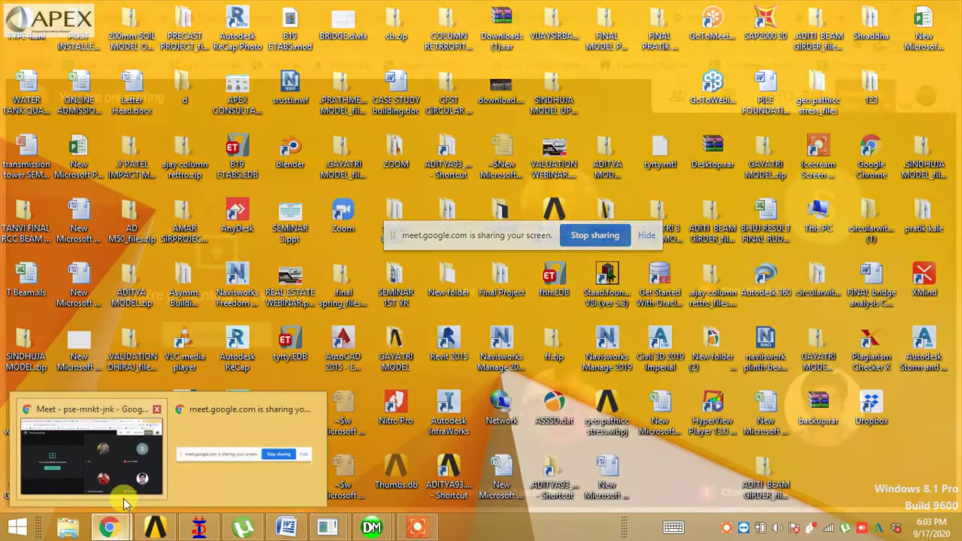
{"action": "left_click", "coordinate": [124, 496]}
{"action": "left_click", "coordinate": [132, 19]}
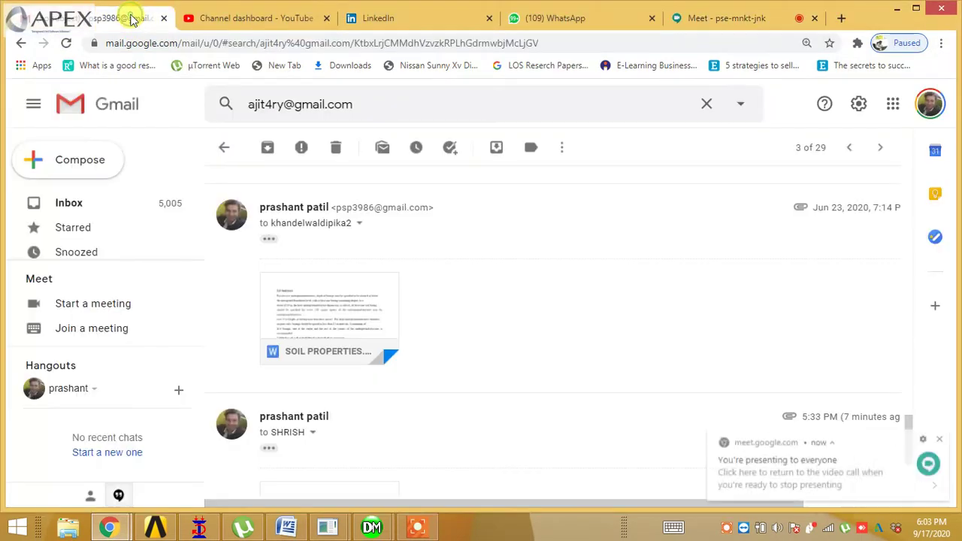
Step: Return to the Gmail inbox and start a mail search
{"action": "left_click", "coordinate": [116, 210]}
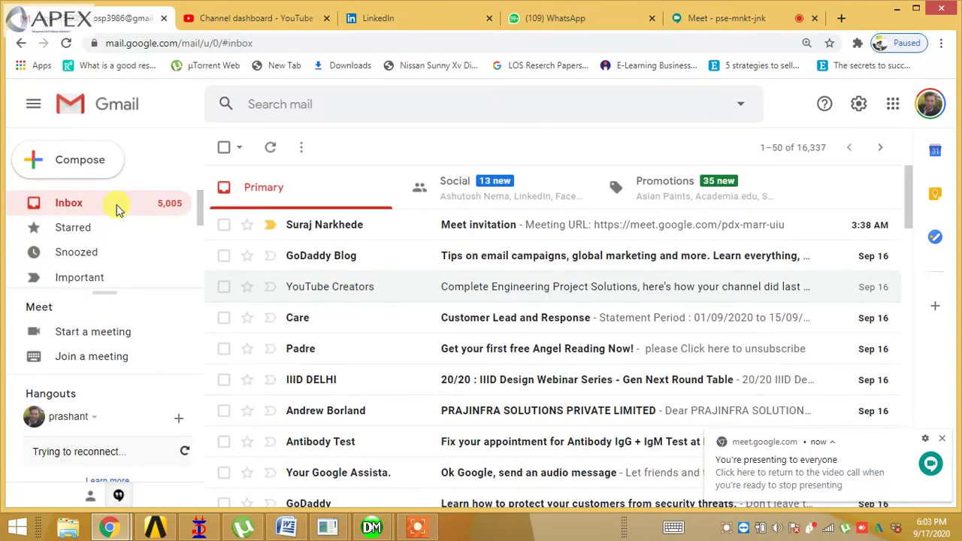
{"action": "left_click", "coordinate": [942, 438]}
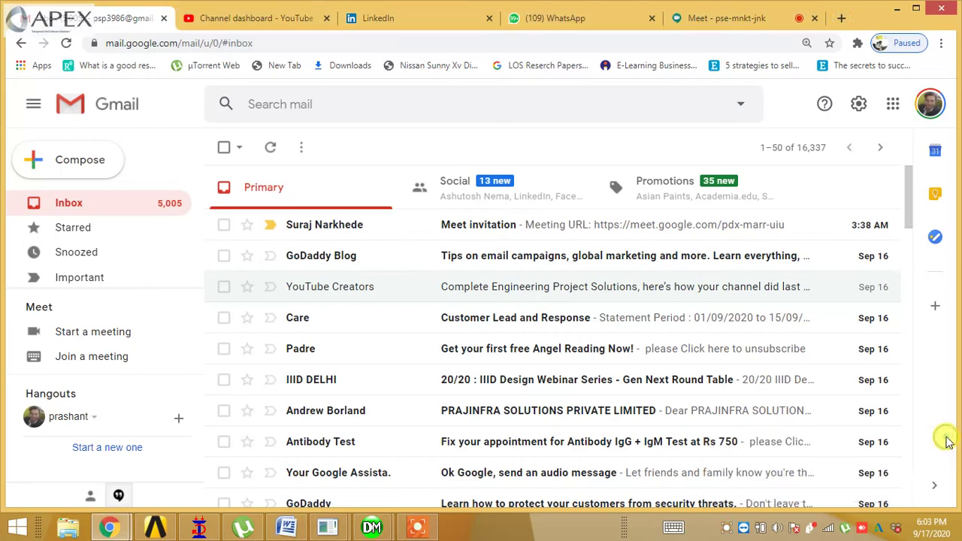
{"action": "left_click", "coordinate": [374, 104]}
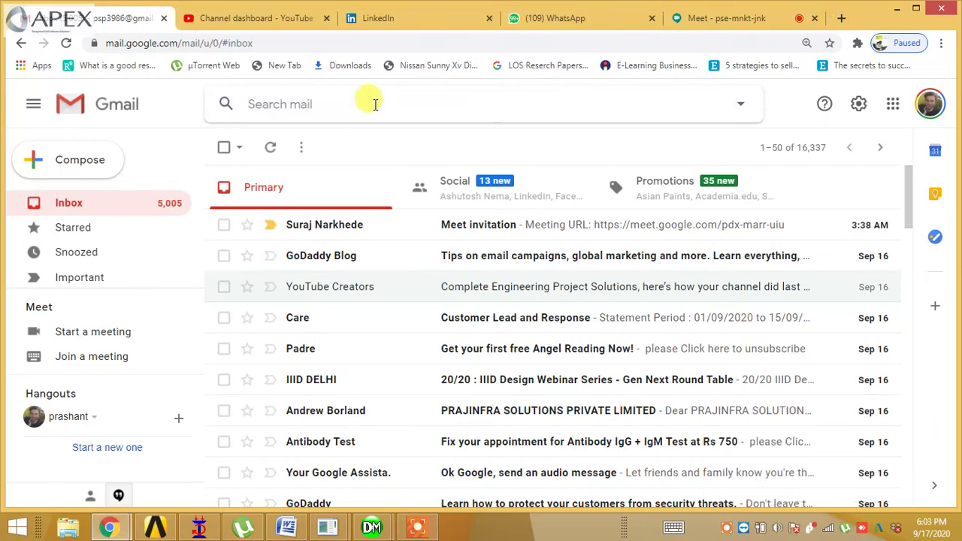
Step: Search the mailbox for PILE F and open the suggested pile foundation email dated 11/25/18
{"action": "type", "text": "PL"}
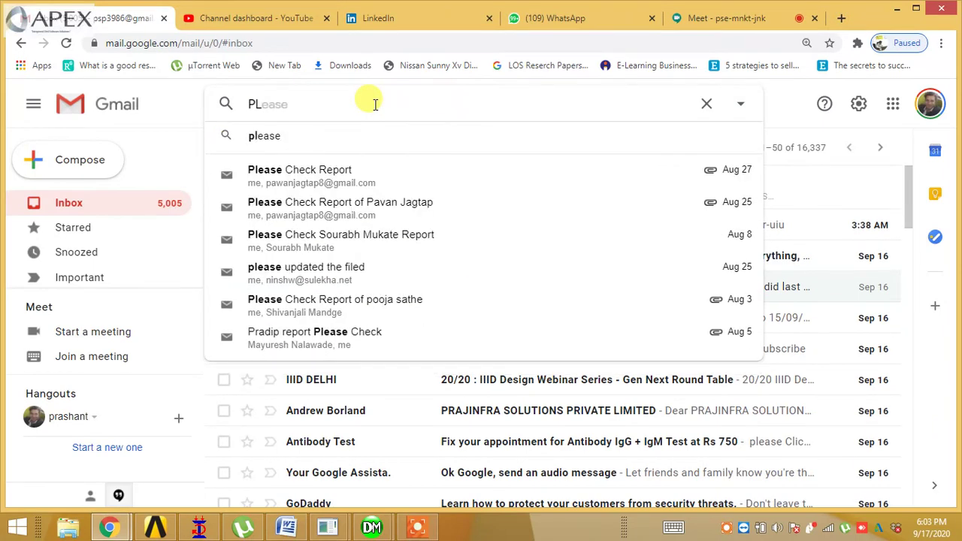
{"action": "key", "text": "BackSpace"}
{"action": "type", "text": "lLE F"}
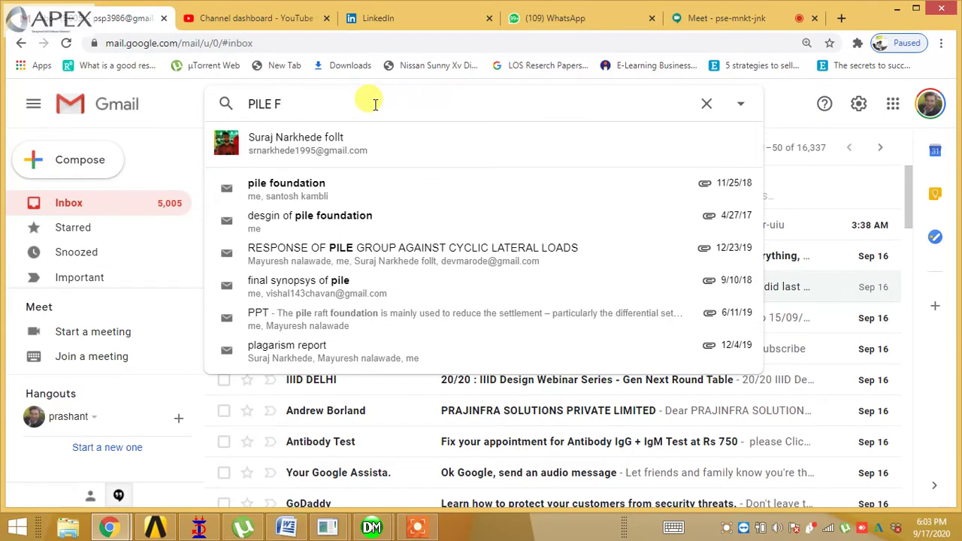
{"action": "key", "text": "Down"}
{"action": "key", "text": "Down"}
{"action": "key", "text": "Escape"}
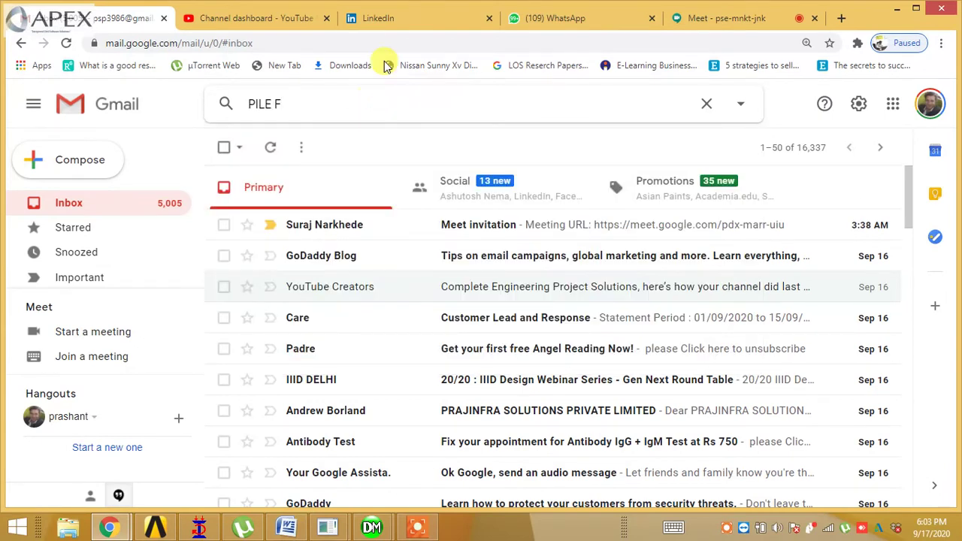
{"action": "left_click", "coordinate": [335, 104]}
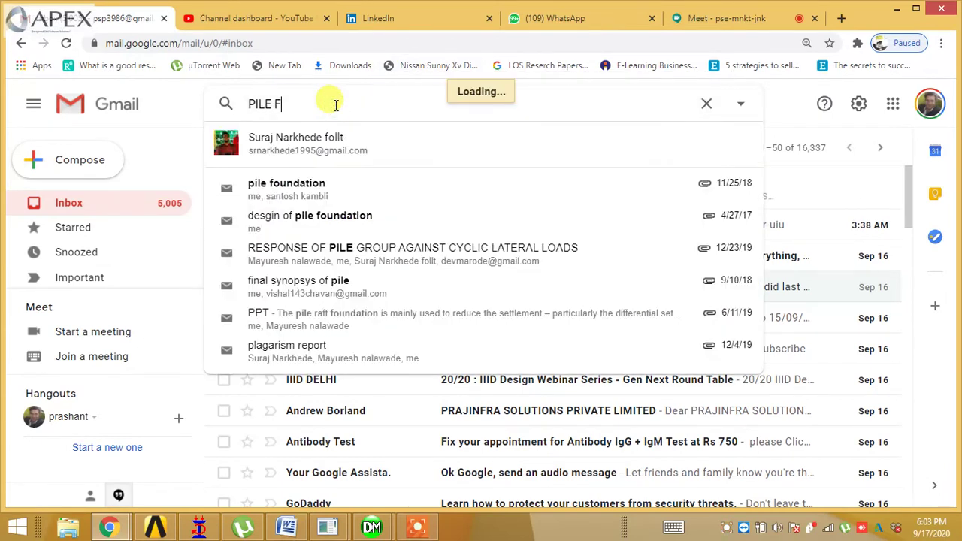
{"action": "left_click", "coordinate": [331, 194]}
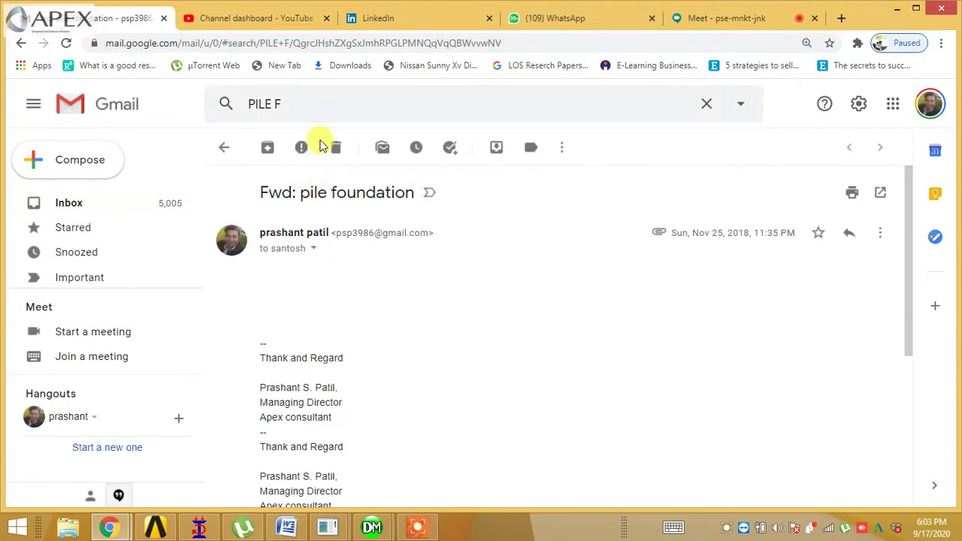
Step: Check the PILE F search suggestions again and reopen the same pile foundation email
{"action": "left_click", "coordinate": [298, 103]}
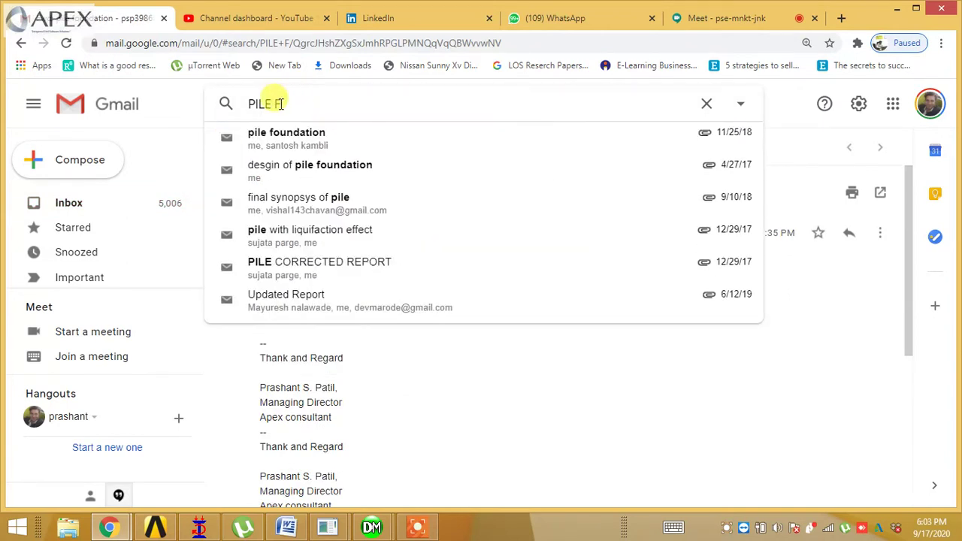
{"action": "left_click", "coordinate": [281, 138]}
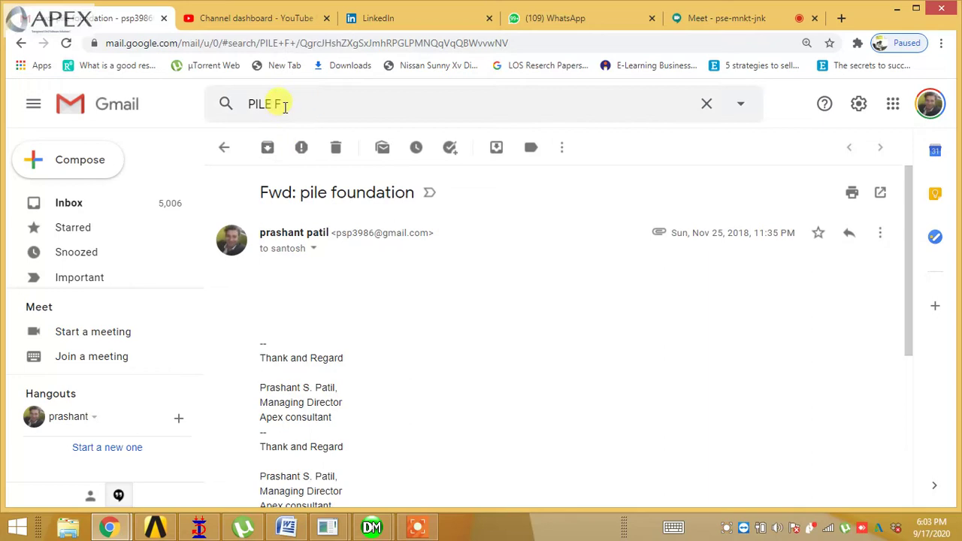
{"action": "left_click", "coordinate": [284, 104]}
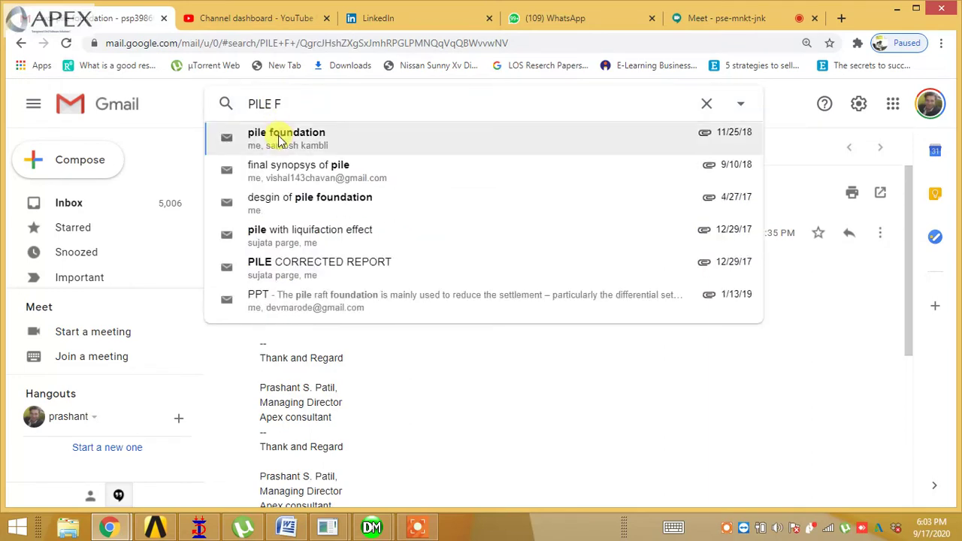
{"action": "left_click", "coordinate": [281, 140]}
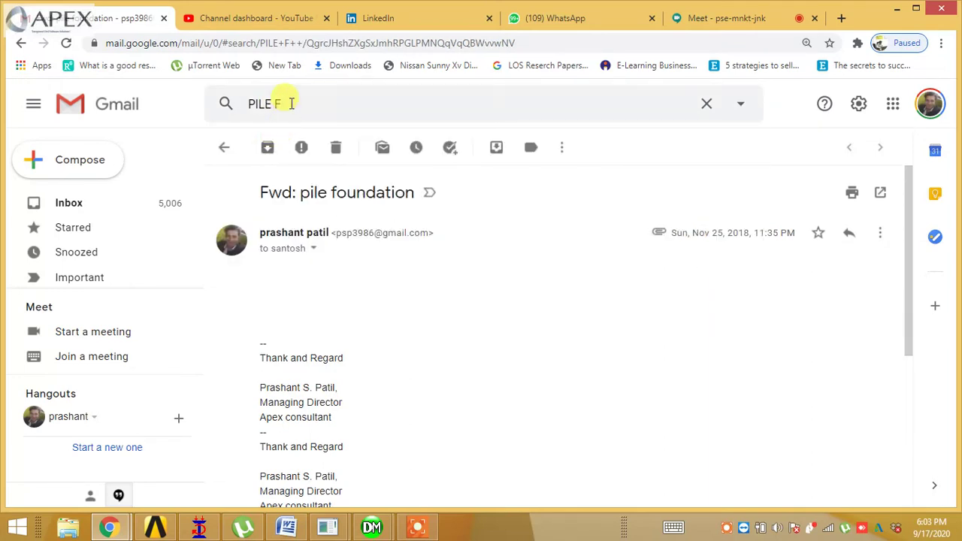
{"action": "left_click", "coordinate": [291, 103]}
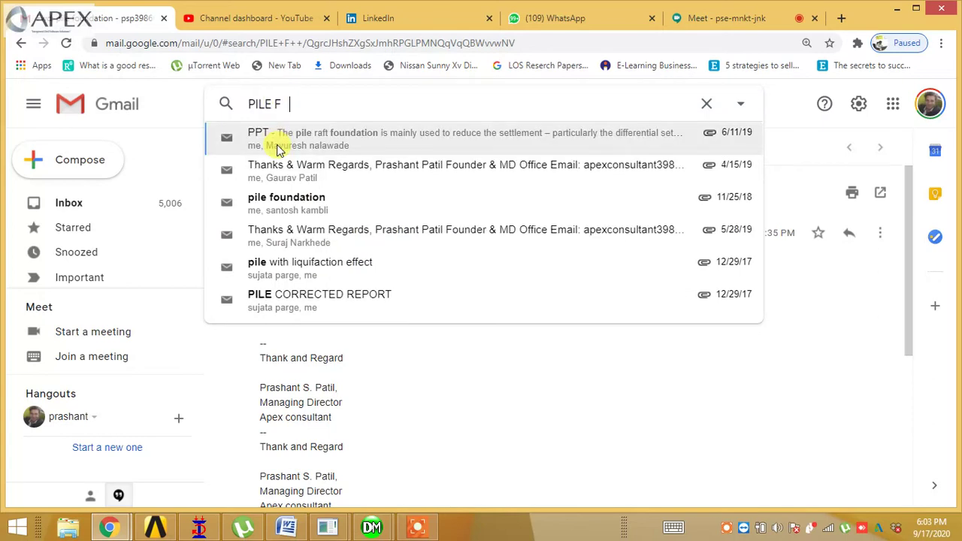
{"action": "left_click", "coordinate": [273, 205]}
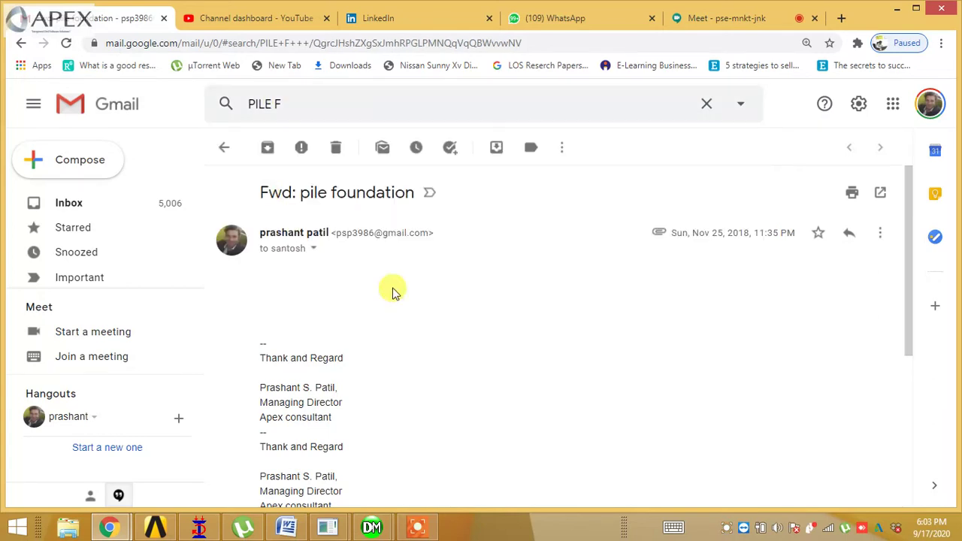
Step: Download the PILE FOUNDATION (1).doc attachment from the email and open it in Microsoft Word
{"action": "scroll", "coordinate": [392, 292], "scroll_direction": "down", "scroll_amount": 5}
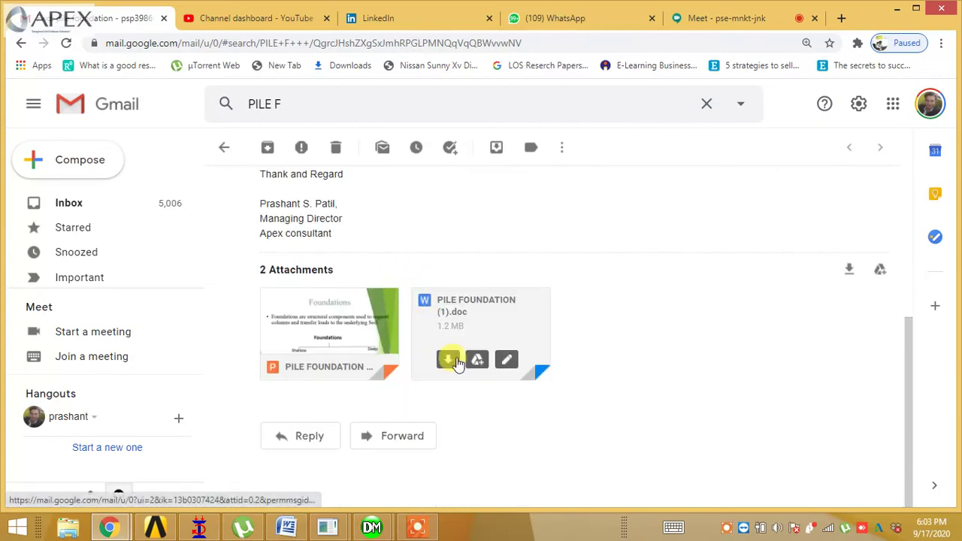
{"action": "left_click", "coordinate": [448, 361]}
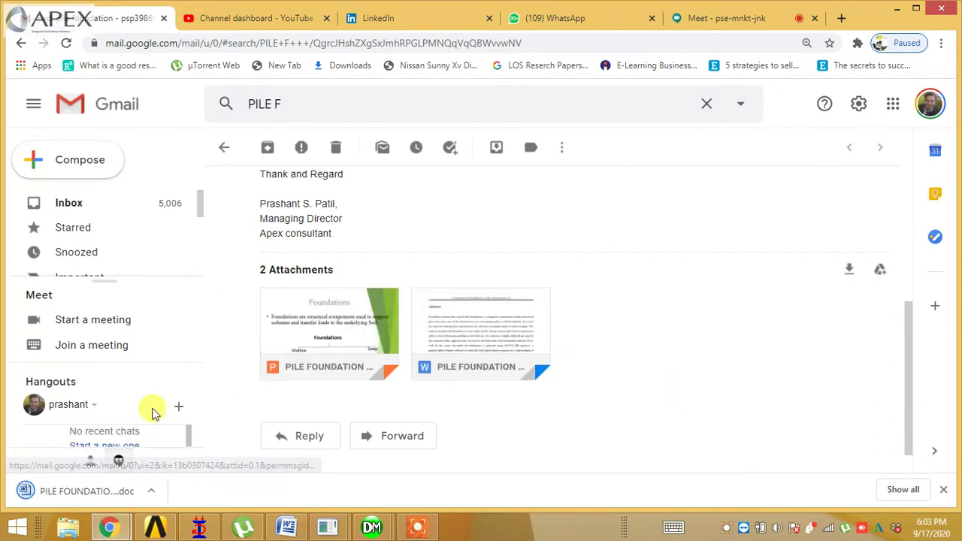
{"action": "left_click", "coordinate": [83, 492]}
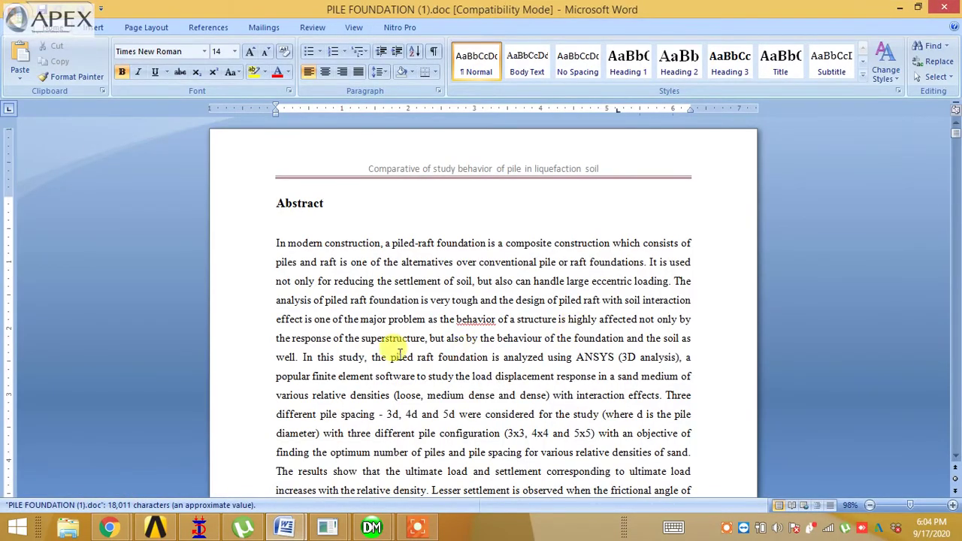
Step: Read through the pile foundation report, examining its introduction, literature review, soil-spring model figures and conclusions
{"action": "scroll", "coordinate": [398, 346], "scroll_direction": "down", "scroll_amount": 10}
{"action": "scroll", "coordinate": [412, 353], "scroll_direction": "down", "scroll_amount": 10}
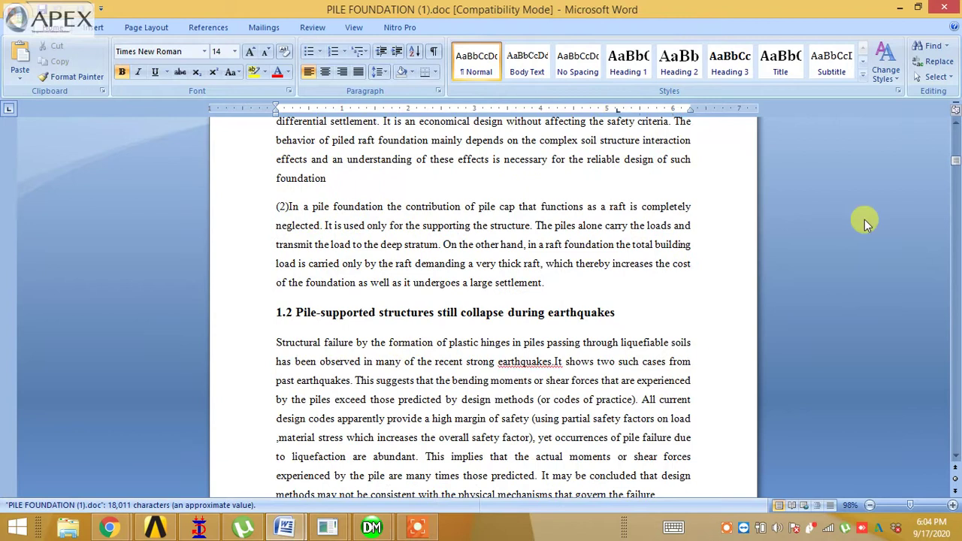
{"action": "left_click_drag", "start_coordinate": [956, 165], "coordinate": [956, 261]}
{"action": "scroll", "coordinate": [569, 338], "scroll_direction": "up", "scroll_amount": 6}
{"action": "scroll", "coordinate": [570, 338], "scroll_direction": "down", "scroll_amount": 7}
{"action": "scroll", "coordinate": [570, 338], "scroll_direction": "down", "scroll_amount": 20}
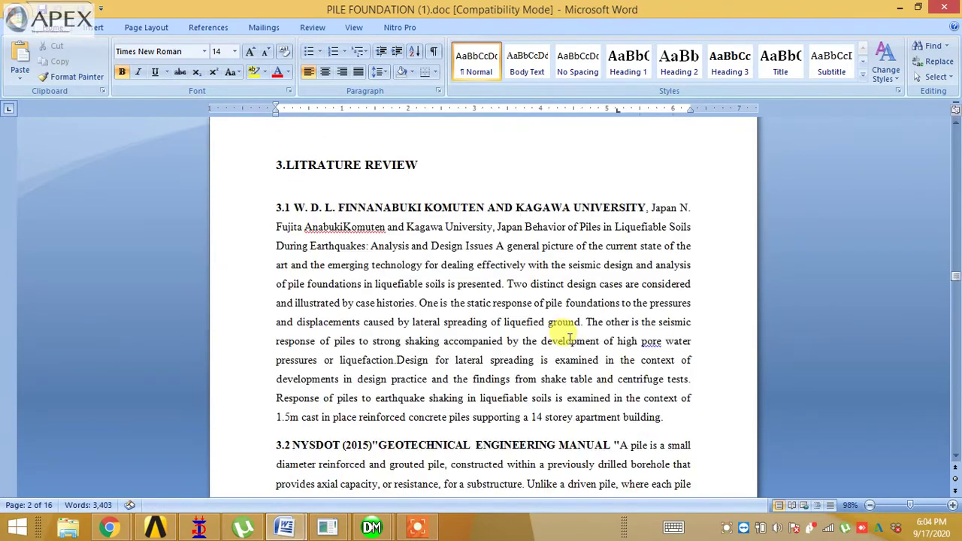
{"action": "scroll", "coordinate": [569, 338], "scroll_direction": "down", "scroll_amount": 20}
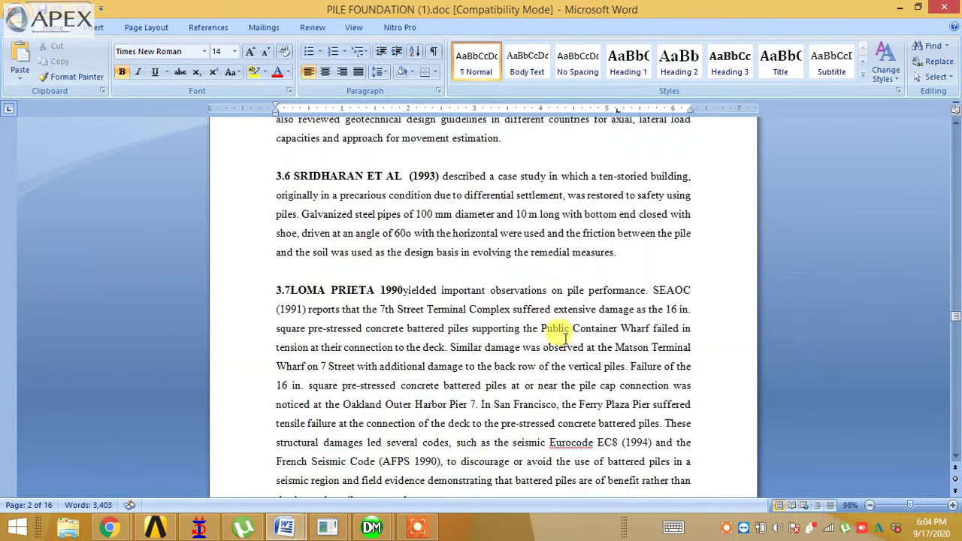
{"action": "scroll", "coordinate": [565, 338], "scroll_direction": "down", "scroll_amount": 20}
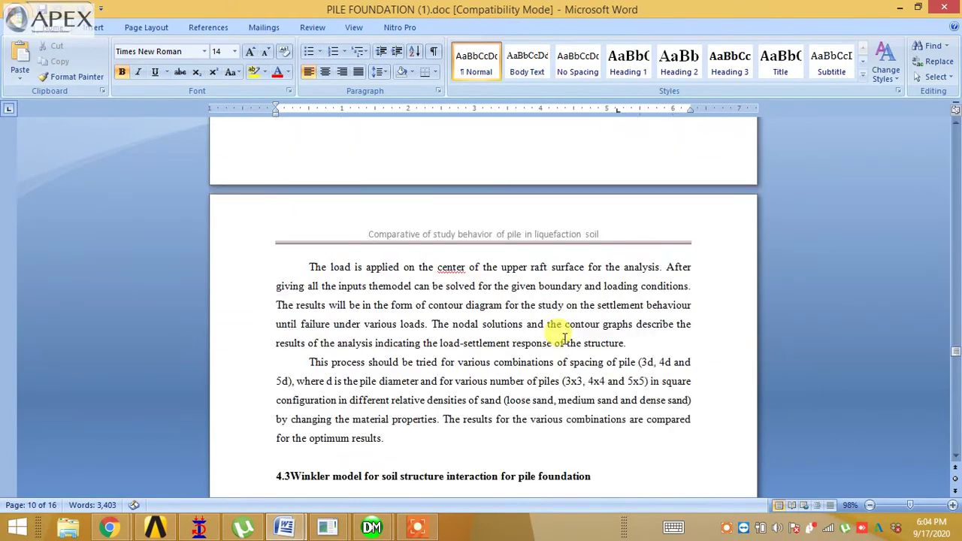
{"action": "scroll", "coordinate": [565, 338], "scroll_direction": "down", "scroll_amount": 6}
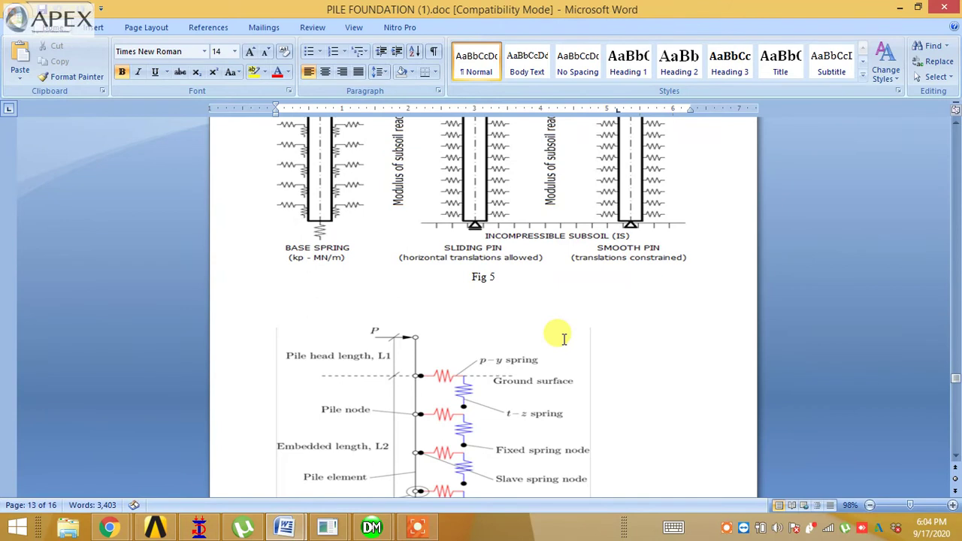
{"action": "scroll", "coordinate": [563, 338], "scroll_direction": "down", "scroll_amount": 3}
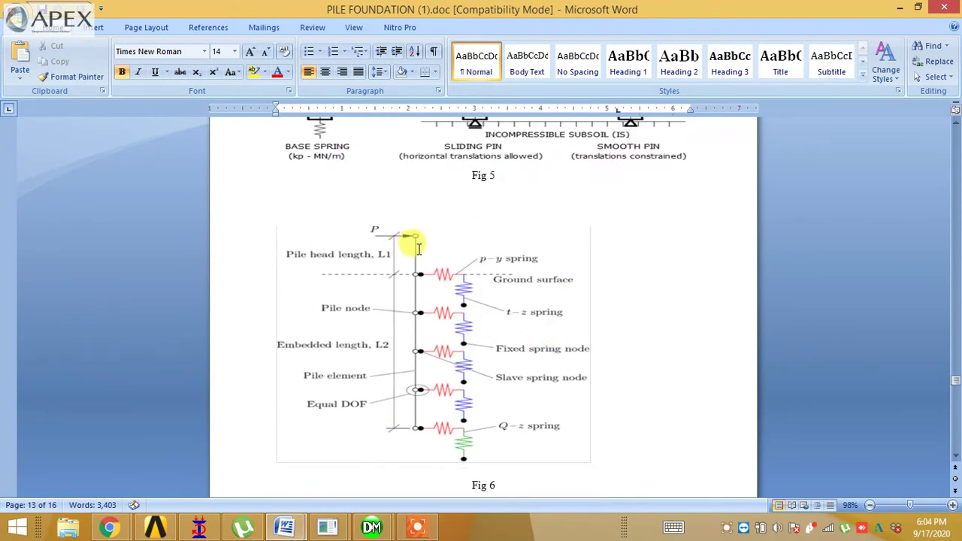
{"action": "scroll", "coordinate": [449, 318], "scroll_direction": "down", "scroll_amount": 20}
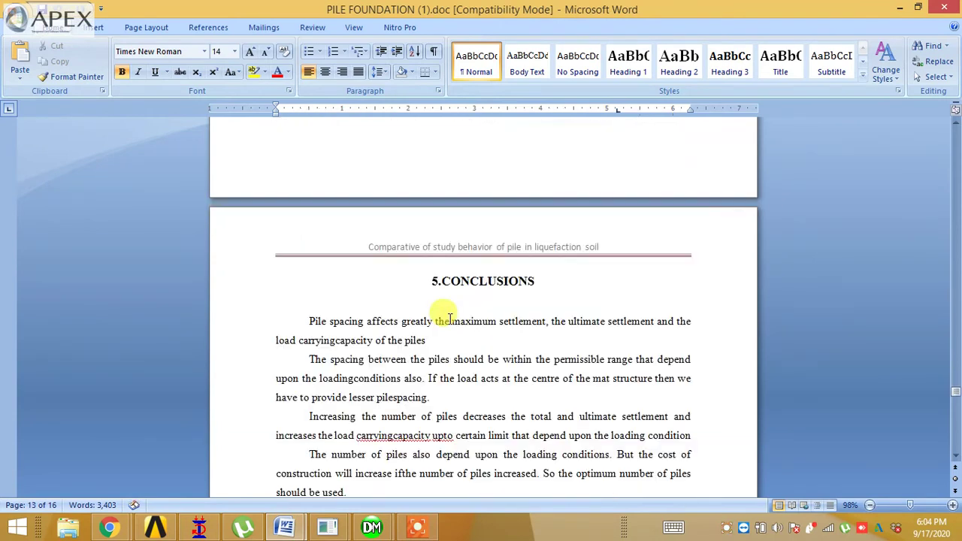
{"action": "scroll", "coordinate": [449, 317], "scroll_direction": "up", "scroll_amount": 14}
{"action": "scroll", "coordinate": [449, 318], "scroll_direction": "up", "scroll_amount": 20}
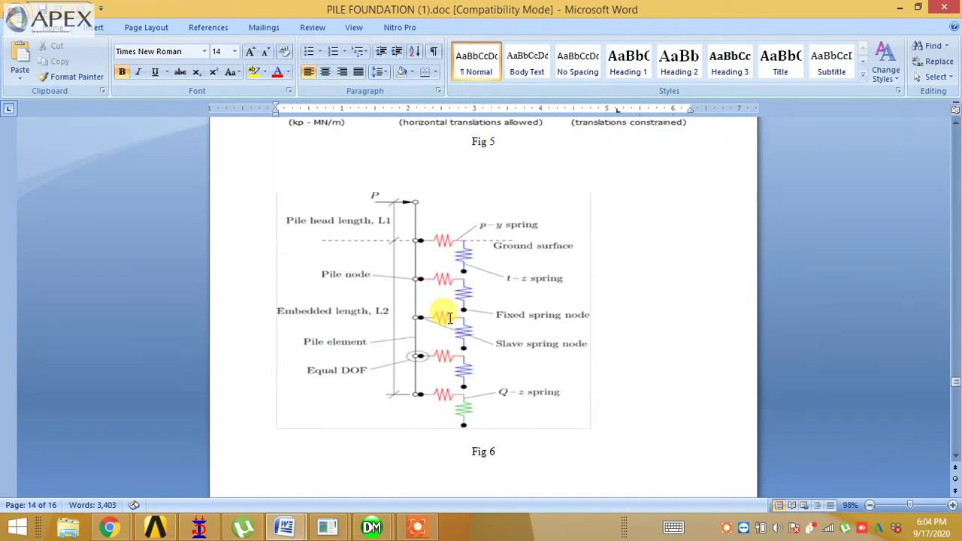
{"action": "scroll", "coordinate": [449, 317], "scroll_direction": "up", "scroll_amount": 15}
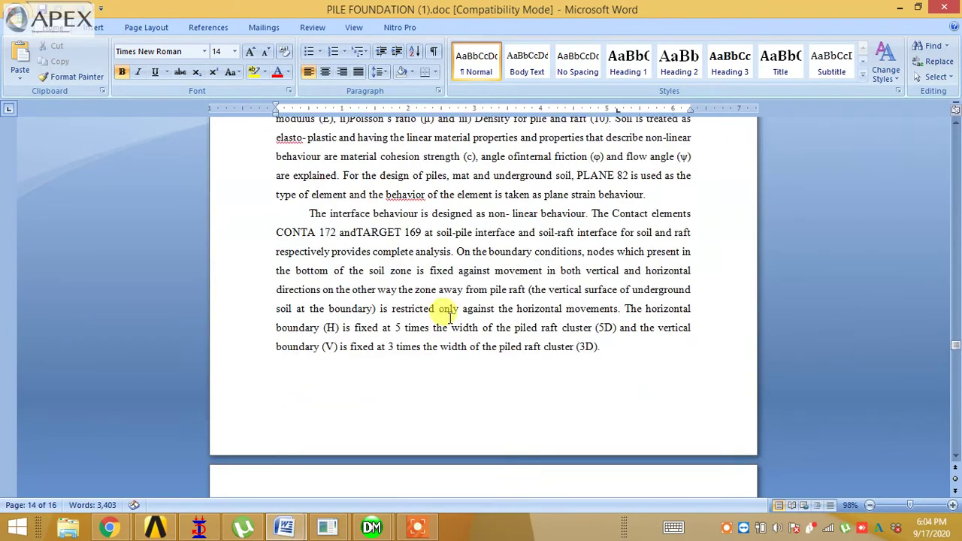
Step: Zoom out to 53% and review the report's multi-page layout from the objectives to the references
{"action": "left_click", "coordinate": [895, 505]}
{"action": "scroll", "coordinate": [682, 457], "scroll_direction": "up", "scroll_amount": 5}
{"action": "scroll", "coordinate": [806, 460], "scroll_direction": "up", "scroll_amount": 10}
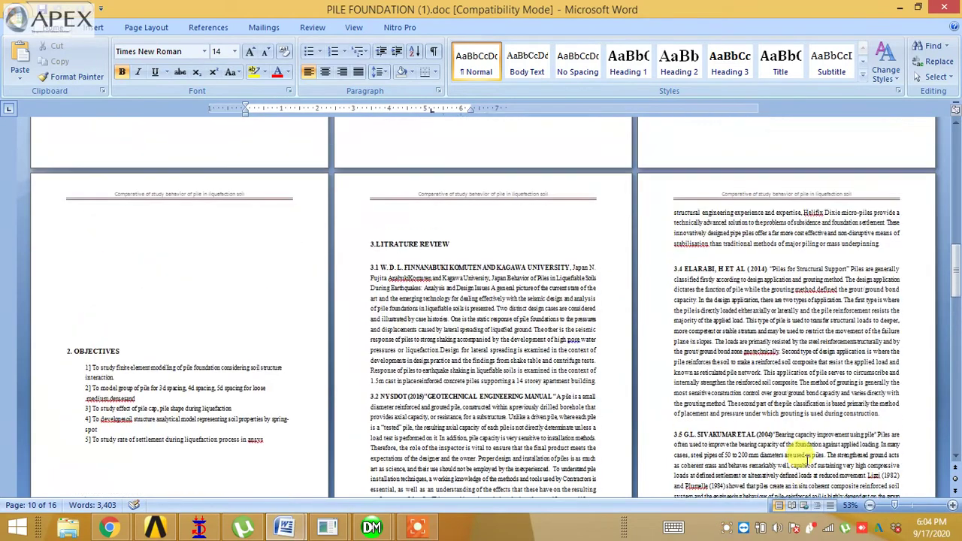
{"action": "scroll", "coordinate": [806, 457], "scroll_direction": "down", "scroll_amount": 3}
{"action": "left_click_drag", "start_coordinate": [955, 201], "coordinate": [931, 420]}
{"action": "scroll", "coordinate": [712, 422], "scroll_direction": "down", "scroll_amount": 3}
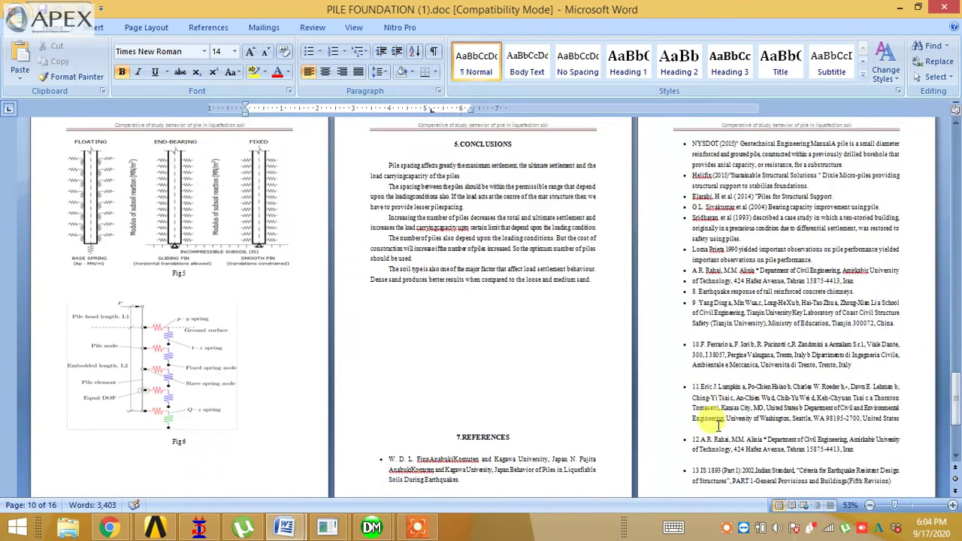
Step: Minimize the report, return to Gmail in Chrome and open the suggested email about pile with liquifaction effect
{"action": "left_click", "coordinate": [899, 8]}
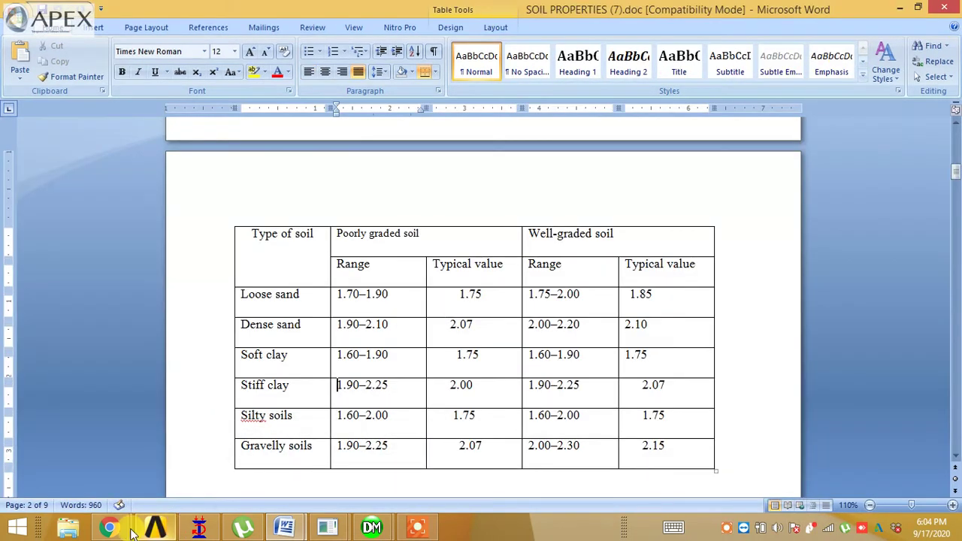
{"action": "mouse_move", "coordinate": [110, 528]}
{"action": "left_click", "coordinate": [133, 472]}
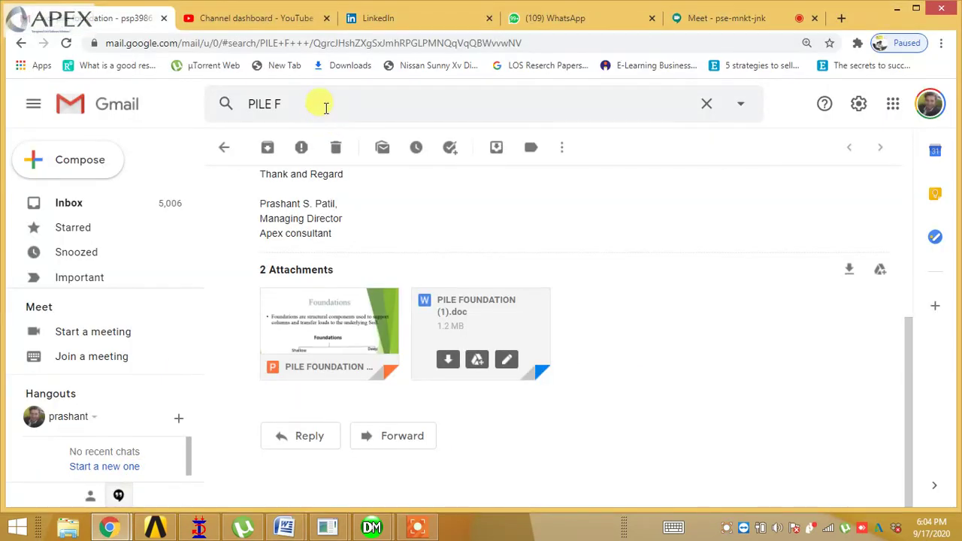
{"action": "left_click", "coordinate": [325, 108]}
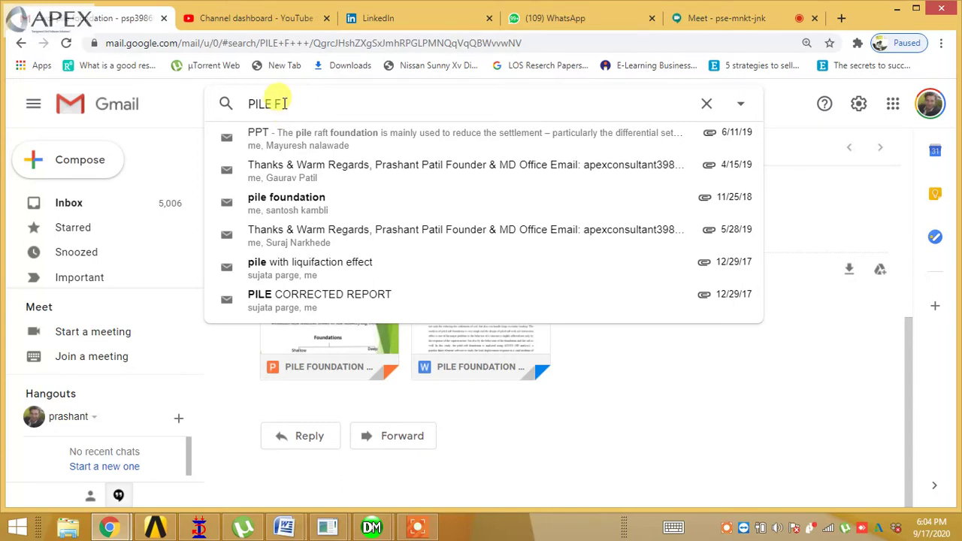
{"action": "key", "text": "BackSpace"}
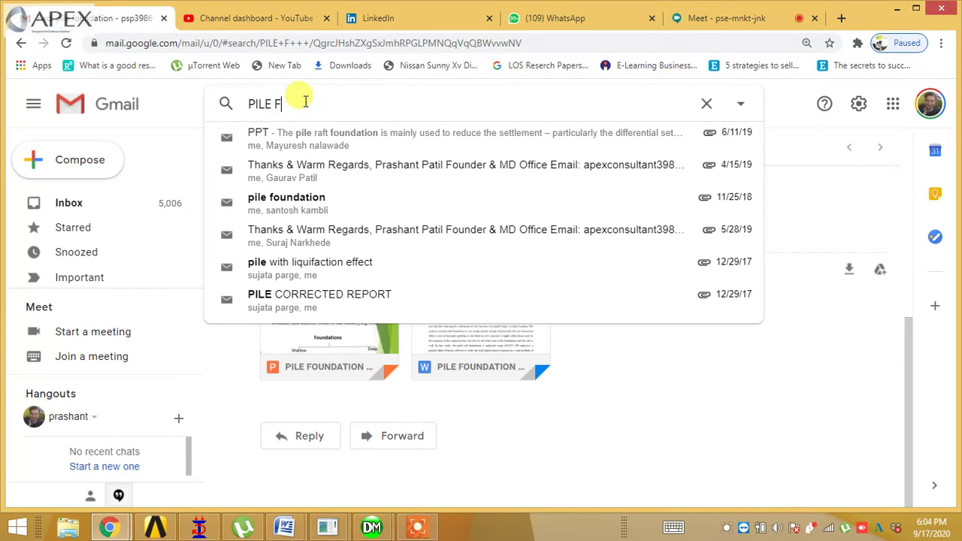
{"action": "left_click", "coordinate": [340, 275]}
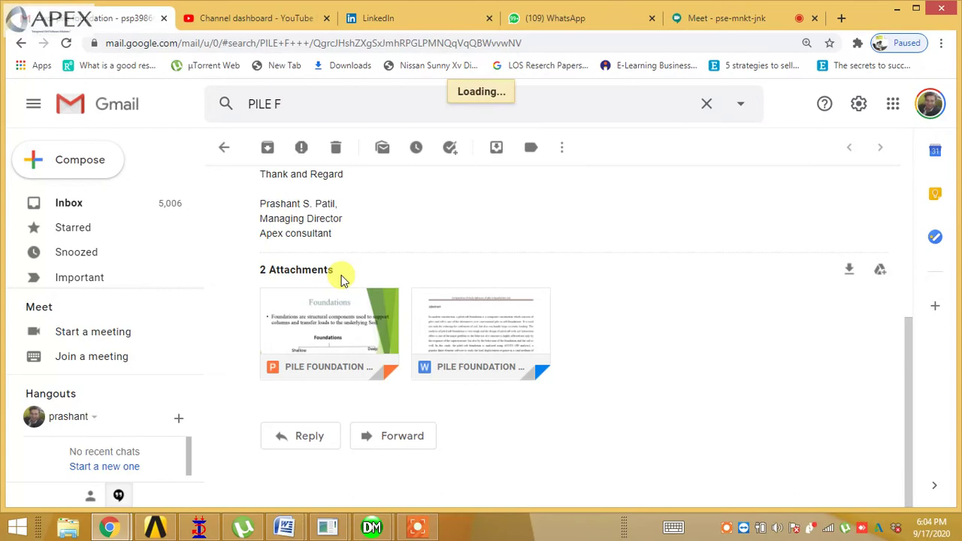
Step: Download the email's PILE WITH LIQUIFACTION.docx attachment and open it in Microsoft Word
{"action": "scroll", "coordinate": [442, 334], "scroll_direction": "down", "scroll_amount": 2}
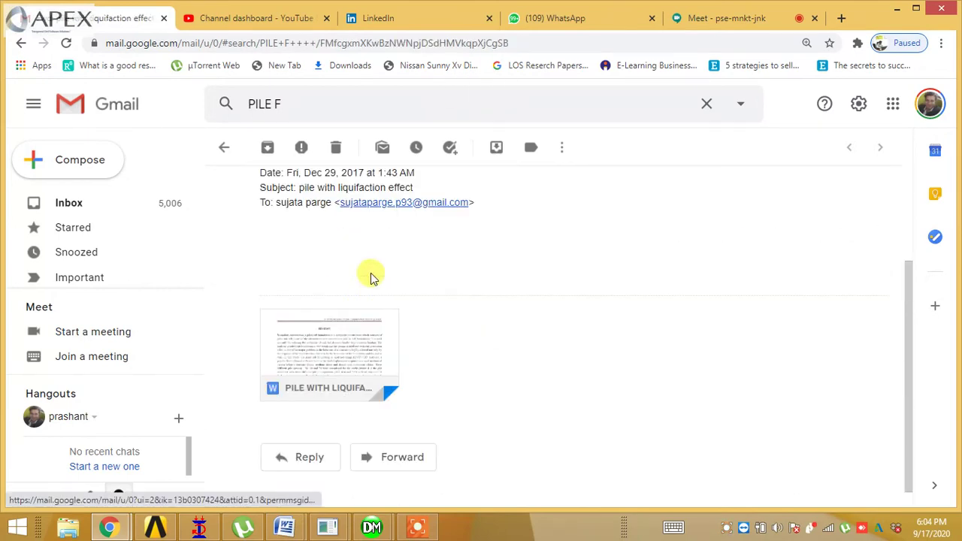
{"action": "left_click", "coordinate": [289, 383]}
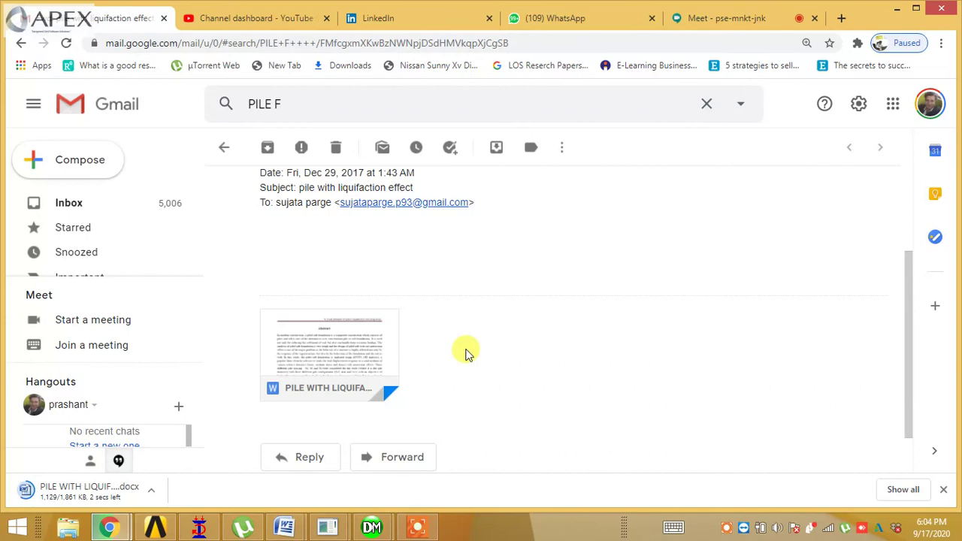
{"action": "left_click", "coordinate": [65, 502]}
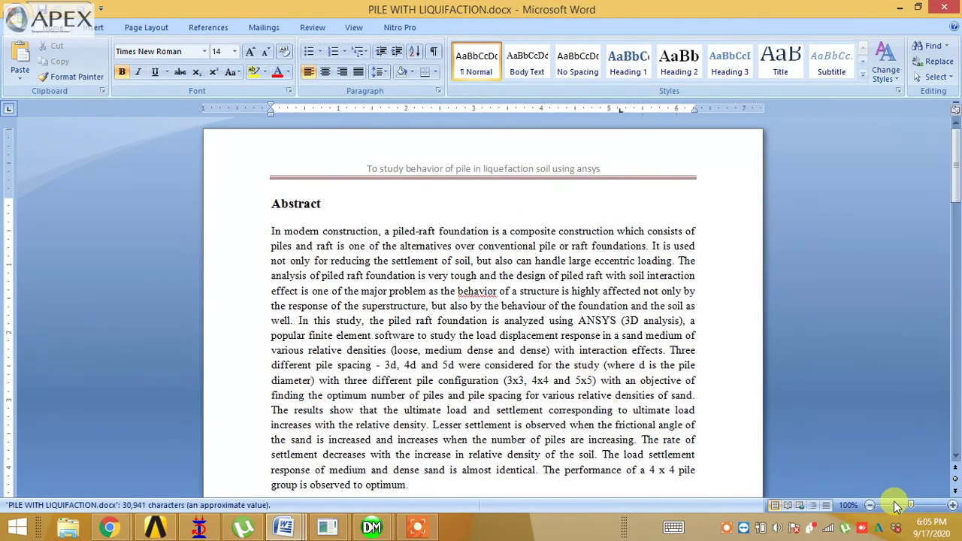
Step: Zoom out to 55% and review the liquefaction report from the introduction figures through methodology and foundation types to the pile design pages
{"action": "left_click", "coordinate": [896, 505]}
{"action": "scroll", "coordinate": [758, 368], "scroll_direction": "down", "scroll_amount": 10}
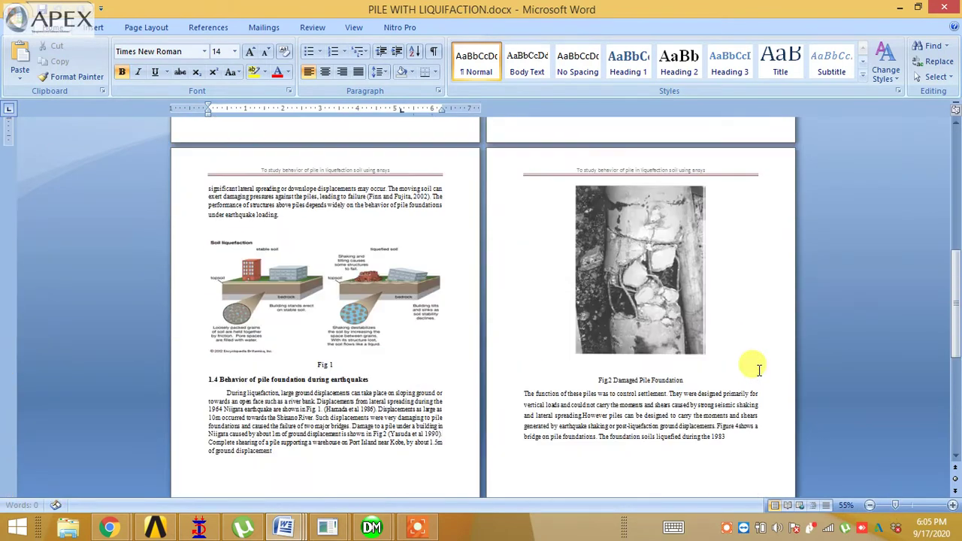
{"action": "scroll", "coordinate": [757, 369], "scroll_direction": "down", "scroll_amount": 12}
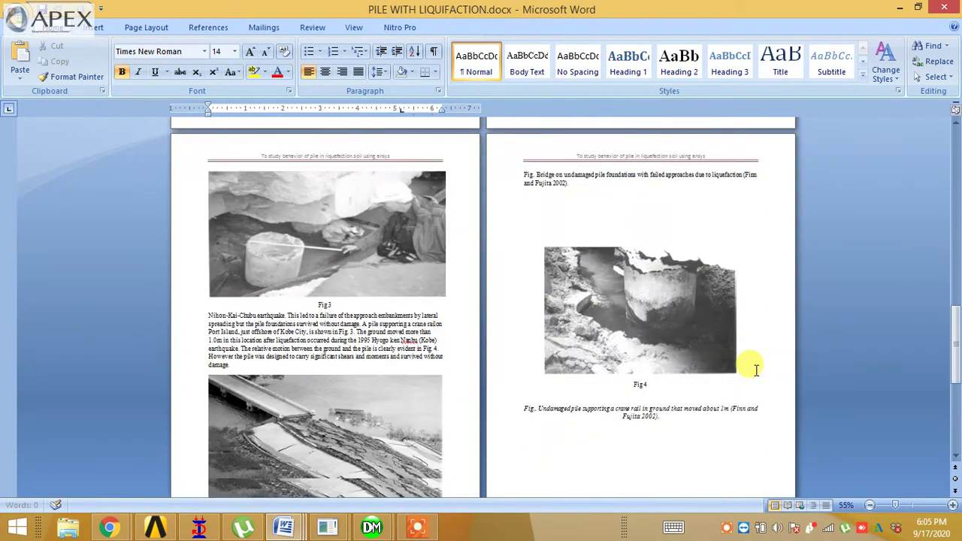
{"action": "scroll", "coordinate": [755, 369], "scroll_direction": "down", "scroll_amount": 10}
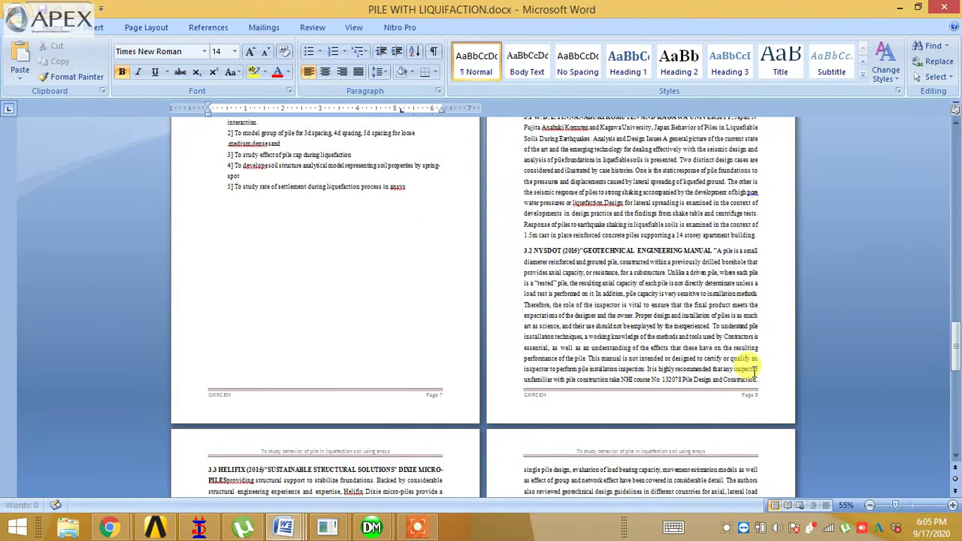
{"action": "scroll", "coordinate": [754, 372], "scroll_direction": "down", "scroll_amount": 10}
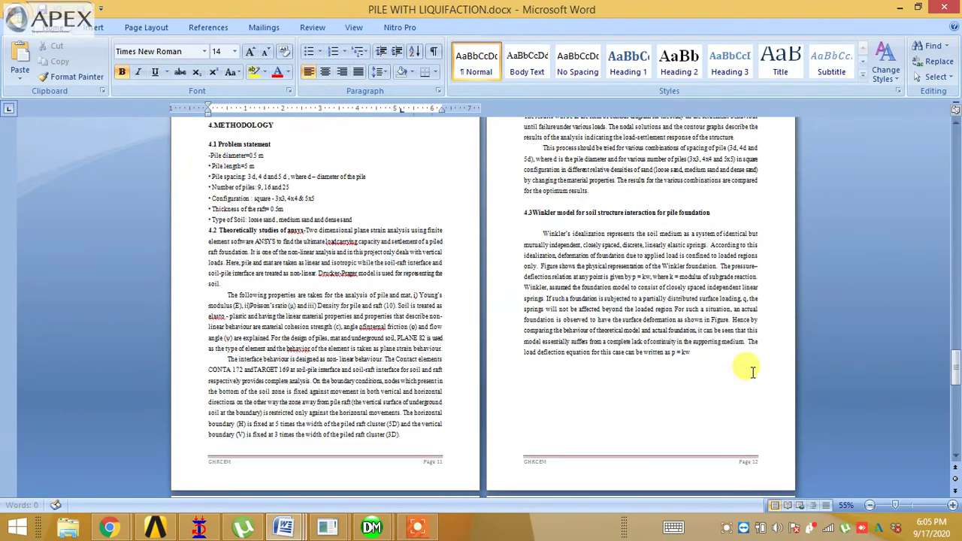
{"action": "scroll", "coordinate": [754, 376], "scroll_direction": "down", "scroll_amount": 10}
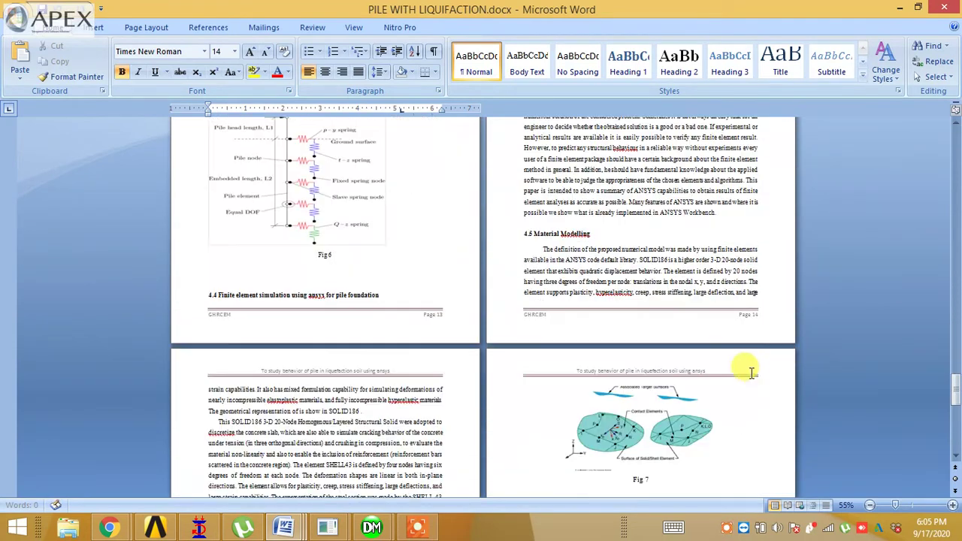
{"action": "scroll", "coordinate": [750, 369], "scroll_direction": "down", "scroll_amount": 10}
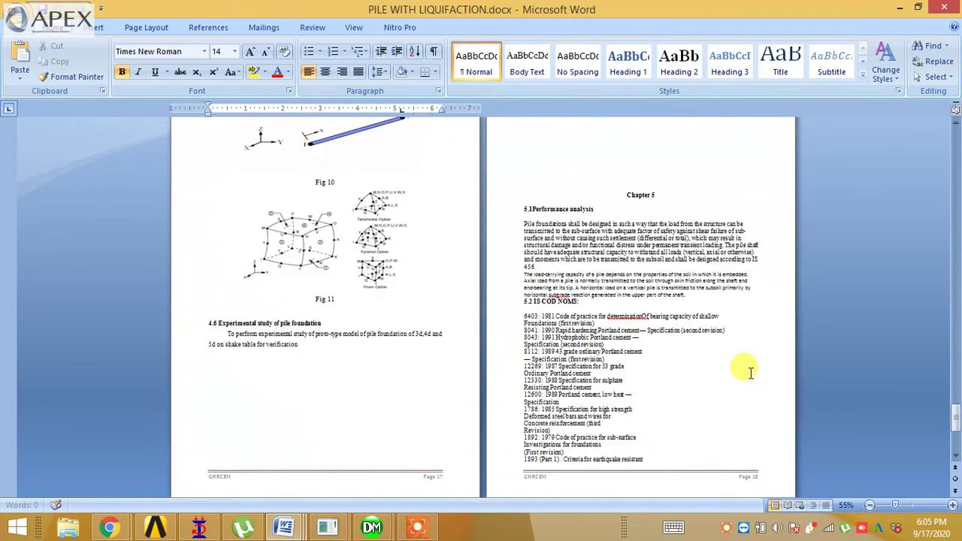
{"action": "scroll", "coordinate": [749, 372], "scroll_direction": "down", "scroll_amount": 5}
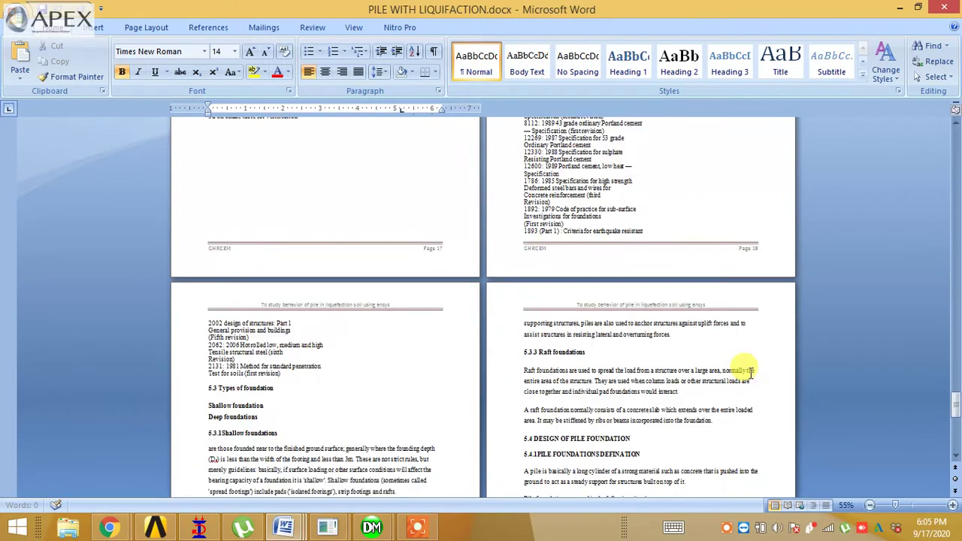
{"action": "scroll", "coordinate": [750, 371], "scroll_direction": "down", "scroll_amount": 8}
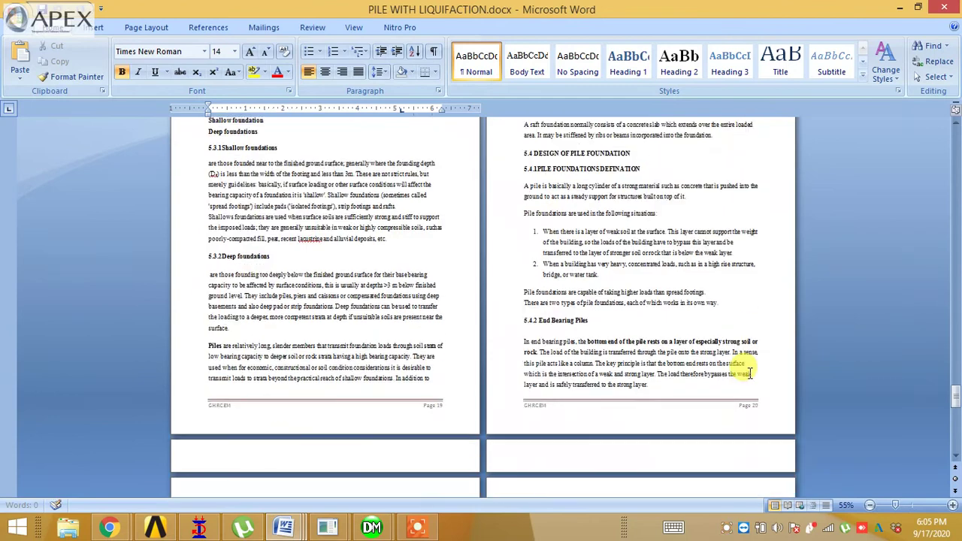
{"action": "scroll", "coordinate": [749, 372], "scroll_direction": "down", "scroll_amount": 6}
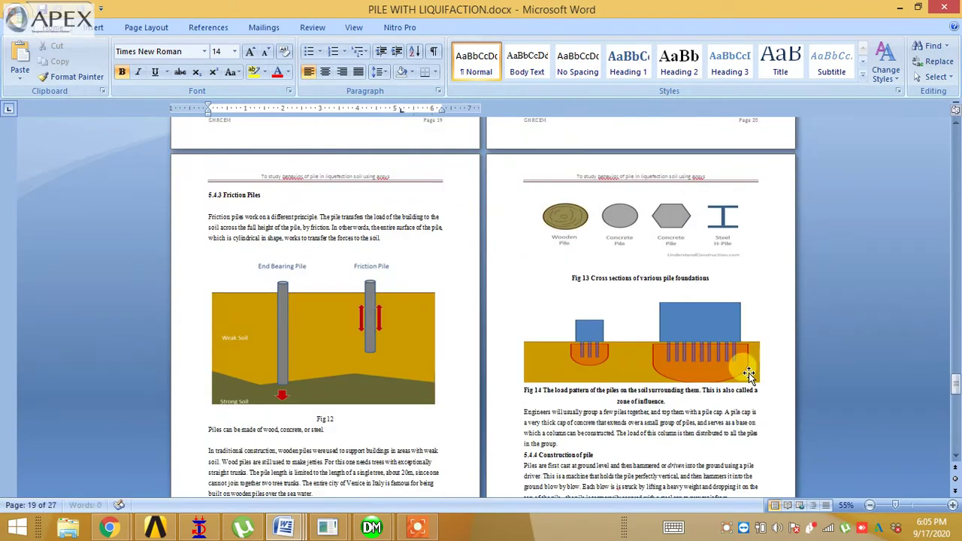
{"action": "scroll", "coordinate": [748, 374], "scroll_direction": "down", "scroll_amount": 6}
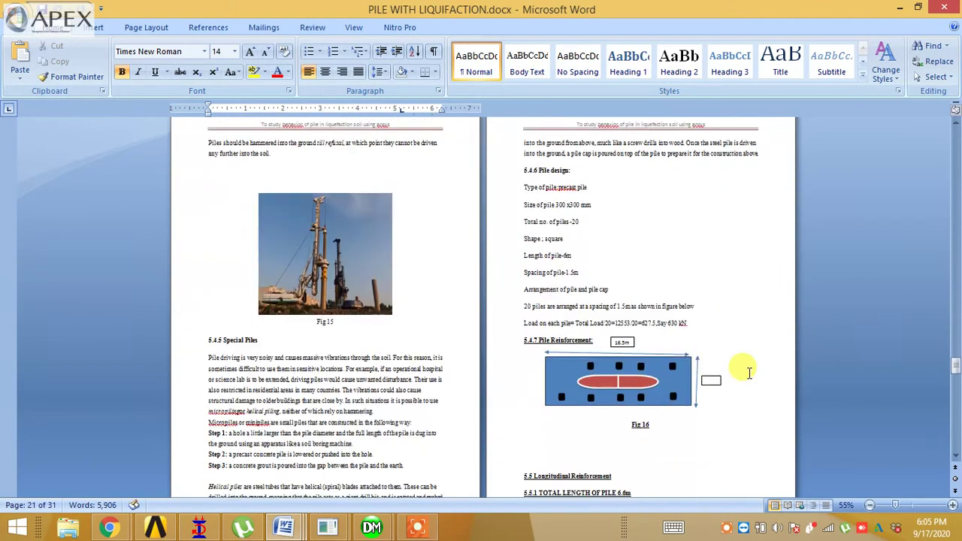
{"action": "scroll", "coordinate": [749, 372], "scroll_direction": "down", "scroll_amount": 8}
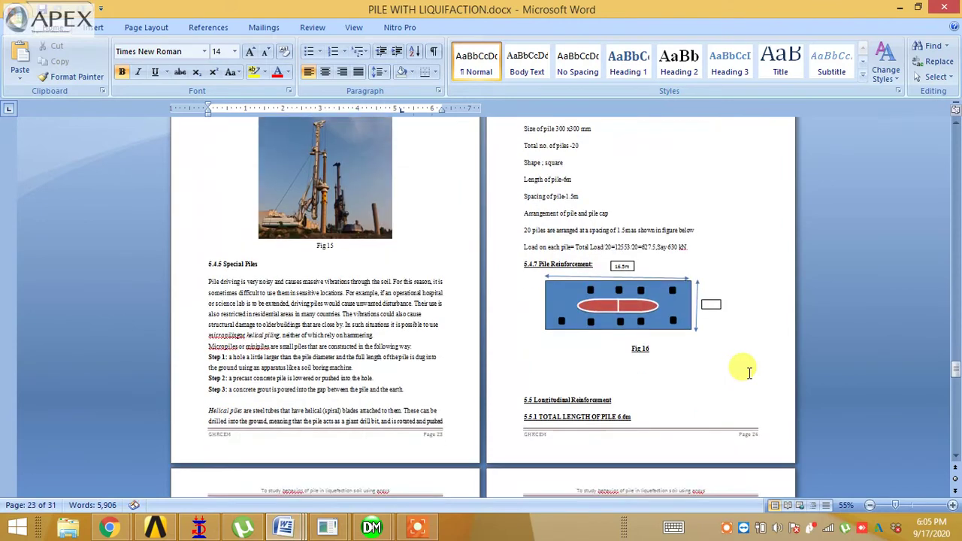
Step: Zoom in to 89%, move an upper-row pile marker to the upper-left corner of Fig 16 and make its empty dimension text box taller
{"action": "left_click", "coordinate": [907, 505]}
{"action": "scroll", "coordinate": [606, 371], "scroll_direction": "down", "scroll_amount": 12}
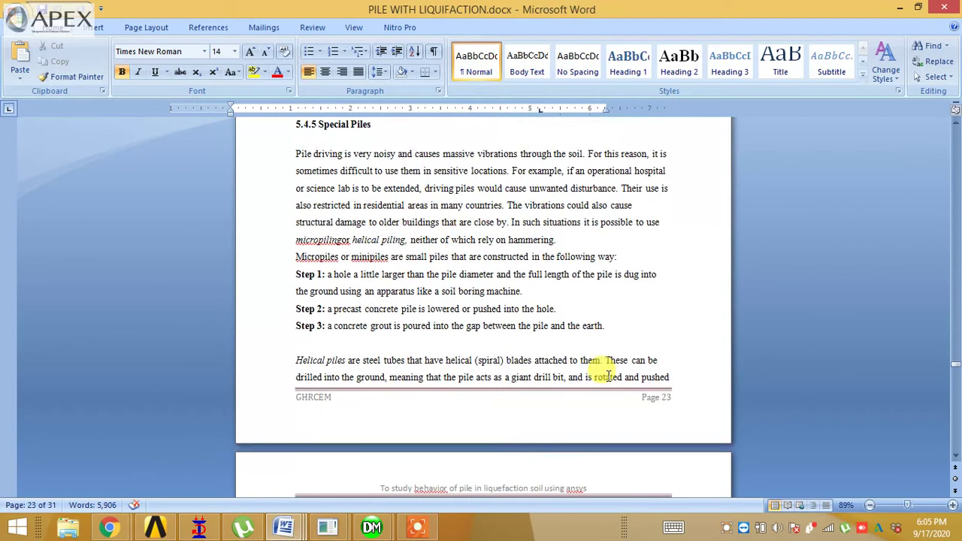
{"action": "scroll", "coordinate": [607, 376], "scroll_direction": "up", "scroll_amount": 2}
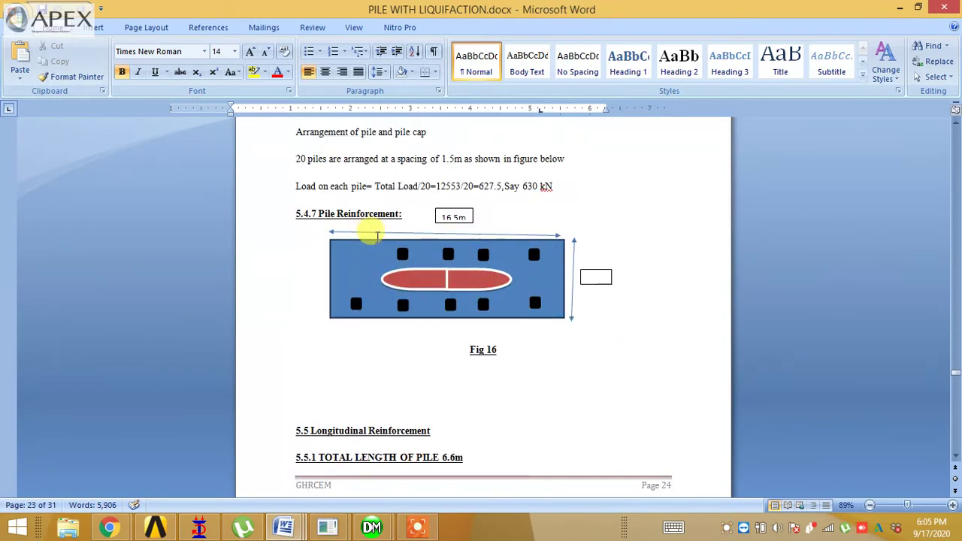
{"action": "left_click_drag", "start_coordinate": [392, 250], "coordinate": [346, 252]}
{"action": "left_click", "coordinate": [601, 280]}
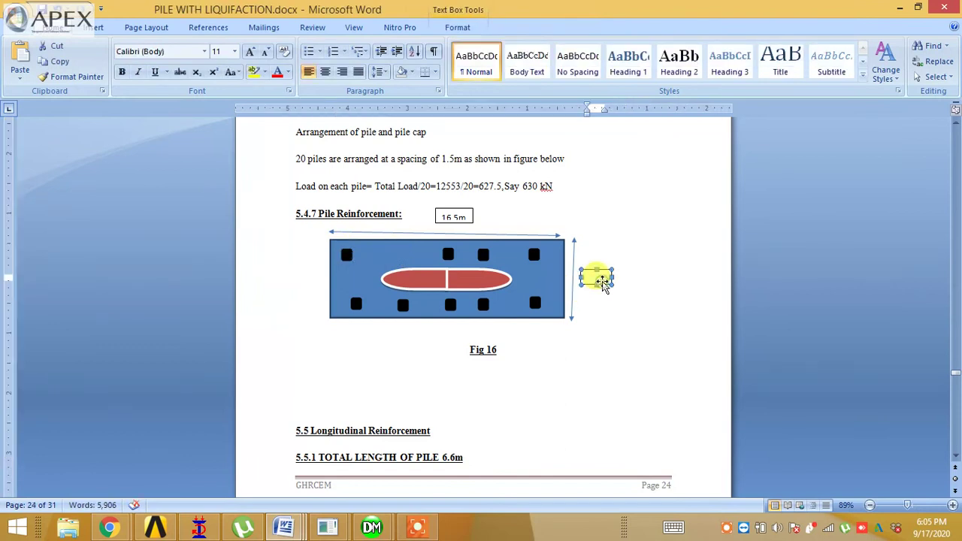
{"action": "left_click_drag", "start_coordinate": [596, 284], "coordinate": [595, 307]}
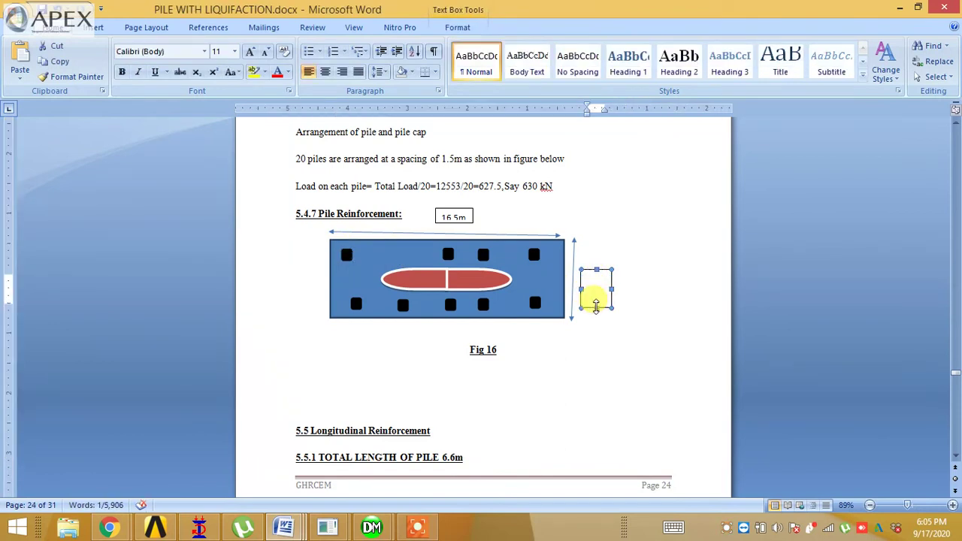
Step: Examine the pile parameters in section 5.4.6 and compare them with the pile arrangement in Fig 16
{"action": "scroll", "coordinate": [405, 231], "scroll_direction": "up", "scroll_amount": 6}
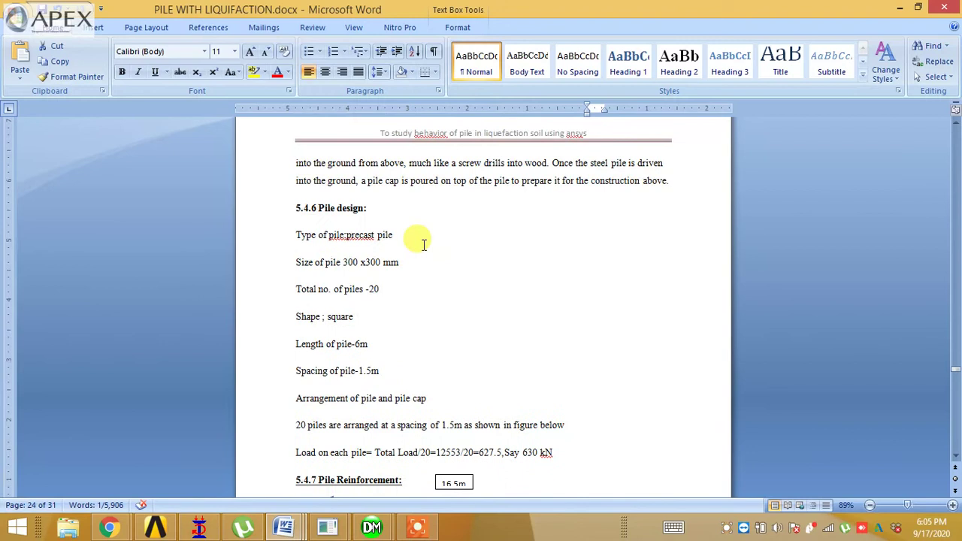
{"action": "scroll", "coordinate": [336, 241], "scroll_direction": "down", "scroll_amount": 1}
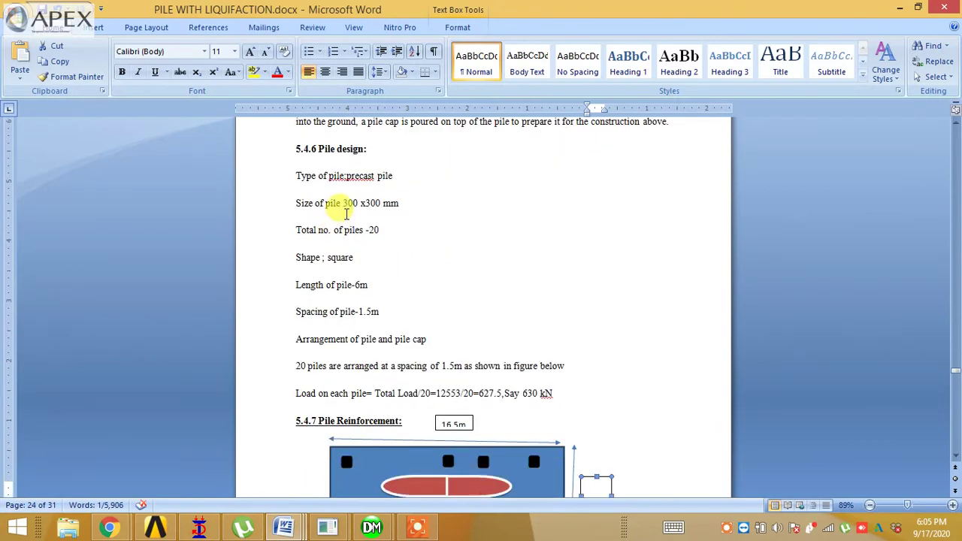
{"action": "scroll", "coordinate": [346, 213], "scroll_direction": "down", "scroll_amount": 2}
{"action": "scroll", "coordinate": [516, 342], "scroll_direction": "up", "scroll_amount": 1}
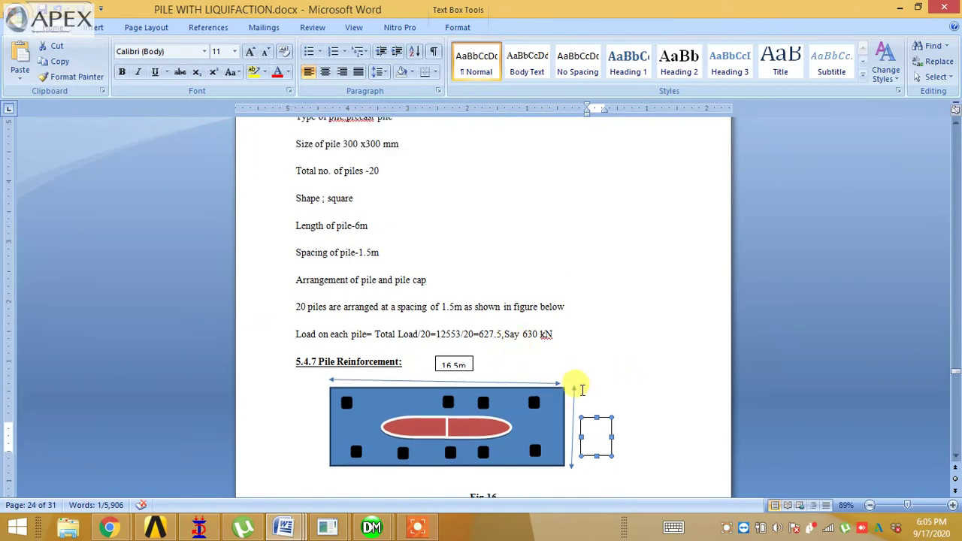
{"action": "scroll", "coordinate": [573, 421], "scroll_direction": "up", "scroll_amount": 1}
{"action": "scroll", "coordinate": [565, 402], "scroll_direction": "down", "scroll_amount": 1}
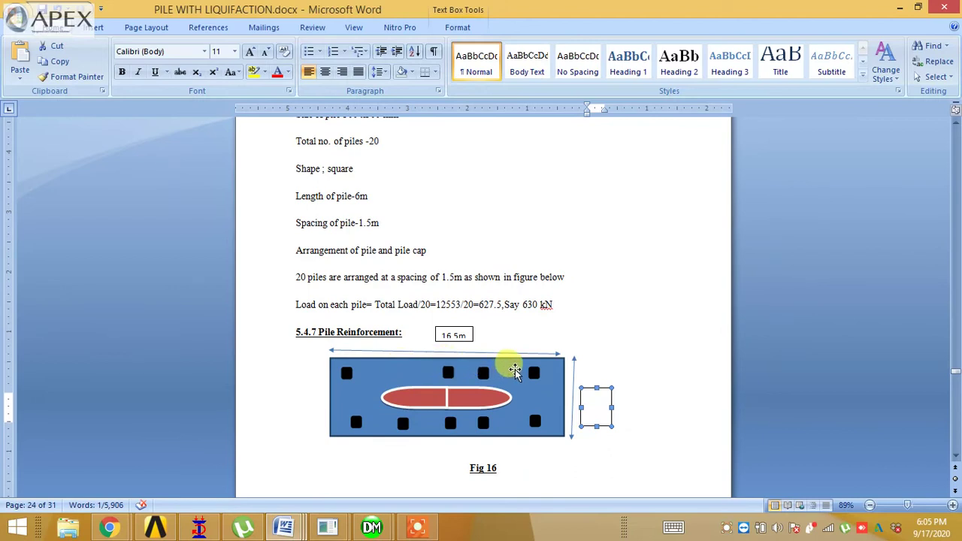
Step: Minimize the liquefaction report and switch to the ANSYS Workbench project
{"action": "left_click", "coordinate": [901, 12]}
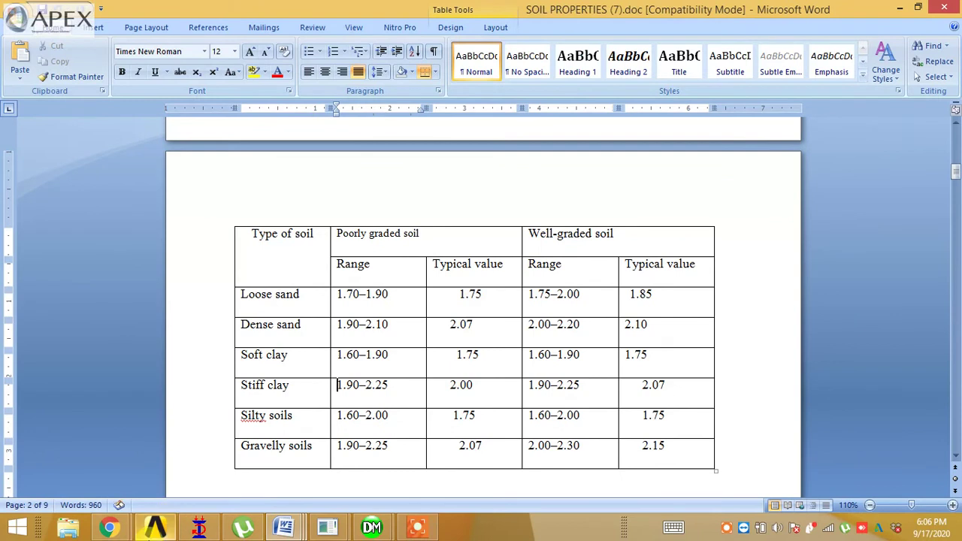
{"action": "mouse_move", "coordinate": [199, 526]}
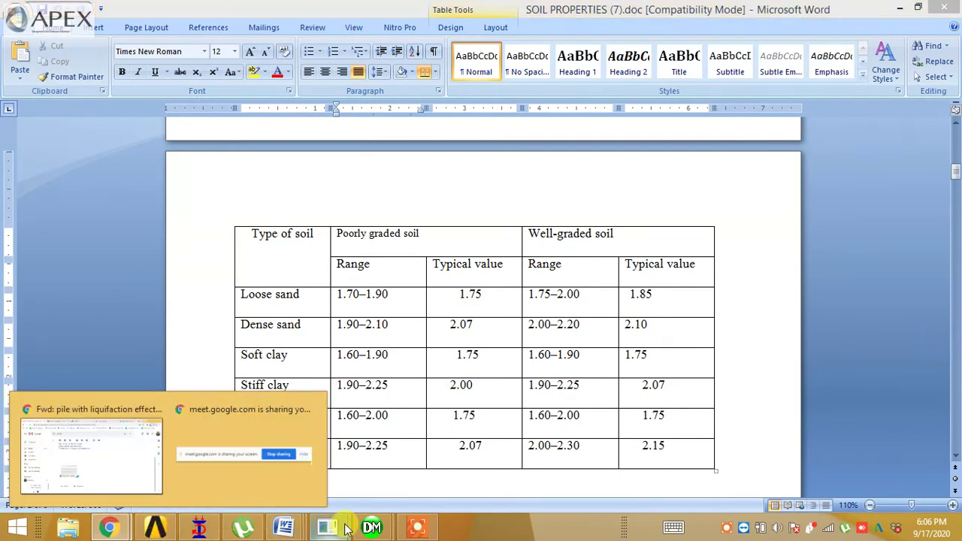
{"action": "left_click", "coordinate": [154, 529]}
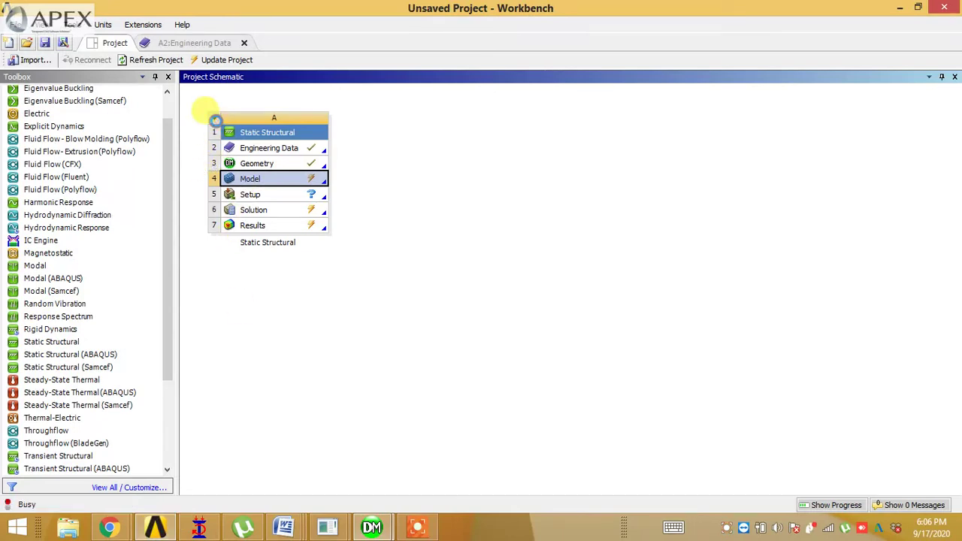
Step: Duplicate the Static Structural system and open the copy's geometry in DesignModeler
{"action": "left_click", "coordinate": [216, 126]}
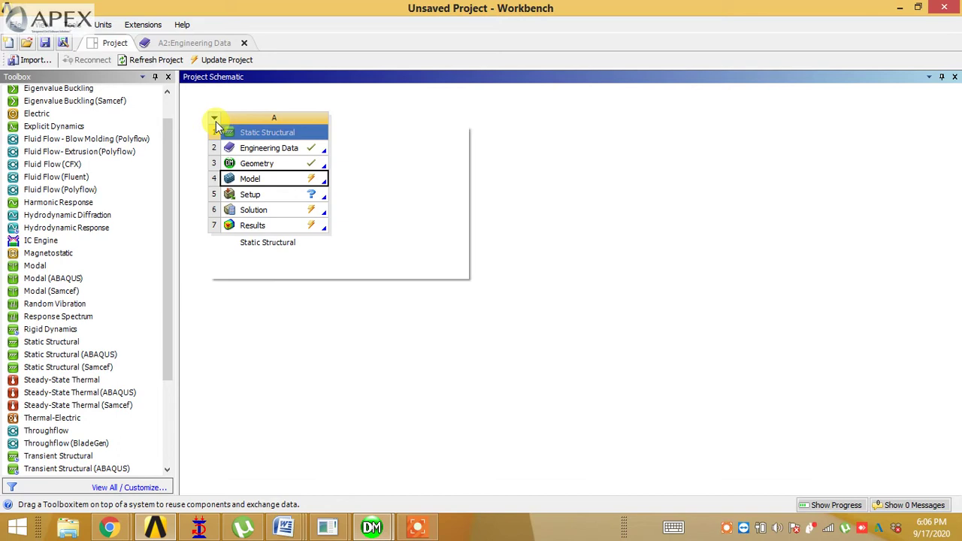
{"action": "left_click", "coordinate": [215, 119]}
{"action": "left_click", "coordinate": [247, 166]}
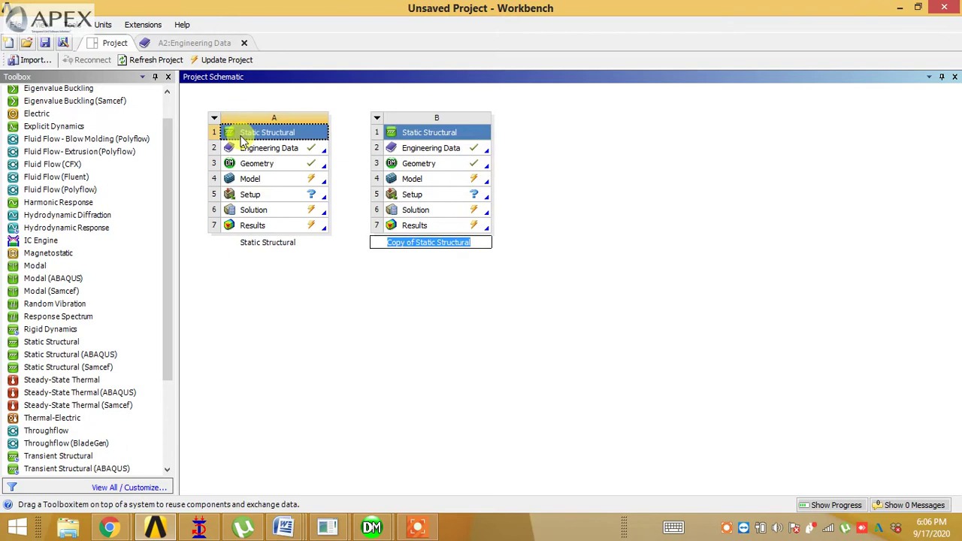
{"action": "left_click", "coordinate": [560, 286]}
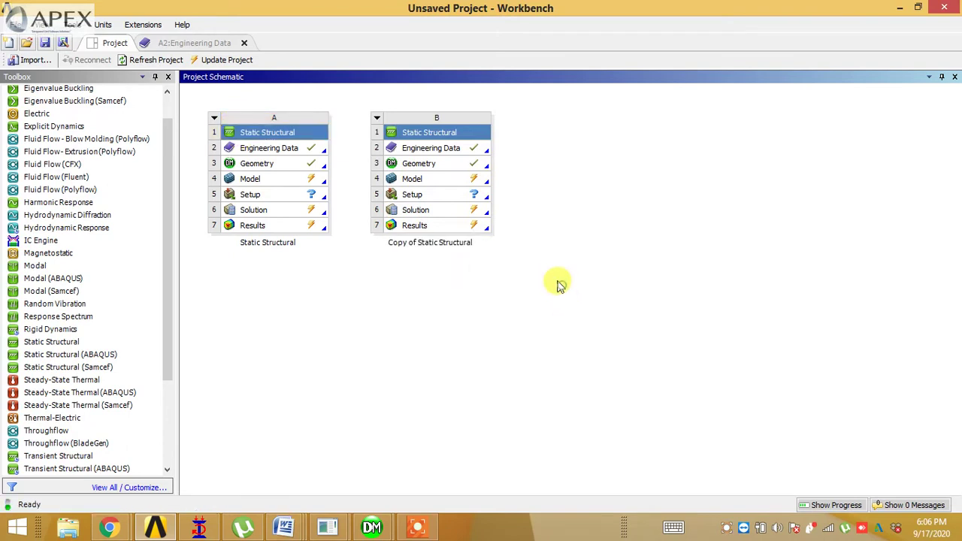
{"action": "left_click", "coordinate": [422, 183]}
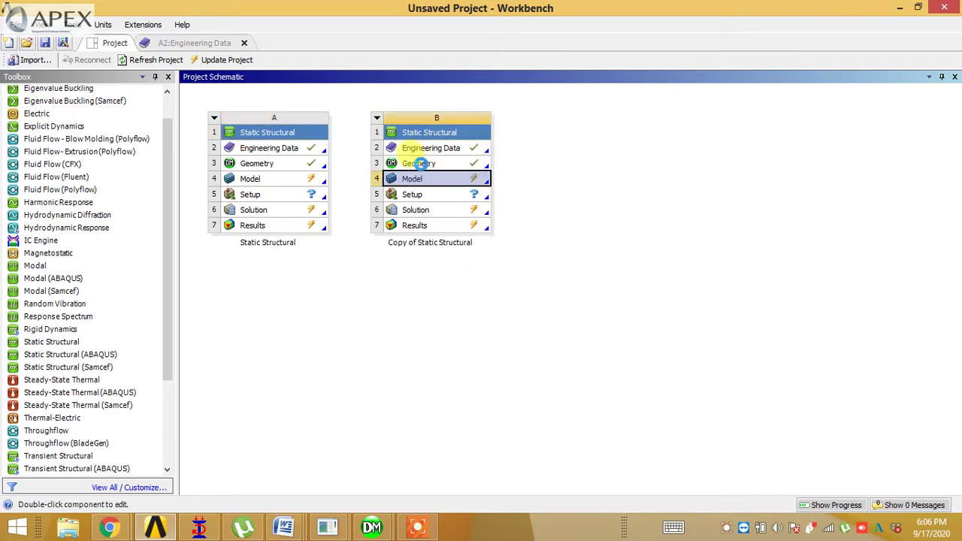
{"action": "double_click", "coordinate": [422, 163]}
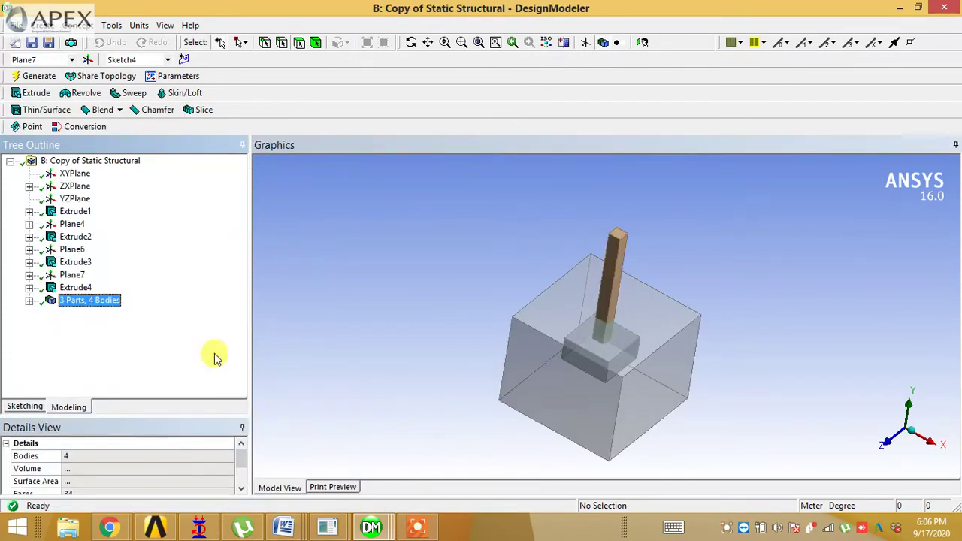
Step: Suppress Extrude4 and its base plane Plane7 in the copied model
{"action": "left_click", "coordinate": [71, 288]}
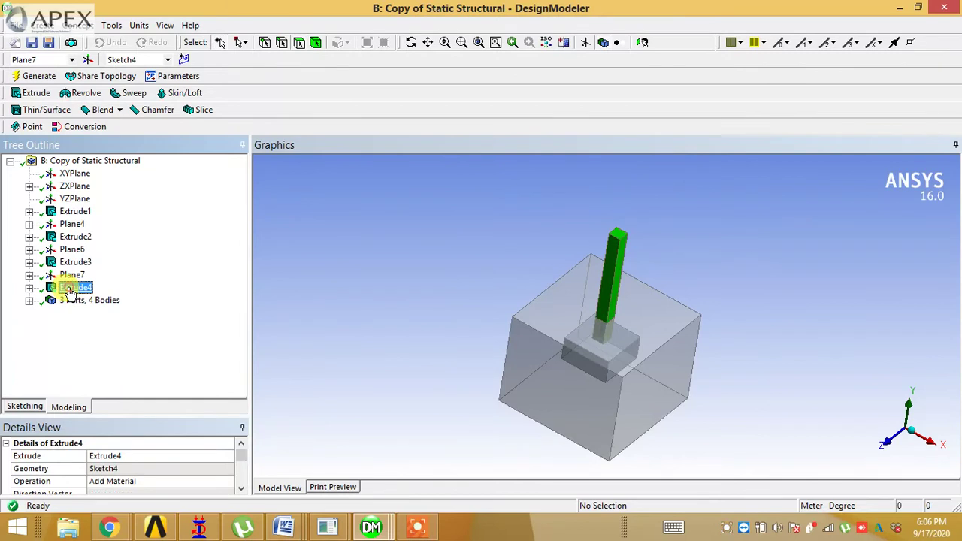
{"action": "right_click", "coordinate": [69, 292]}
{"action": "left_click", "coordinate": [94, 328]}
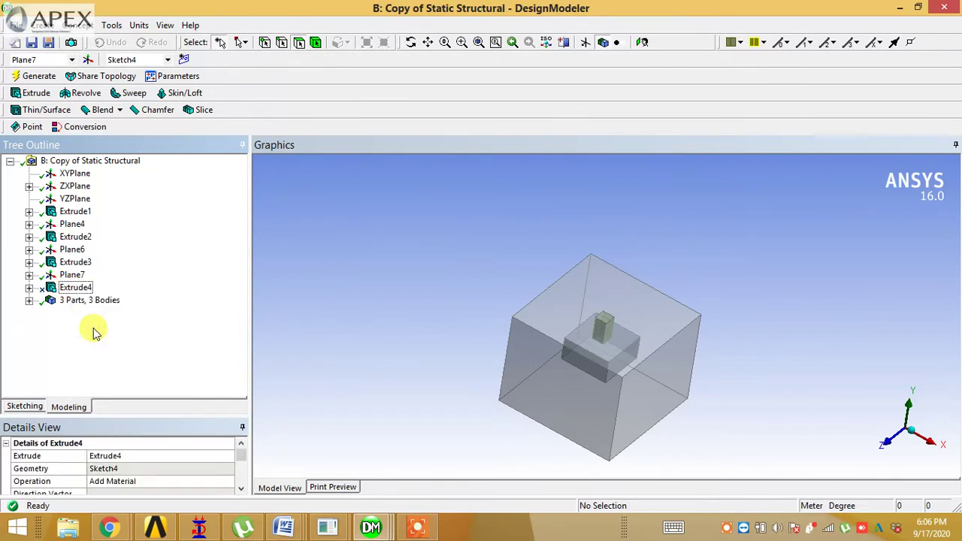
{"action": "left_click", "coordinate": [88, 265]}
{"action": "left_click", "coordinate": [85, 275]}
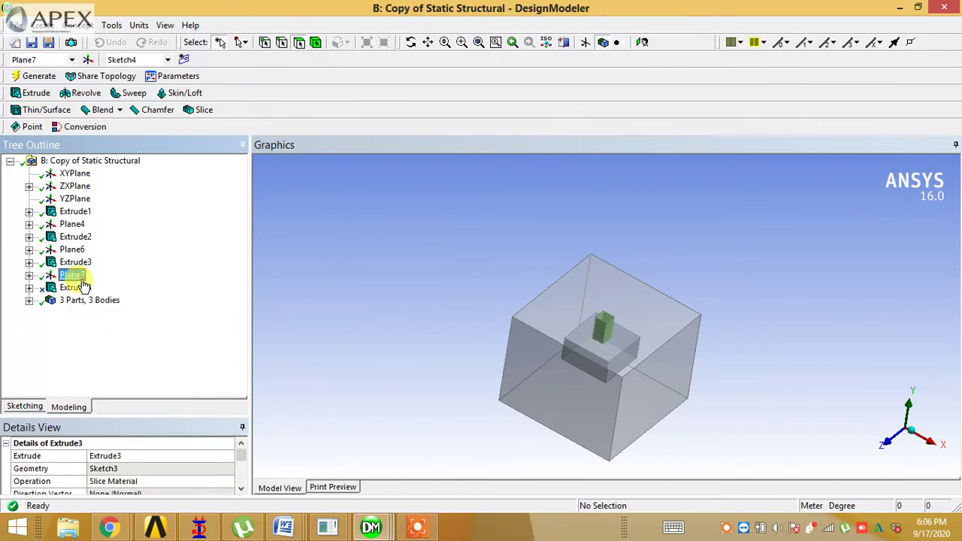
{"action": "right_click", "coordinate": [83, 276]}
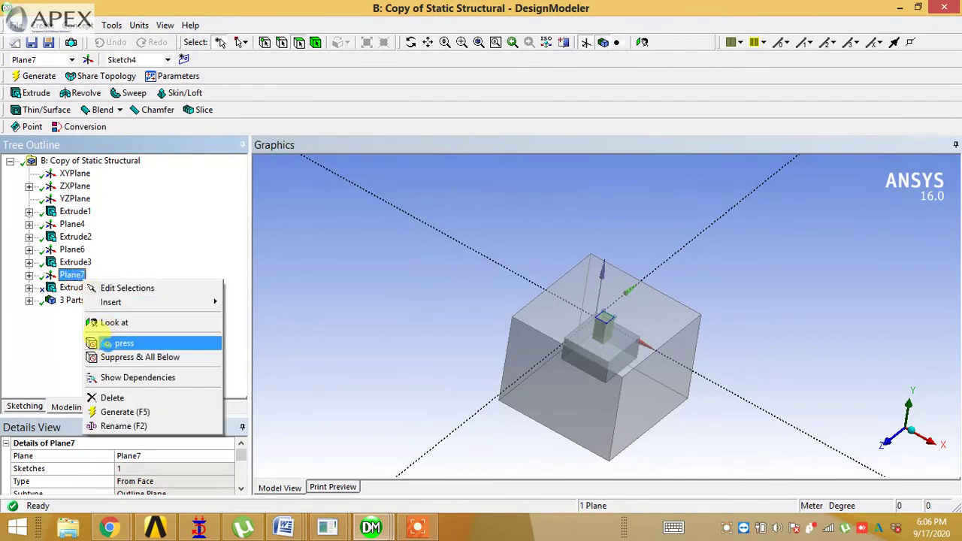
{"action": "left_click", "coordinate": [106, 339]}
Step: Suppress Extrude3 and its base plane Plane6 in the copied model
{"action": "left_click", "coordinate": [75, 263]}
{"action": "right_click", "coordinate": [75, 263]}
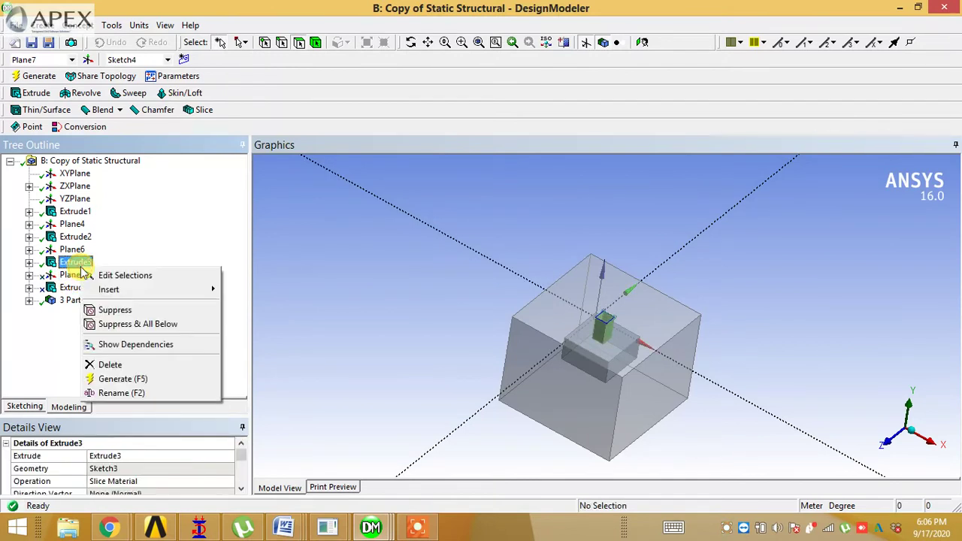
{"action": "left_click", "coordinate": [120, 311]}
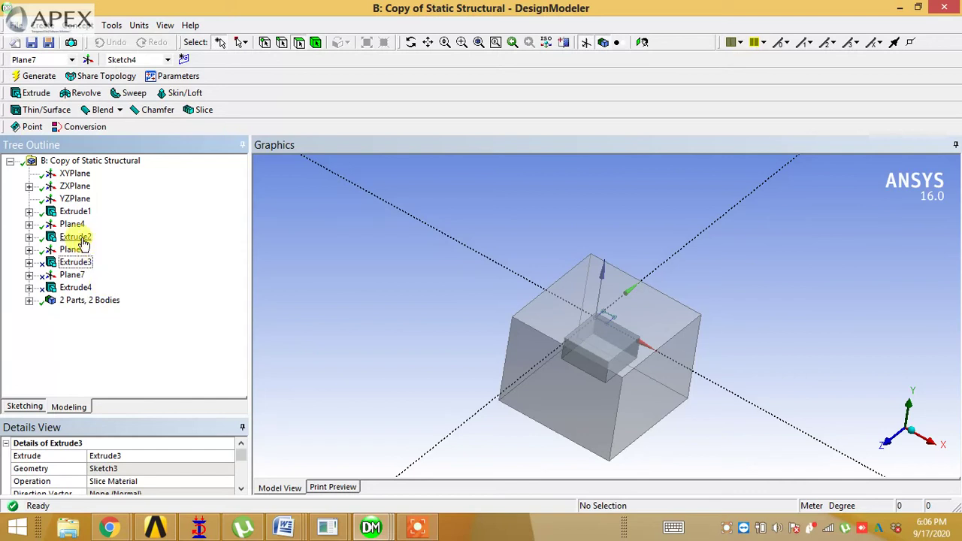
{"action": "right_click", "coordinate": [75, 251]}
{"action": "left_click", "coordinate": [114, 316]}
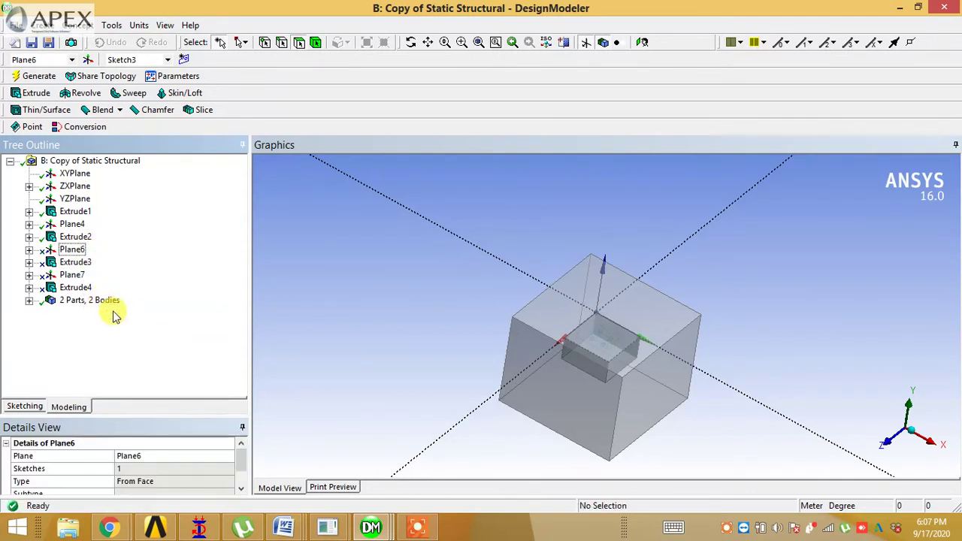
Step: Suppress Extrude2 and its base plane Plane4 in the copied model
{"action": "left_click", "coordinate": [73, 239]}
{"action": "right_click", "coordinate": [72, 239]}
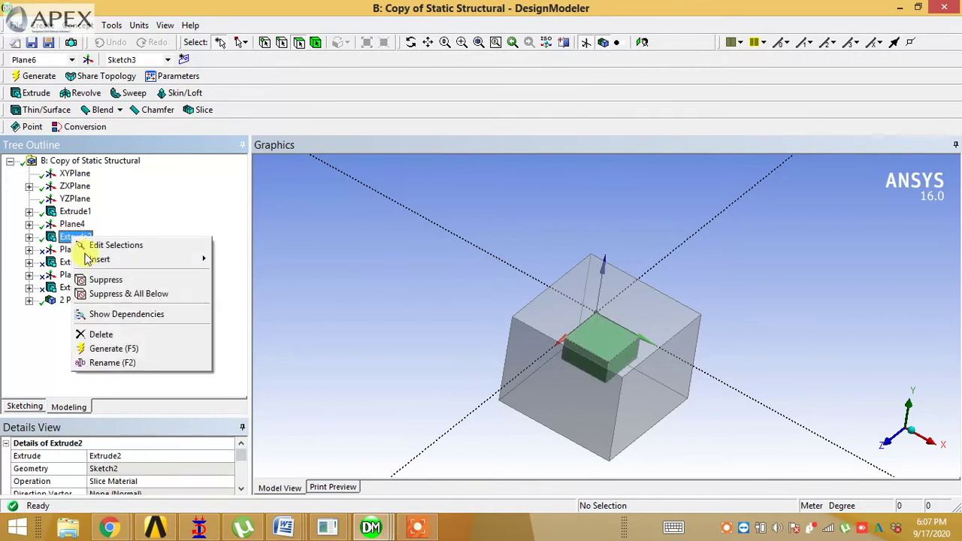
{"action": "left_click", "coordinate": [100, 278]}
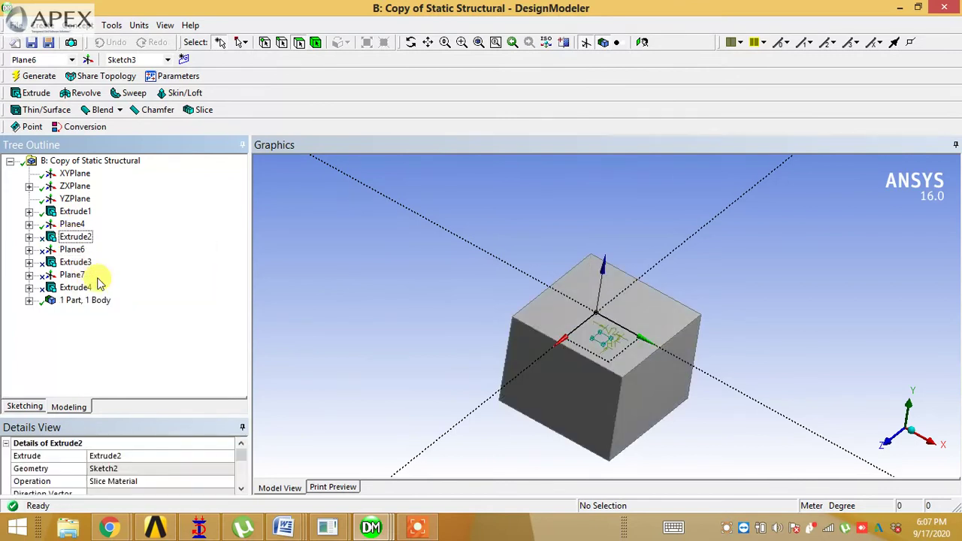
{"action": "middle_click_drag", "start_coordinate": [323, 374], "coordinate": [368, 353]}
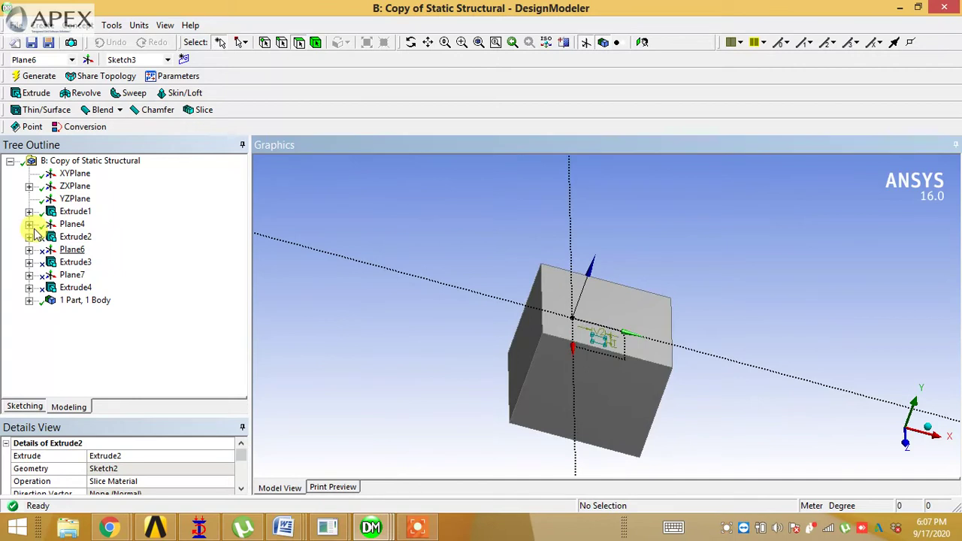
{"action": "left_click", "coordinate": [28, 212]}
{"action": "left_click", "coordinate": [69, 237]}
{"action": "right_click", "coordinate": [67, 237]}
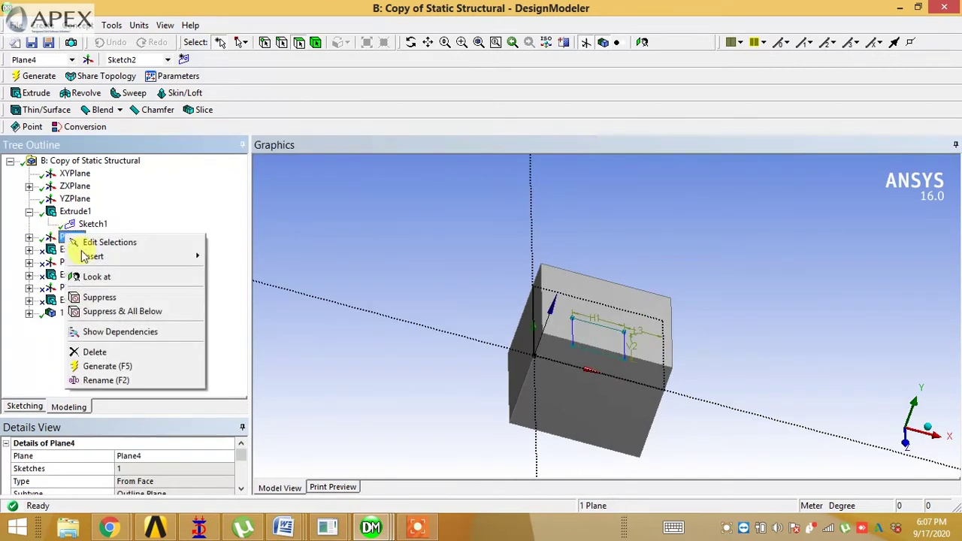
{"action": "left_click", "coordinate": [110, 299]}
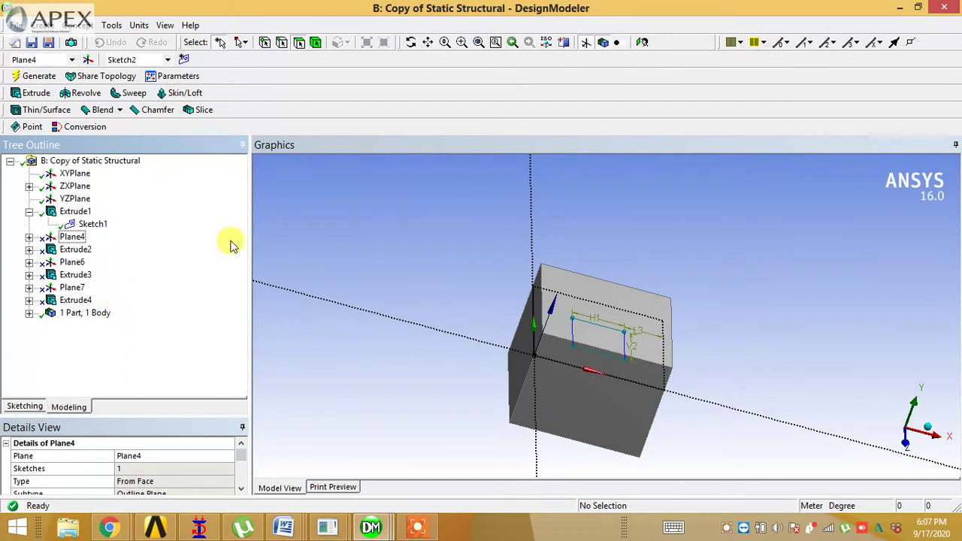
{"action": "left_click", "coordinate": [352, 239]}
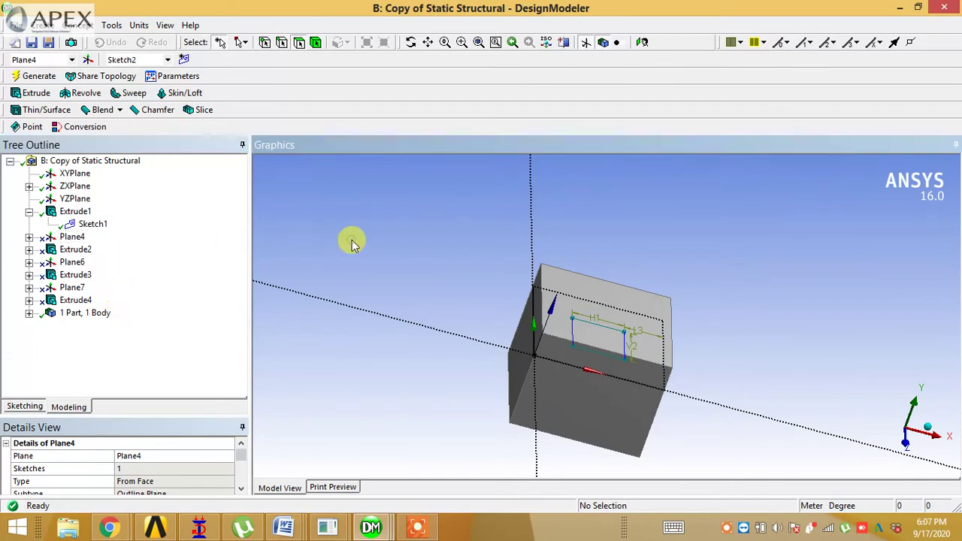
Step: Set both dimensions H1 and V2 of Sketch1 on the ZXPlane to 25 m and regenerate the model
{"action": "left_click", "coordinate": [30, 186]}
{"action": "left_click", "coordinate": [93, 198]}
{"action": "middle_click_drag", "start_coordinate": [357, 321], "coordinate": [352, 331]}
{"action": "left_click", "coordinate": [241, 489]}
{"action": "left_click", "coordinate": [241, 489]}
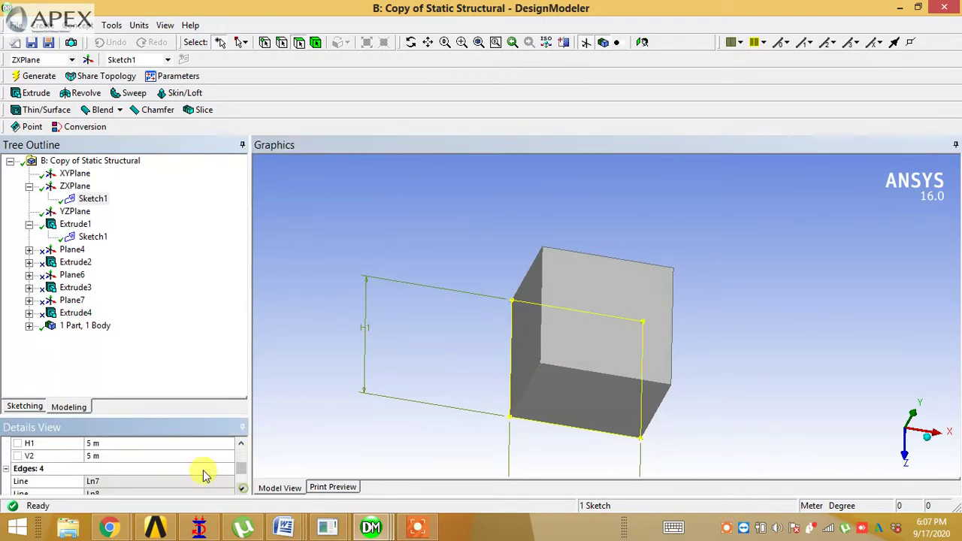
{"action": "left_click", "coordinate": [119, 444]}
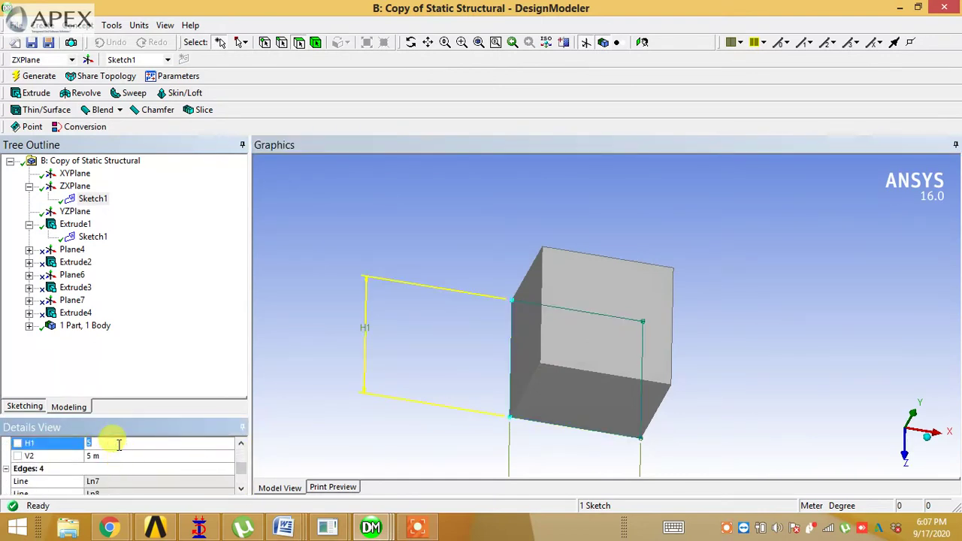
{"action": "type", "text": "25"}
{"action": "key", "text": "Return"}
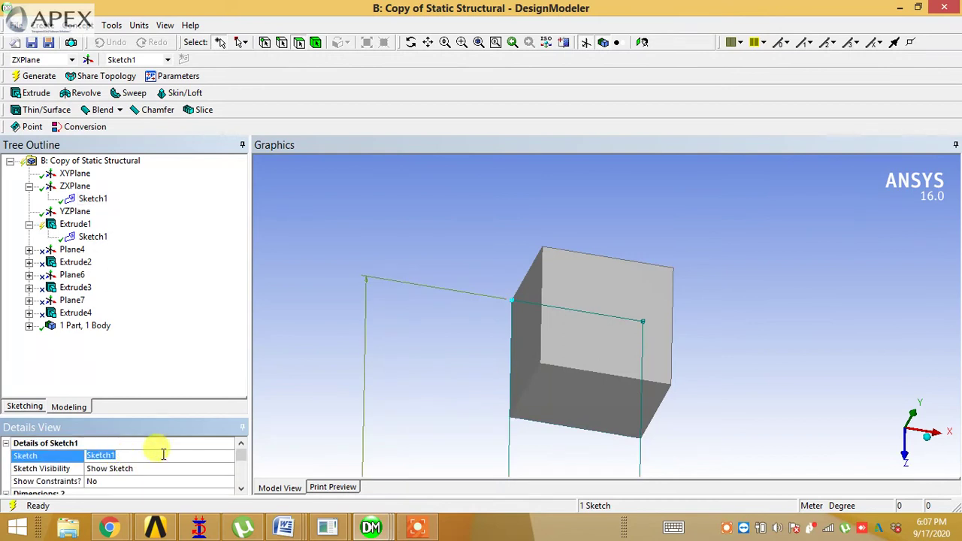
{"action": "left_click", "coordinate": [241, 489]}
{"action": "left_click", "coordinate": [241, 489]}
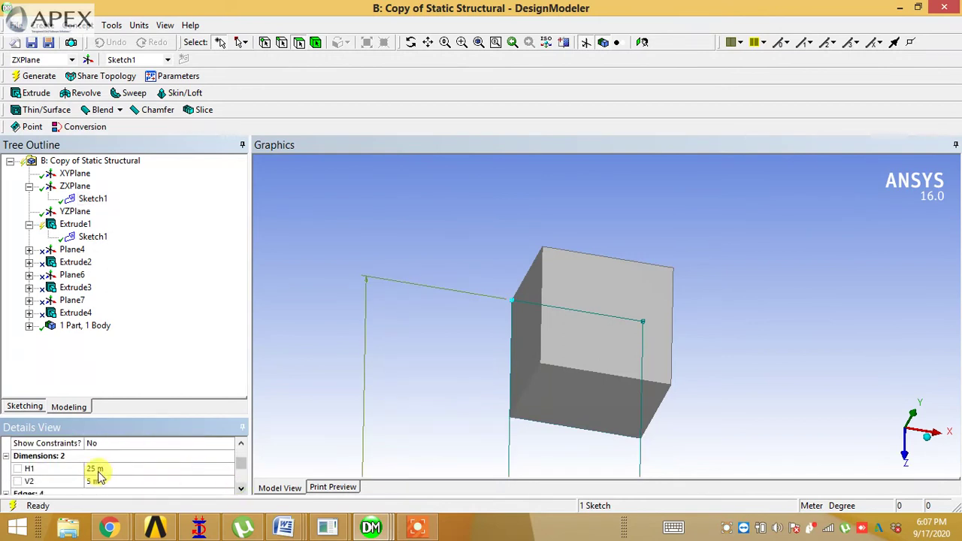
{"action": "left_click", "coordinate": [95, 481]}
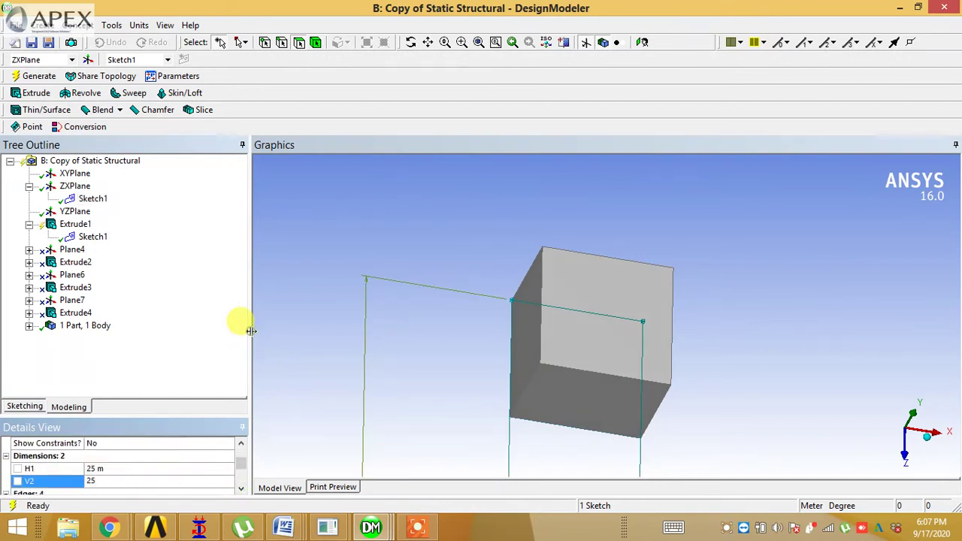
{"action": "left_click", "coordinate": [36, 76]}
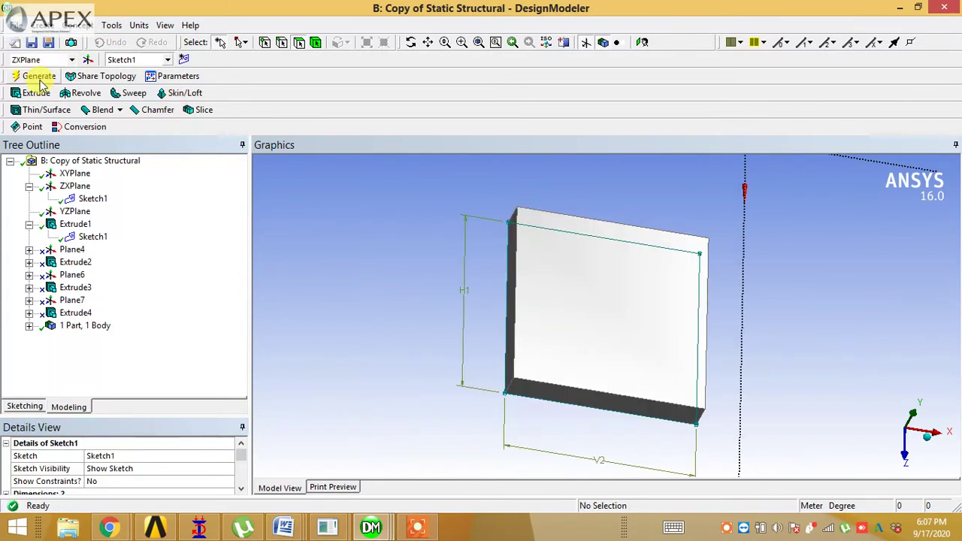
Step: Set the depth of Extrude1 to 20 m and regenerate the soil block
{"action": "left_click", "coordinate": [75, 224]}
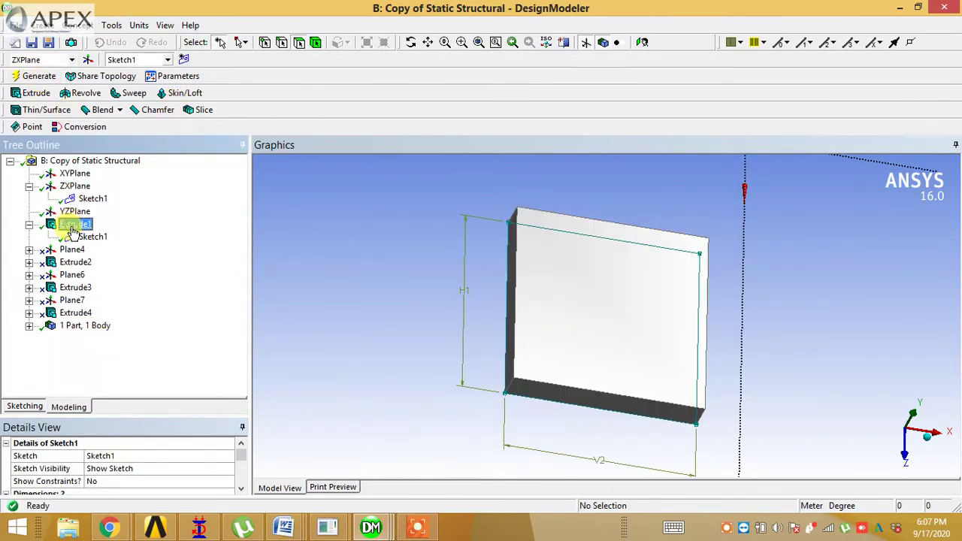
{"action": "left_click", "coordinate": [241, 489]}
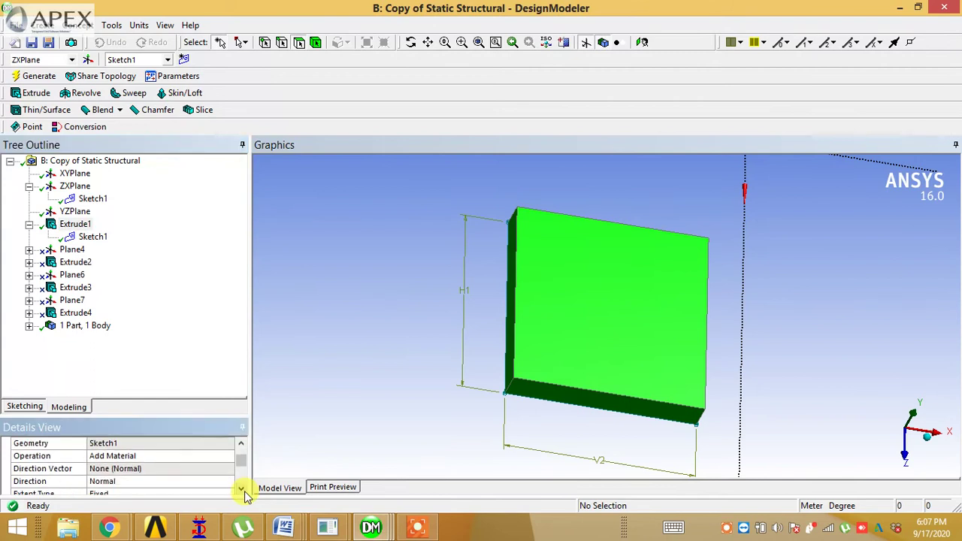
{"action": "left_click", "coordinate": [241, 489]}
{"action": "left_click", "coordinate": [241, 489]}
{"action": "left_click", "coordinate": [241, 489]}
{"action": "left_click", "coordinate": [138, 468]}
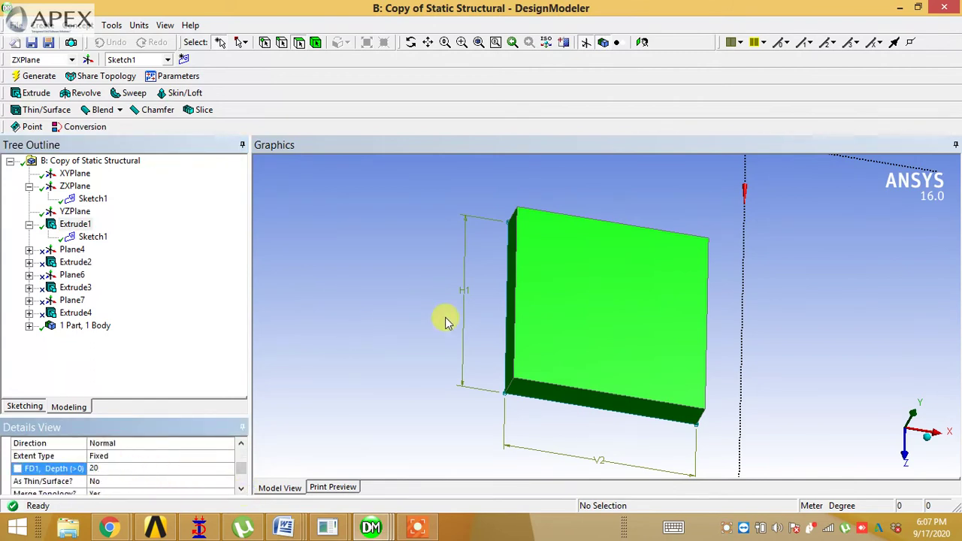
{"action": "key", "text": "Return"}
{"action": "left_click", "coordinate": [45, 76]}
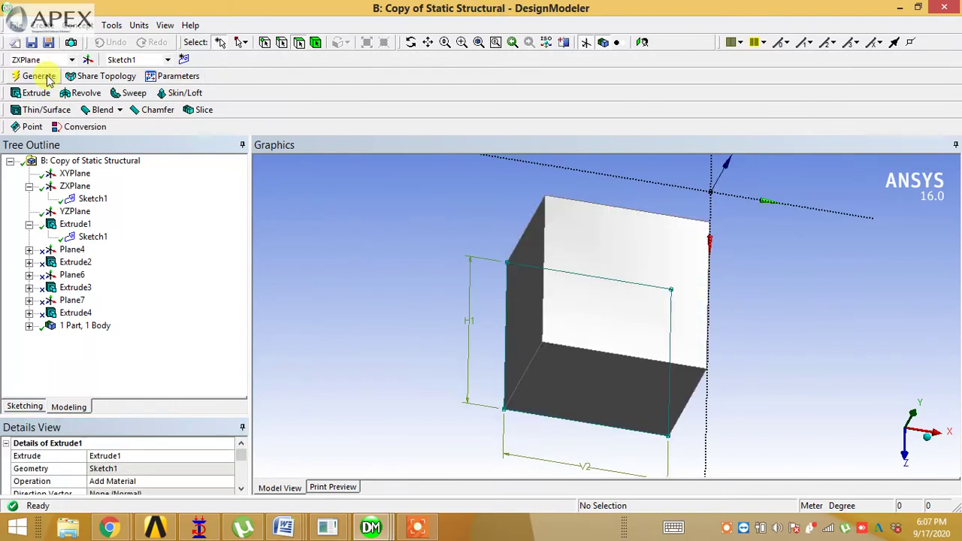
Step: Create a new From Face plane on the block's top face and generate it
{"action": "middle_click_drag", "start_coordinate": [564, 296], "coordinate": [453, 331]}
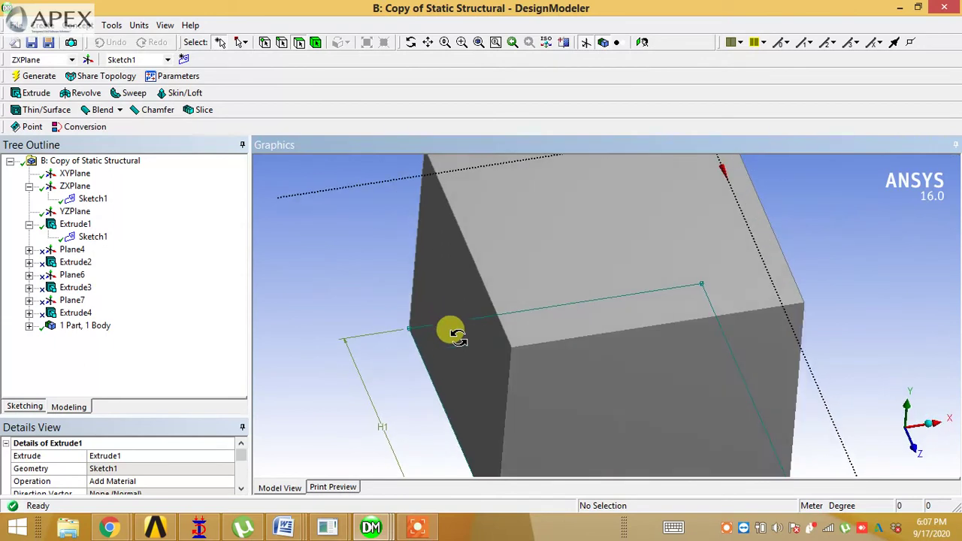
{"action": "scroll", "coordinate": [459, 337], "scroll_direction": "down", "scroll_amount": 5}
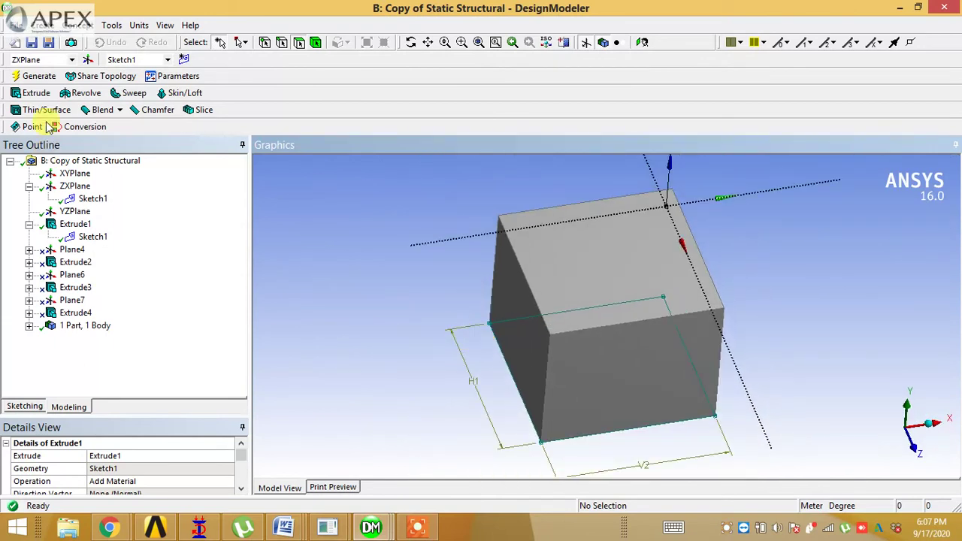
{"action": "left_click", "coordinate": [88, 59]}
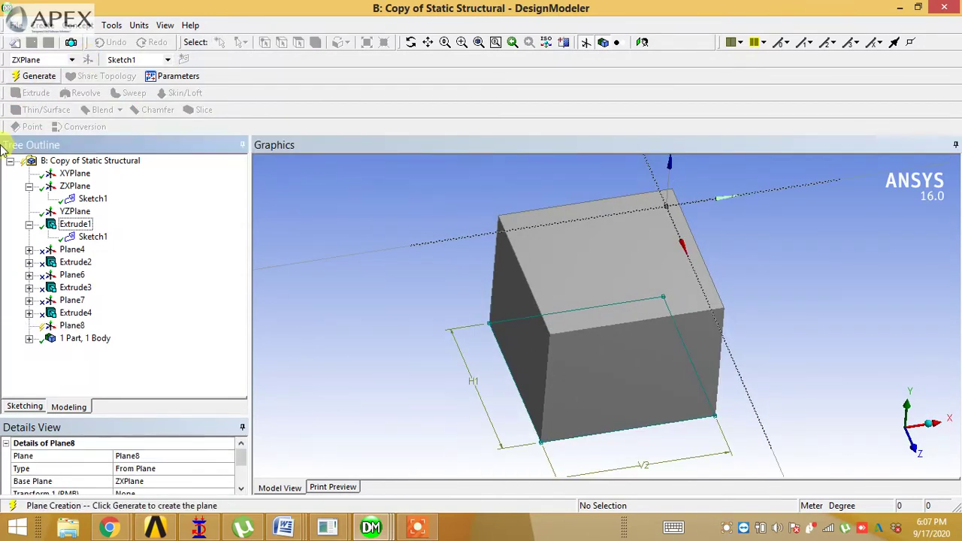
{"action": "left_click", "coordinate": [212, 468]}
{"action": "left_click", "coordinate": [227, 469]}
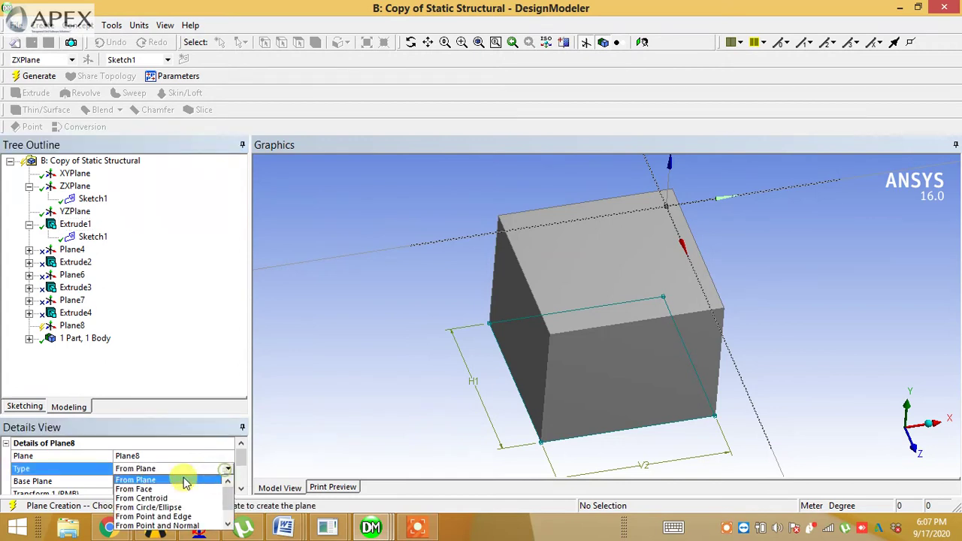
{"action": "left_click", "coordinate": [188, 491]}
{"action": "scroll", "coordinate": [142, 468], "scroll_direction": "down", "scroll_amount": 3}
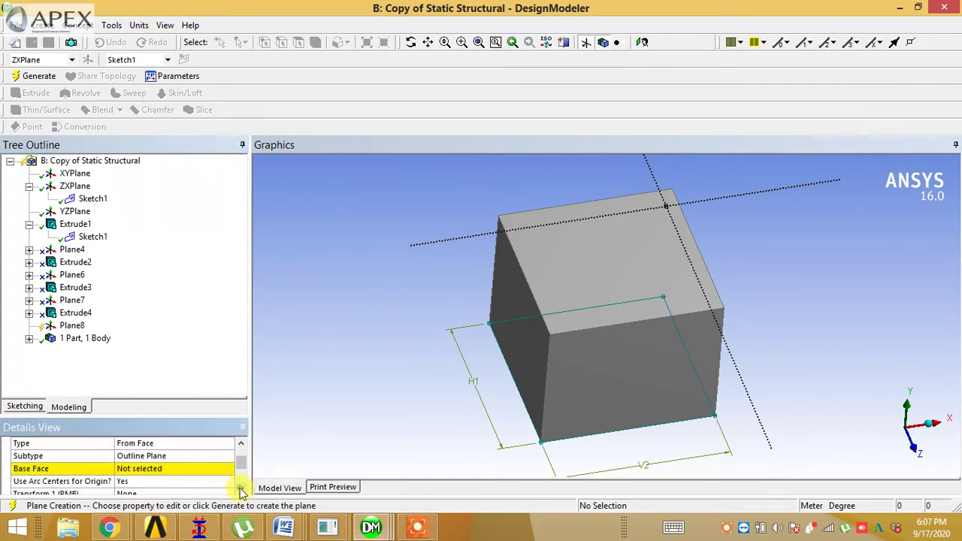
{"action": "left_click", "coordinate": [139, 456]}
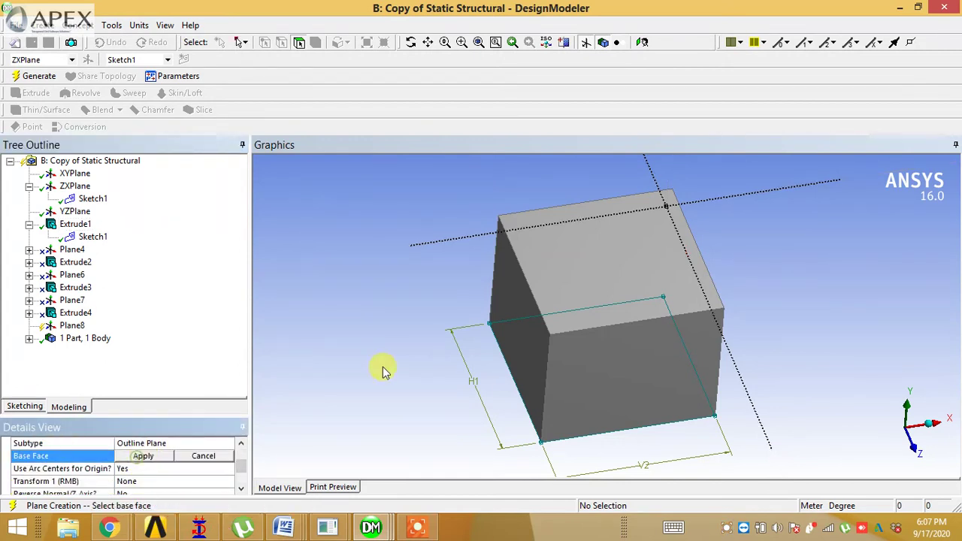
{"action": "left_click", "coordinate": [565, 270]}
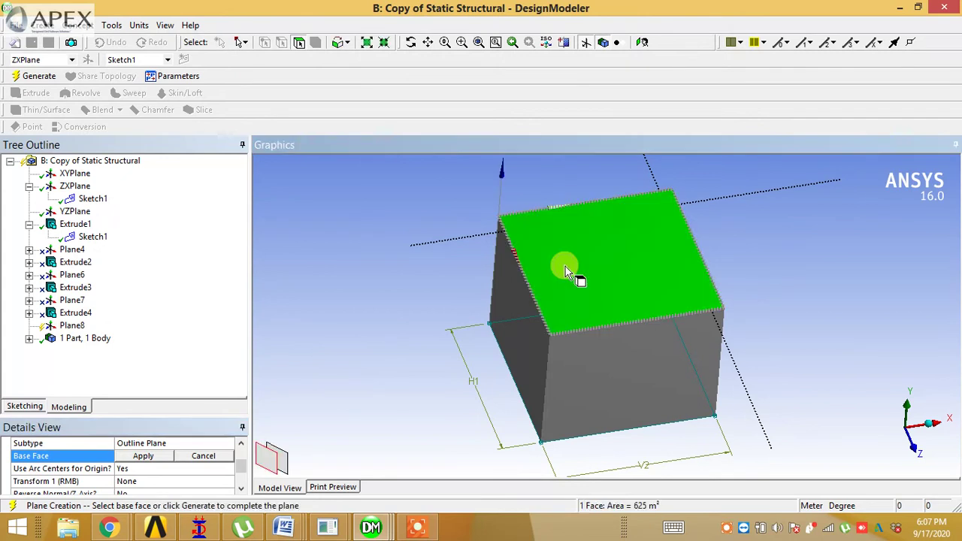
{"action": "left_click", "coordinate": [143, 456]}
{"action": "left_click", "coordinate": [36, 77]}
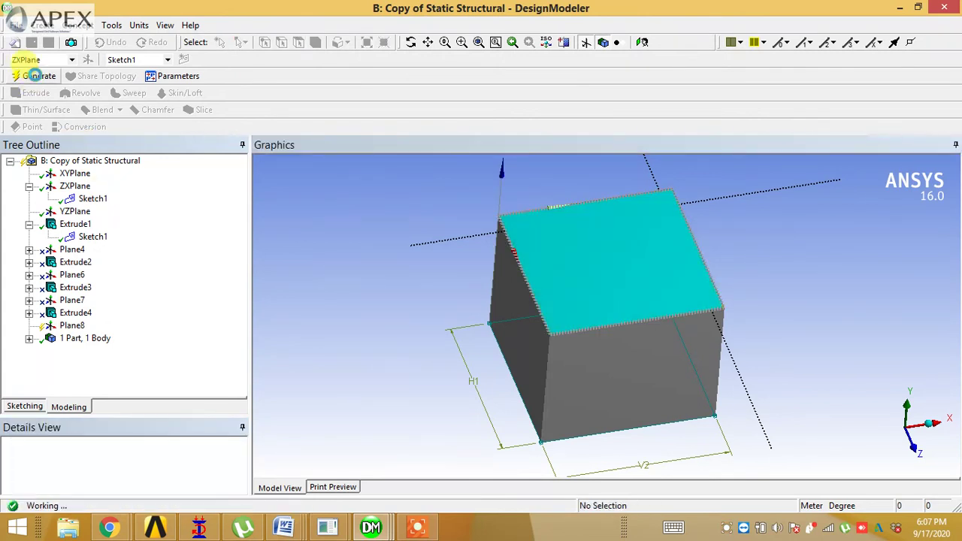
Step: Sketch a rectangle about 14 m by 6.4 m on the new plane, inside the block's top face
{"action": "left_click", "coordinate": [25, 406]}
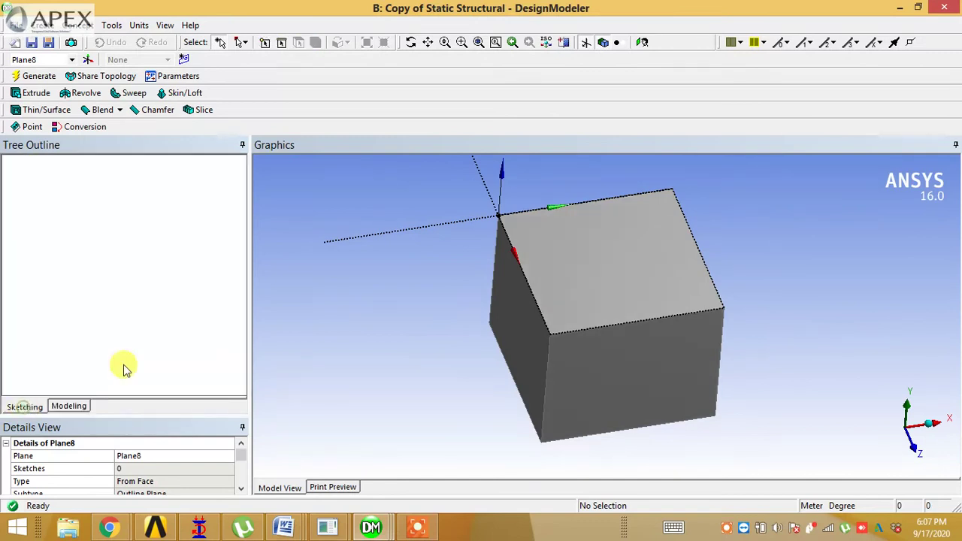
{"action": "left_click", "coordinate": [641, 42]}
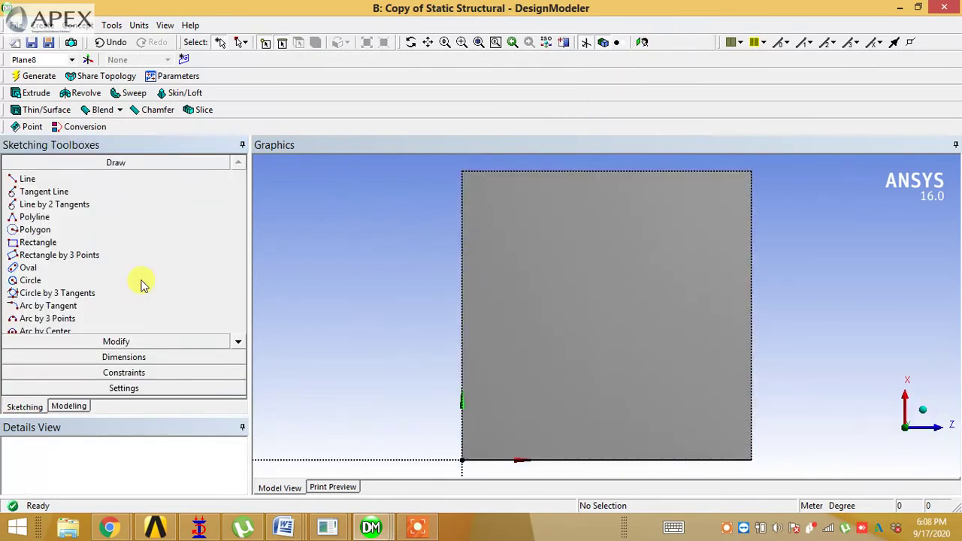
{"action": "left_click", "coordinate": [37, 242]}
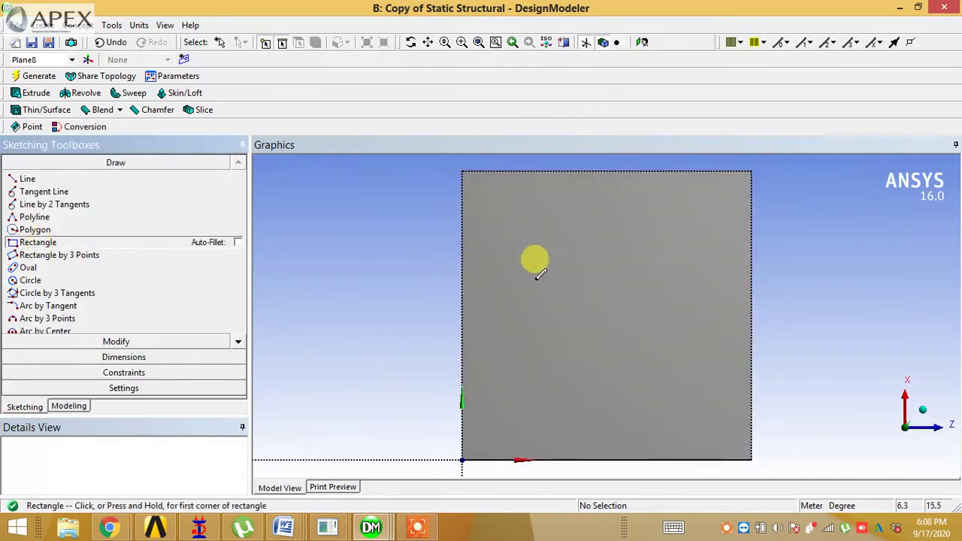
{"action": "left_click", "coordinate": [534, 280]}
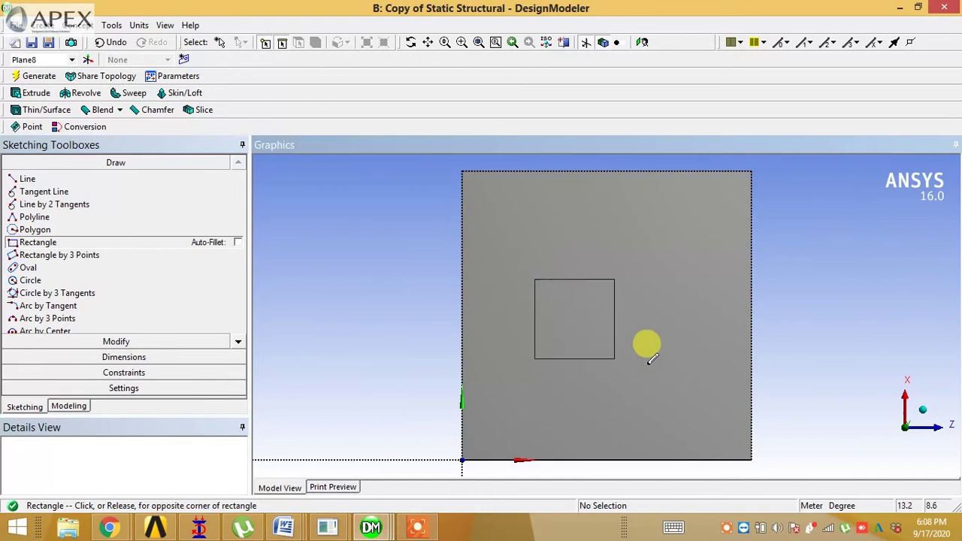
{"action": "left_click", "coordinate": [697, 352]}
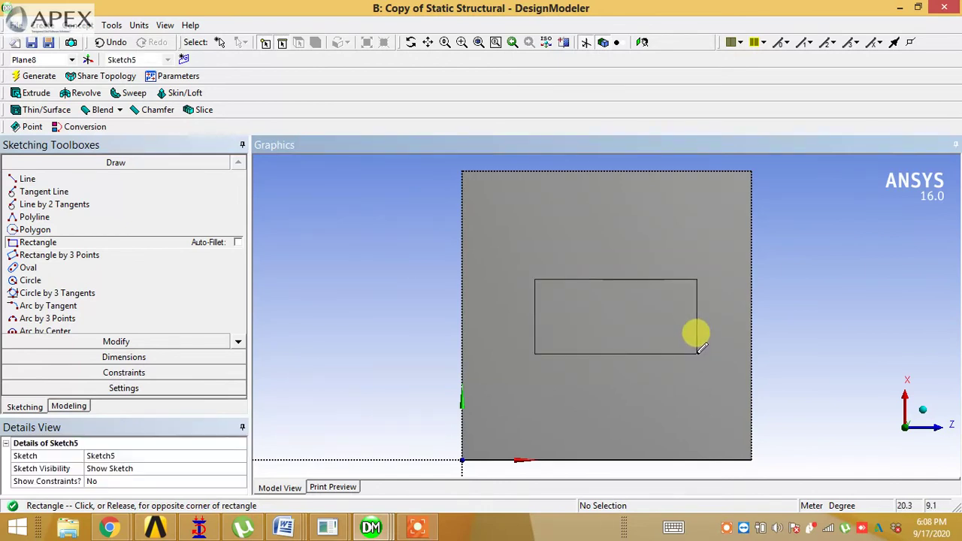
Step: Dimension the rectangle's horizontal edge and set its length to 16 m
{"action": "left_click", "coordinate": [69, 357]}
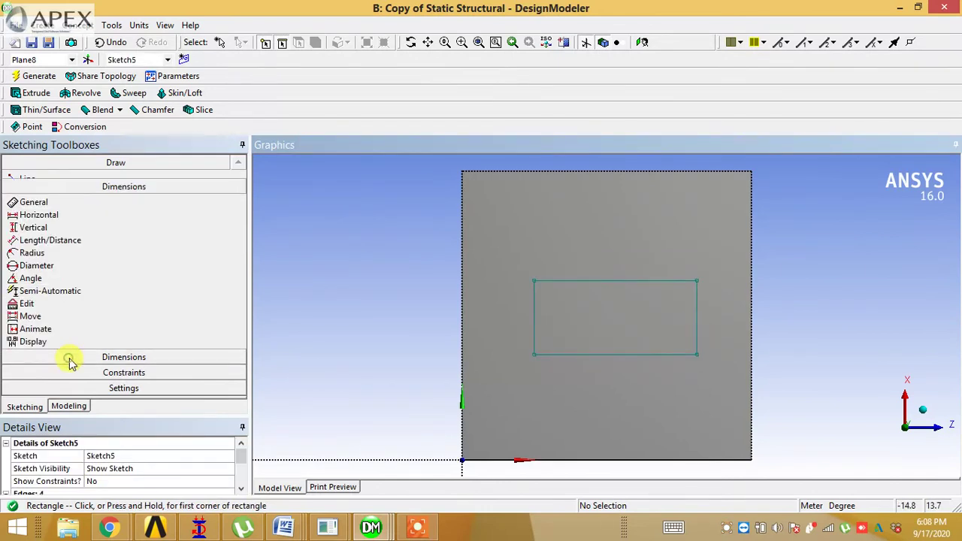
{"action": "left_click", "coordinate": [563, 271]}
{"action": "left_click", "coordinate": [560, 241]}
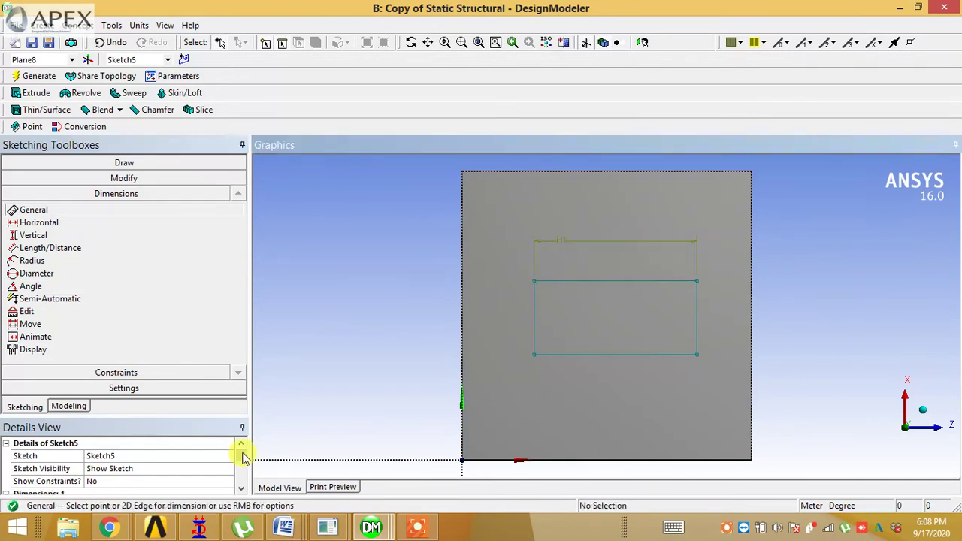
{"action": "left_click", "coordinate": [245, 489]}
{"action": "left_click", "coordinate": [245, 489]}
{"action": "left_click", "coordinate": [141, 466]}
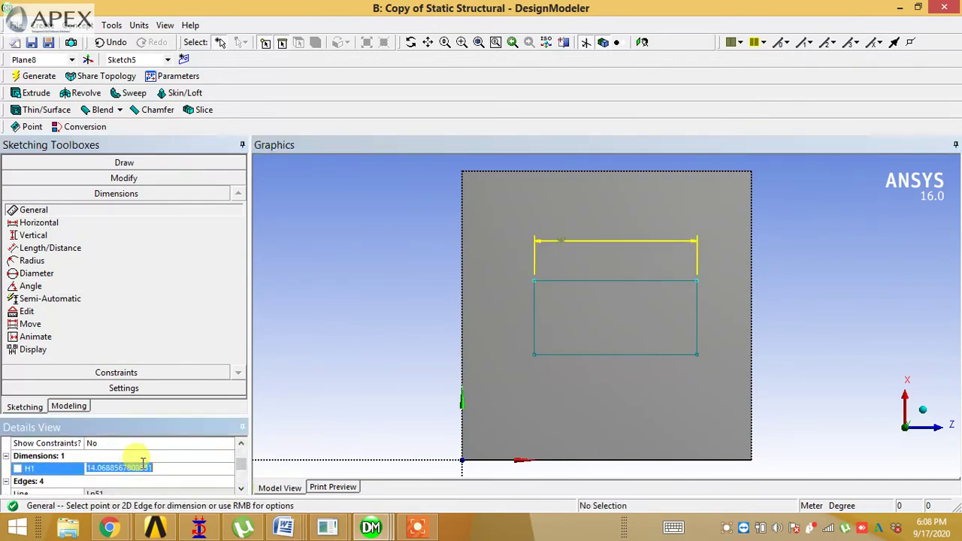
{"action": "key", "text": "Return"}
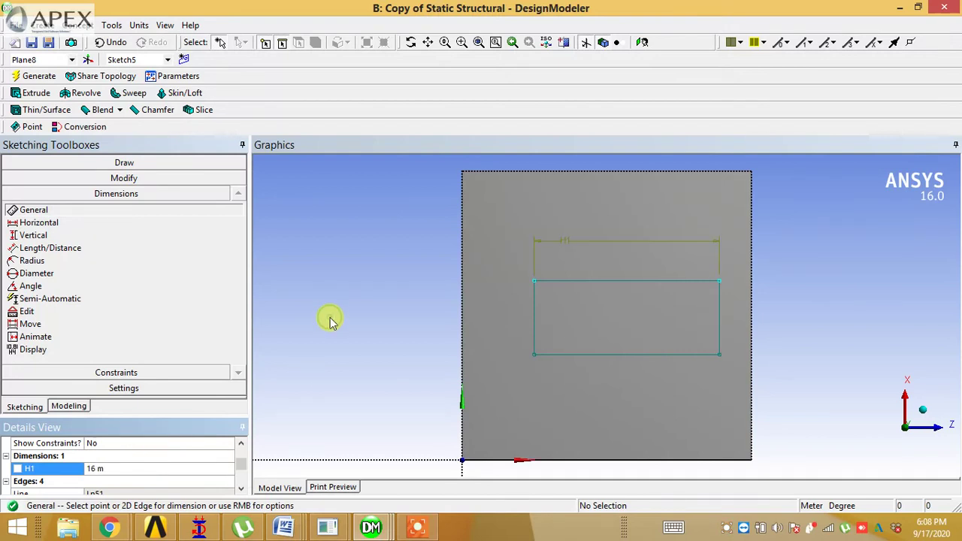
Step: Dimension the rectangle's vertical edge and set its length to 8 m
{"action": "left_click", "coordinate": [533, 324]}
{"action": "left_click", "coordinate": [494, 300]}
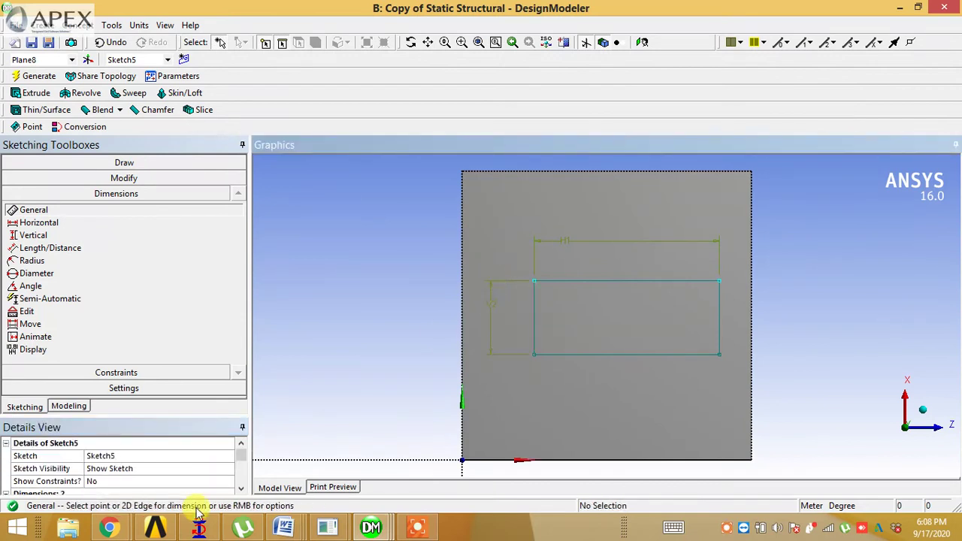
{"action": "scroll", "coordinate": [243, 490], "scroll_direction": "down", "scroll_amount": 2}
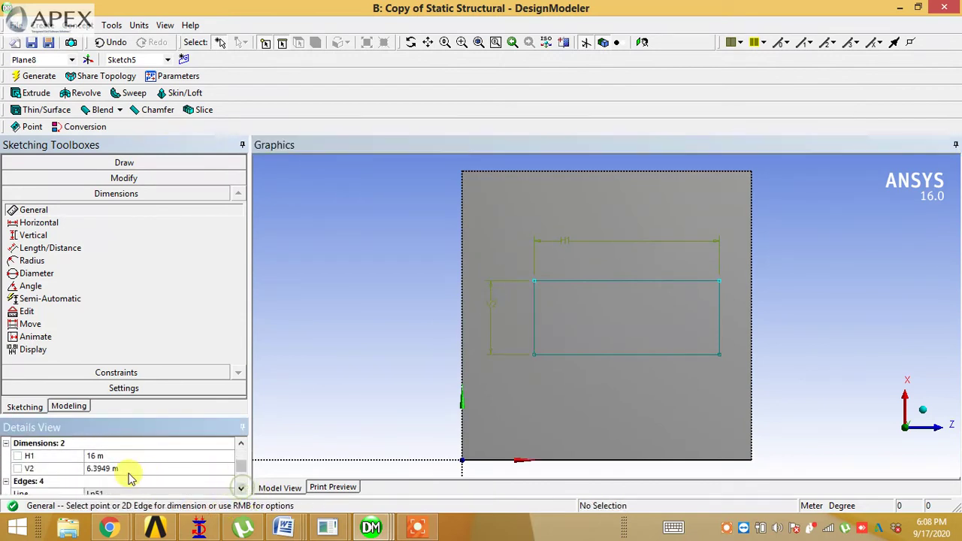
{"action": "left_click", "coordinate": [127, 468]}
{"action": "type", "text": "8"}
{"action": "key", "text": "Return"}
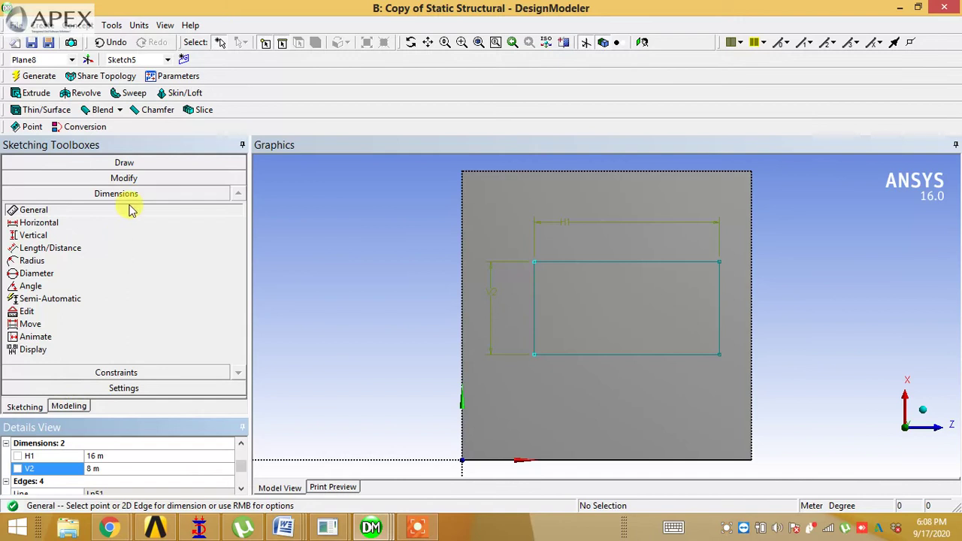
Step: Reposition the 16 m by 8 m rectangle with the Drag tool, closer to the centre of the block's top face
{"action": "left_click", "coordinate": [128, 179]}
{"action": "left_click", "coordinate": [33, 270]}
{"action": "mouse_move", "coordinate": [533, 259]}
{"action": "left_mouse_down"}
{"action": "mouse_move", "coordinate": [517, 254]}
{"action": "mouse_move", "coordinate": [519, 274]}
{"action": "left_mouse_up"}
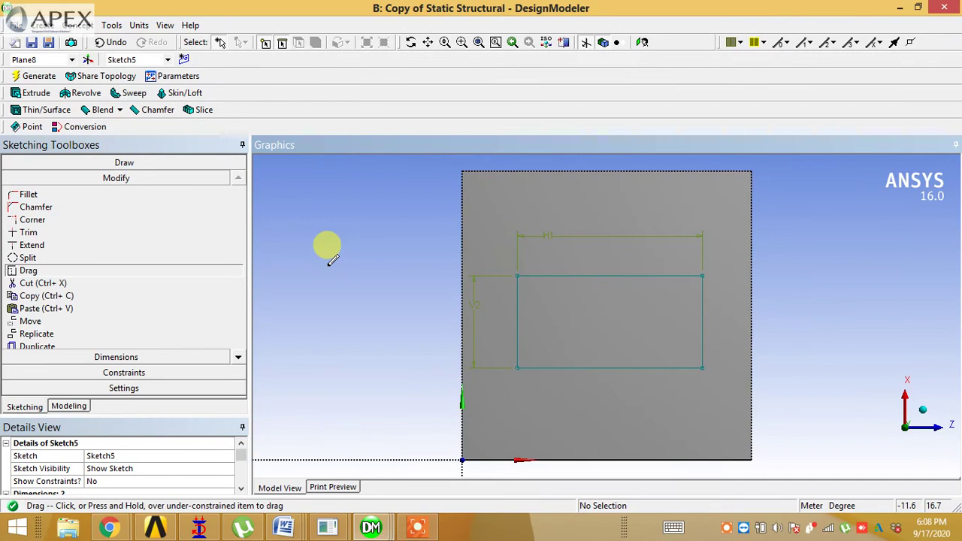
Step: Start an Extrude that uses the rectangle sketch on the block's top face as its geometry
{"action": "left_click", "coordinate": [69, 407]}
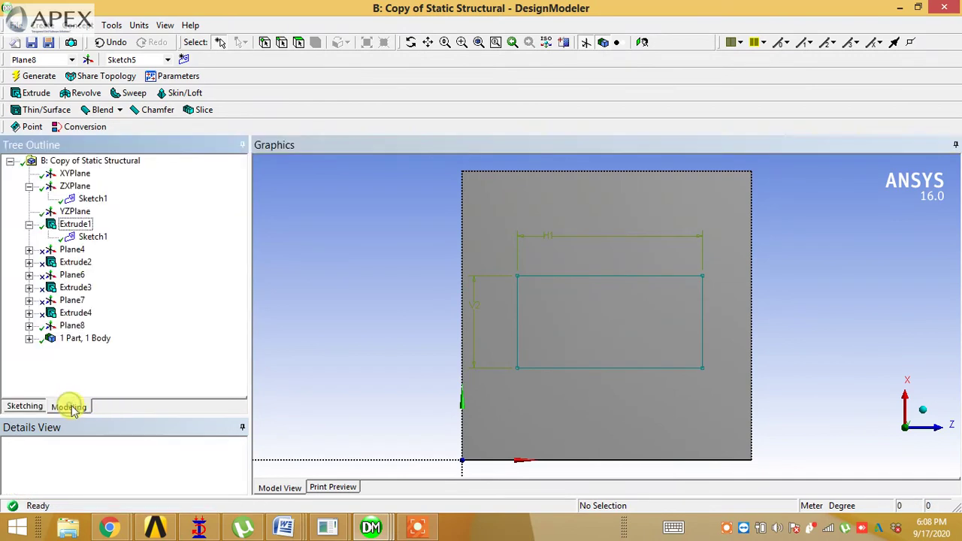
{"action": "left_click", "coordinate": [29, 326]}
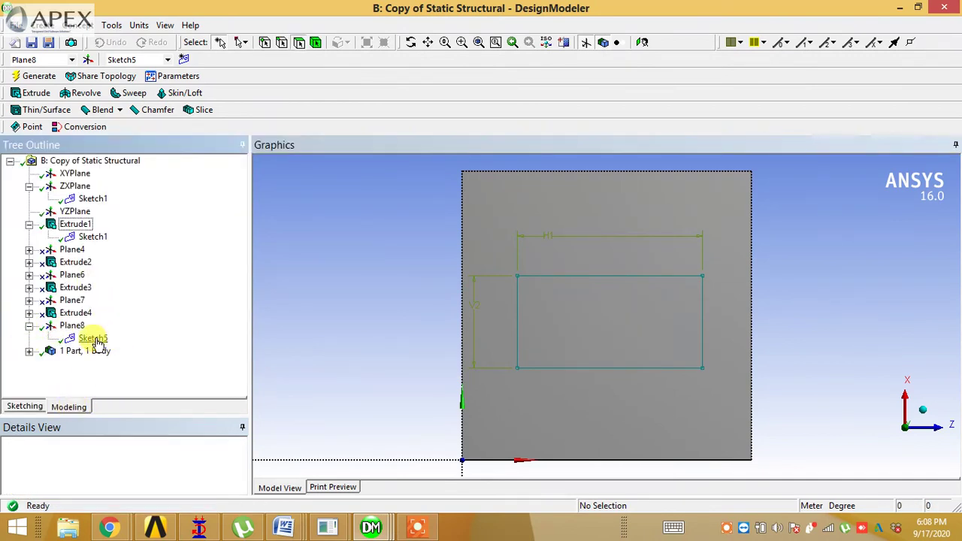
{"action": "left_click", "coordinate": [92, 338]}
{"action": "left_click", "coordinate": [924, 409]}
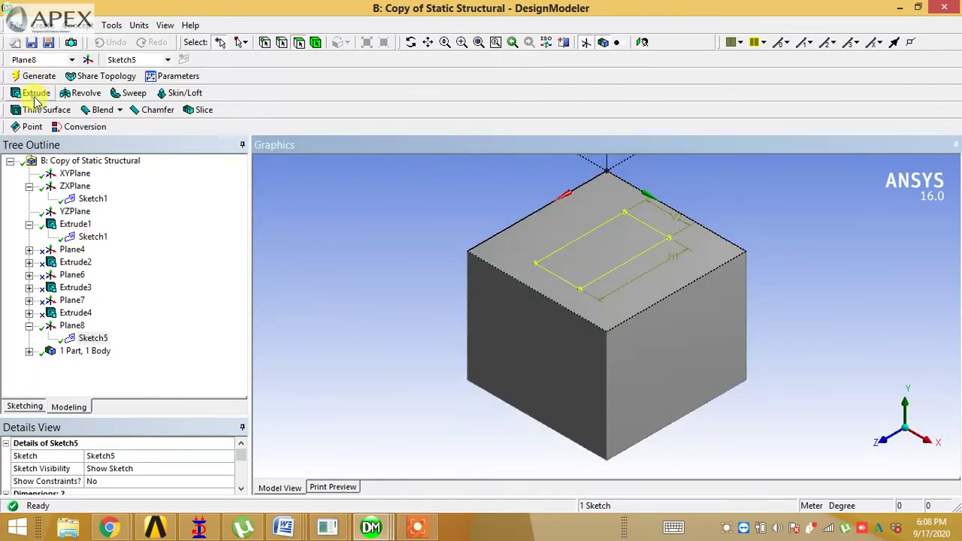
{"action": "left_click", "coordinate": [35, 93]}
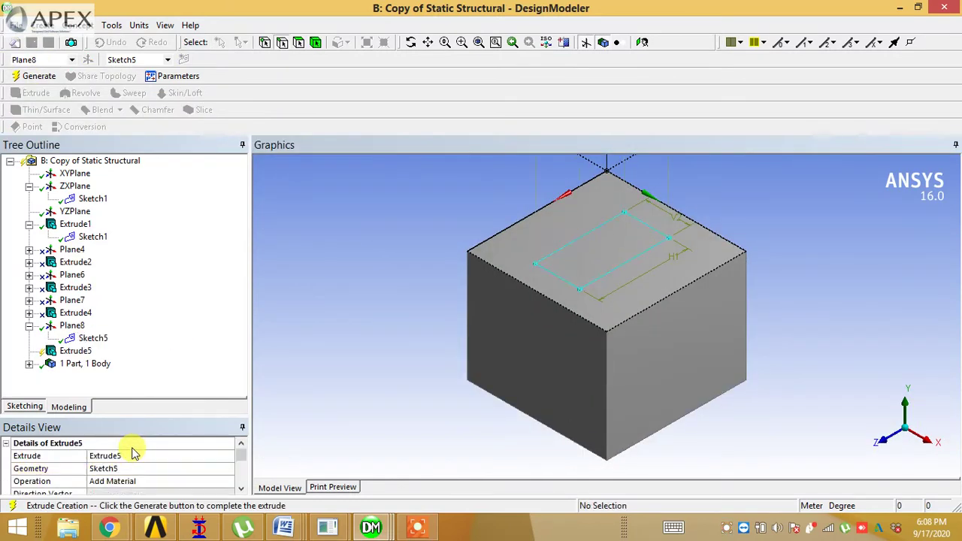
{"action": "left_click", "coordinate": [105, 468]}
{"action": "left_click", "coordinate": [124, 468]}
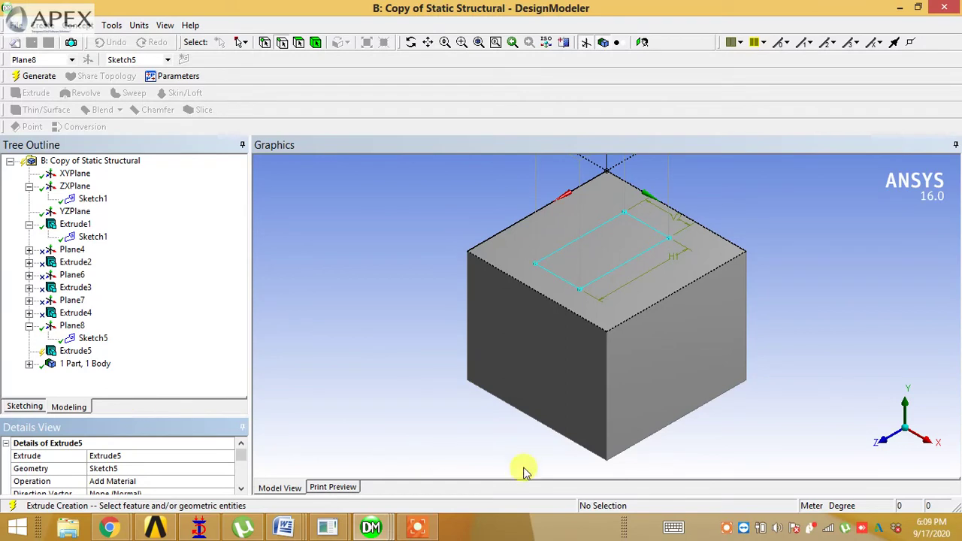
Step: Try Imprint Faces as the operation of the new extrusion and review its remaining settings
{"action": "left_click", "coordinate": [223, 484]}
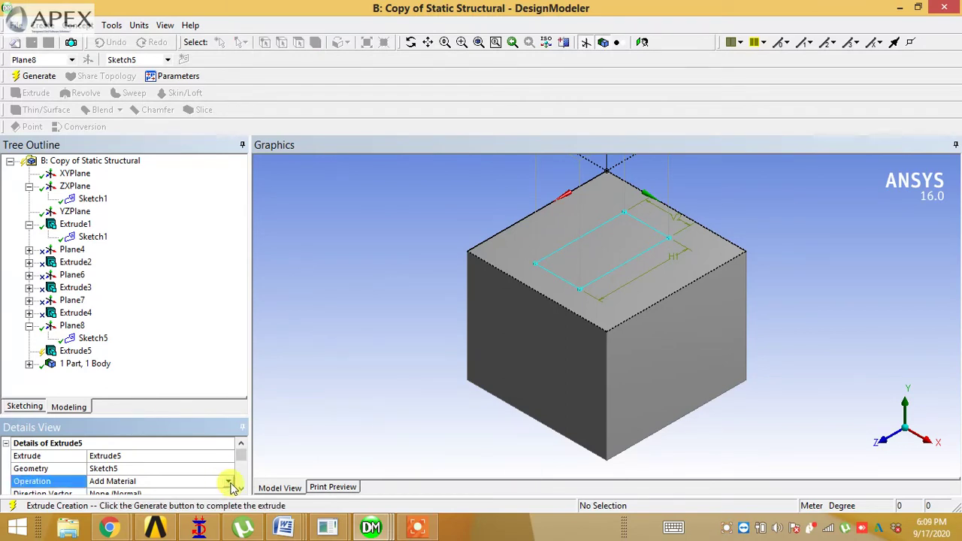
{"action": "left_click", "coordinate": [228, 481]}
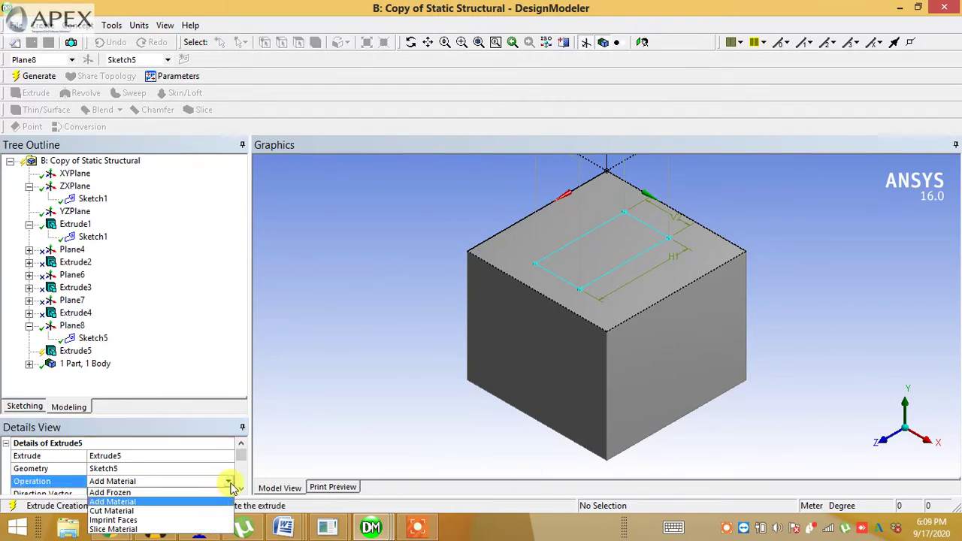
{"action": "left_click", "coordinate": [157, 521]}
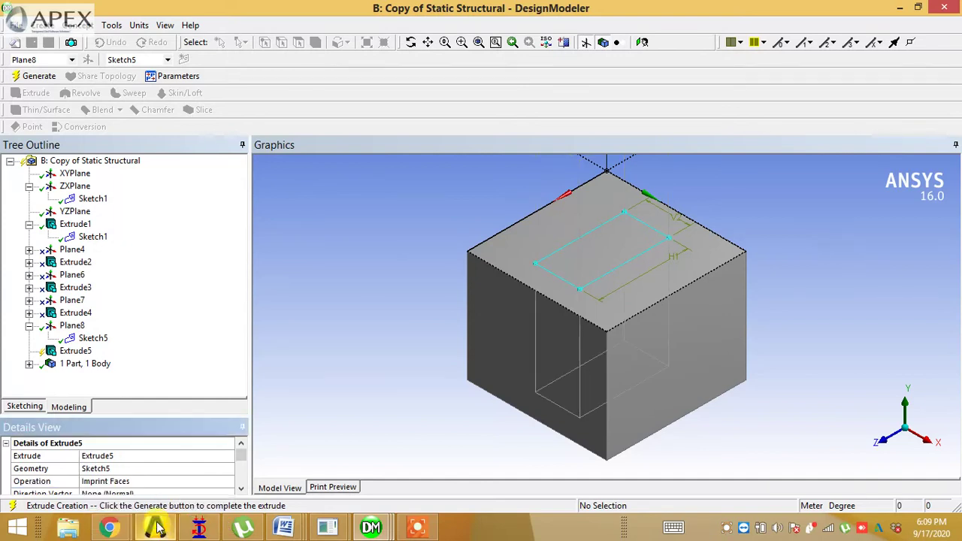
{"action": "left_click", "coordinate": [241, 489]}
{"action": "left_click", "coordinate": [241, 489]}
{"action": "left_click", "coordinate": [241, 489]}
{"action": "left_click", "coordinate": [241, 489]}
{"action": "mouse_move", "coordinate": [240, 476]}
{"action": "left_mouse_down"}
{"action": "mouse_move", "coordinate": [238, 455]}
{"action": "mouse_move", "coordinate": [240, 488]}
{"action": "mouse_move", "coordinate": [240, 474]}
{"action": "left_mouse_up"}
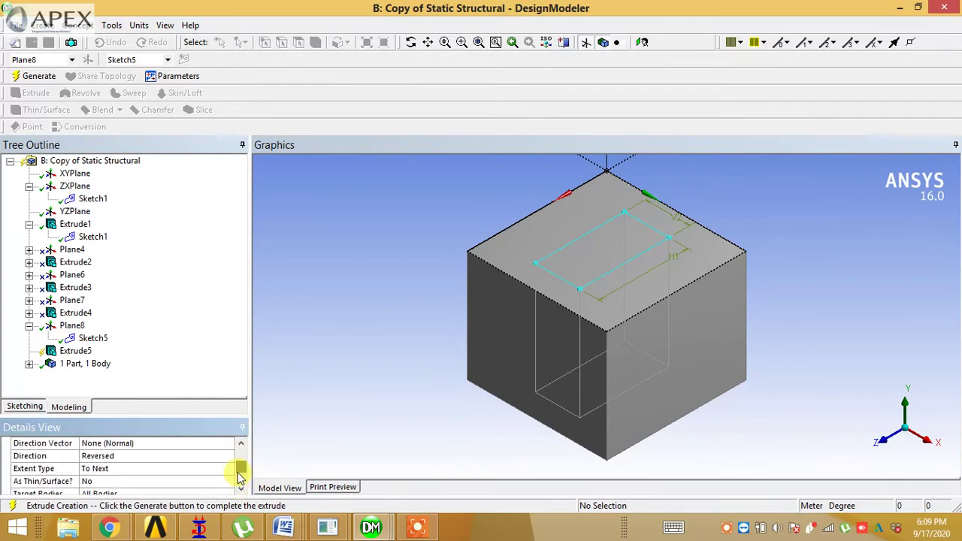
Step: Change the new extrusion's operation to Slice Material
{"action": "left_click", "coordinate": [73, 351]}
{"action": "left_click_drag", "start_coordinate": [239, 473], "coordinate": [241, 466]}
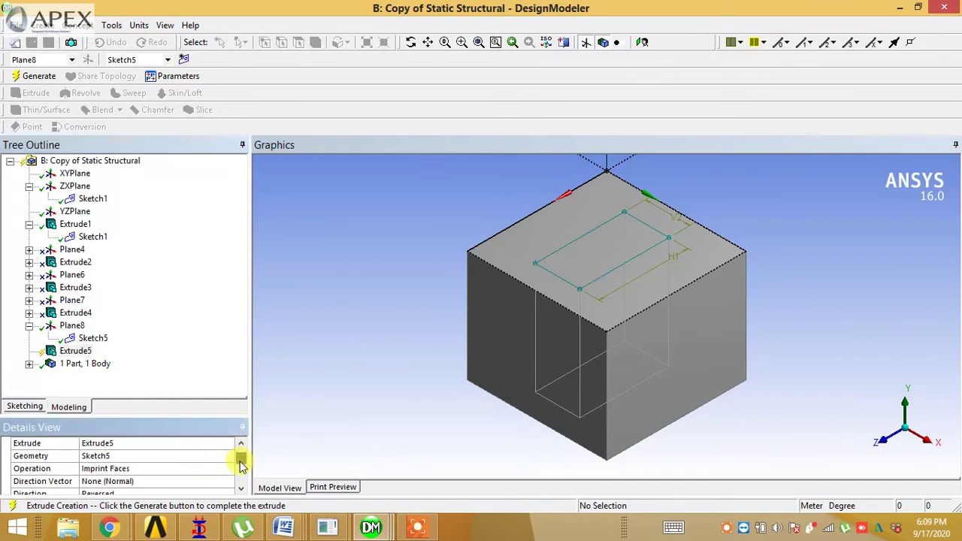
{"action": "left_click", "coordinate": [201, 470]}
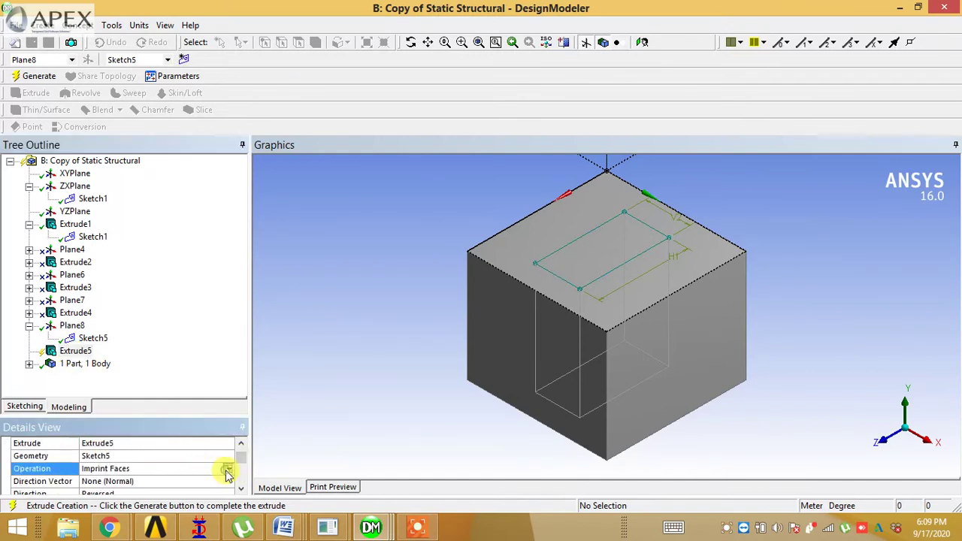
{"action": "left_click", "coordinate": [228, 469]}
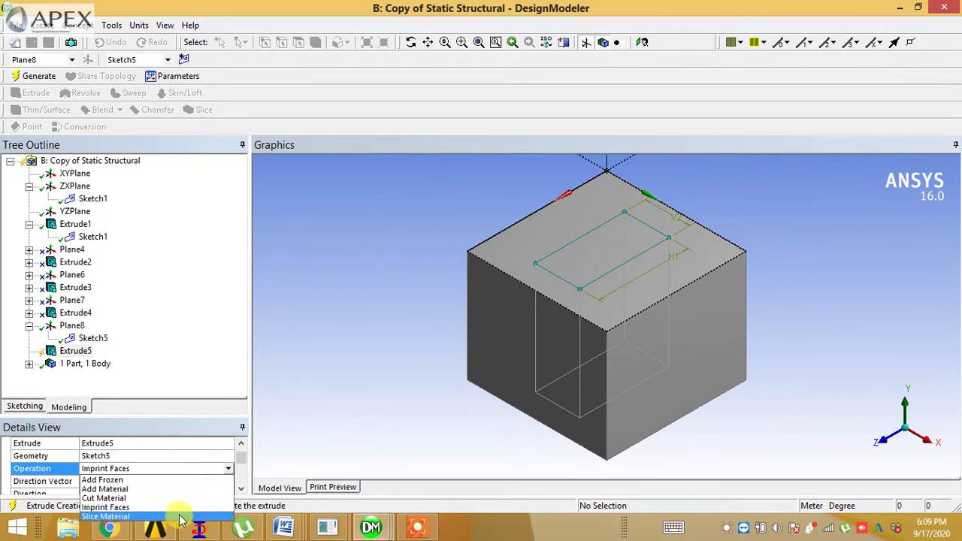
{"action": "left_click", "coordinate": [180, 517]}
Step: Set the slice extrusion's depth to 2 m and generate it
{"action": "left_click", "coordinate": [241, 492]}
{"action": "left_click", "coordinate": [240, 492]}
{"action": "left_click", "coordinate": [240, 492]}
{"action": "left_click", "coordinate": [241, 492]}
{"action": "left_click", "coordinate": [135, 481]}
{"action": "type", "text": "2"}
{"action": "middle_click_drag", "start_coordinate": [356, 342], "coordinate": [365, 318]}
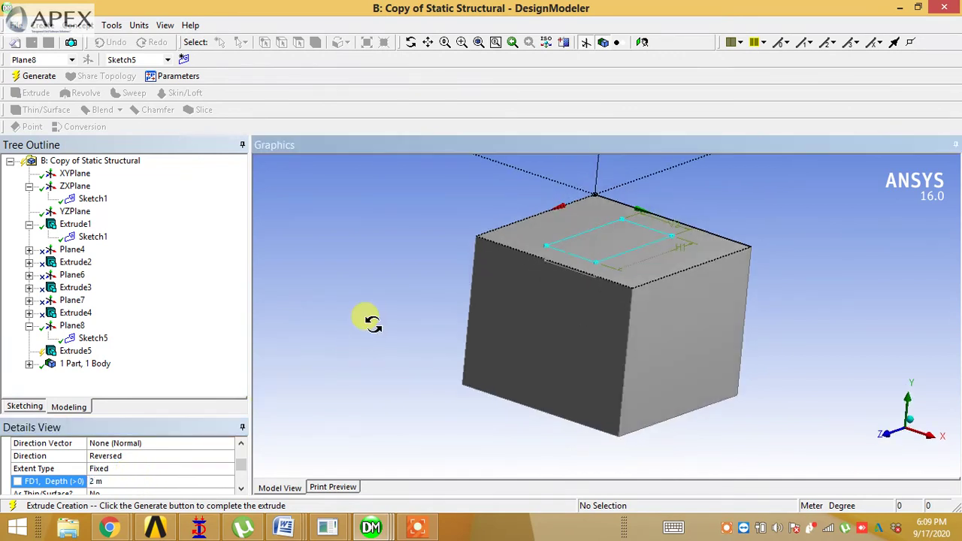
{"action": "left_click", "coordinate": [47, 83]}
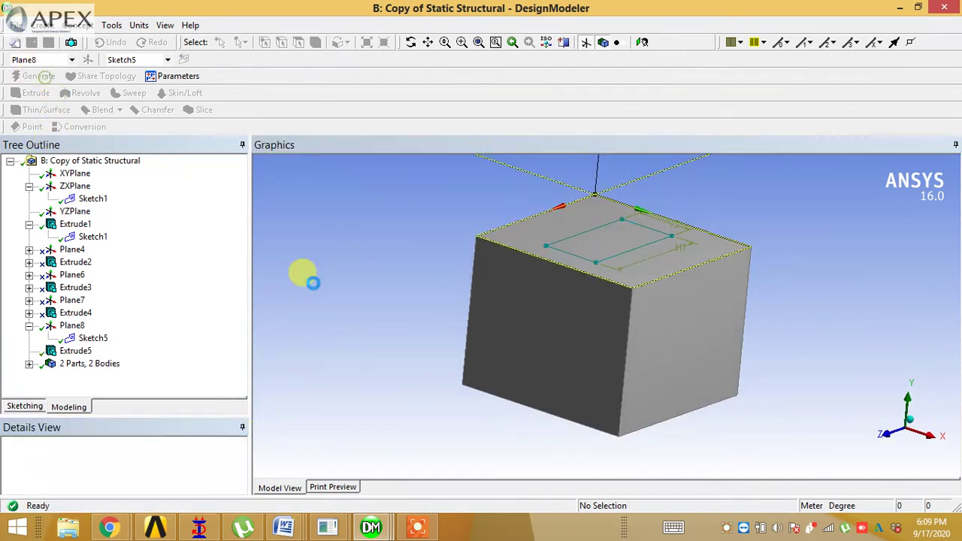
Step: Hide the surrounding soil body so that only the sliced foundation slab is displayed
{"action": "middle_click_drag", "start_coordinate": [397, 374], "coordinate": [393, 236]}
{"action": "left_click", "coordinate": [314, 43]}
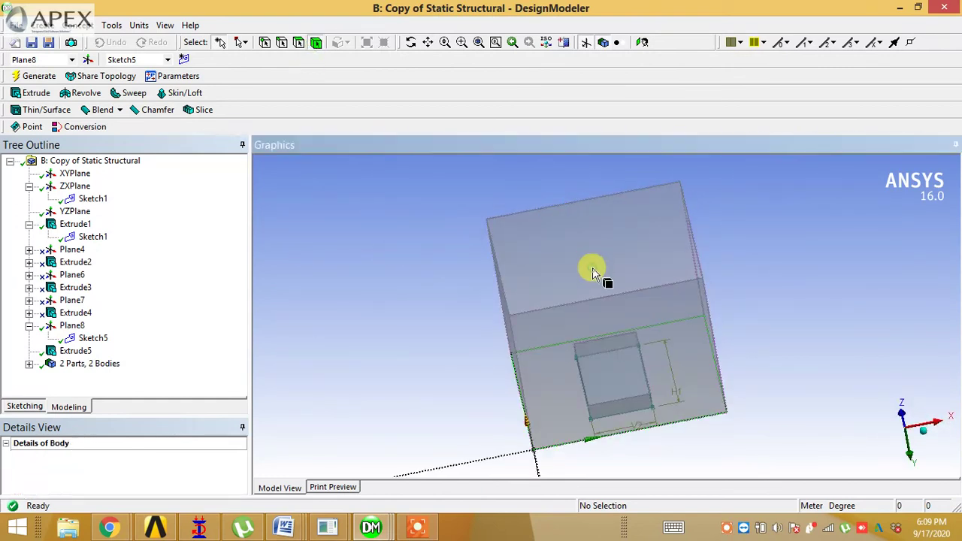
{"action": "left_click", "coordinate": [588, 266]}
{"action": "right_click", "coordinate": [591, 266]}
{"action": "left_click", "coordinate": [629, 372]}
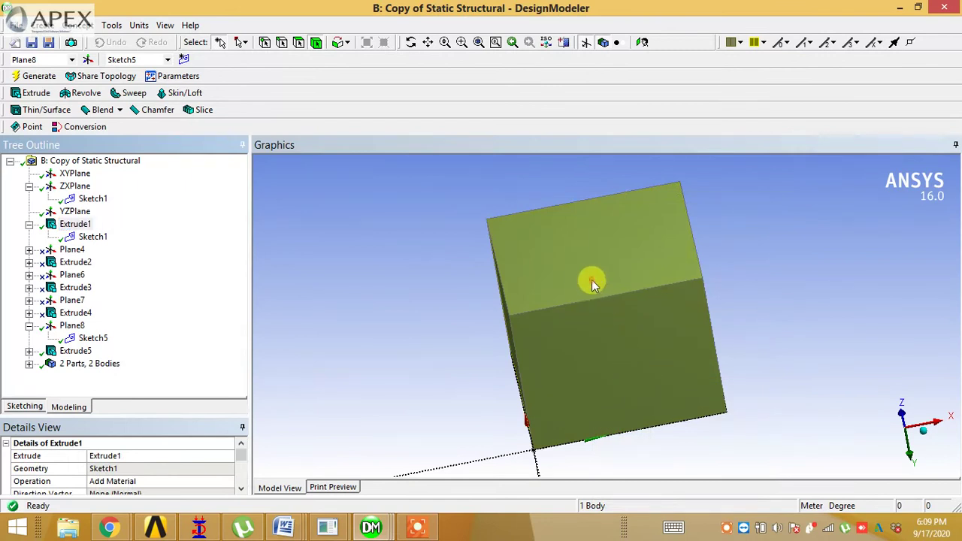
{"action": "right_click", "coordinate": [591, 281]}
{"action": "left_click", "coordinate": [601, 186]}
{"action": "mouse_move", "coordinate": [650, 240]}
{"action": "middle_mouse_down"}
{"action": "mouse_move", "coordinate": [666, 256]}
{"action": "mouse_move", "coordinate": [661, 264]}
{"action": "middle_mouse_up"}
Step: Create a new From Face plane on the foundation slab's bottom face and generate it
{"action": "left_click", "coordinate": [78, 352]}
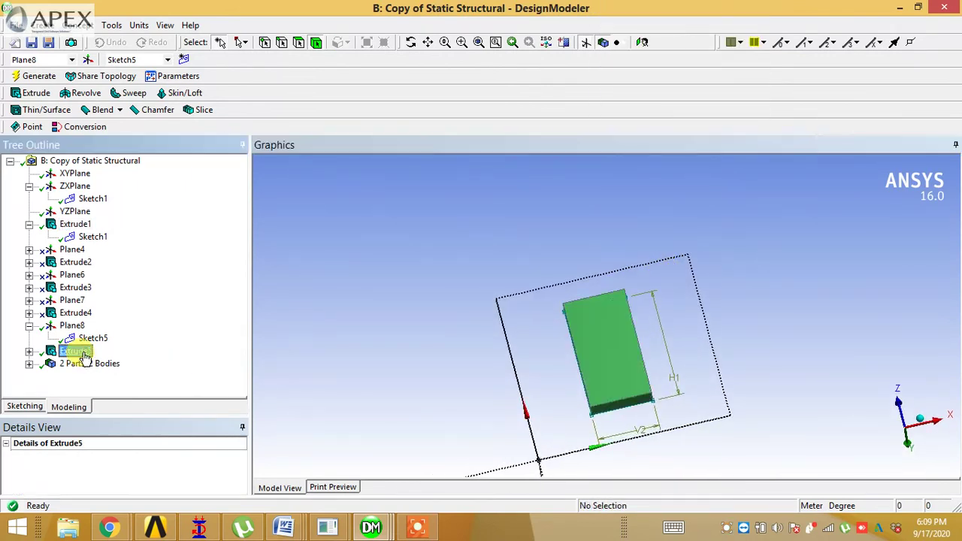
{"action": "left_click", "coordinate": [29, 351]}
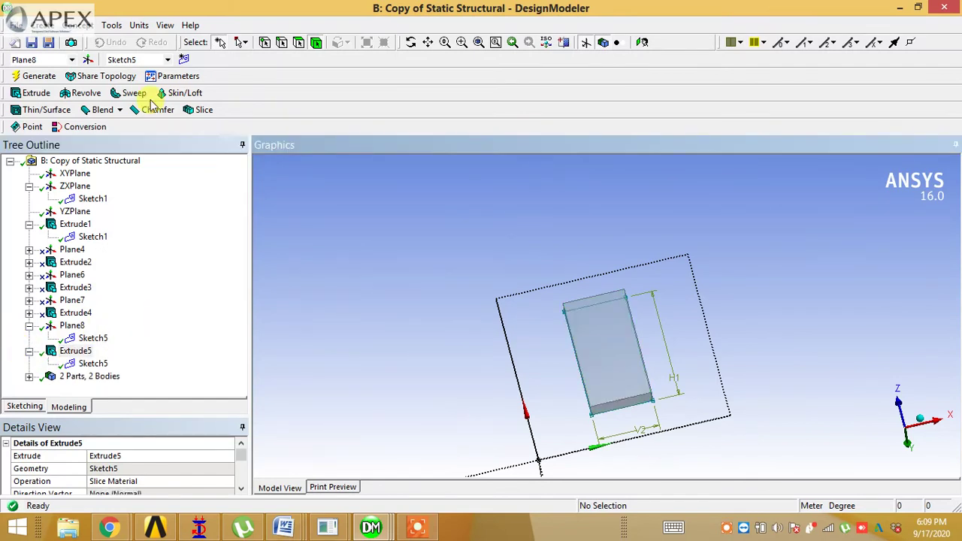
{"action": "left_click", "coordinate": [88, 60]}
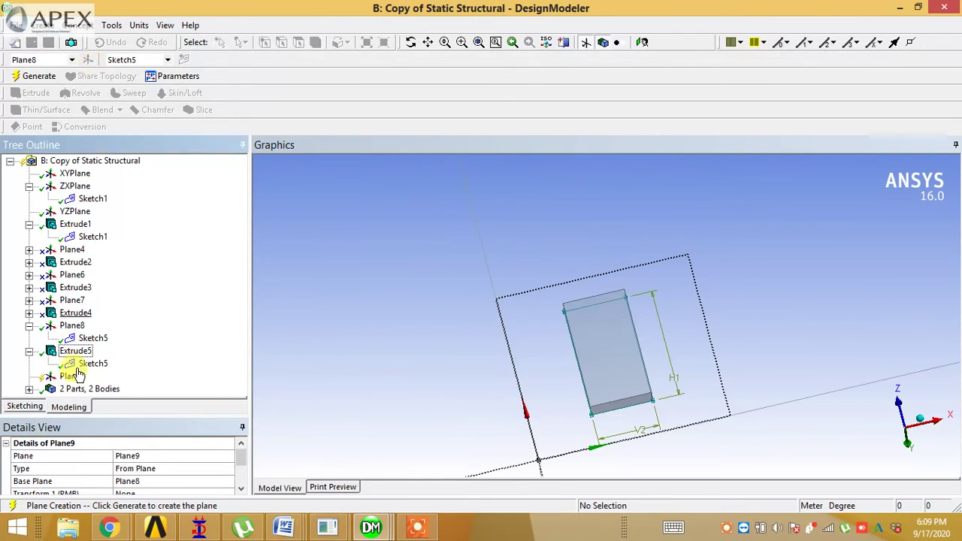
{"action": "left_click", "coordinate": [222, 468]}
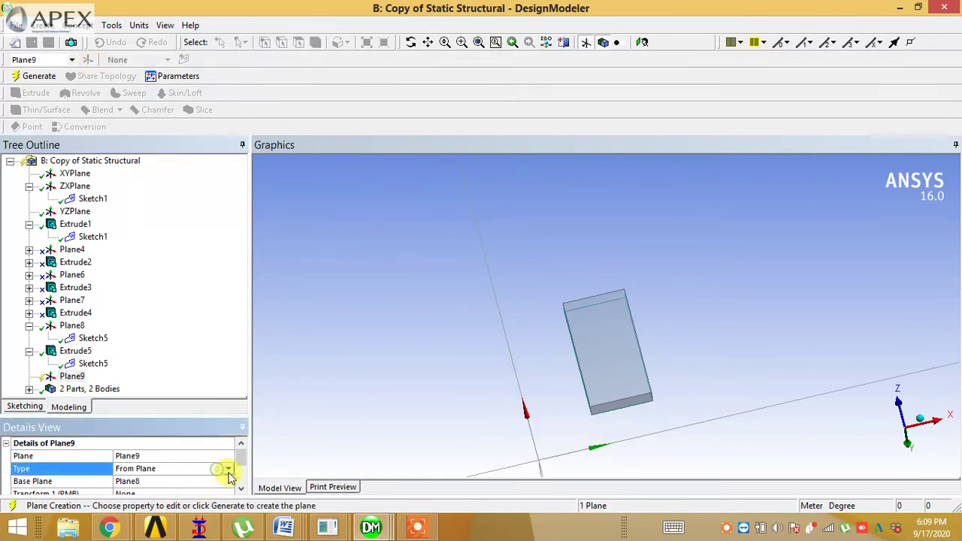
{"action": "left_click", "coordinate": [227, 468]}
{"action": "left_click", "coordinate": [168, 489]}
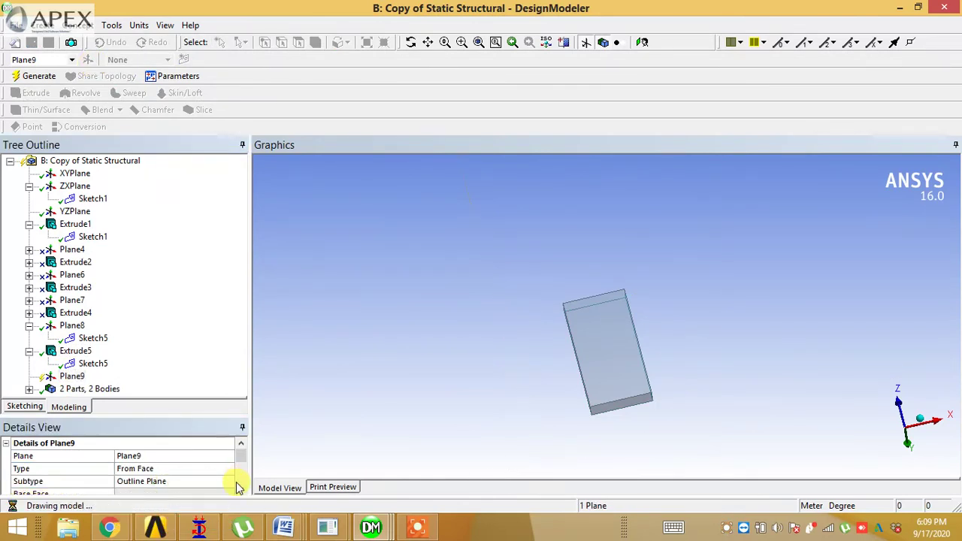
{"action": "scroll", "coordinate": [240, 485], "scroll_direction": "down", "scroll_amount": 1}
{"action": "left_click", "coordinate": [131, 456]}
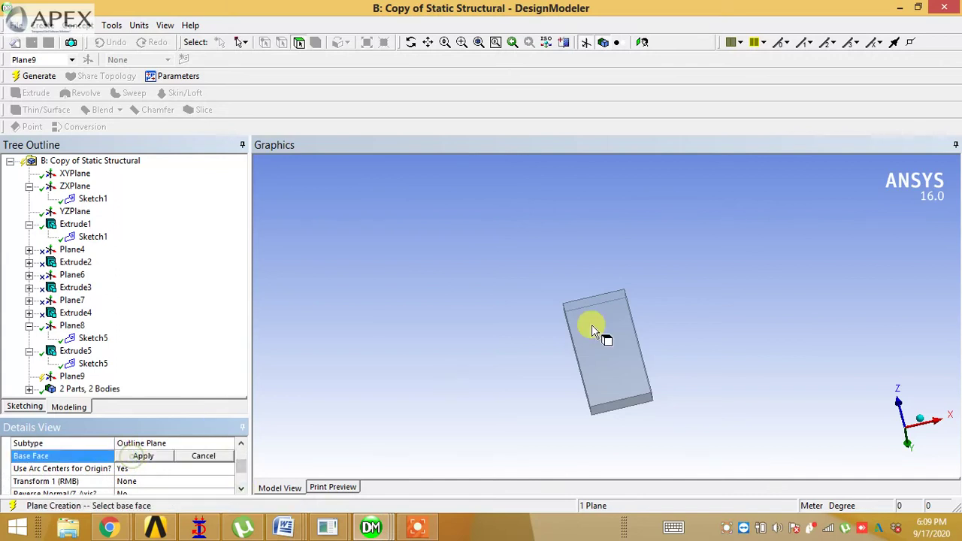
{"action": "left_click", "coordinate": [571, 323]}
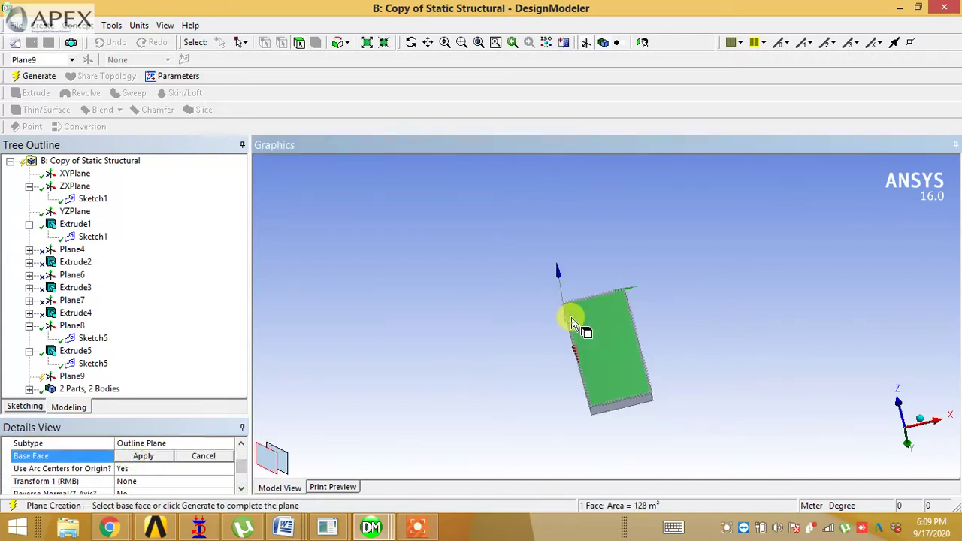
{"action": "left_click", "coordinate": [147, 456]}
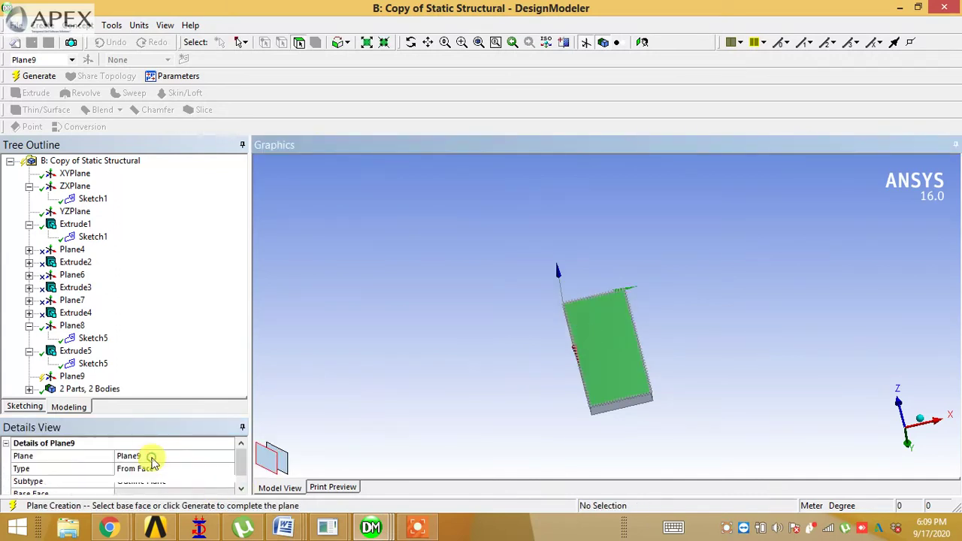
{"action": "left_click", "coordinate": [30, 79]}
Step: Start a sketch on the new plane, viewed face-on, and sketch a small circle near the slab face's upper-left corner
{"action": "left_click", "coordinate": [25, 406]}
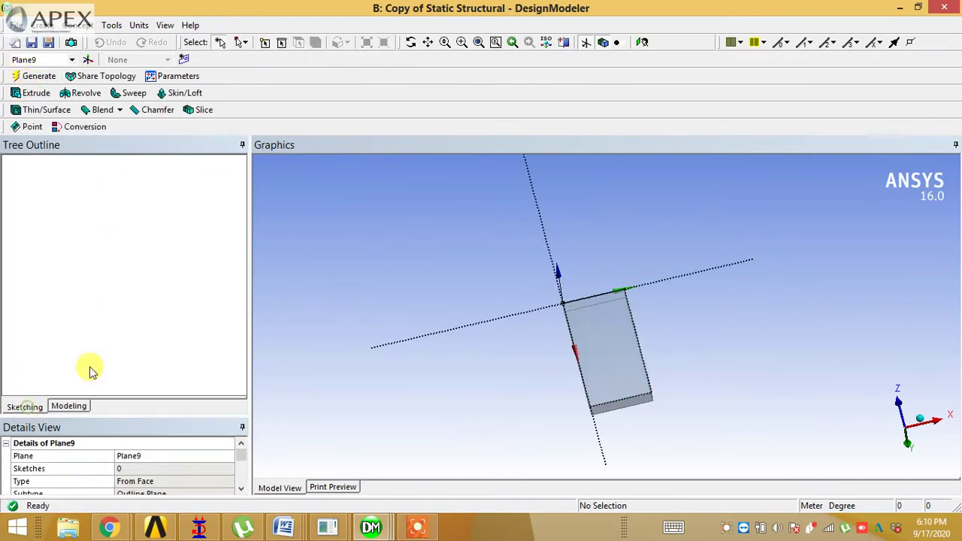
{"action": "left_click", "coordinate": [641, 43]}
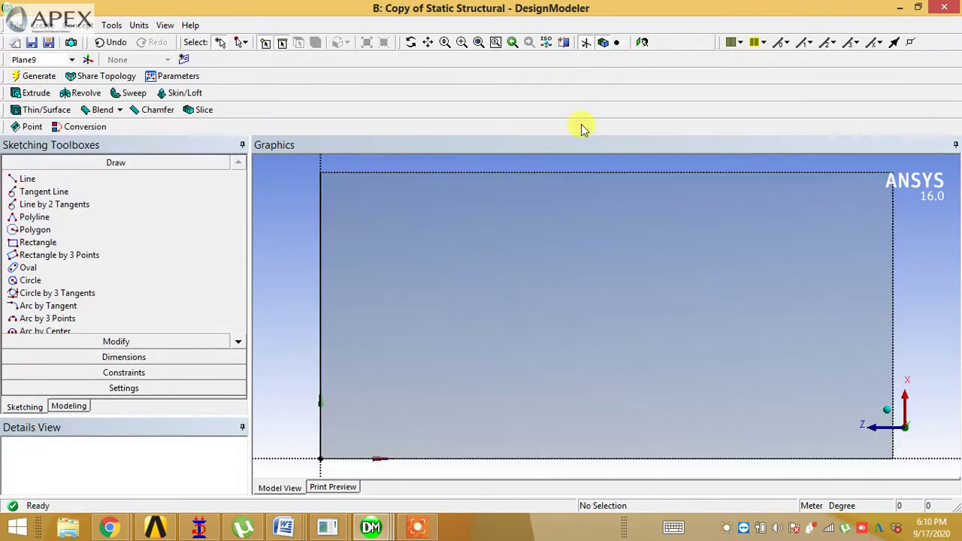
{"action": "left_click", "coordinate": [237, 343]}
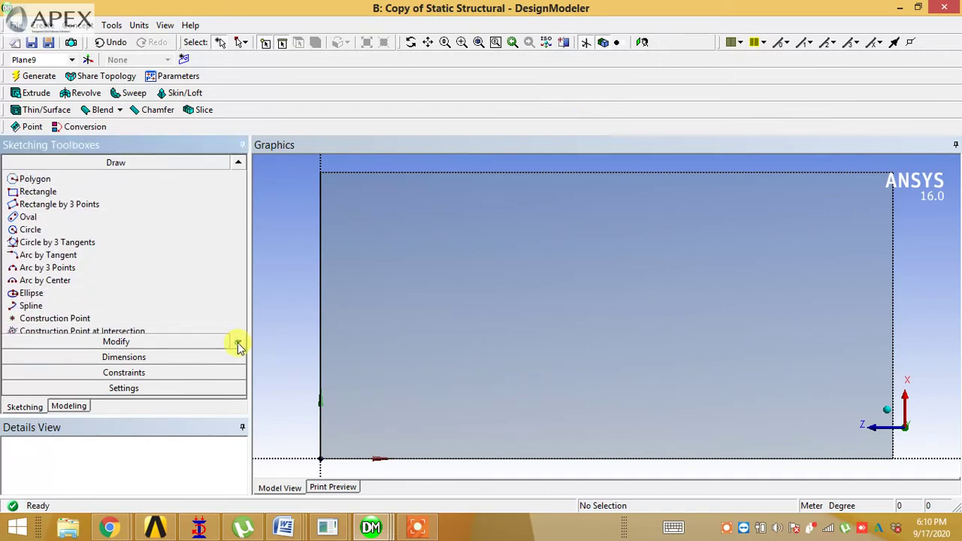
{"action": "left_click", "coordinate": [237, 163]}
{"action": "left_click", "coordinate": [238, 163]}
{"action": "left_click", "coordinate": [238, 163]}
{"action": "left_click", "coordinate": [238, 163]}
{"action": "left_click", "coordinate": [21, 279]}
{"action": "left_click", "coordinate": [399, 227]}
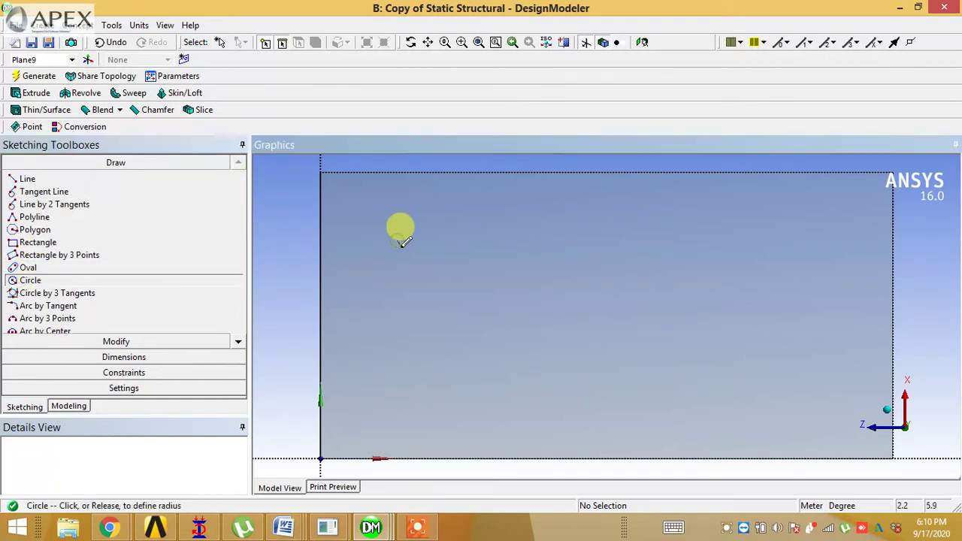
{"action": "left_click", "coordinate": [404, 243]}
Step: Sketch three more circles beside the first, forming a row along the slab face's upper edge
{"action": "left_click", "coordinate": [565, 229]}
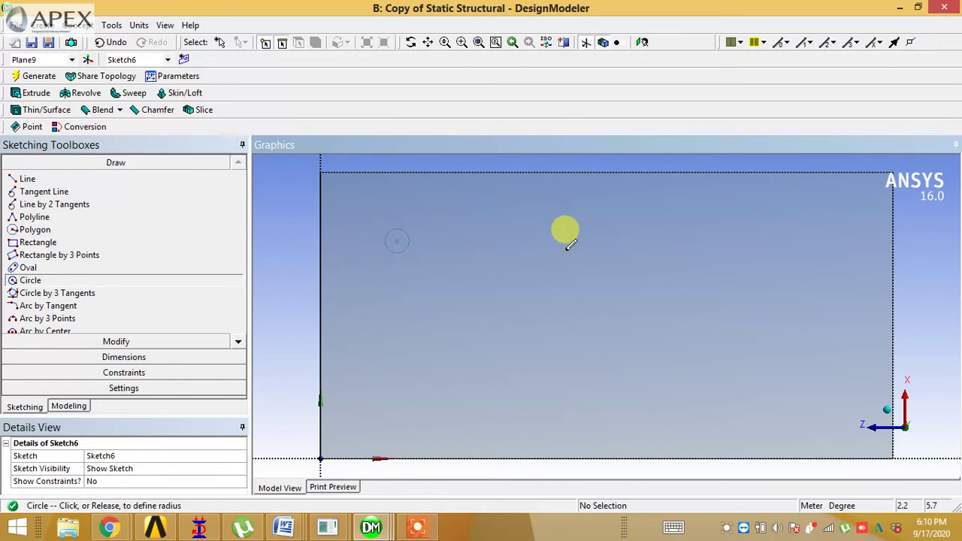
{"action": "left_click", "coordinate": [571, 249]}
{"action": "left_click", "coordinate": [708, 234]}
{"action": "left_click", "coordinate": [819, 233]}
{"action": "left_click", "coordinate": [824, 242]}
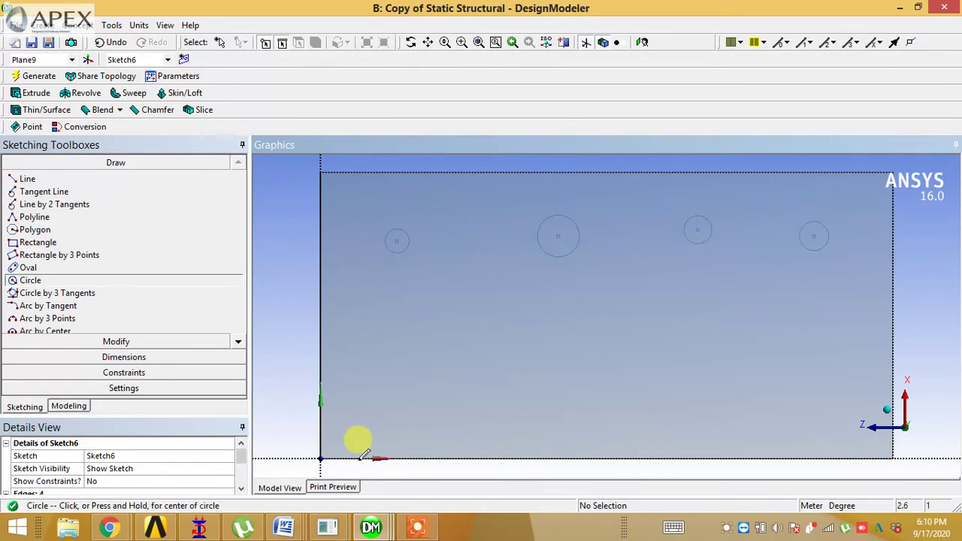
Step: Sketch four more small circles on the slab face, forming a second row along its lower edge
{"action": "left_click", "coordinate": [405, 409]}
{"action": "left_click", "coordinate": [416, 418]}
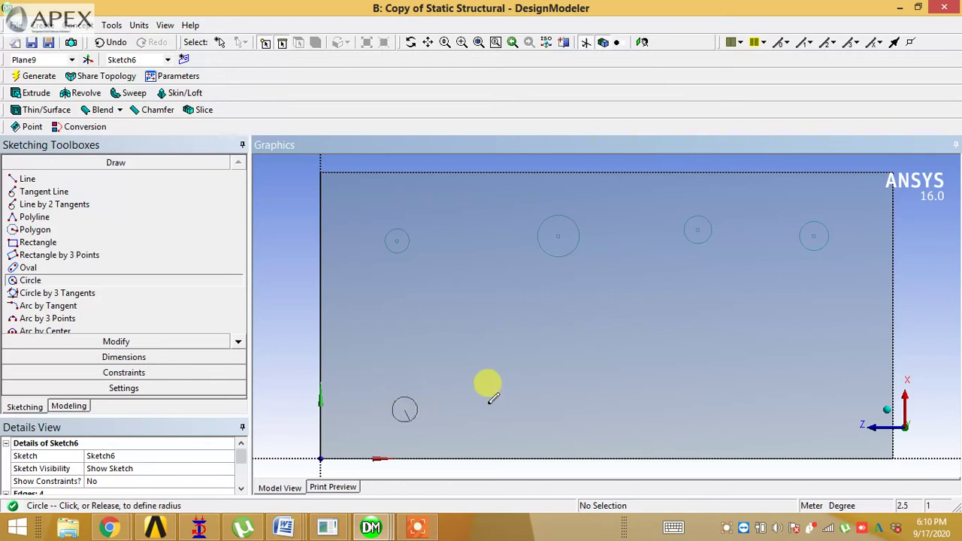
{"action": "left_click", "coordinate": [569, 396]}
{"action": "left_click", "coordinate": [714, 393]}
{"action": "left_click", "coordinate": [718, 409]}
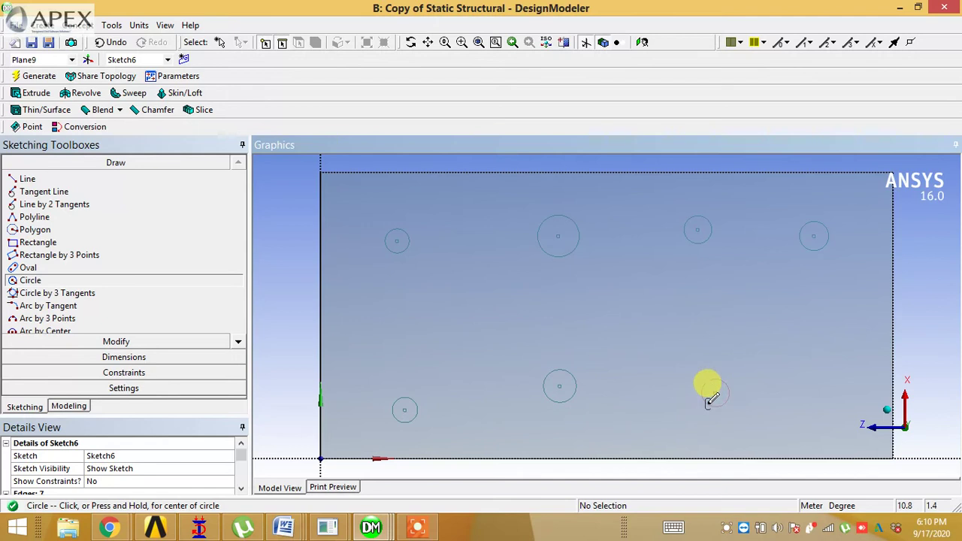
{"action": "left_click", "coordinate": [816, 399]}
{"action": "left_click", "coordinate": [830, 406]}
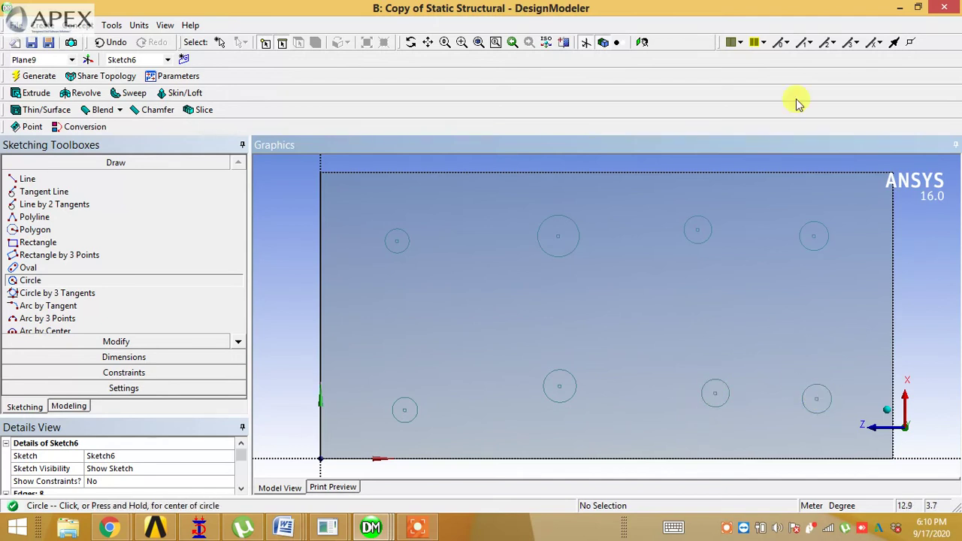
Step: Add diameter dimensions to all four circles in the upper row
{"action": "left_click", "coordinate": [113, 357]}
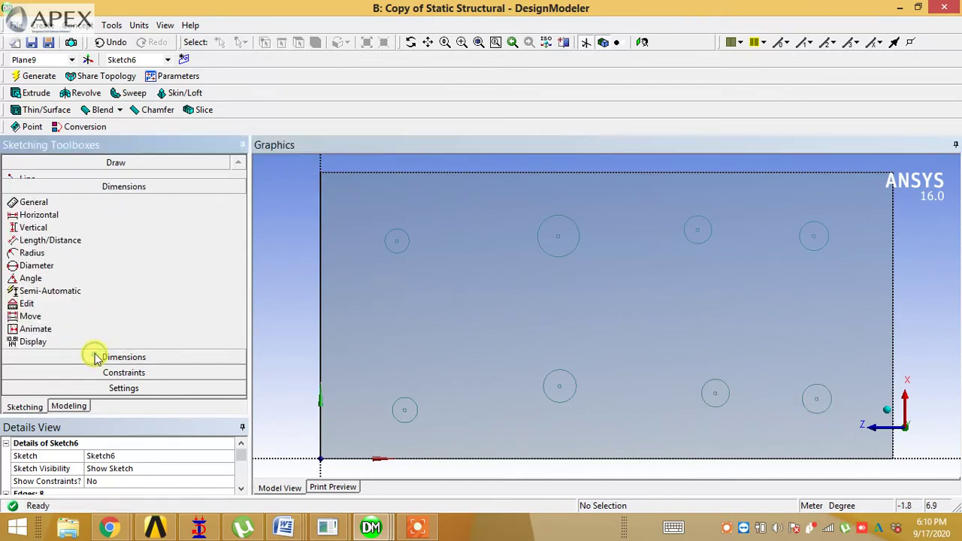
{"action": "left_click", "coordinate": [38, 273]}
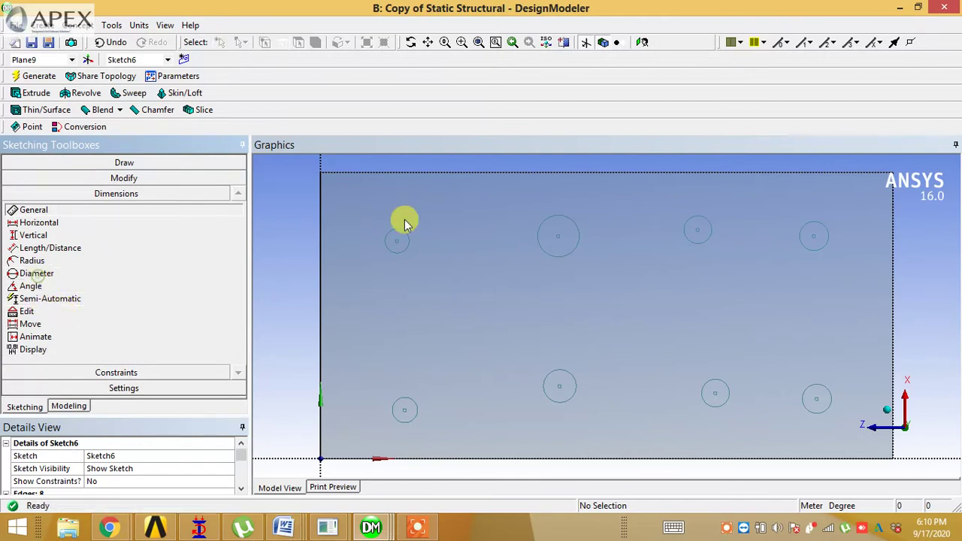
{"action": "left_click", "coordinate": [401, 229]}
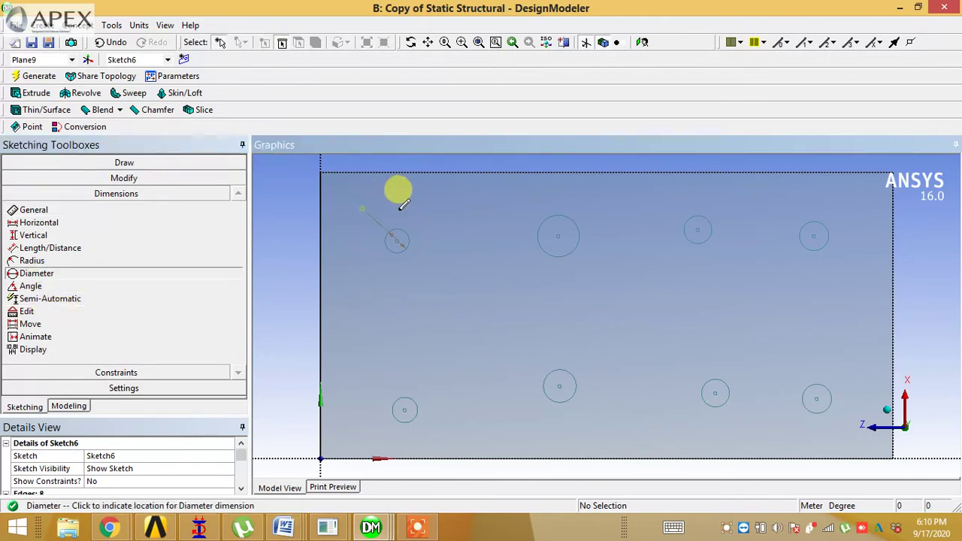
{"action": "left_click", "coordinate": [398, 191]}
{"action": "left_click", "coordinate": [575, 220]}
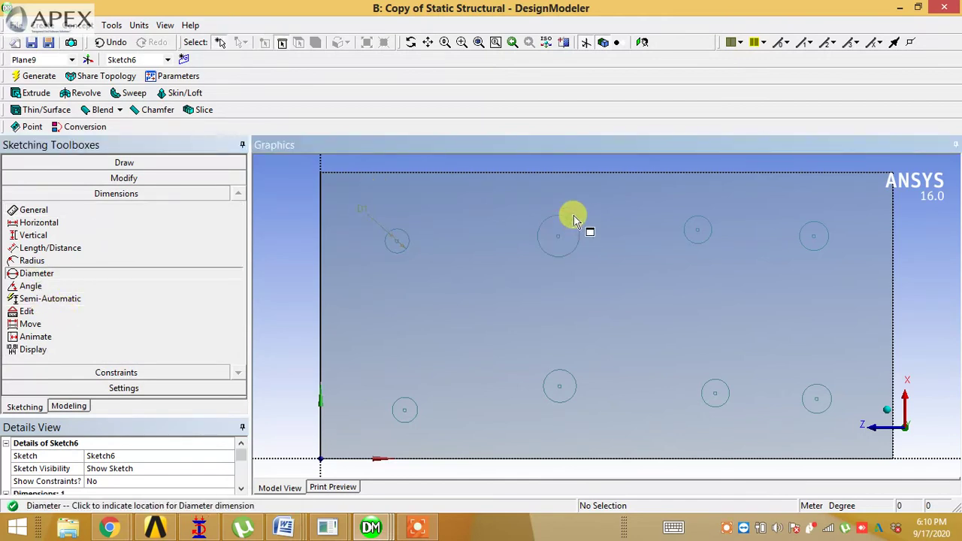
{"action": "left_click", "coordinate": [546, 175]}
{"action": "left_click", "coordinate": [711, 221]}
{"action": "left_click", "coordinate": [677, 179]}
{"action": "left_click", "coordinate": [829, 241]}
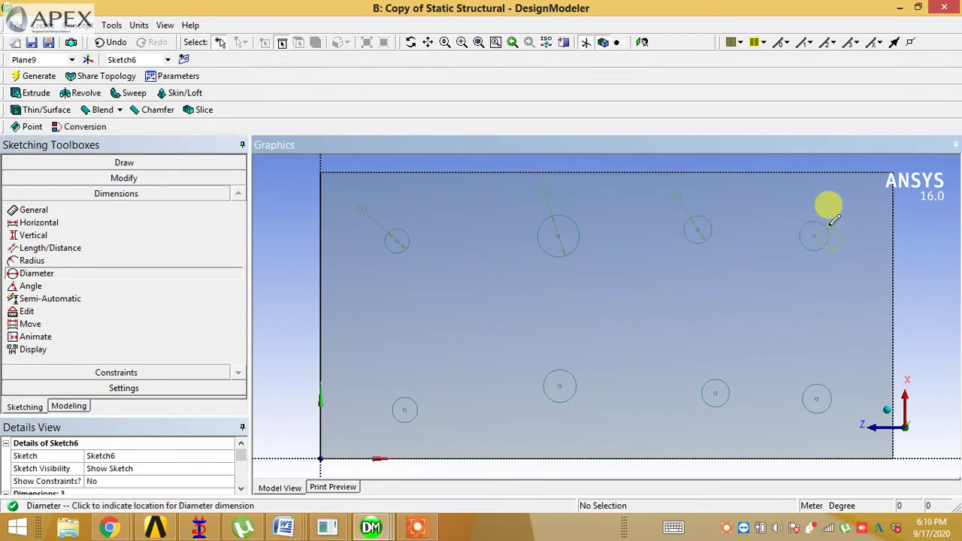
{"action": "left_click", "coordinate": [808, 187]}
Step: Add diameter dimensions to the first two circles in the lower row, counted from the sketch origin side
{"action": "left_click", "coordinate": [418, 410]}
{"action": "left_click", "coordinate": [410, 357]}
{"action": "left_click", "coordinate": [546, 378]}
{"action": "left_click", "coordinate": [572, 333]}
Step: Try to add diameter dimensions to the remaining two circles in the lower row
{"action": "left_click", "coordinate": [713, 378]}
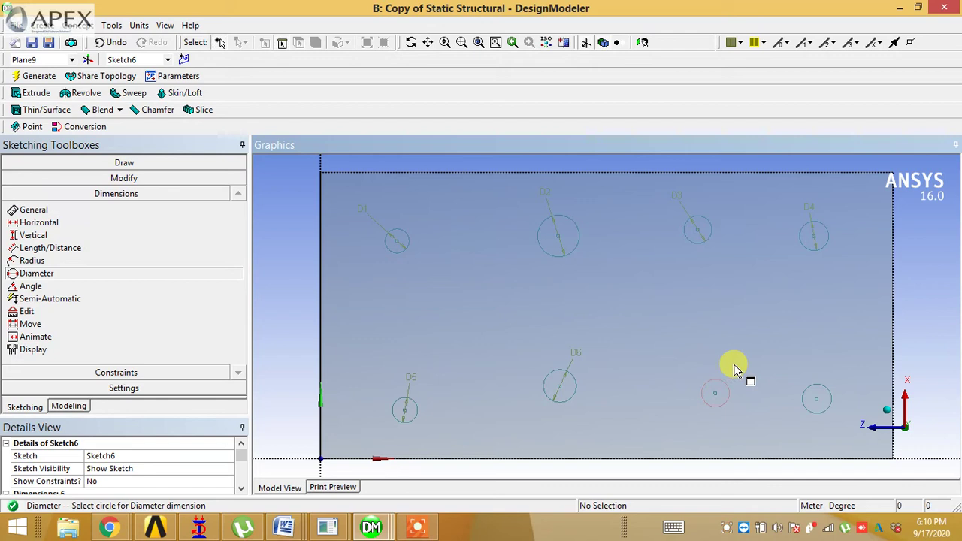
{"action": "left_click", "coordinate": [743, 383]}
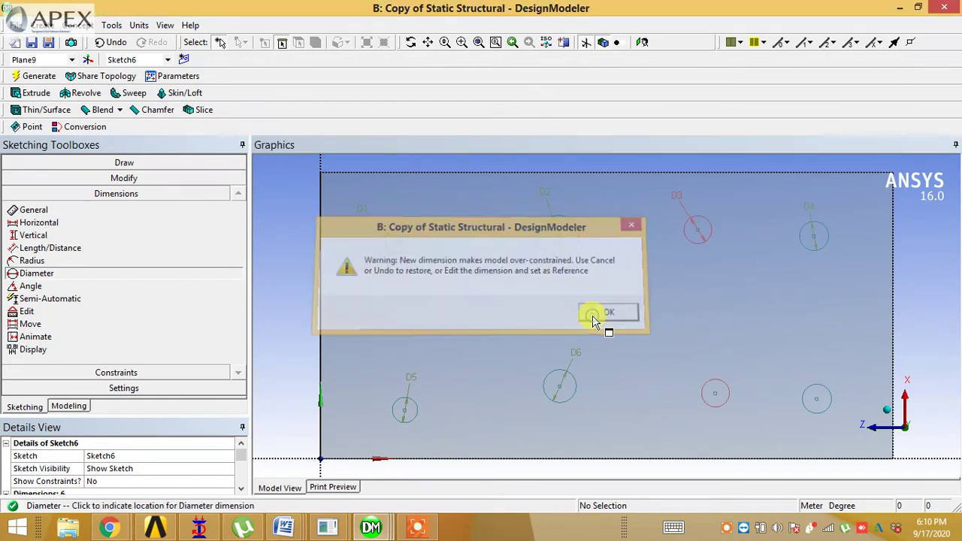
{"action": "left_click", "coordinate": [595, 314]}
{"action": "right_click", "coordinate": [590, 318]}
{"action": "left_click", "coordinate": [623, 101]}
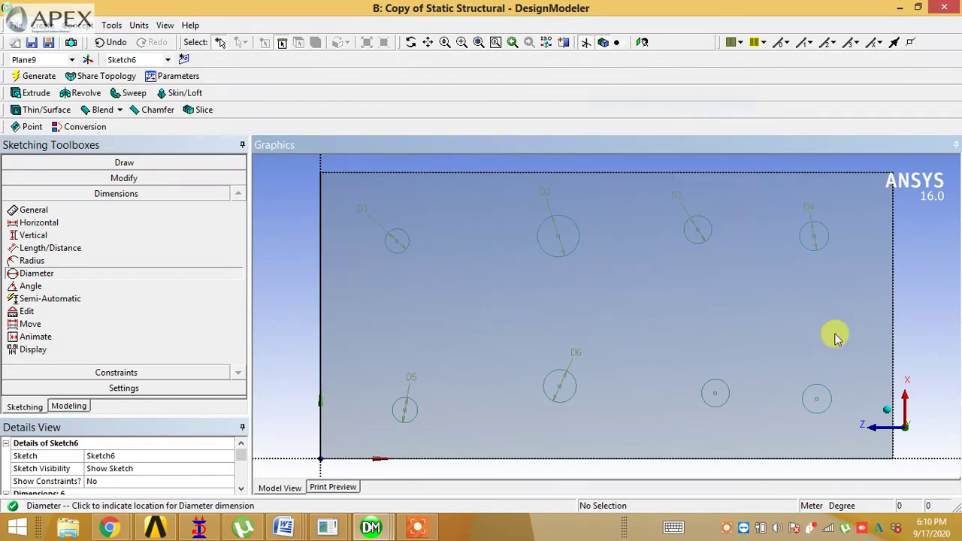
{"action": "left_click", "coordinate": [827, 390]}
{"action": "left_click", "coordinate": [816, 363]}
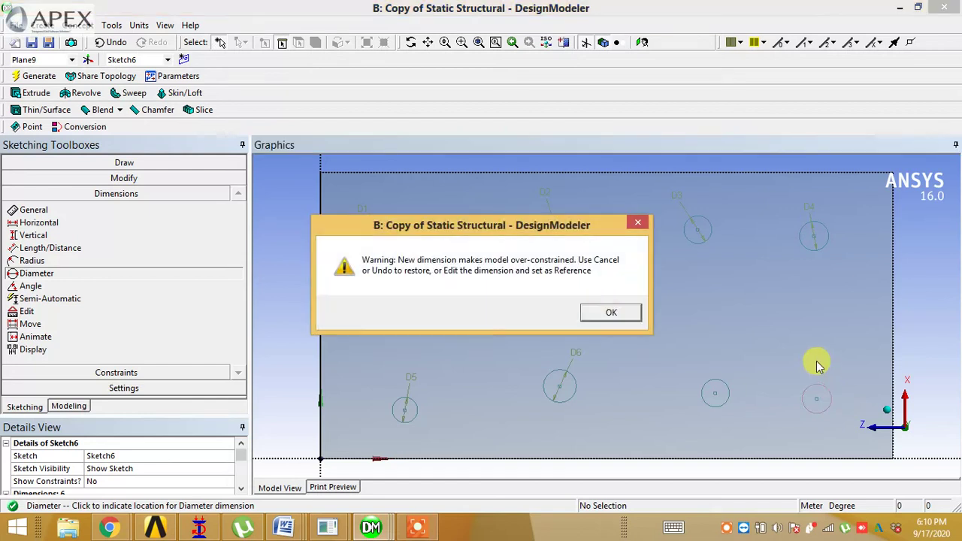
{"action": "left_click", "coordinate": [610, 313]}
{"action": "right_click", "coordinate": [607, 316]}
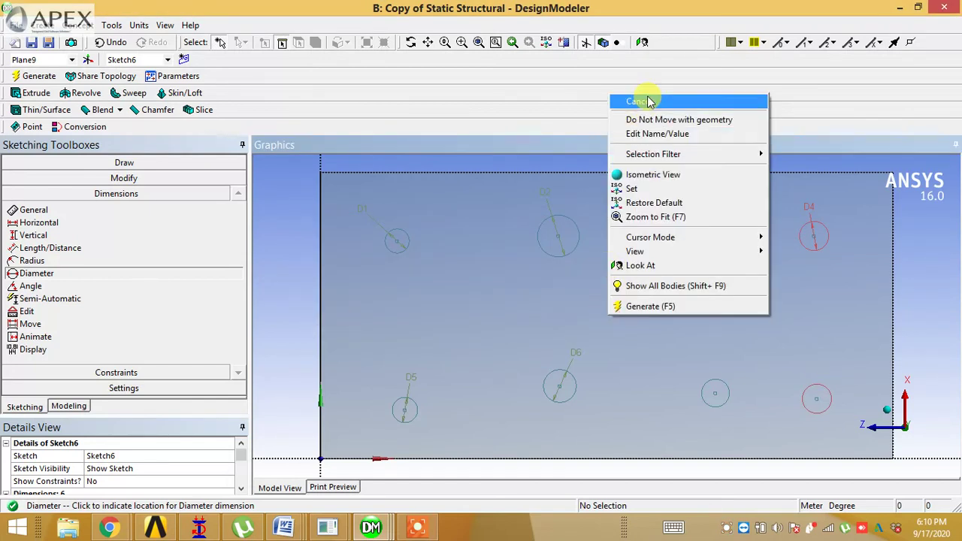
{"action": "left_click", "coordinate": [643, 99]}
Step: Set the diameters of the four upper-row circles, D1 to D4, to 1 m each
{"action": "left_click", "coordinate": [241, 494]}
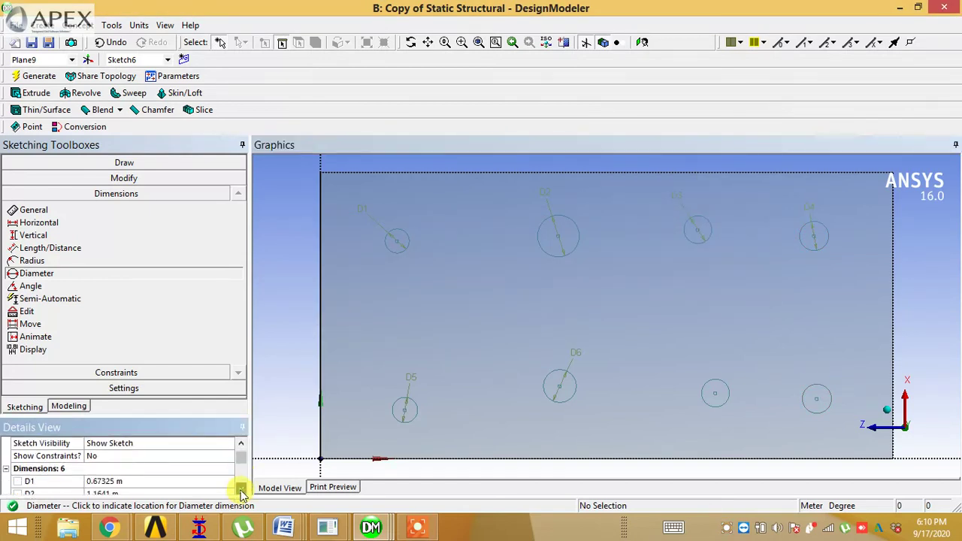
{"action": "left_click", "coordinate": [142, 456]}
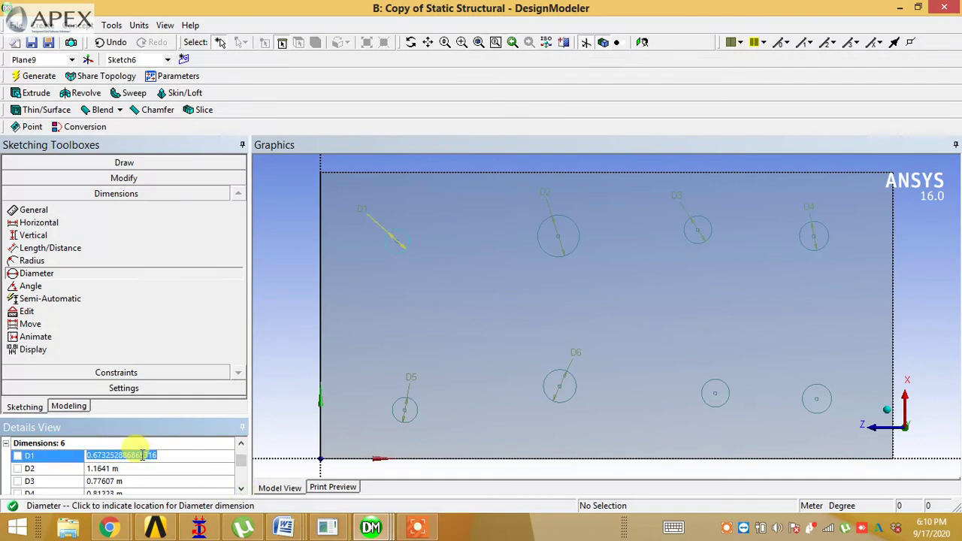
{"action": "type", "text": "1"}
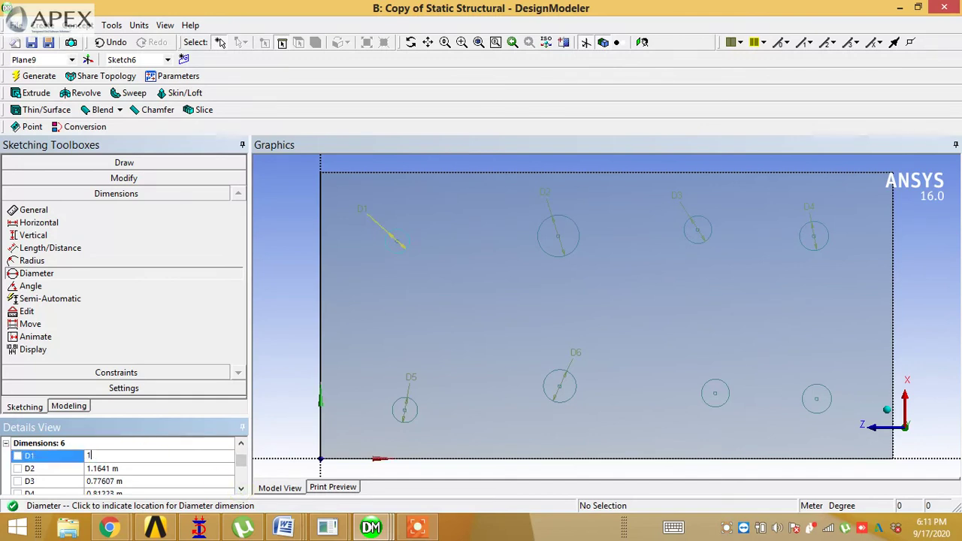
{"action": "left_click", "coordinate": [111, 468]}
{"action": "type", "text": "1"}
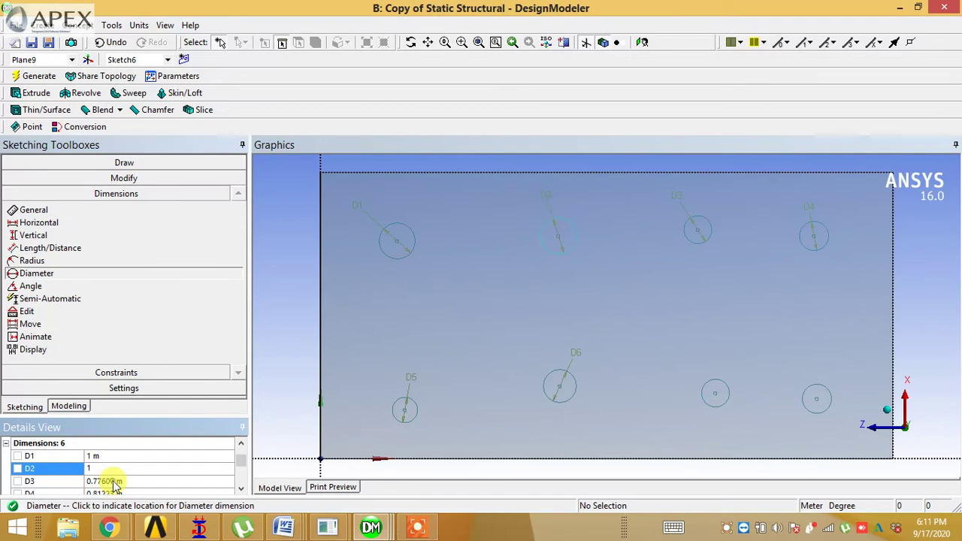
{"action": "left_click", "coordinate": [114, 485]}
{"action": "left_click", "coordinate": [240, 488]}
{"action": "type", "text": "1"}
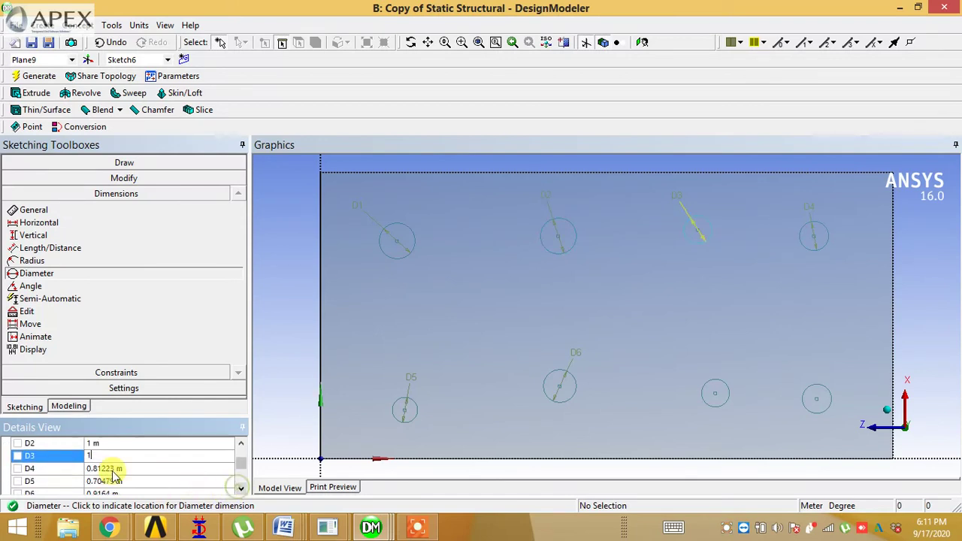
{"action": "left_click", "coordinate": [103, 468]}
{"action": "type", "text": "1"}
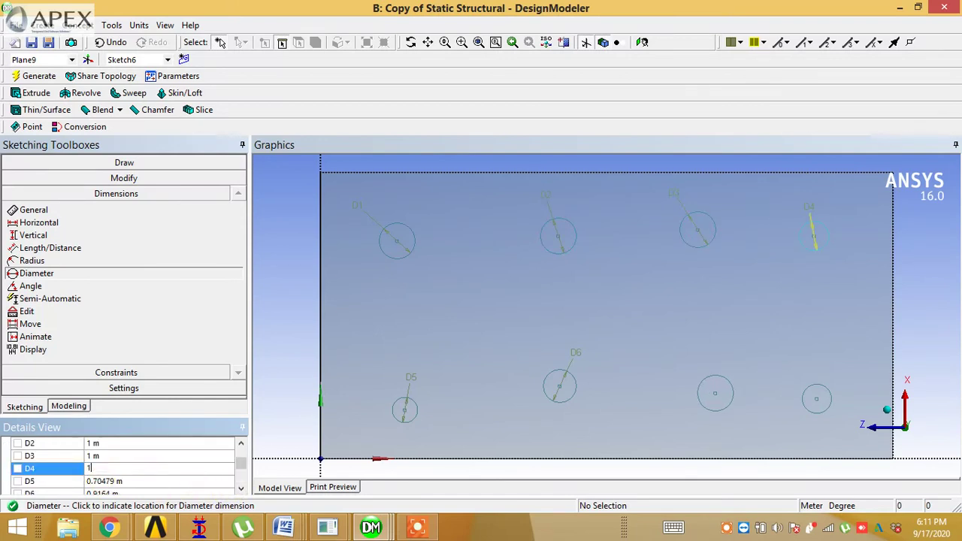
Step: Set the diameters D5 and D6 of the dimensioned lower-row circles to 1 m each
{"action": "left_click", "coordinate": [105, 481]}
{"action": "type", "text": "1"}
{"action": "left_click", "coordinate": [241, 489]}
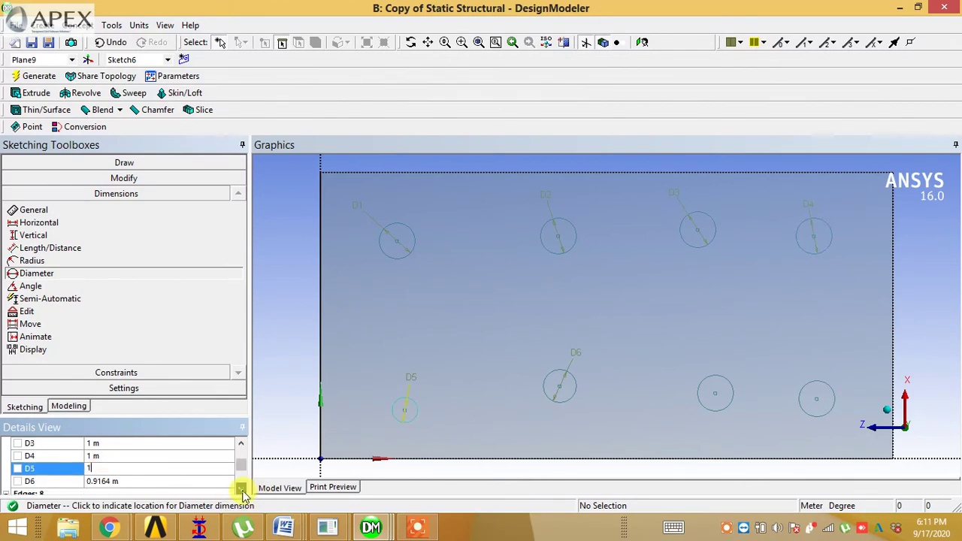
{"action": "left_click", "coordinate": [241, 489]}
{"action": "left_click", "coordinate": [116, 469]}
{"action": "type", "text": "1"}
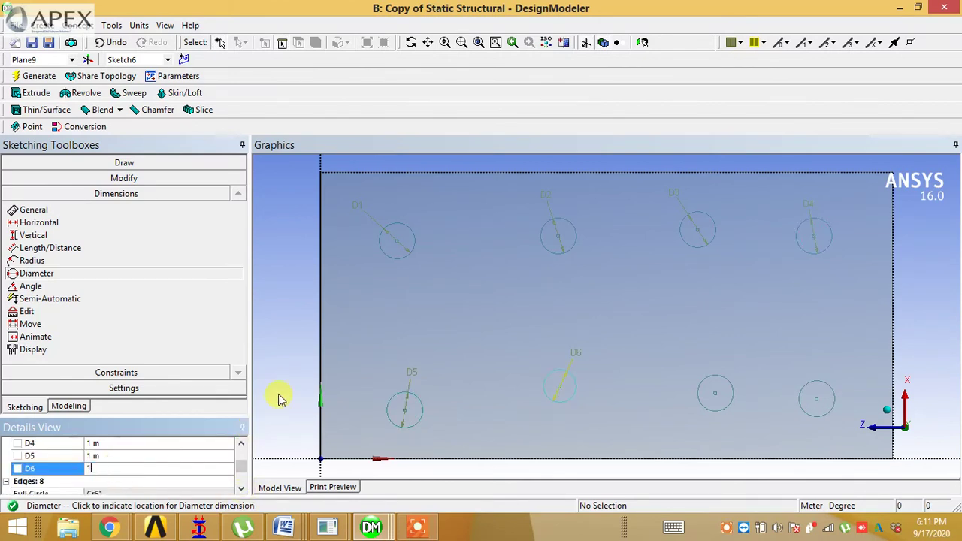
{"action": "left_click", "coordinate": [278, 397]}
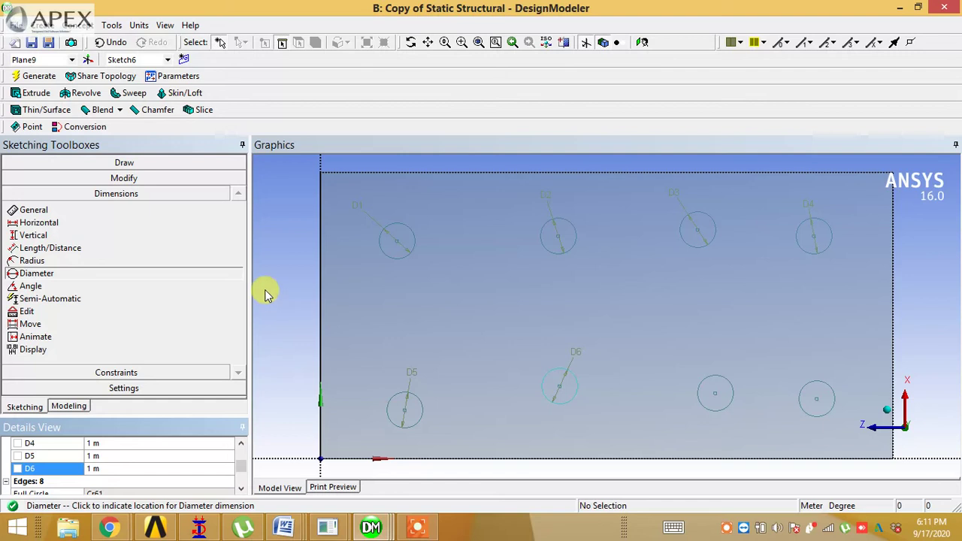
Step: Add distance dimensions from the slab's upper edge to the centres of the first two upper-row circles
{"action": "left_click", "coordinate": [86, 248]}
{"action": "left_click", "coordinate": [399, 174]}
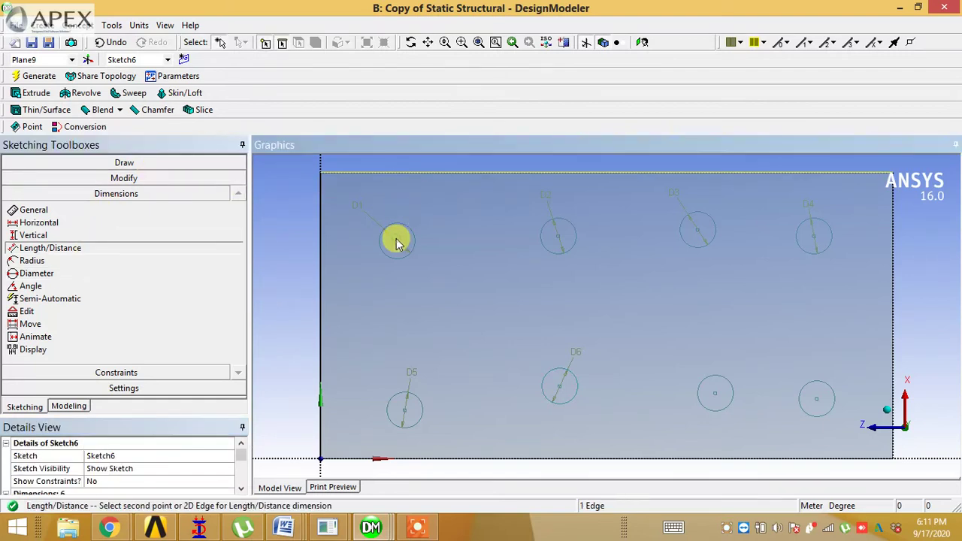
{"action": "left_click", "coordinate": [397, 241]}
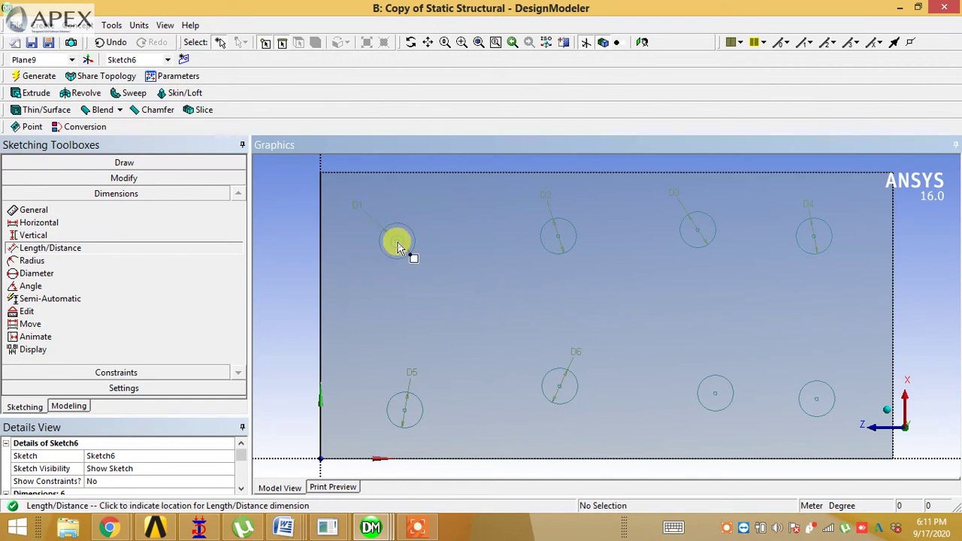
{"action": "left_click", "coordinate": [360, 214]}
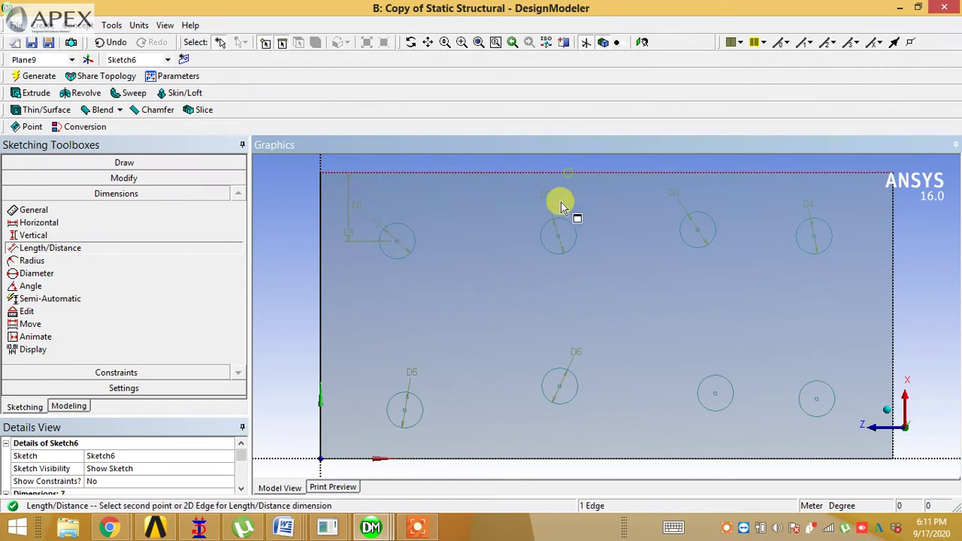
{"action": "left_click", "coordinate": [565, 174]}
{"action": "left_click", "coordinate": [556, 237]}
{"action": "left_click", "coordinate": [511, 218]}
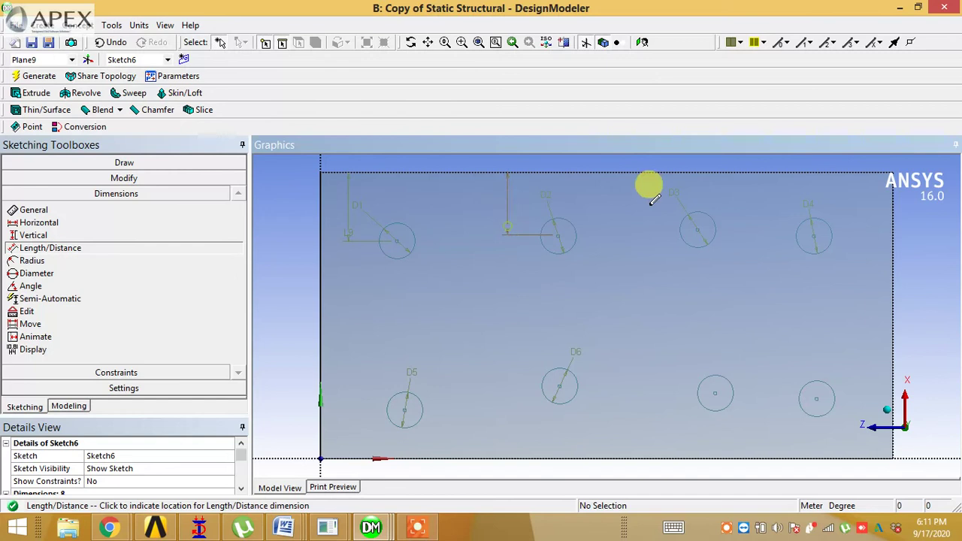
Step: Dimension the distances from the slab's upper edge to the centres of the third and fourth upper-row circles
{"action": "left_click", "coordinate": [719, 173]}
{"action": "left_click", "coordinate": [696, 233]}
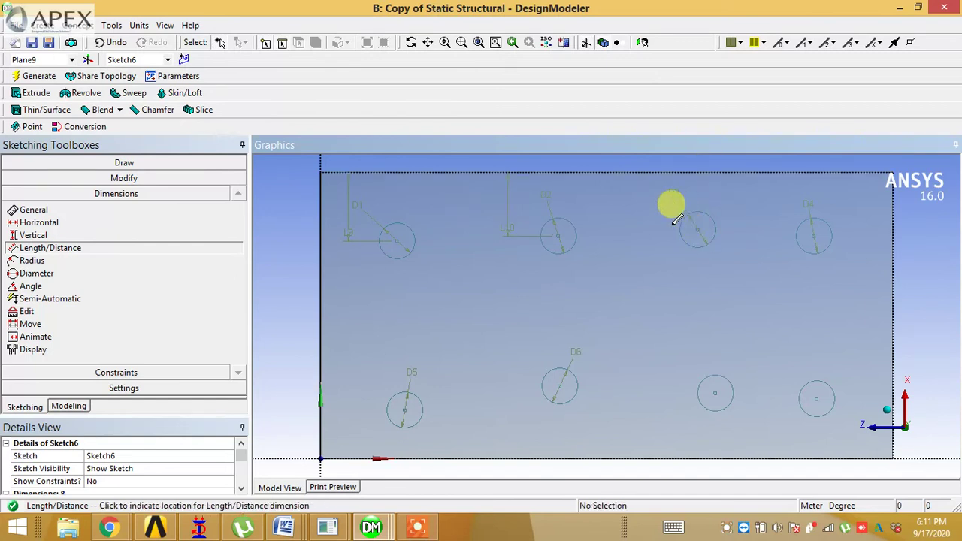
{"action": "left_click", "coordinate": [640, 209]}
{"action": "left_click", "coordinate": [813, 174]}
{"action": "left_click", "coordinate": [815, 234]}
{"action": "left_click", "coordinate": [763, 225]}
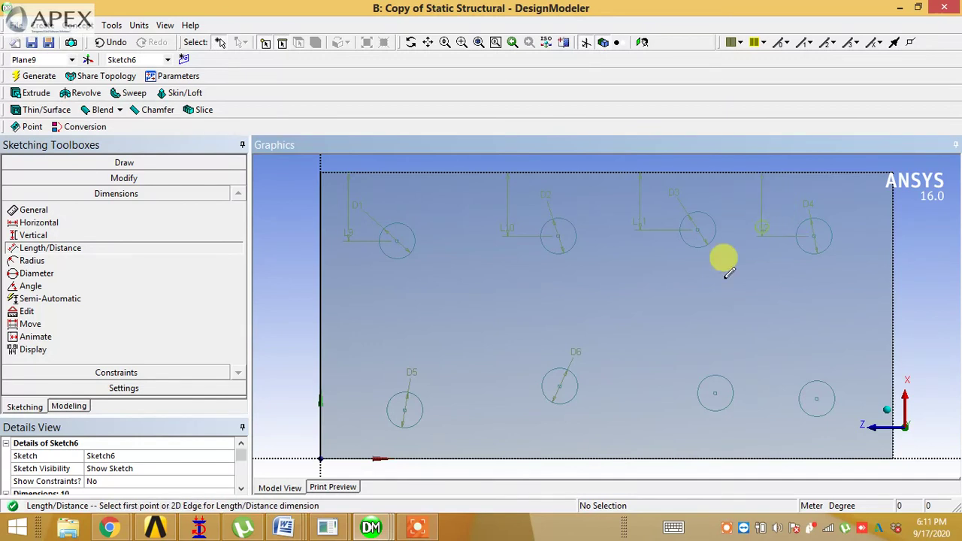
Step: Add distance dimensions from the centres of the first two lower-row circles to the slab's lower edge
{"action": "left_click", "coordinate": [407, 415]}
{"action": "left_click", "coordinate": [401, 456]}
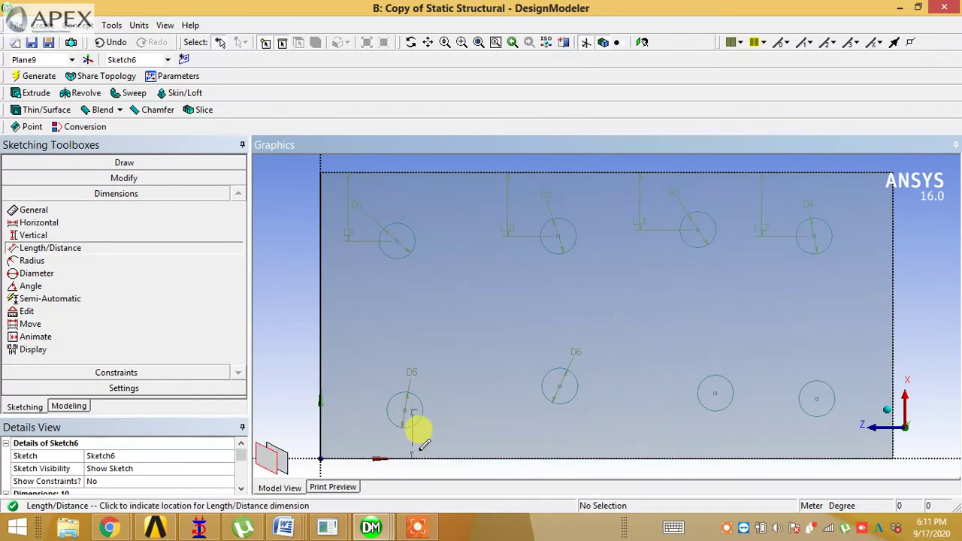
{"action": "left_click", "coordinate": [492, 433]}
{"action": "left_click", "coordinate": [569, 400]}
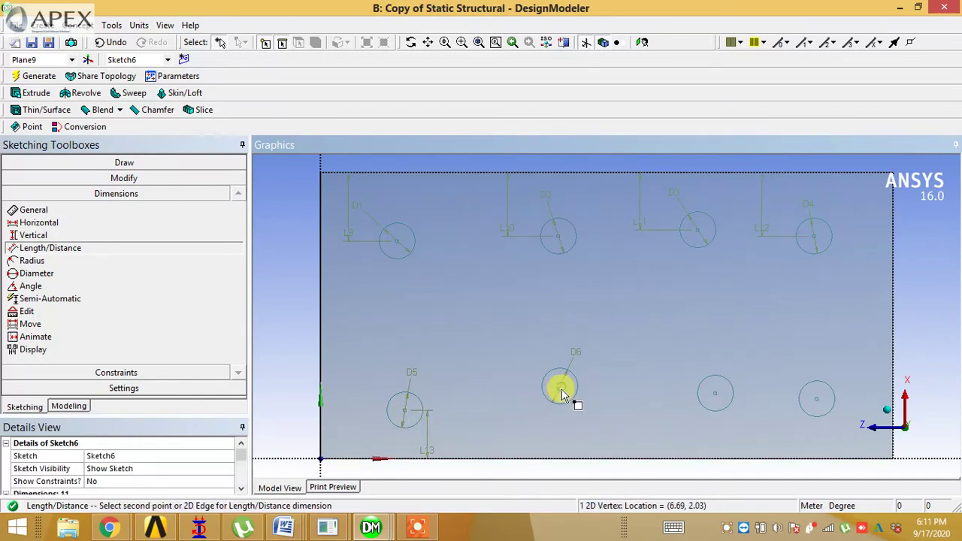
{"action": "left_click", "coordinate": [551, 456]}
{"action": "left_click", "coordinate": [580, 437]}
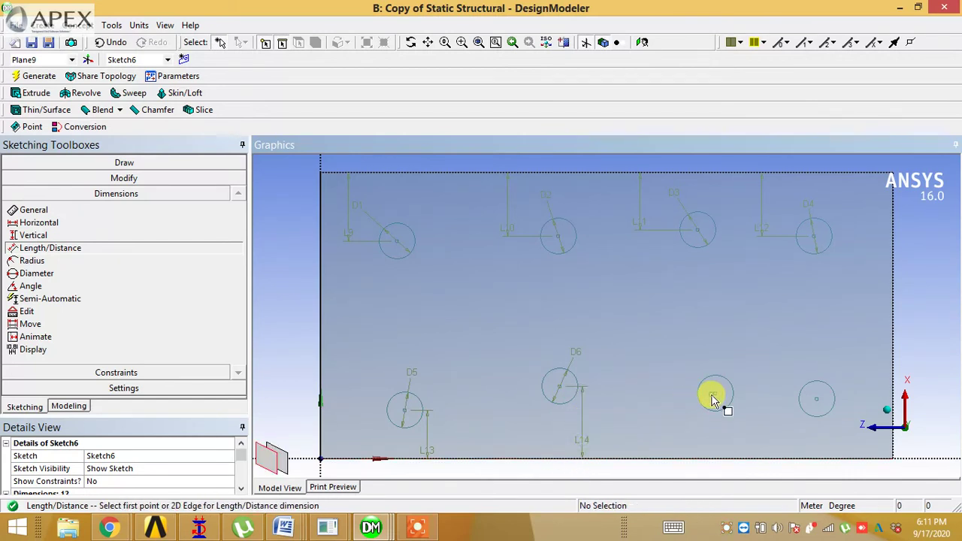
Step: Dimension the distances from the centres of the third and fourth lower-row circles to the slab's lower edge
{"action": "left_click", "coordinate": [713, 396]}
{"action": "left_click", "coordinate": [706, 457]}
{"action": "left_click", "coordinate": [689, 434]}
{"action": "left_click", "coordinate": [818, 399]}
{"action": "left_click", "coordinate": [803, 456]}
{"action": "left_click", "coordinate": [765, 434]}
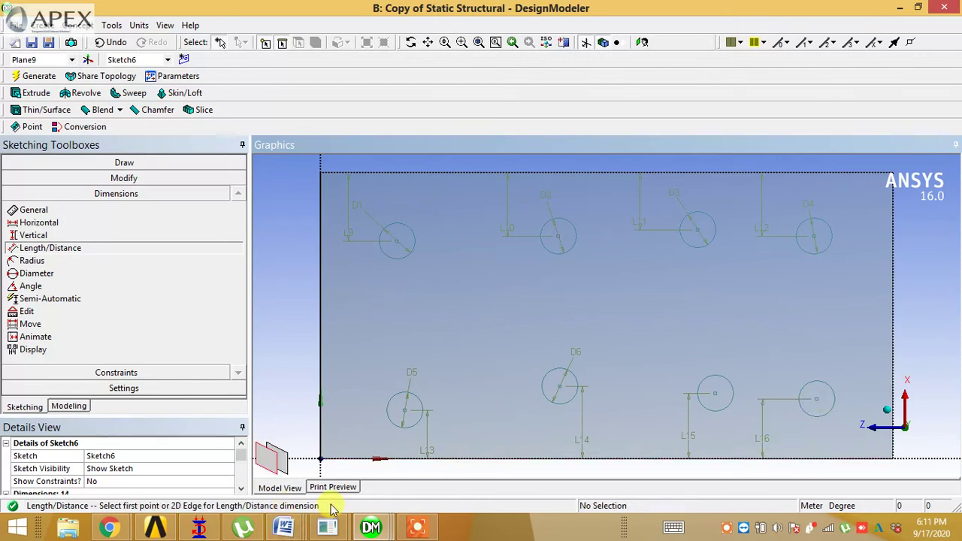
Step: Set distance L10, between the slab's upper edge and the second upper-row circle's centre, to 1.5 m
{"action": "left_click", "coordinate": [241, 489]}
{"action": "left_click", "coordinate": [240, 491]}
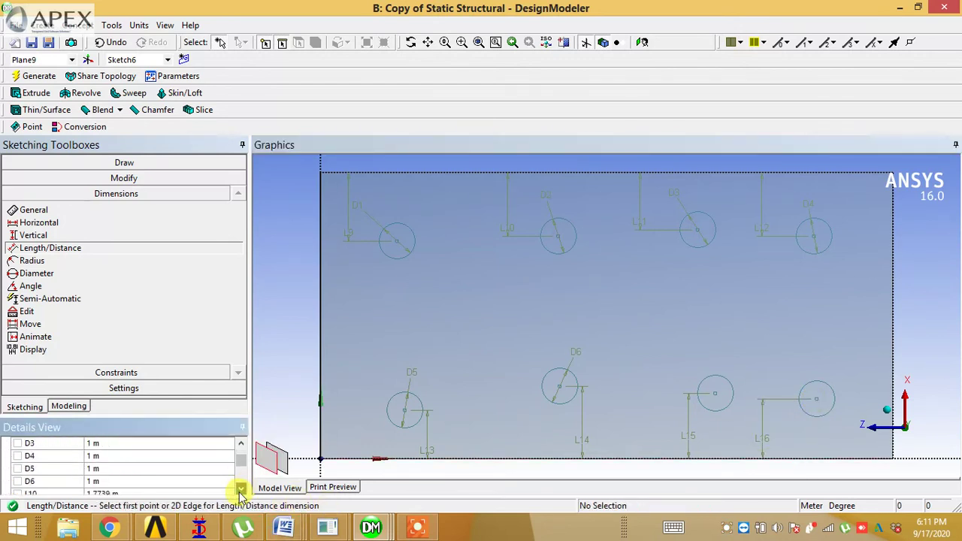
{"action": "left_click", "coordinate": [239, 492]}
{"action": "scroll", "coordinate": [239, 493], "scroll_direction": "up", "scroll_amount": 2}
{"action": "scroll", "coordinate": [197, 483], "scroll_direction": "down", "scroll_amount": 1}
{"action": "left_click", "coordinate": [118, 481]}
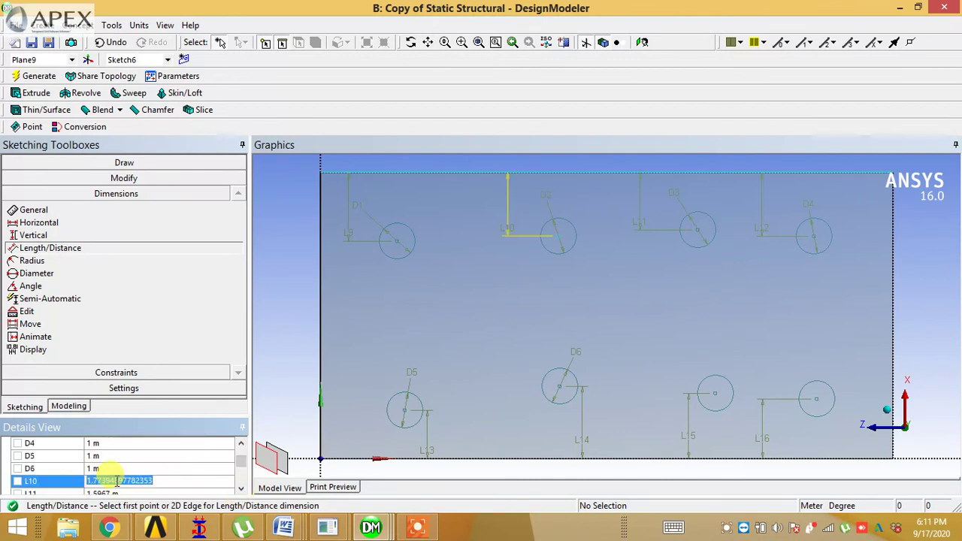
{"action": "type", "text": "1.5"}
{"action": "key", "text": "Return"}
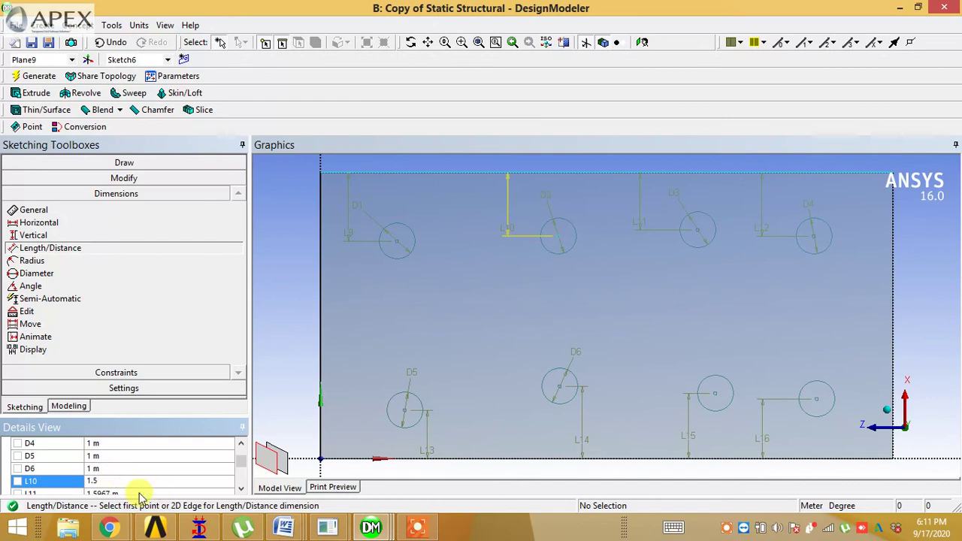
Step: Set distances L11 and L12, from the slab's upper edge to the third and fourth upper-row circle centres, to 1.5 m
{"action": "left_click", "coordinate": [139, 494]}
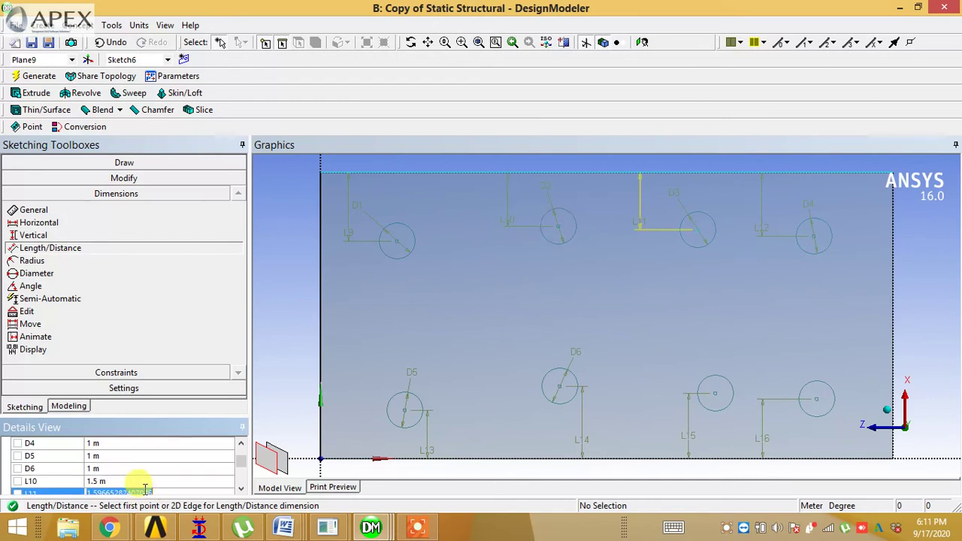
{"action": "left_click", "coordinate": [239, 489]}
{"action": "left_click", "coordinate": [239, 489]}
{"action": "type", "text": "1.5"}
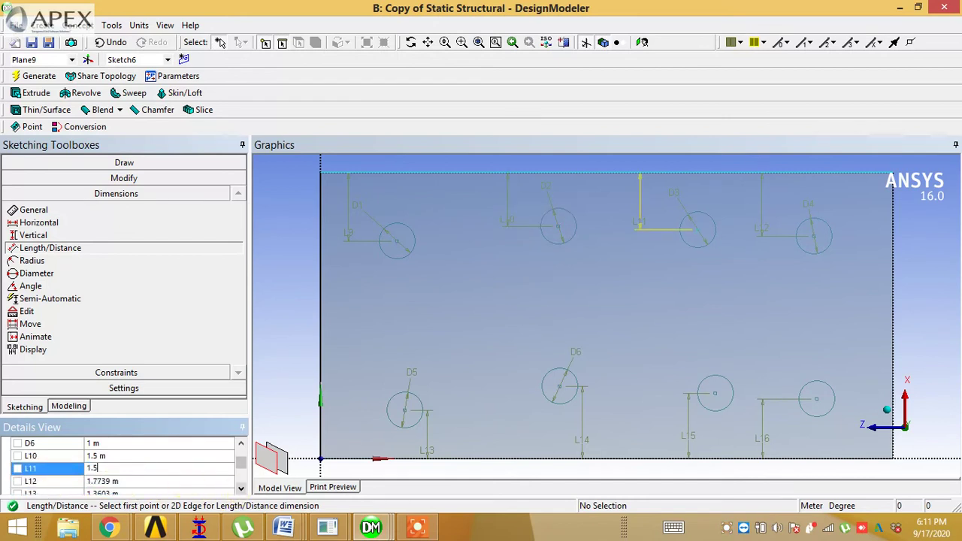
{"action": "left_click", "coordinate": [120, 481]}
{"action": "type", "text": "1.5"}
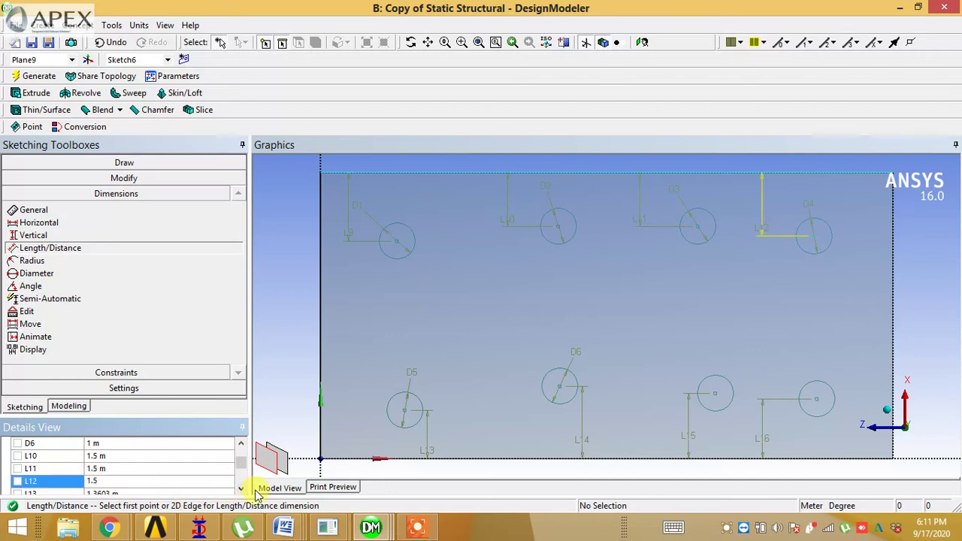
Step: Set distances L13 and L14, from the slab's lower edge to the first two lower-row circle centres, to 1.5 m
{"action": "left_click", "coordinate": [241, 489]}
{"action": "left_click", "coordinate": [241, 489]}
{"action": "left_click", "coordinate": [101, 467]}
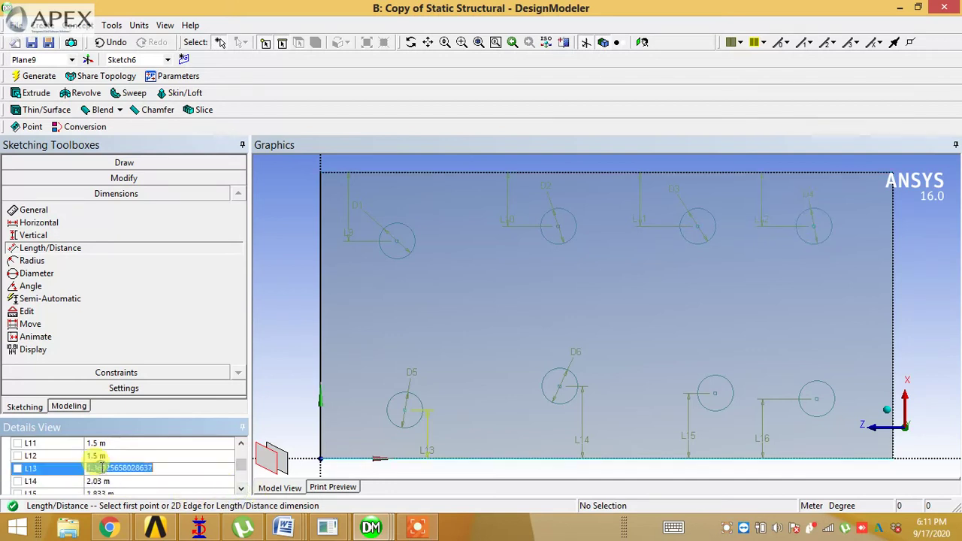
{"action": "left_click", "coordinate": [103, 480]}
{"action": "type", "text": "1"}
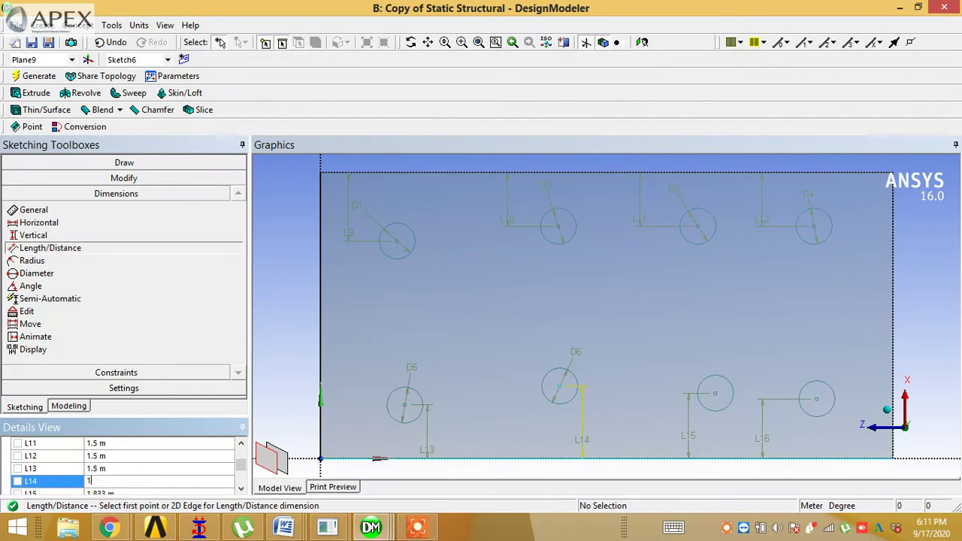
Step: Set distances L15 and L16, from the slab's lower edge to the third and fourth lower-row circle centres, to 1.5 m
{"action": "left_click", "coordinate": [241, 489]}
{"action": "left_click", "coordinate": [241, 489]}
{"action": "left_click", "coordinate": [241, 489]}
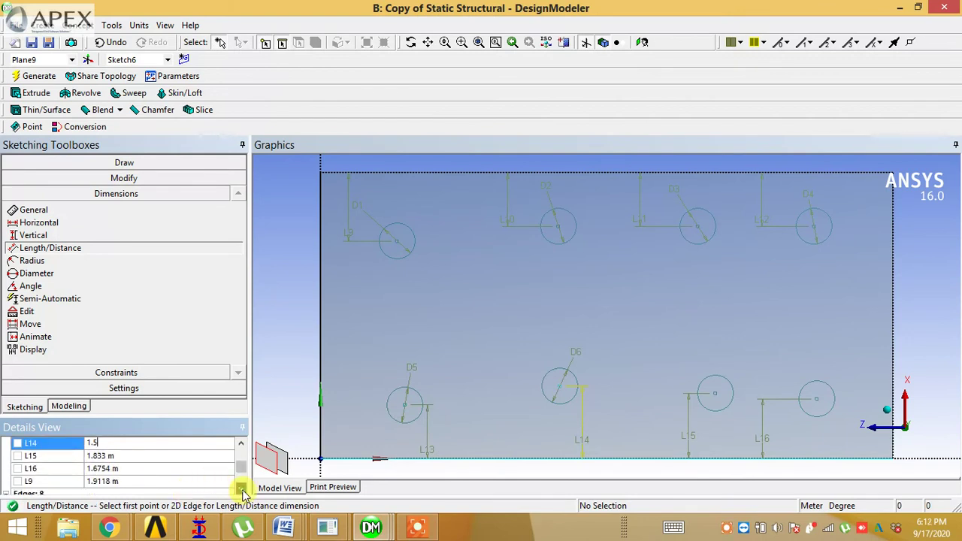
{"action": "left_click", "coordinate": [118, 456]}
{"action": "type", "text": "1.5"}
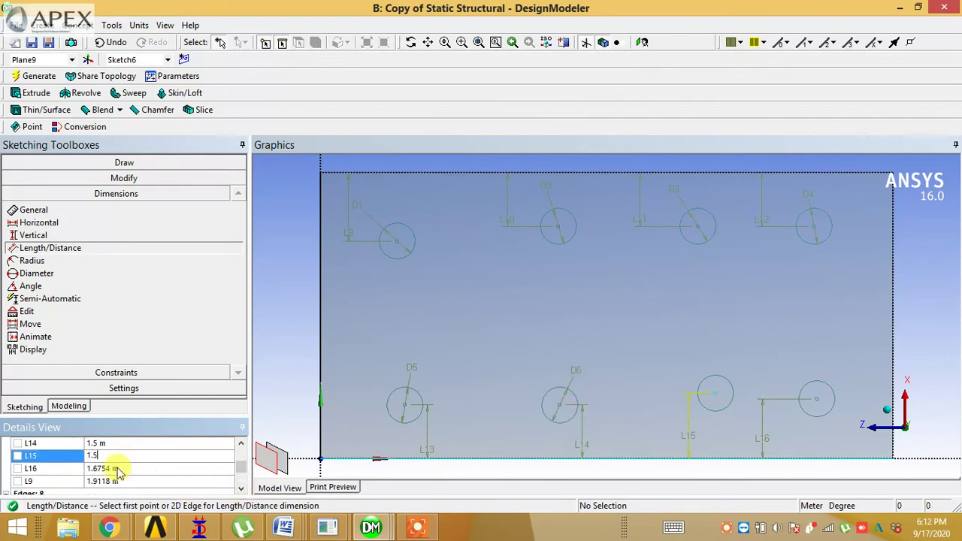
{"action": "left_click", "coordinate": [118, 468]}
{"action": "type", "text": "1.5"}
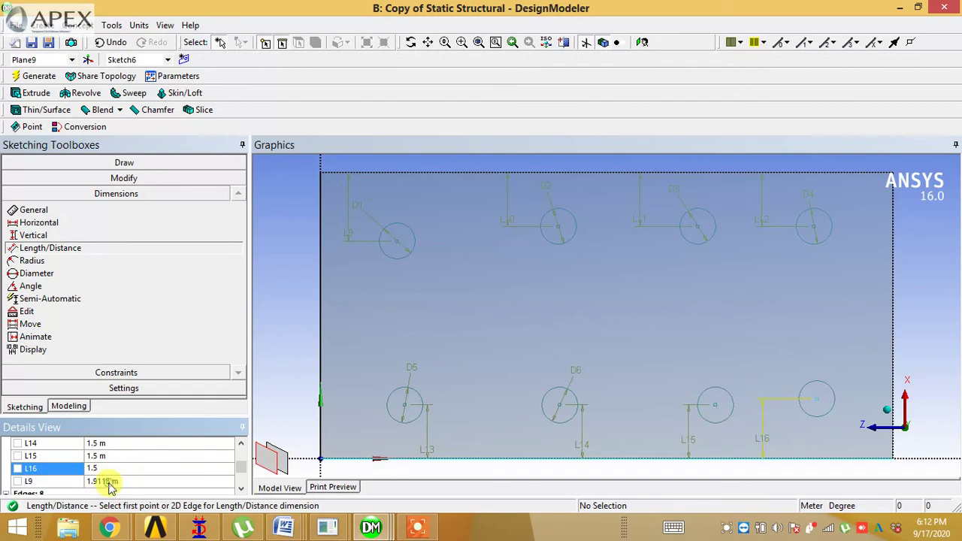
Step: Set distance L9, between the slab's upper edge and the first upper-row circle's centre, to 1.5 m
{"action": "left_click", "coordinate": [108, 481]}
{"action": "type", "text": "1"}
{"action": "left_click", "coordinate": [244, 337]}
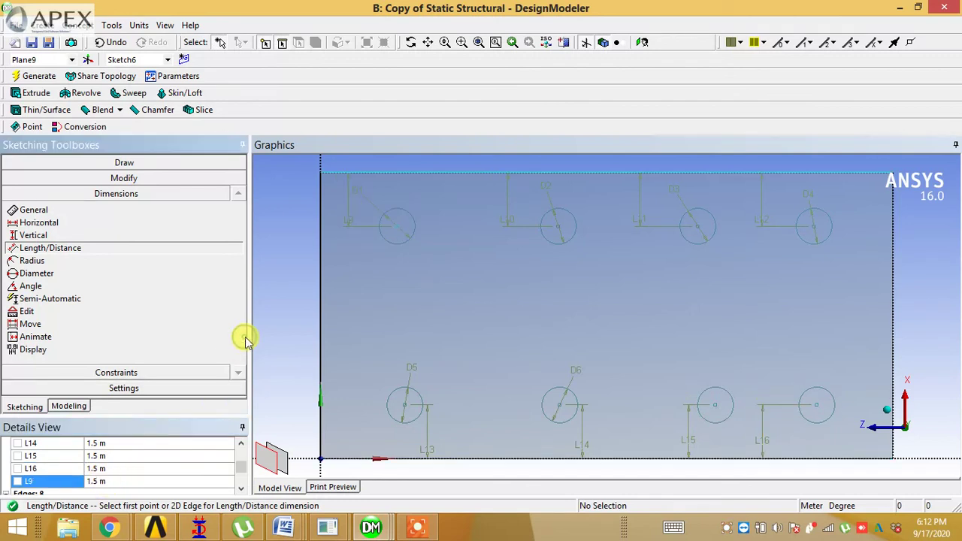
{"action": "left_click", "coordinate": [281, 319]}
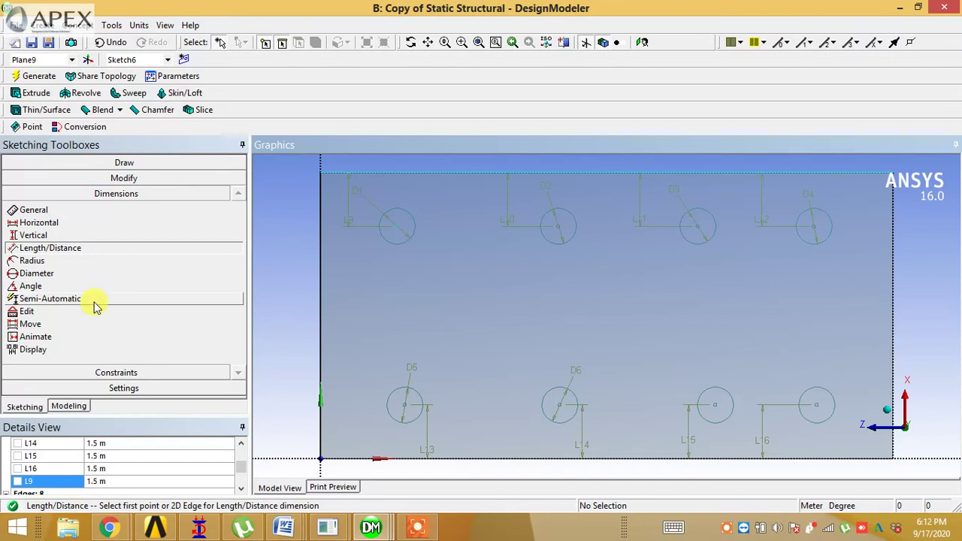
Step: Add distance dimensions between the centres of each pair of neighbouring circles in the upper row
{"action": "left_click", "coordinate": [398, 229]}
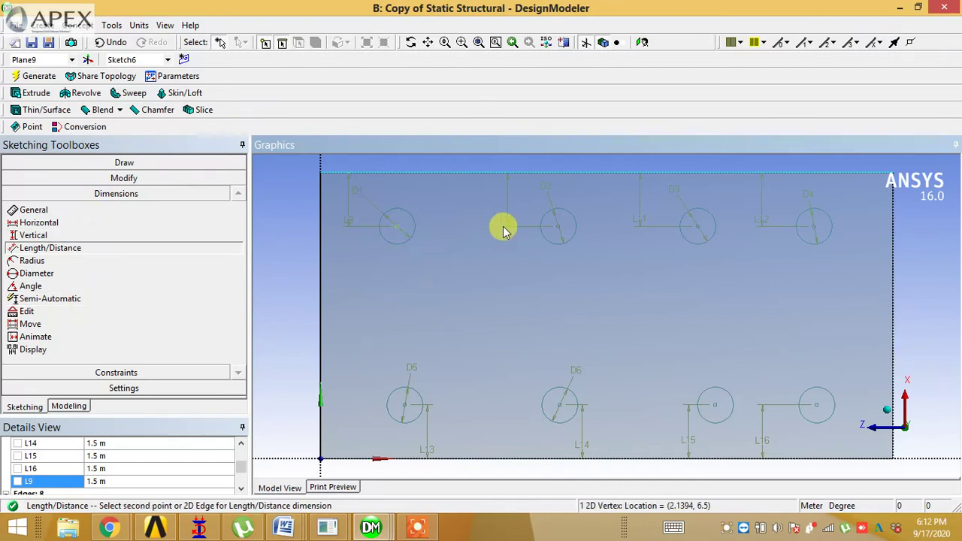
{"action": "left_click", "coordinate": [558, 235]}
{"action": "left_click", "coordinate": [562, 236]}
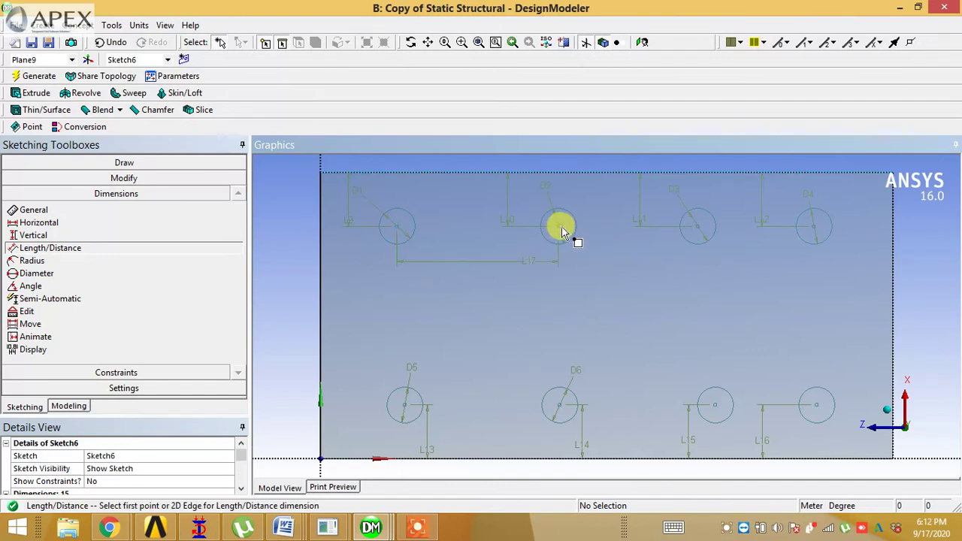
{"action": "left_click", "coordinate": [700, 228]}
{"action": "left_click", "coordinate": [695, 229]}
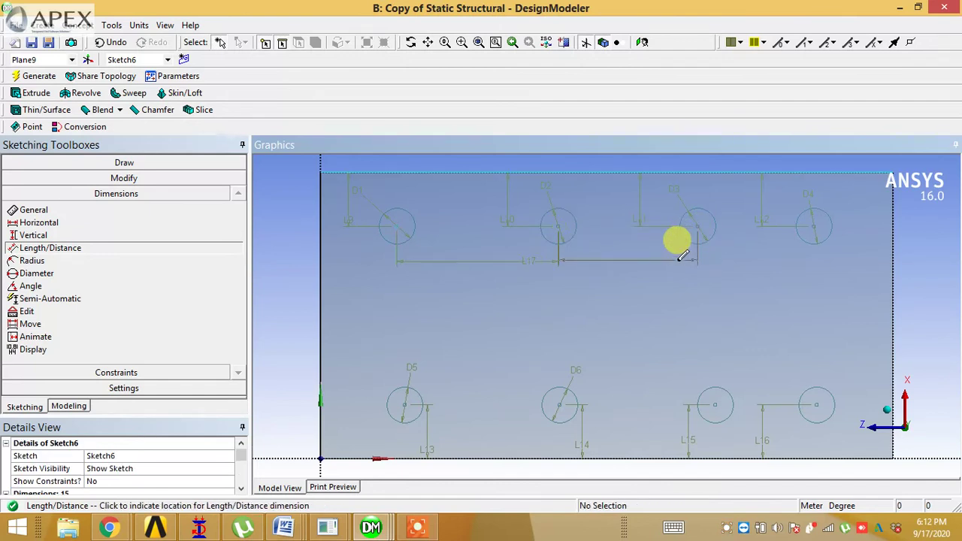
{"action": "left_click", "coordinate": [672, 260]}
{"action": "left_click", "coordinate": [697, 227]}
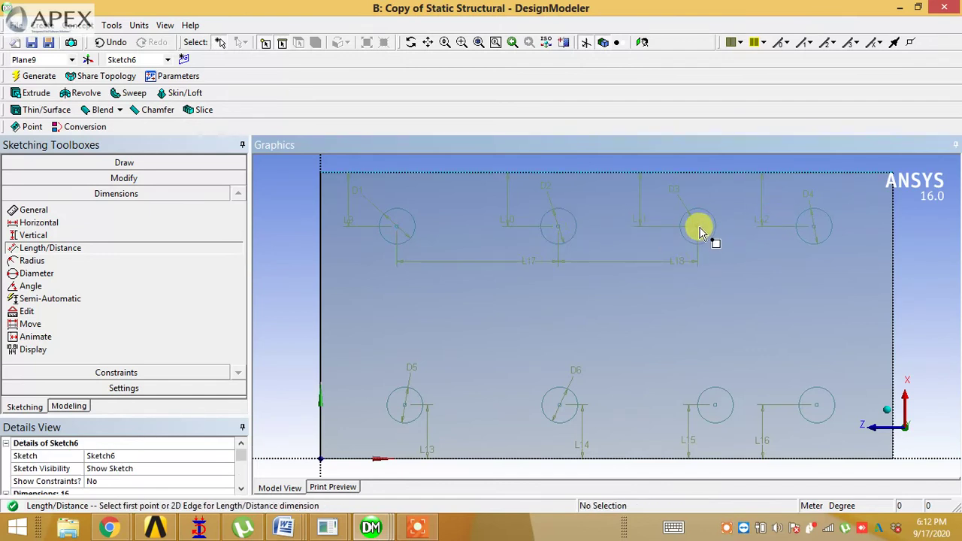
{"action": "left_click", "coordinate": [812, 227]}
{"action": "left_click", "coordinate": [786, 245]}
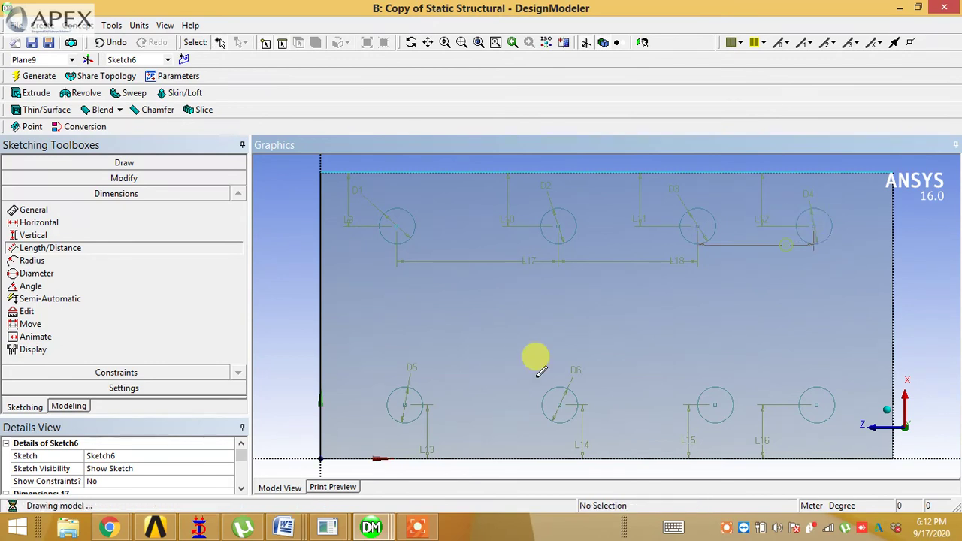
Step: Dimension the centre-to-centre distances between all neighbouring circles in the lower row
{"action": "left_click", "coordinate": [404, 406]}
{"action": "left_click", "coordinate": [558, 405]}
{"action": "left_click", "coordinate": [562, 363]}
{"action": "left_click", "coordinate": [559, 404]}
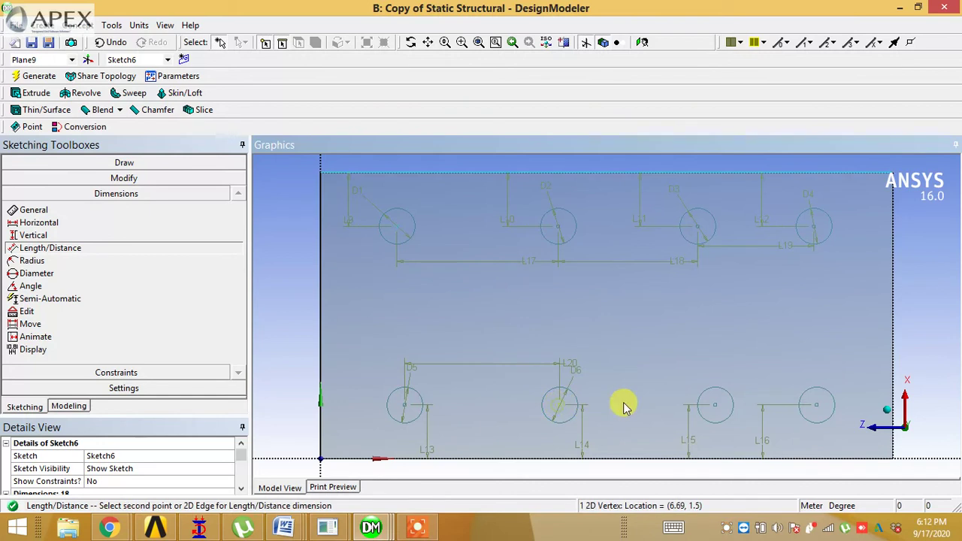
{"action": "left_click", "coordinate": [714, 406]}
{"action": "left_click", "coordinate": [714, 354]}
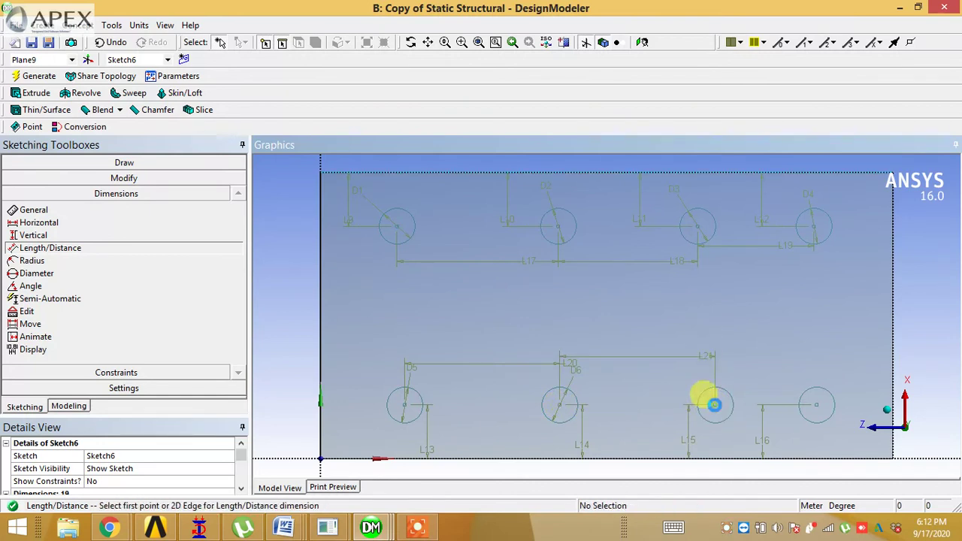
{"action": "left_click", "coordinate": [715, 406]}
{"action": "left_click", "coordinate": [816, 405]}
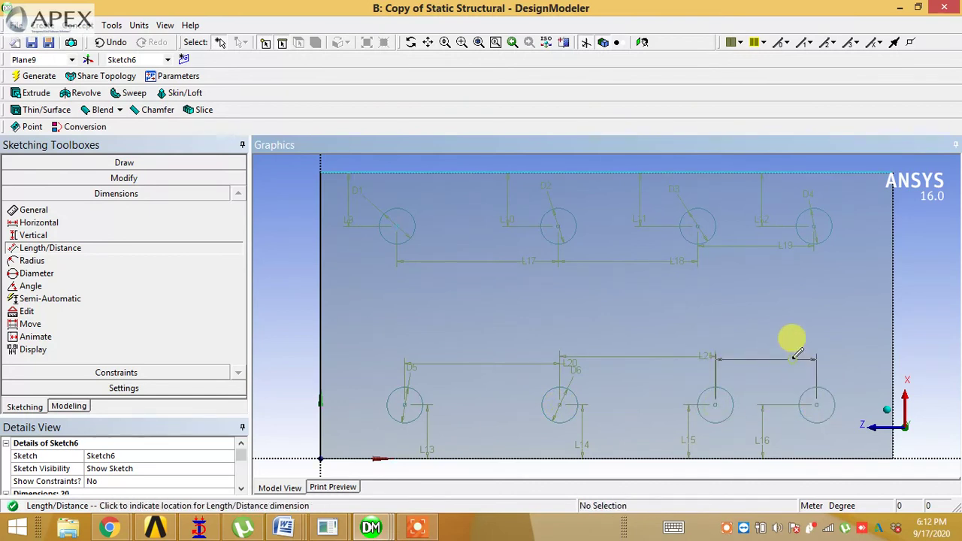
{"action": "left_click", "coordinate": [795, 355]}
Step: Set centre spacings L17 and L18, between the first three upper-row circles, to 3 m
{"action": "left_click", "coordinate": [240, 488]}
{"action": "left_click", "coordinate": [240, 488]}
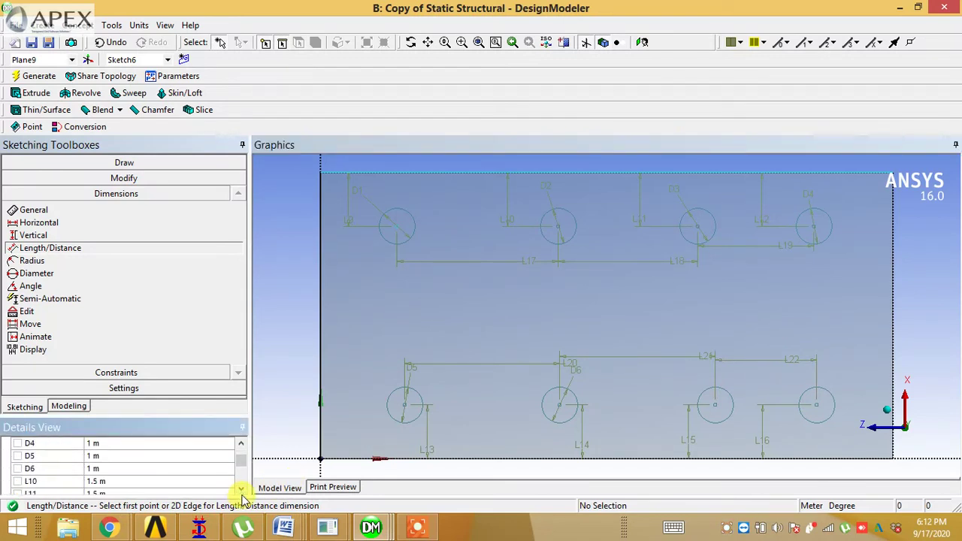
{"action": "left_click_drag", "start_coordinate": [240, 469], "coordinate": [240, 467]}
{"action": "left_click", "coordinate": [98, 455]}
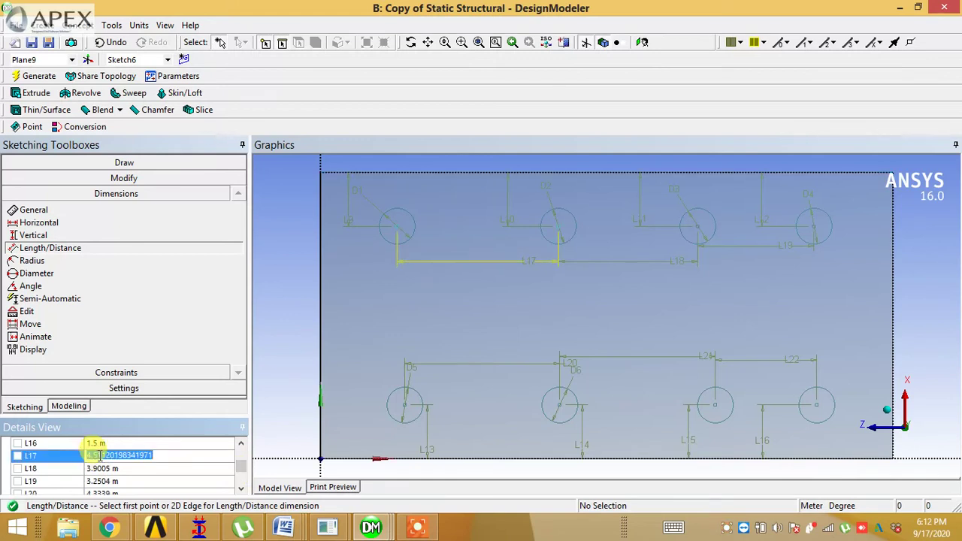
{"action": "type", "text": "3"}
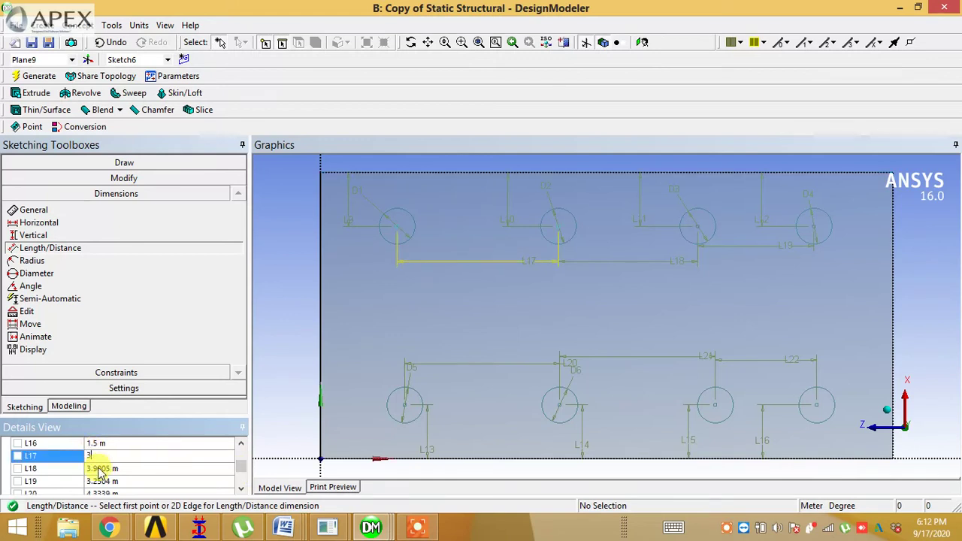
{"action": "left_click", "coordinate": [98, 468]}
{"action": "type", "text": "3"}
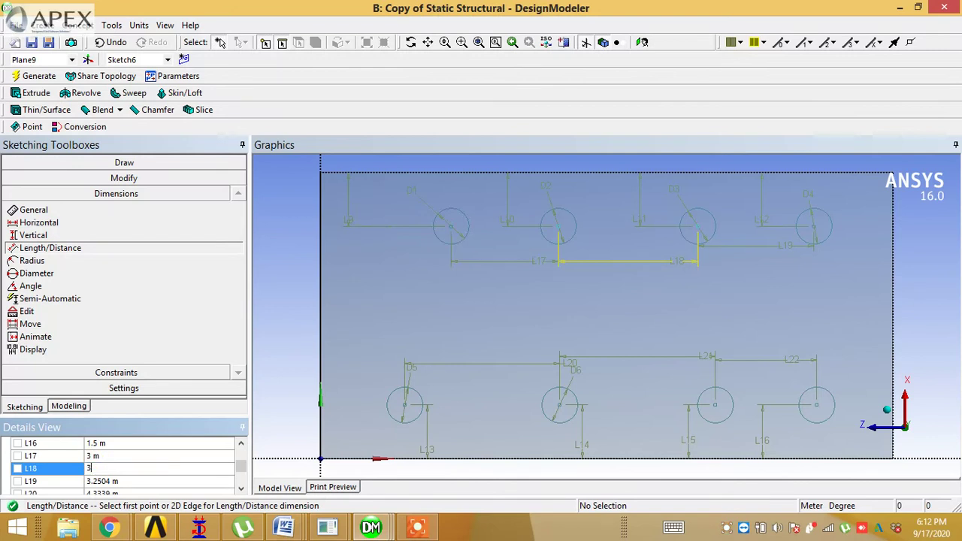
Step: Set all three upper-row centre spacings, L17, L18 and L19, to 4 m
{"action": "left_click", "coordinate": [109, 456]}
{"action": "type", "text": "4"}
{"action": "left_click", "coordinate": [109, 468]}
{"action": "type", "text": "4"}
{"action": "left_click", "coordinate": [109, 481]}
{"action": "type", "text": "4"}
Step: Set the three lower-row centre spacings, L20, L21 and L22, to 4 m
{"action": "left_click", "coordinate": [109, 494]}
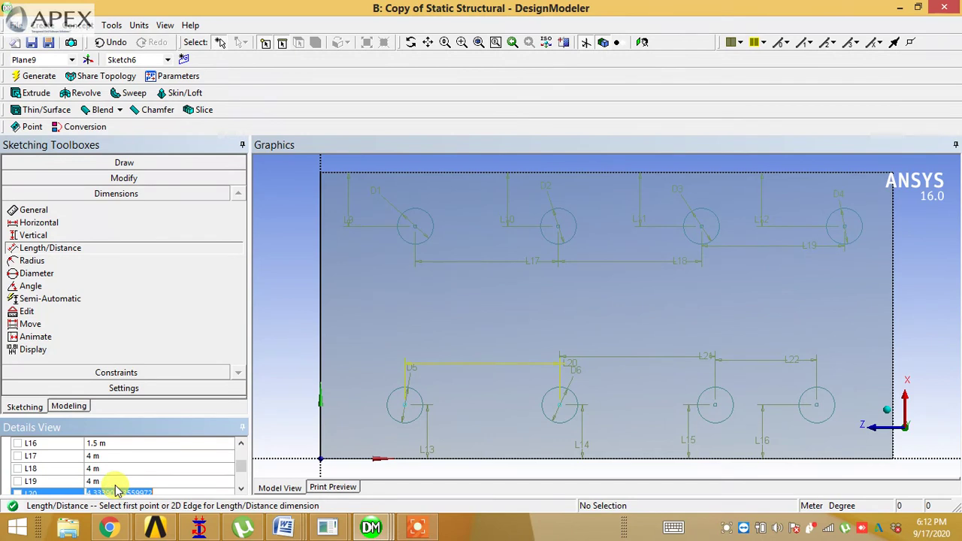
{"action": "scroll", "coordinate": [118, 485], "scroll_direction": "down", "scroll_amount": 1}
{"action": "type", "text": "4"}
{"action": "left_click", "coordinate": [113, 468]}
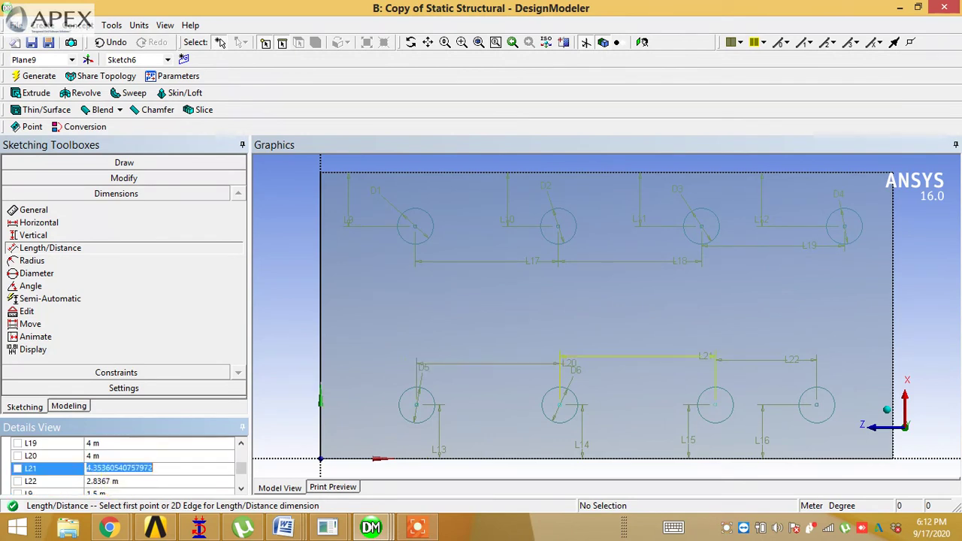
{"action": "left_click", "coordinate": [118, 481]}
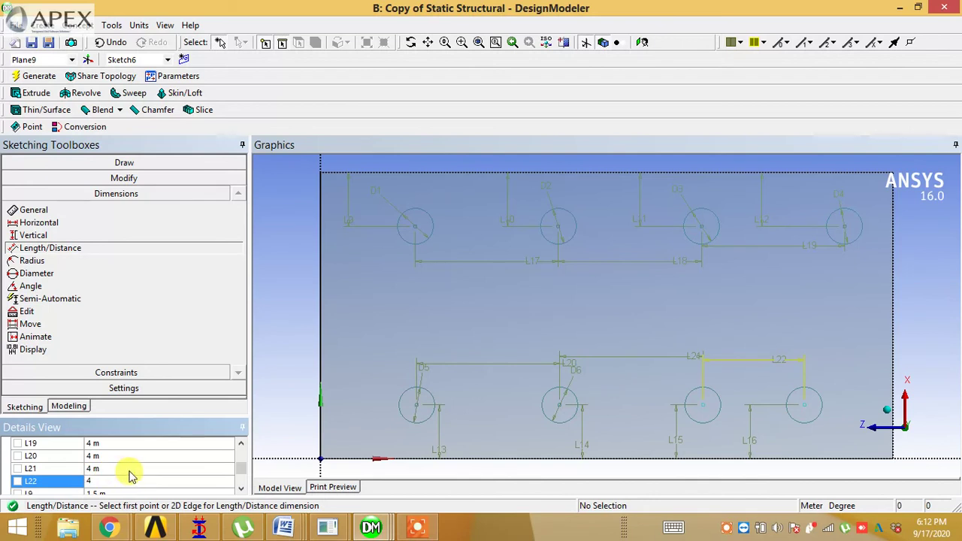
Step: Try 4 m for edge distance L9 of the first upper-row circle, and restore it to 1.5 m
{"action": "scroll", "coordinate": [129, 475], "scroll_direction": "down", "scroll_amount": 1}
{"action": "left_click", "coordinate": [111, 460]}
{"action": "type", "text": "4"}
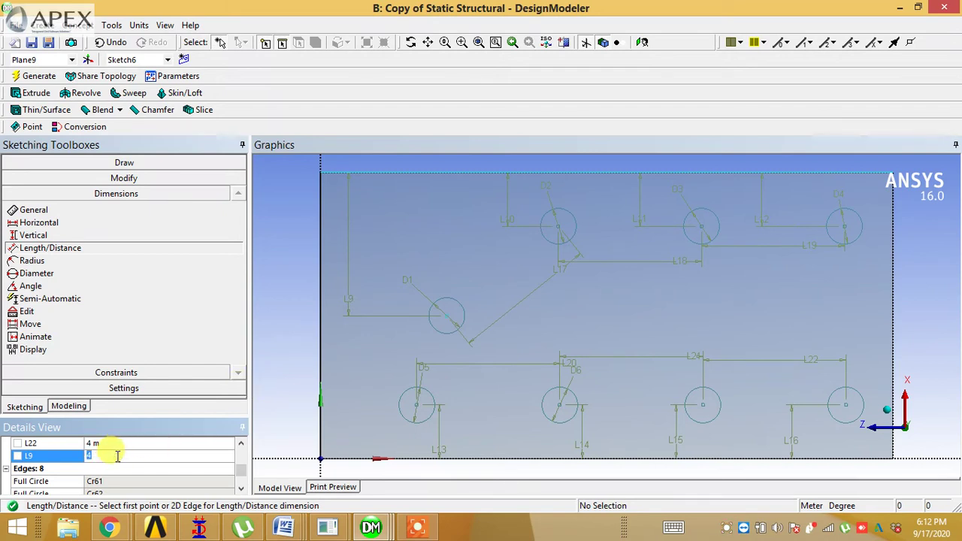
{"action": "key", "text": "ctrl+z"}
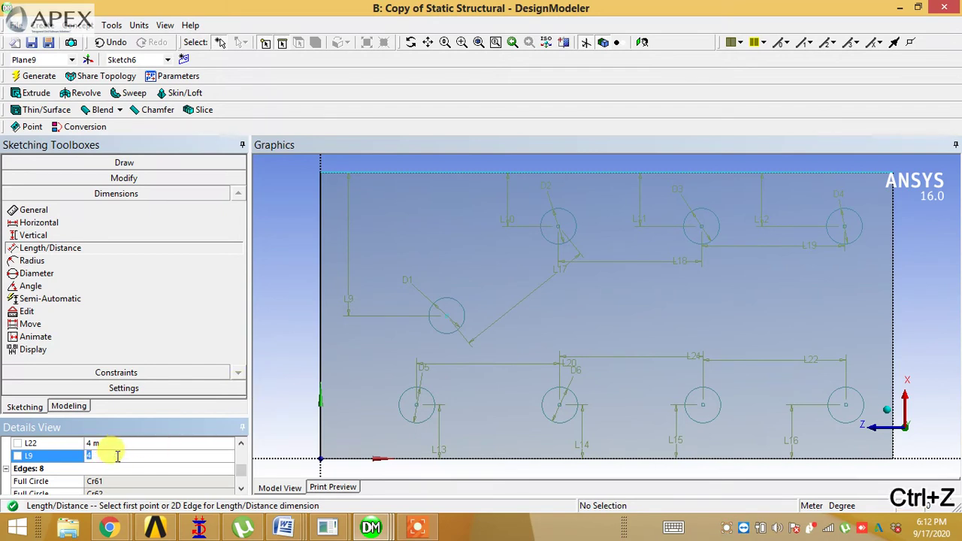
{"action": "type", "text": "1"}
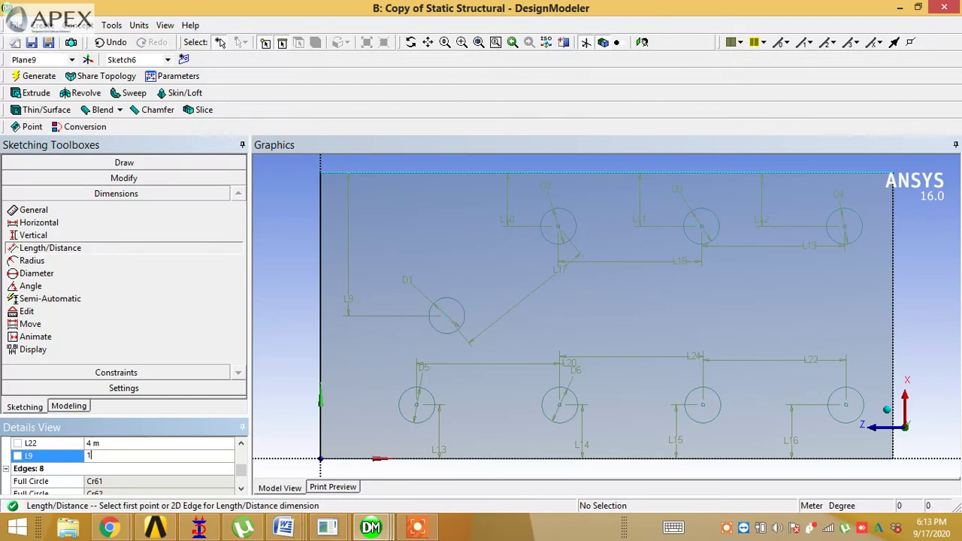
{"action": "left_click", "coordinate": [272, 299]}
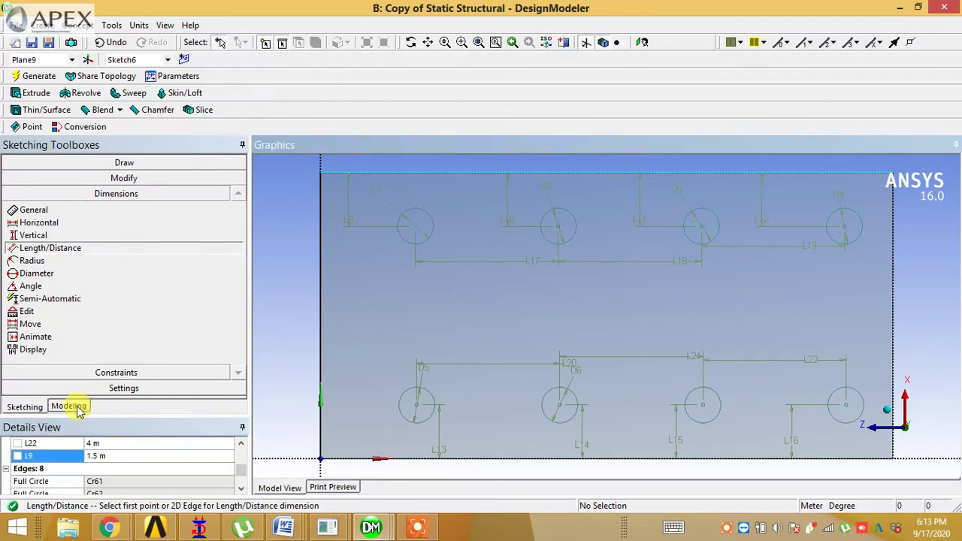
Step: Leave sketching, switch to an isometric view and select the circle sketch Sketch6 under Plane9
{"action": "left_click", "coordinate": [69, 407]}
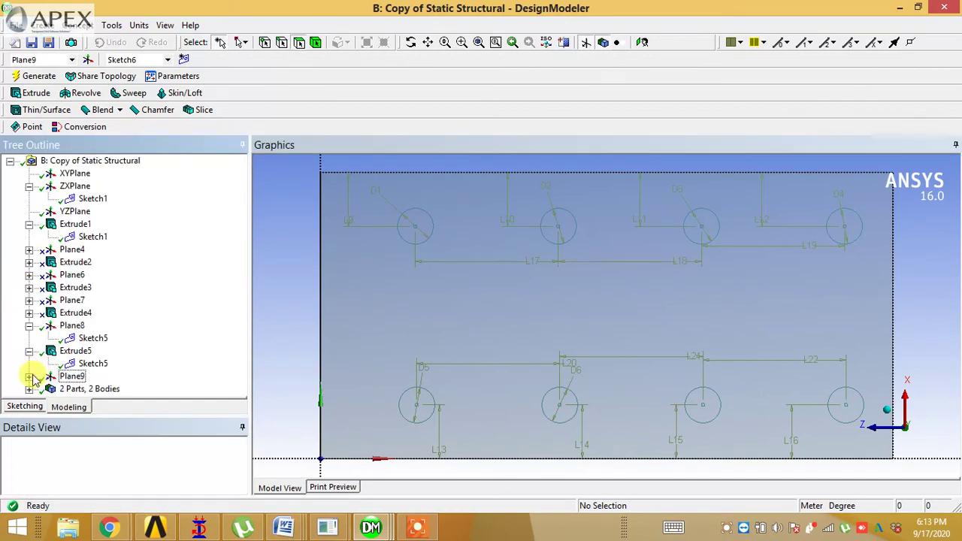
{"action": "left_click", "coordinate": [29, 376]}
{"action": "left_click", "coordinate": [91, 388]}
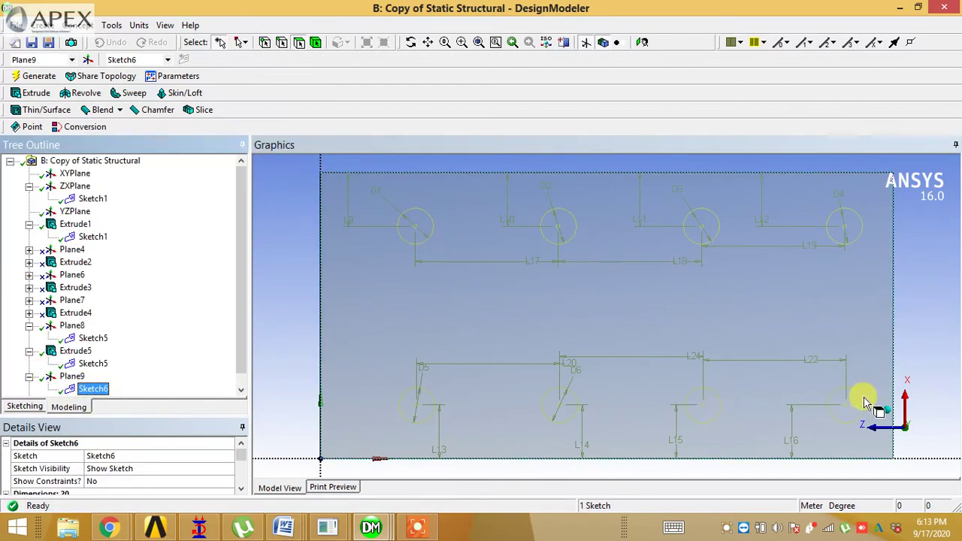
{"action": "left_click", "coordinate": [883, 408]}
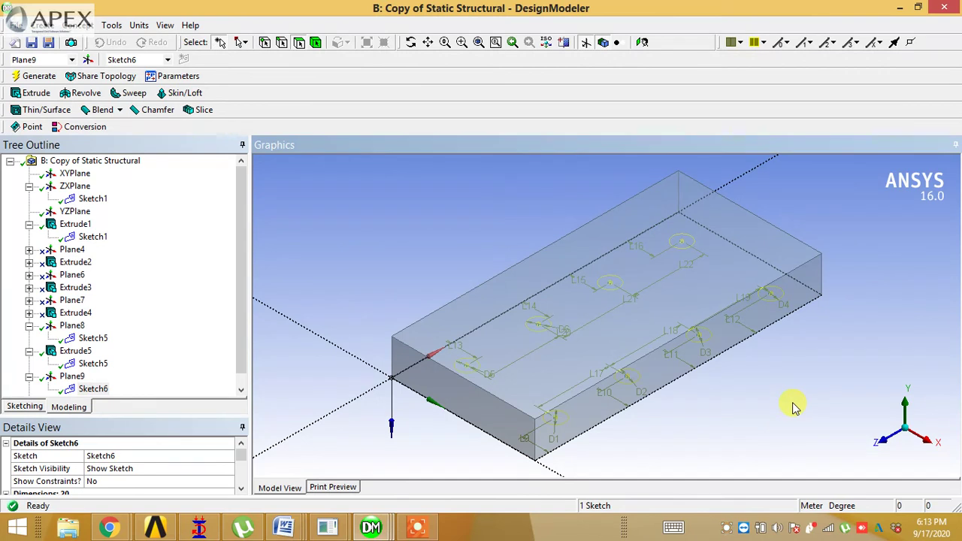
{"action": "left_click", "coordinate": [61, 364]}
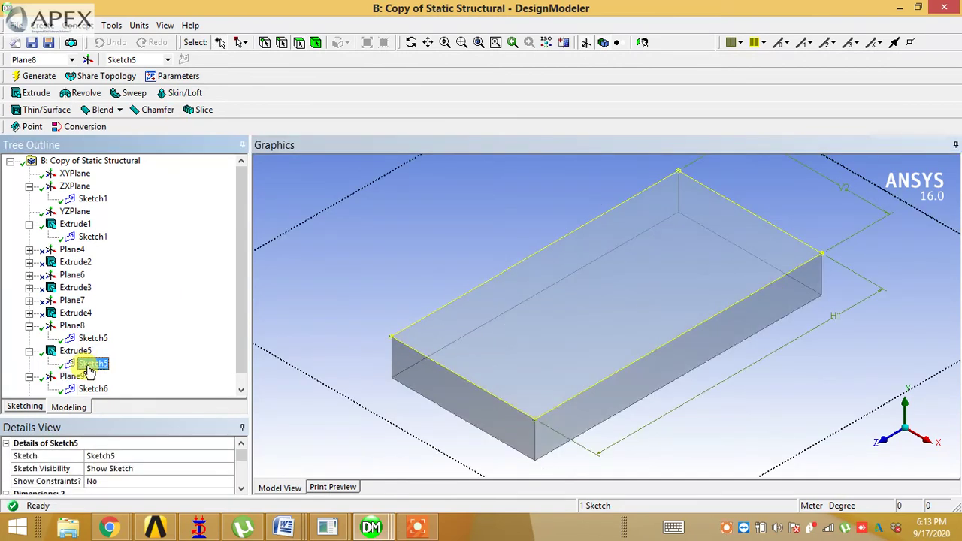
{"action": "scroll", "coordinate": [243, 337], "scroll_direction": "down", "scroll_amount": 1}
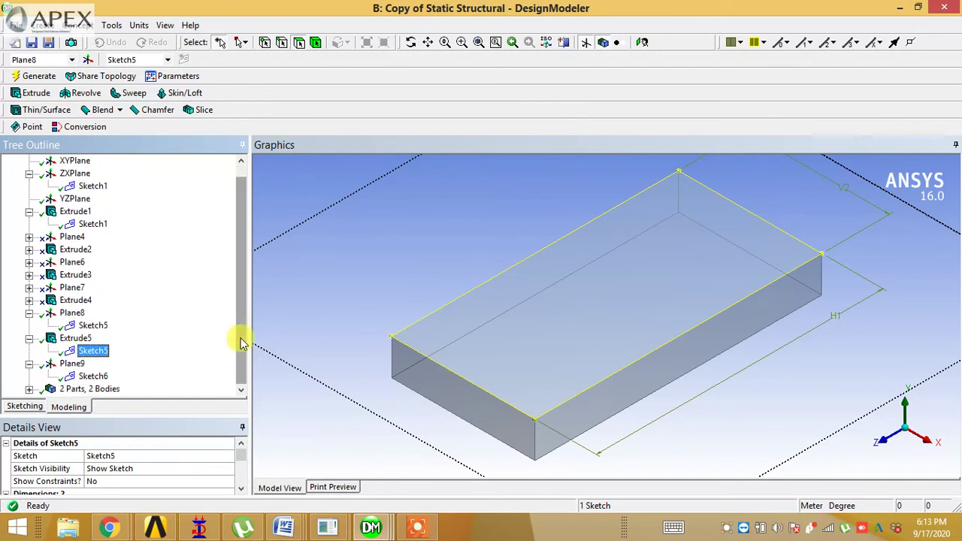
{"action": "left_click", "coordinate": [99, 377]}
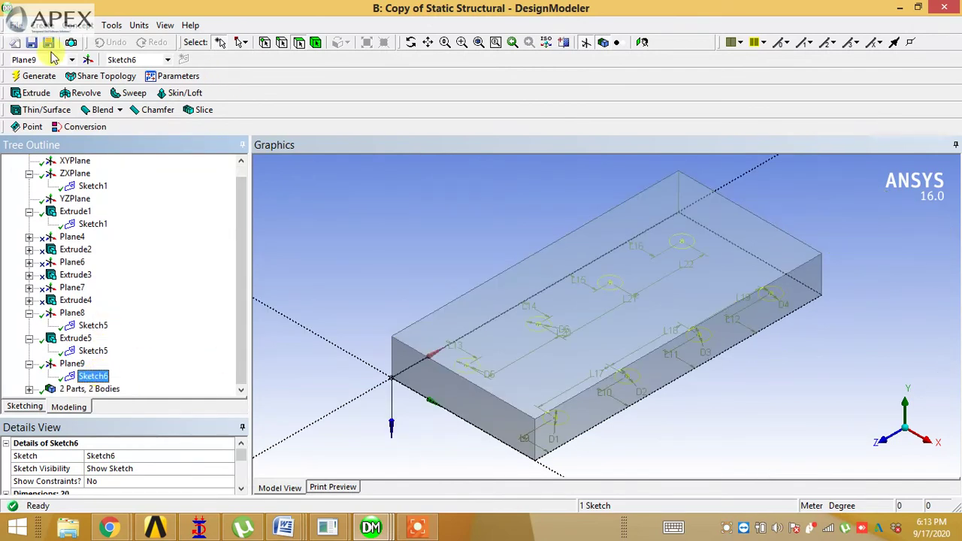
Step: Start an extrusion of the eight-circle sketch Sketch6 and set its operation to Slice Material
{"action": "left_click", "coordinate": [41, 98]}
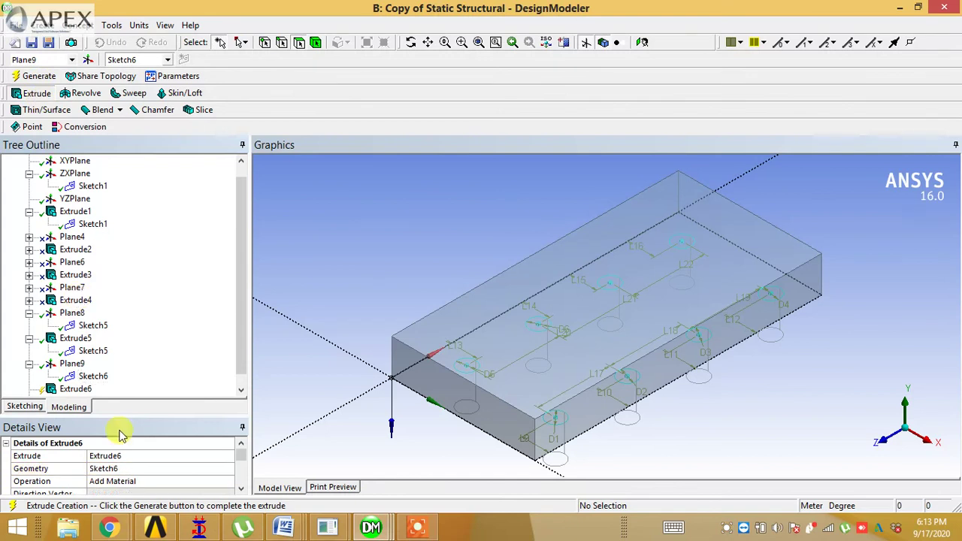
{"action": "left_click", "coordinate": [116, 467]}
{"action": "left_click", "coordinate": [112, 467]}
{"action": "left_click", "coordinate": [223, 482]}
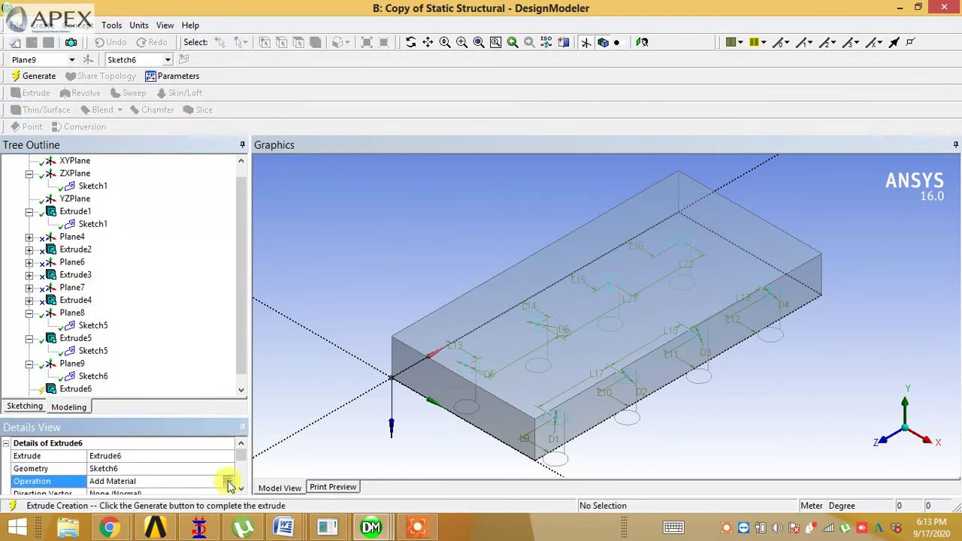
{"action": "left_click", "coordinate": [228, 481]}
{"action": "left_click", "coordinate": [124, 517]}
Step: Set the depth of the pile extrusion to 4 m
{"action": "scroll", "coordinate": [242, 488], "scroll_direction": "down", "scroll_amount": 3}
{"action": "left_click", "coordinate": [120, 454]}
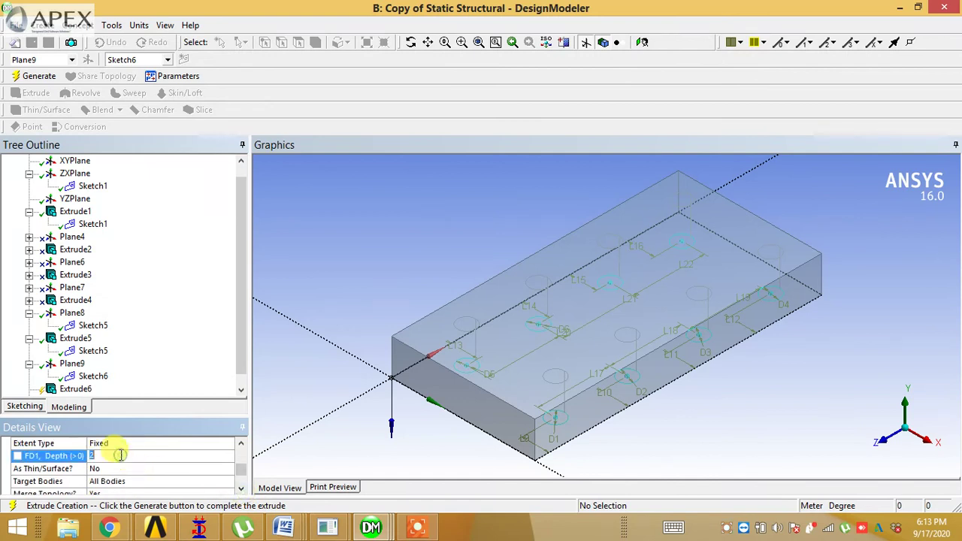
{"action": "type", "text": "4"}
{"action": "key", "text": "Return"}
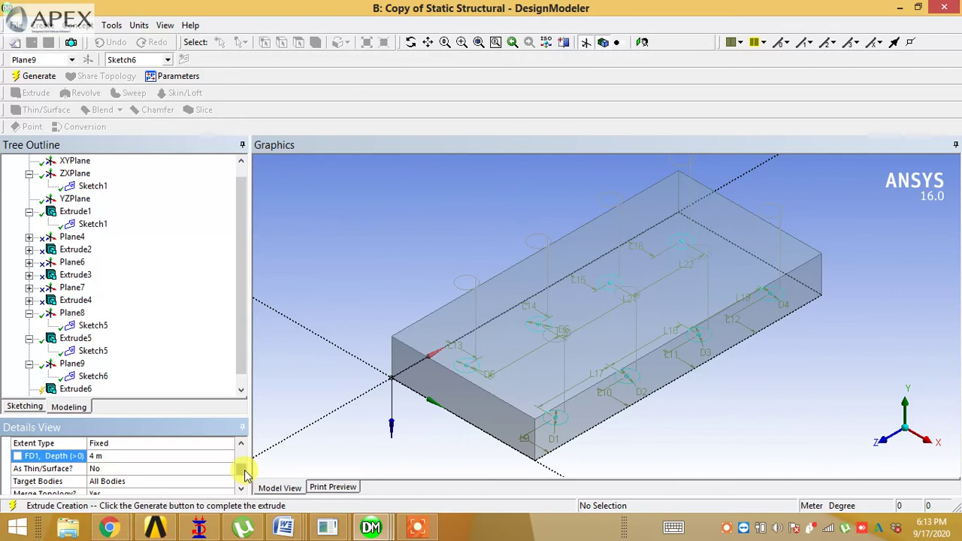
Step: Change the direction of the pile extrusion to Normal
{"action": "scroll", "coordinate": [242, 481], "scroll_direction": "down", "scroll_amount": 2}
{"action": "scroll", "coordinate": [241, 481], "scroll_direction": "up", "scroll_amount": 4}
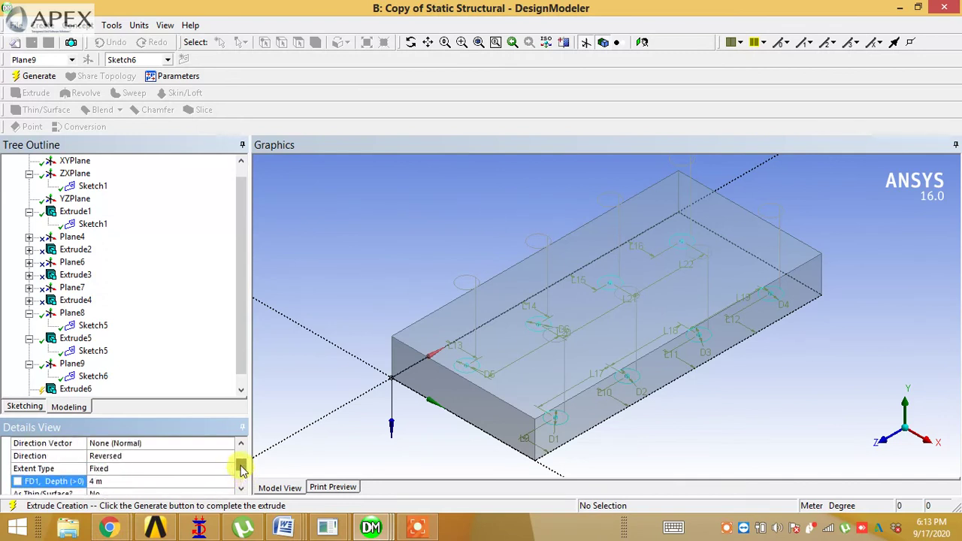
{"action": "left_click", "coordinate": [206, 460]}
{"action": "left_click", "coordinate": [225, 457]}
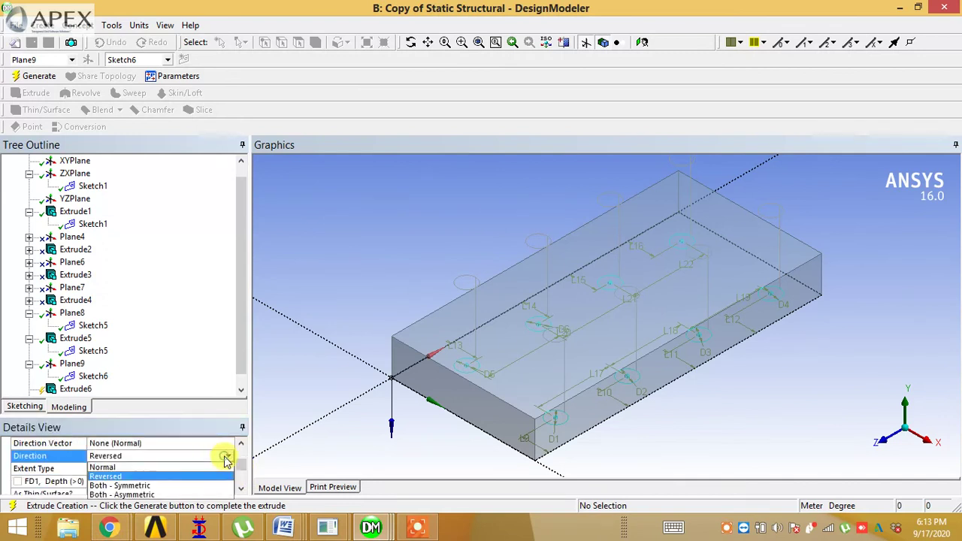
{"action": "left_click", "coordinate": [216, 466]}
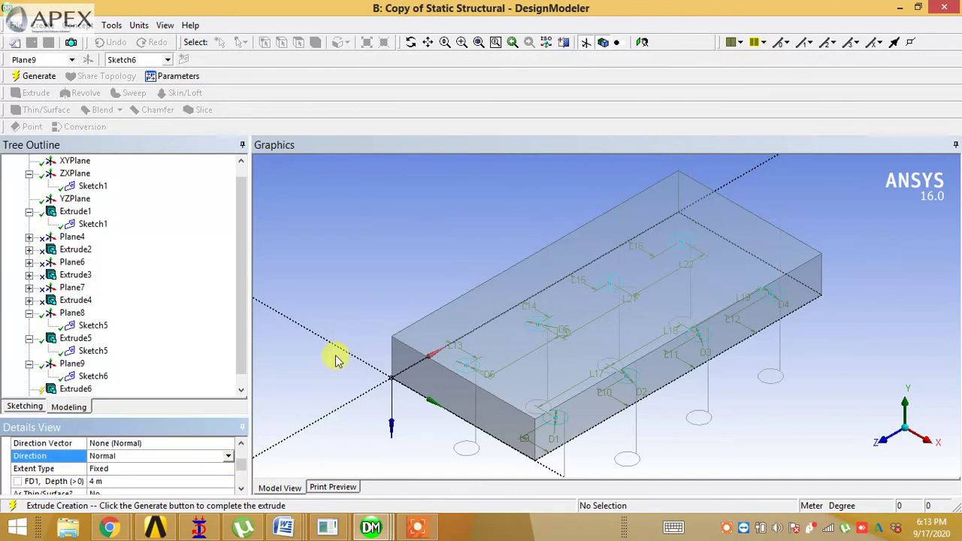
Step: Set the depth of the pile extrusion to 7 m and generate the sliced pile bodies
{"action": "left_click", "coordinate": [241, 492]}
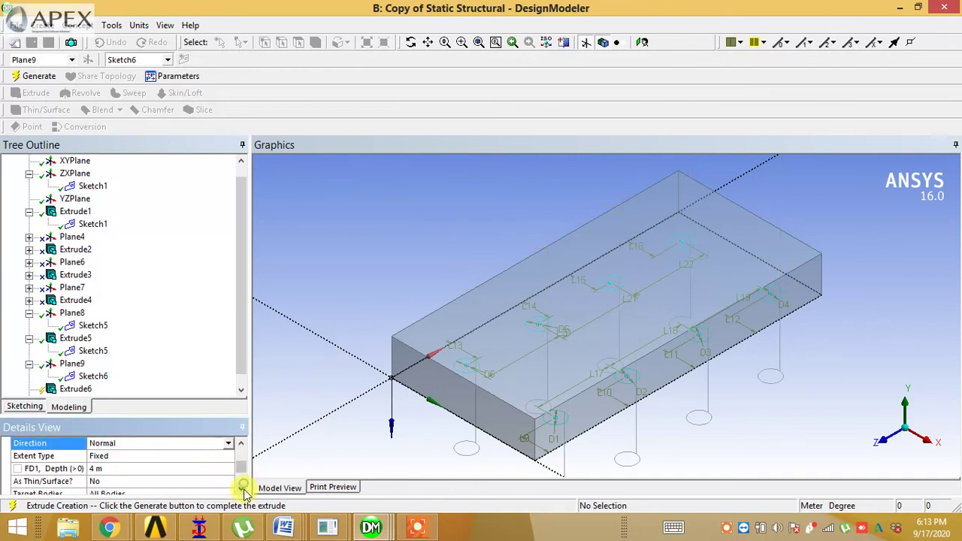
{"action": "left_click", "coordinate": [125, 467]}
{"action": "type", "text": "7"}
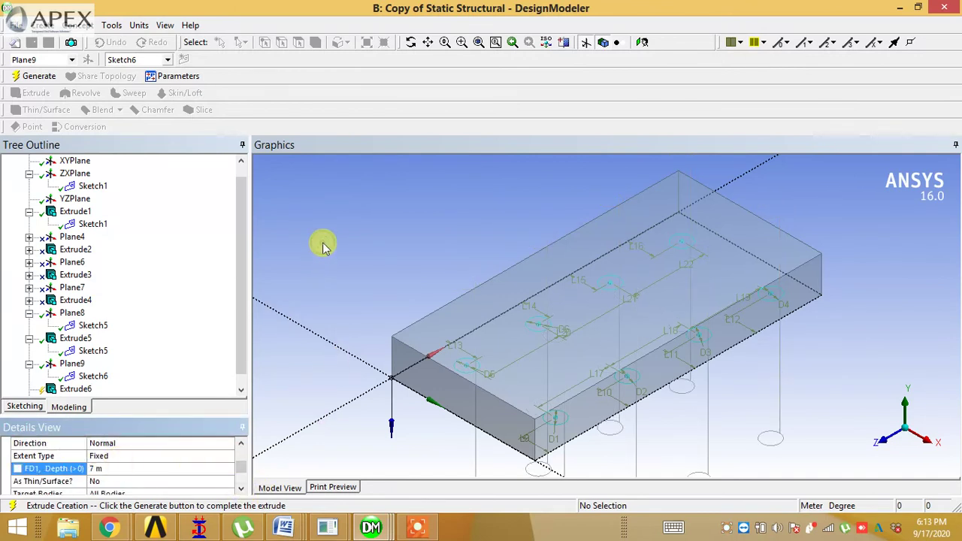
{"action": "left_click", "coordinate": [34, 76]}
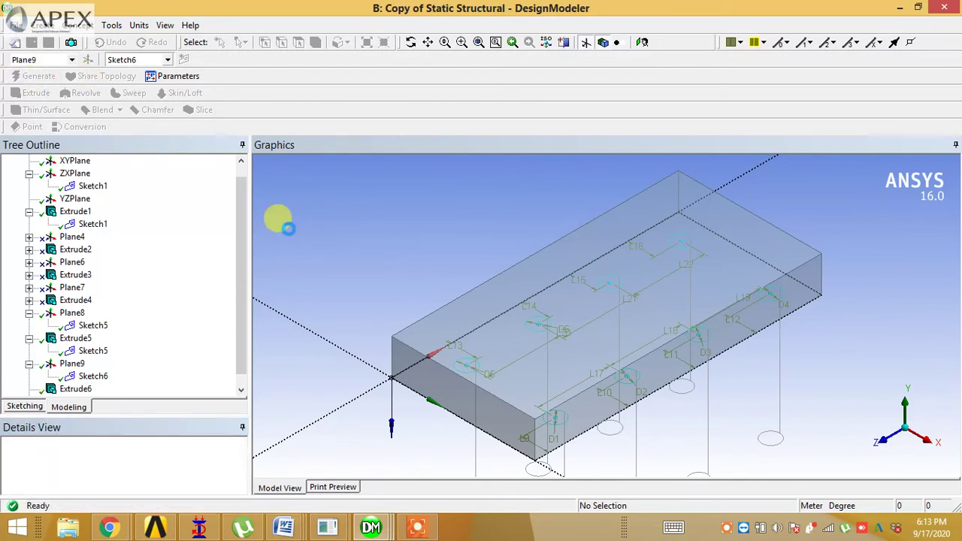
{"action": "middle_click_drag", "start_coordinate": [336, 244], "coordinate": [348, 248]}
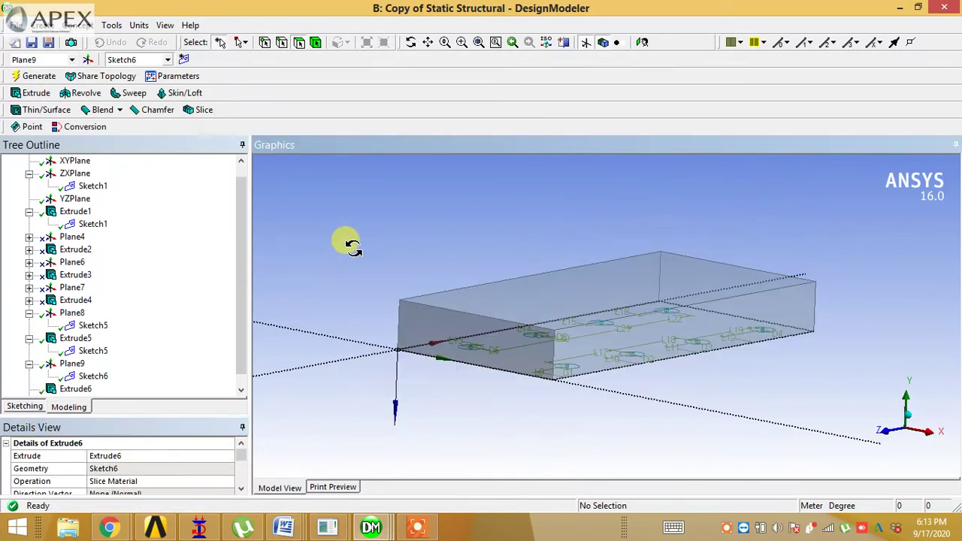
{"action": "right_click", "coordinate": [352, 255]}
{"action": "left_click", "coordinate": [387, 438]}
{"action": "middle_click_drag", "start_coordinate": [386, 438], "coordinate": [488, 349]}
Step: Switch to Workbench and open the Model cell of the Copy of Static Structural system
{"action": "left_click", "coordinate": [901, 9]}
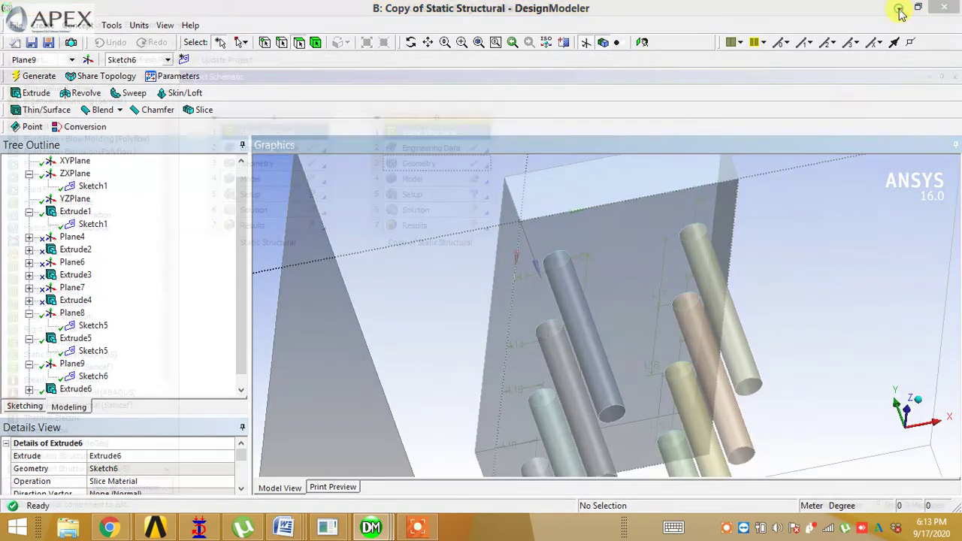
{"action": "left_click", "coordinate": [464, 180]}
{"action": "double_click", "coordinate": [464, 180]}
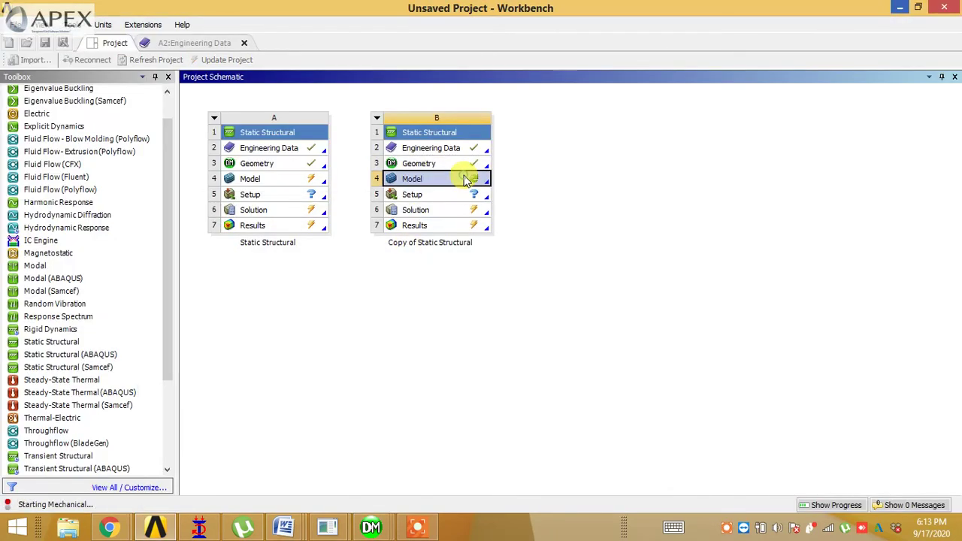
{"action": "left_click", "coordinate": [527, 295]}
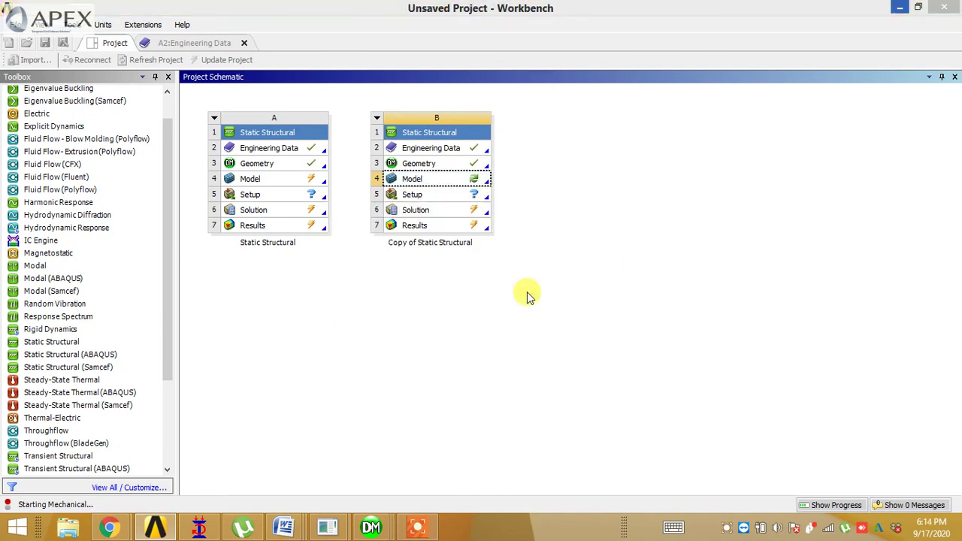
{"action": "mouse_move", "coordinate": [109, 527]}
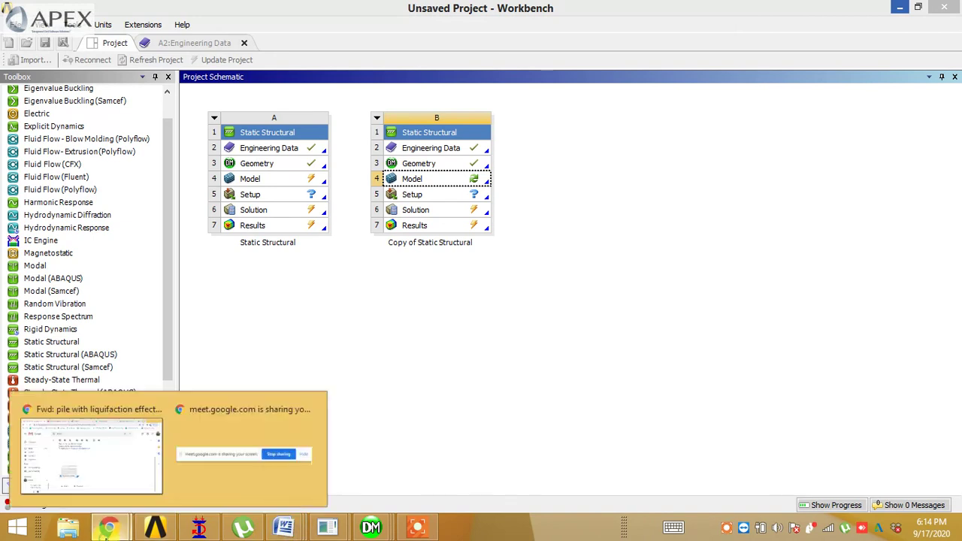
{"action": "left_click", "coordinate": [156, 486]}
{"action": "left_click", "coordinate": [568, 33]}
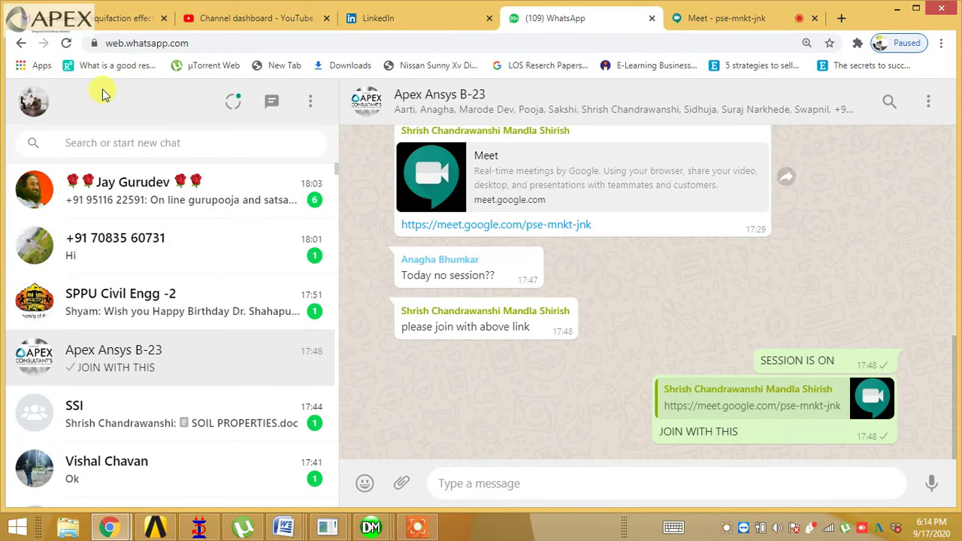
{"action": "left_click", "coordinate": [89, 10]}
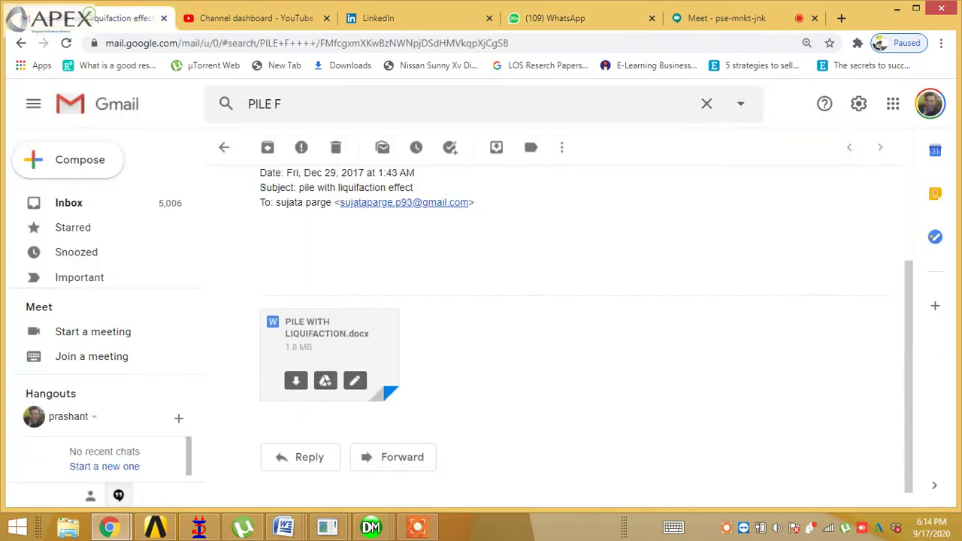
{"action": "left_click", "coordinate": [896, 8]}
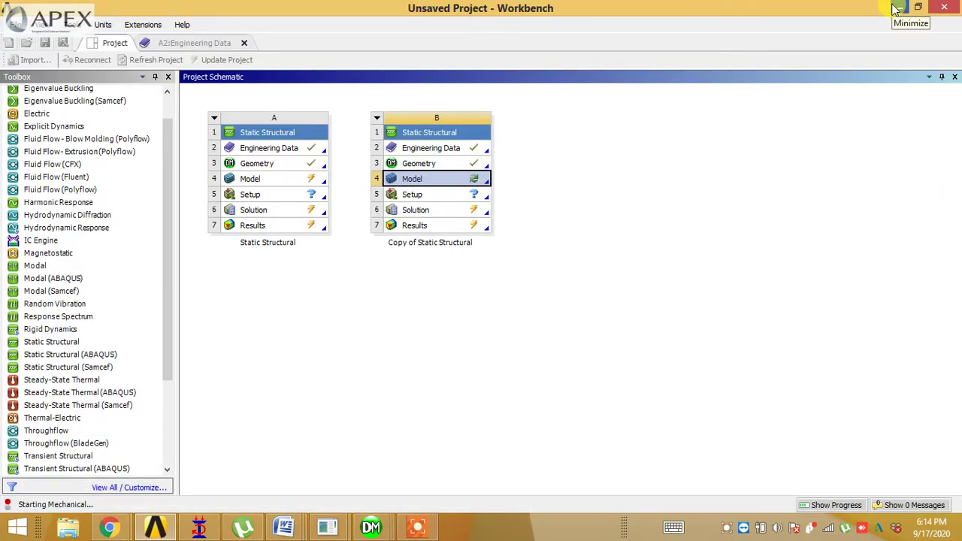
Step: Switch to the newly started Mechanical window for the copied static structural system
{"action": "left_click", "coordinate": [897, 8]}
{"action": "scroll", "coordinate": [762, 343], "scroll_direction": "up", "scroll_amount": 5}
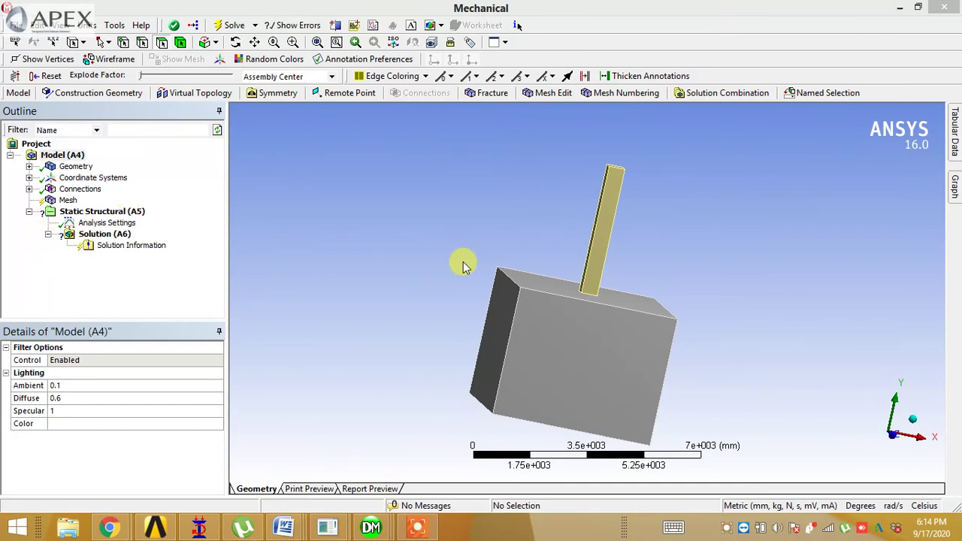
{"action": "mouse_move", "coordinate": [374, 528]}
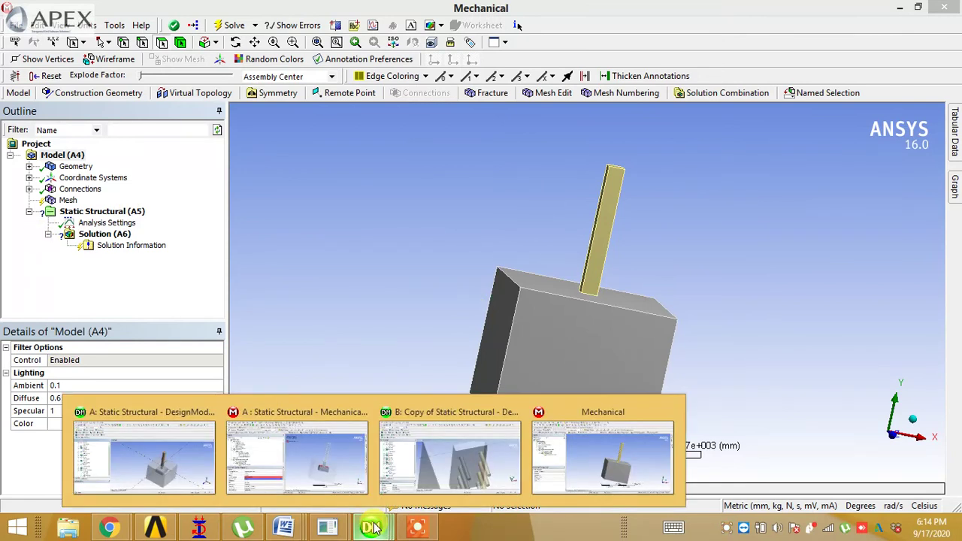
{"action": "mouse_move", "coordinate": [508, 452]}
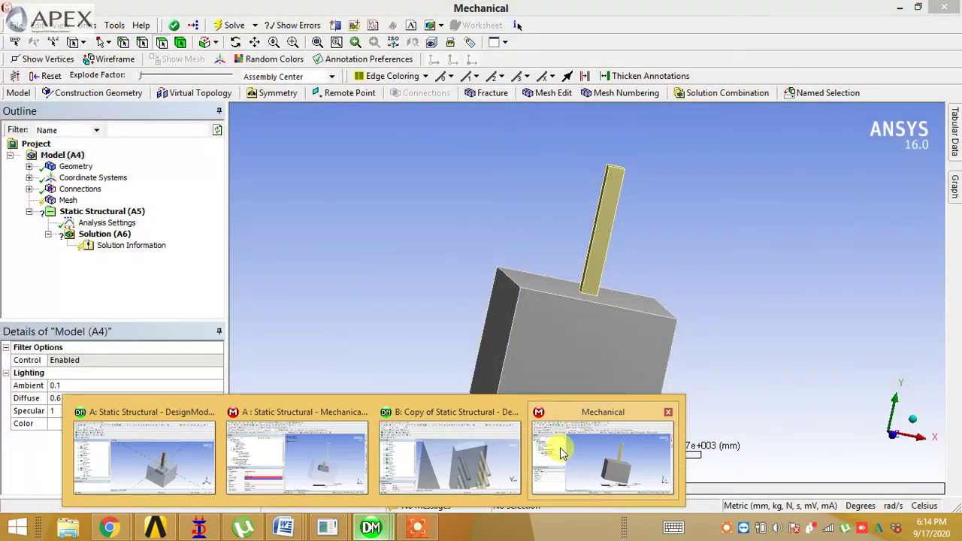
{"action": "left_click", "coordinate": [560, 452]}
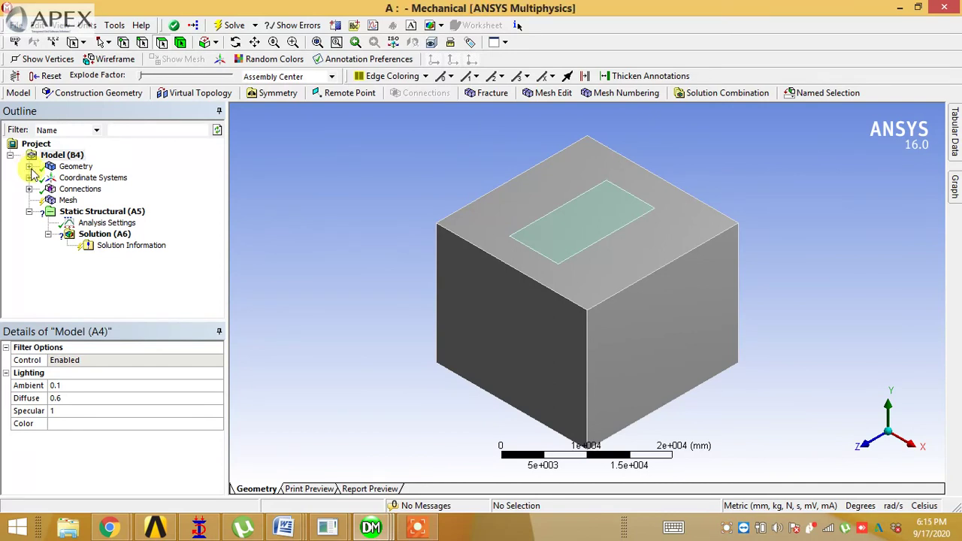
Step: Expand the Geometry bodies and the Contacts list in the outline of Model (B4)
{"action": "left_click", "coordinate": [29, 166]}
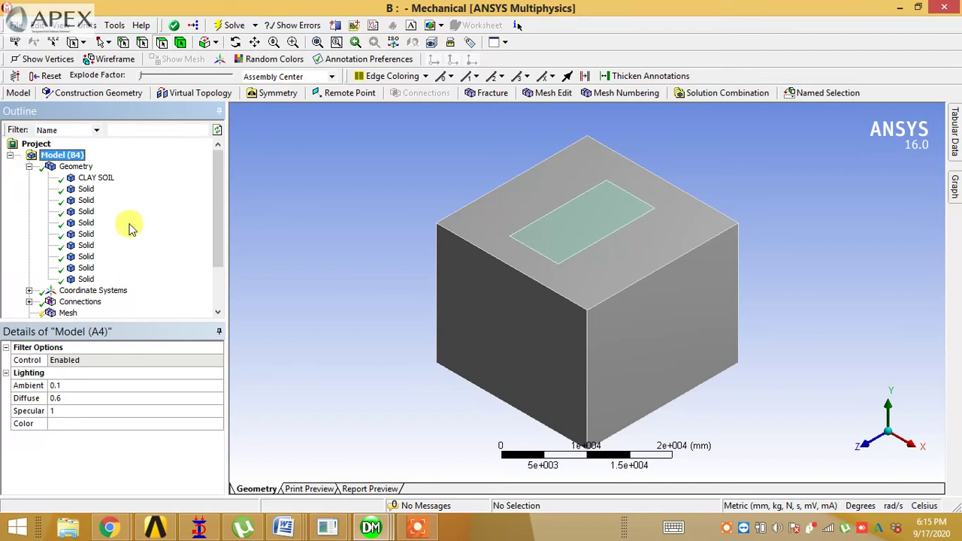
{"action": "scroll", "coordinate": [129, 225], "scroll_direction": "down", "scroll_amount": 1}
{"action": "left_click", "coordinate": [28, 268]}
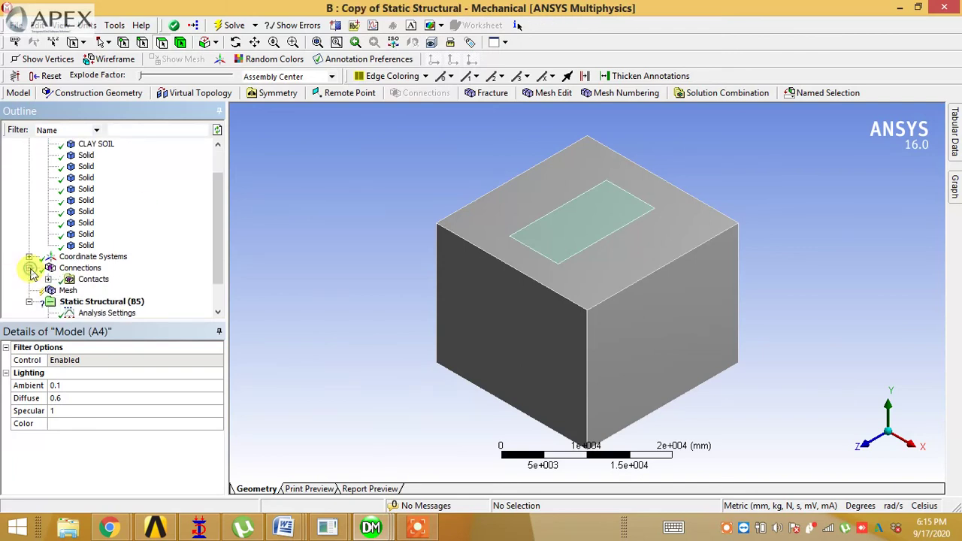
{"action": "left_click", "coordinate": [48, 278]}
Step: Go through the contact regions from Contact Region 4 to Contact Region 17, examining their contact and target bodies
{"action": "left_click", "coordinate": [126, 189]}
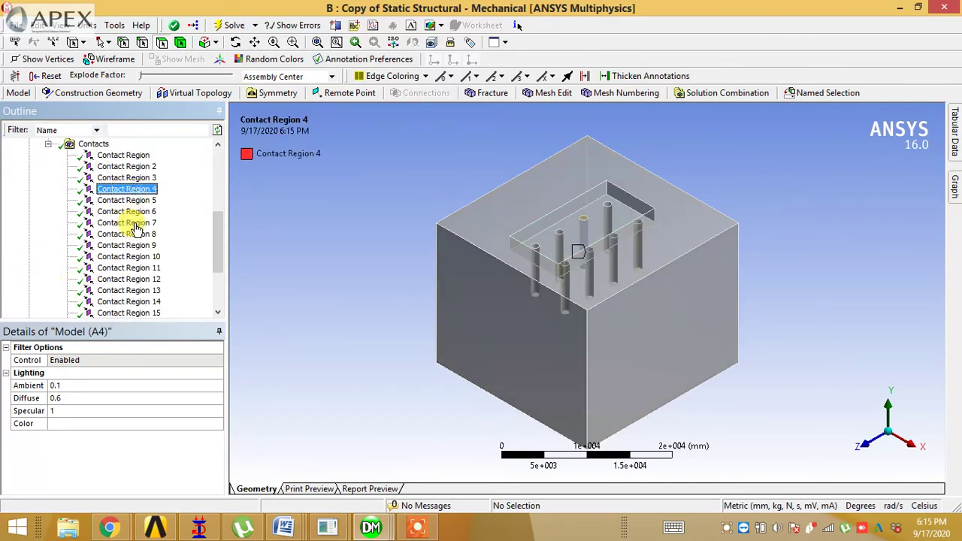
{"action": "key", "text": "Down"}
{"action": "key", "text": "Down"}
{"action": "key", "text": "Down"}
{"action": "key", "text": "Down"}
{"action": "key", "text": "Down"}
{"action": "key", "text": "Down"}
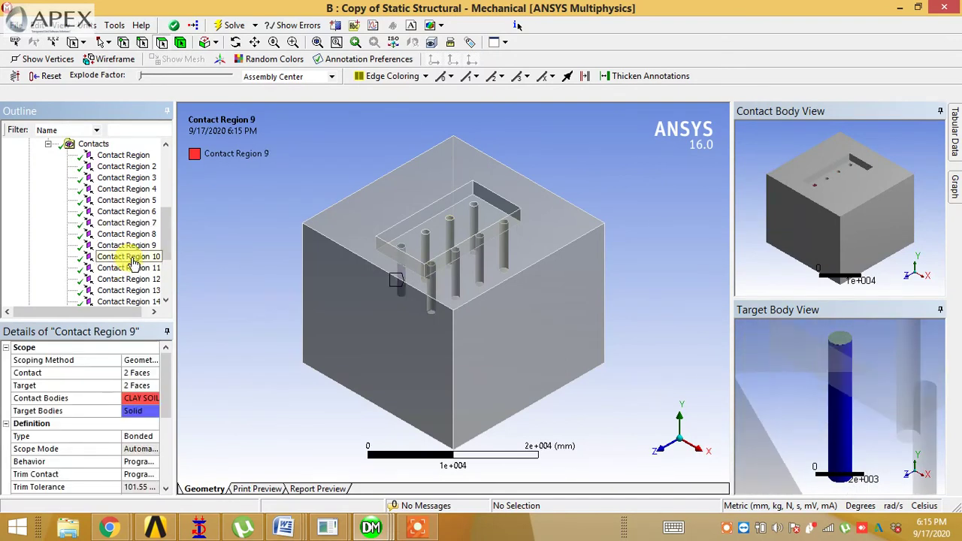
{"action": "key", "text": "Down"}
{"action": "key", "text": "Down"}
{"action": "key", "text": "Down"}
{"action": "key", "text": "Down"}
{"action": "key", "text": "Down"}
{"action": "key", "text": "Down"}
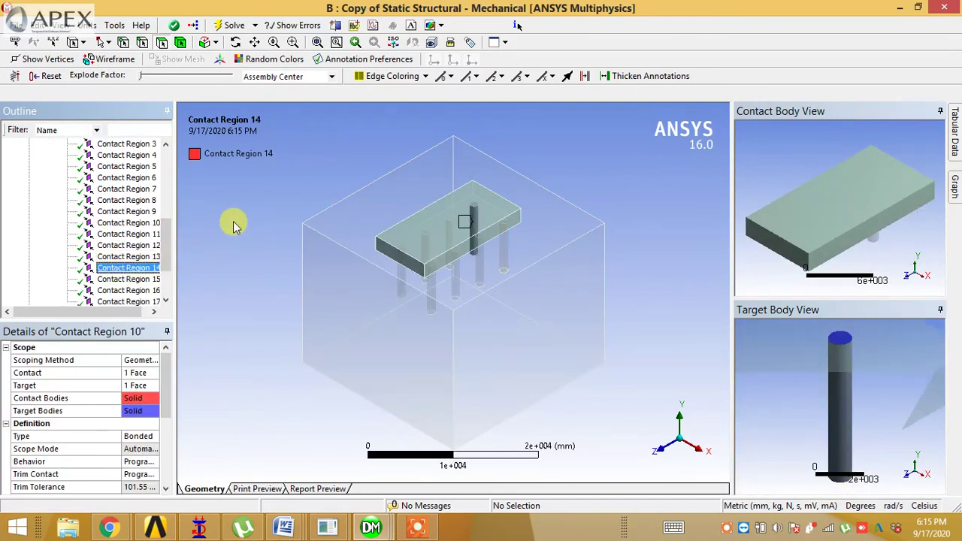
{"action": "key", "text": "Down"}
{"action": "key", "text": "Down"}
{"action": "key", "text": "Down"}
{"action": "key", "text": "Down"}
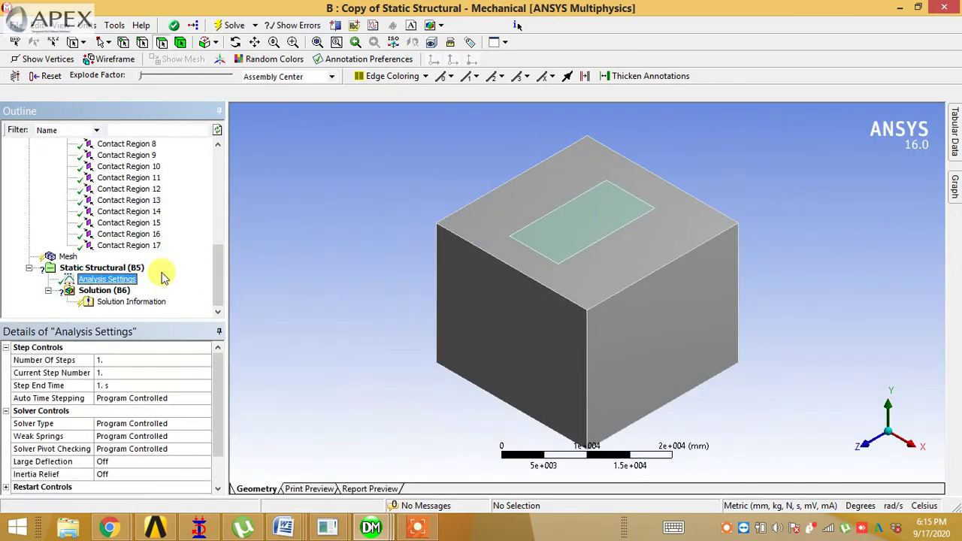
Step: Assign the CLAY SOIL material to the CLAY SOIL body under Geometry
{"action": "scroll", "coordinate": [161, 271], "scroll_direction": "up", "scroll_amount": 10}
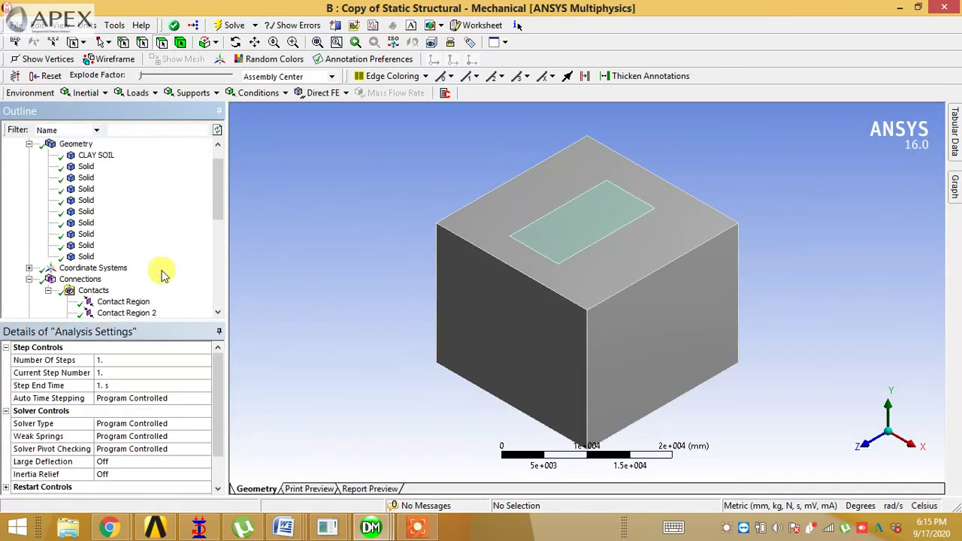
{"action": "left_click", "coordinate": [98, 179]}
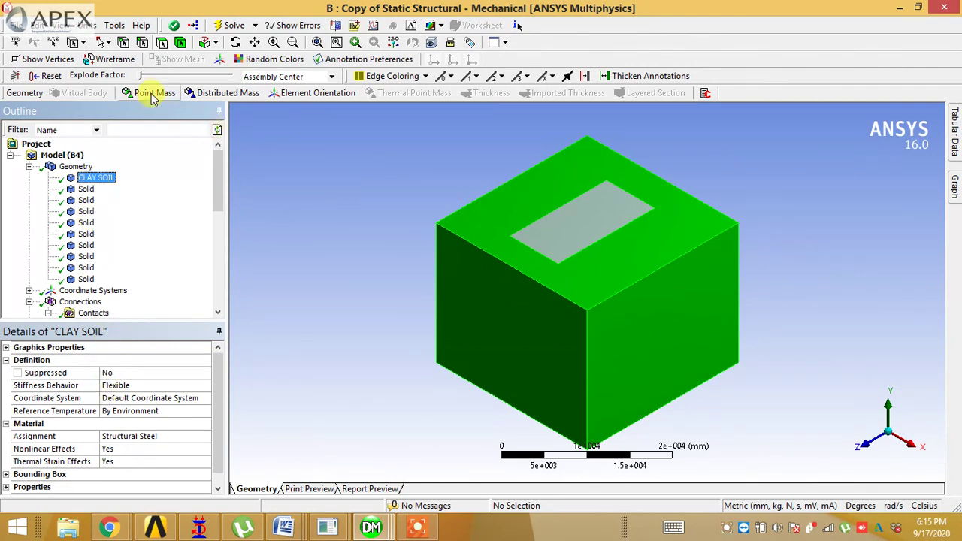
{"action": "mouse_move", "coordinate": [139, 79]}
{"action": "left_mouse_down"}
{"action": "mouse_move", "coordinate": [178, 78]}
{"action": "mouse_move", "coordinate": [139, 81]}
{"action": "left_mouse_up"}
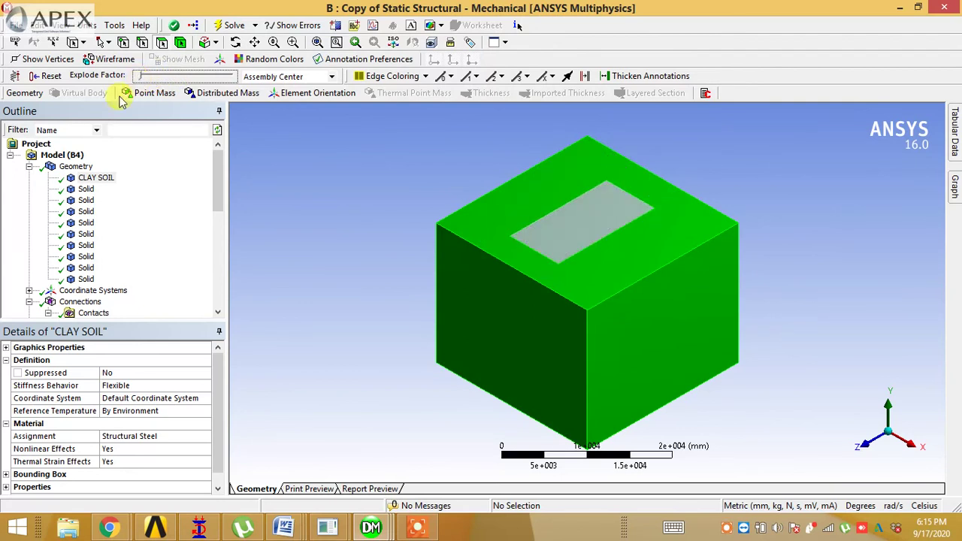
{"action": "right_click", "coordinate": [109, 185]}
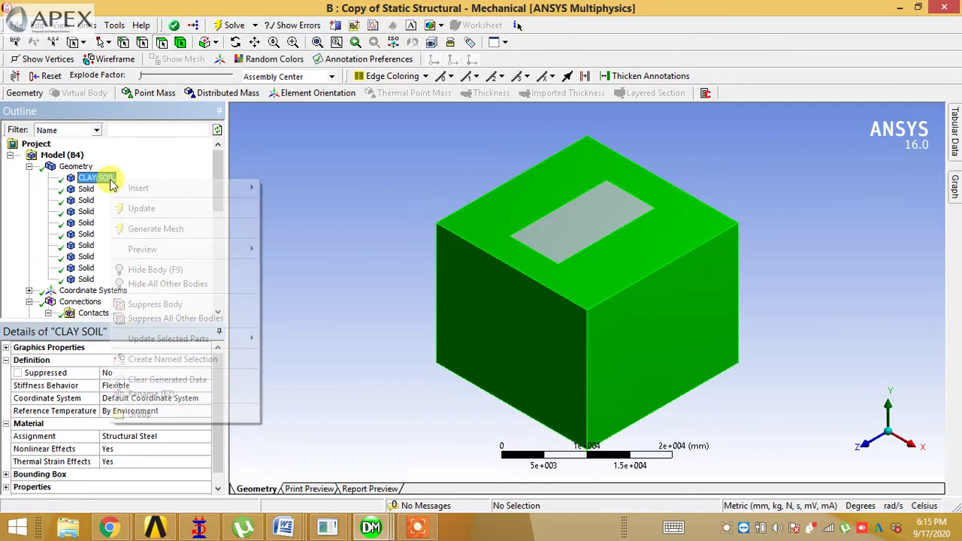
{"action": "mouse_move", "coordinate": [138, 194]}
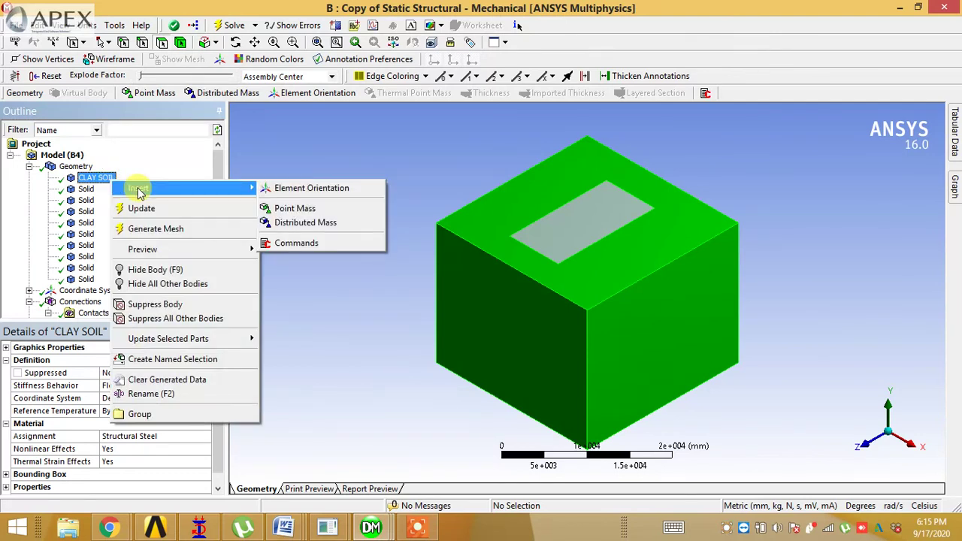
{"action": "left_click", "coordinate": [96, 178]}
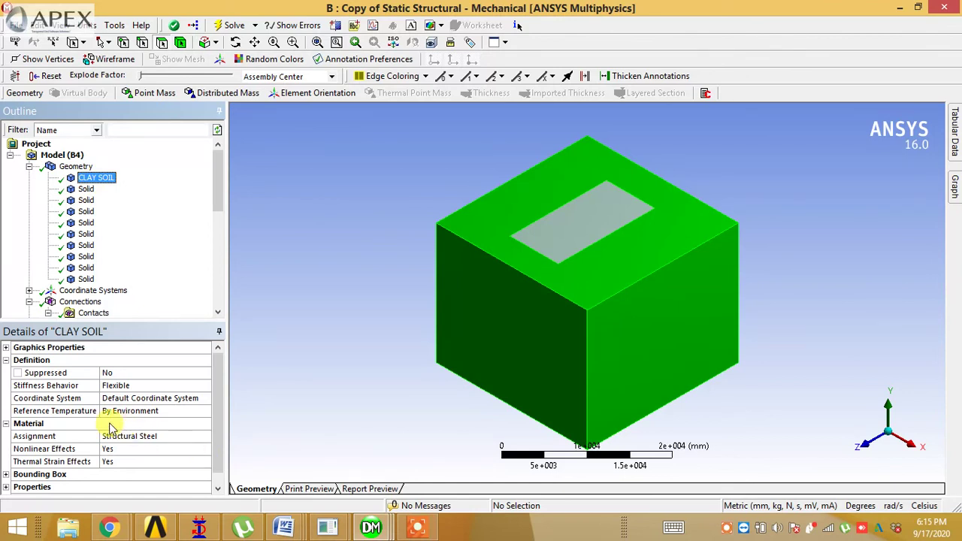
{"action": "left_click", "coordinate": [150, 442]}
{"action": "left_click", "coordinate": [207, 443]}
{"action": "left_click", "coordinate": [232, 416]}
{"action": "scroll", "coordinate": [216, 425], "scroll_direction": "down", "scroll_amount": 1}
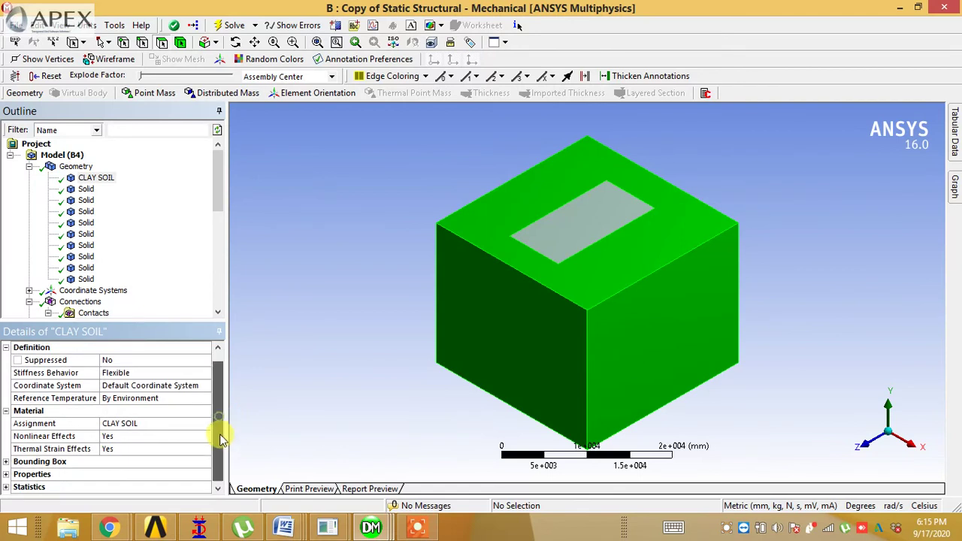
Step: Examine the CLAY SOIL body's bounding box dimensions and its available stiffness behavior options
{"action": "left_click", "coordinate": [8, 462]}
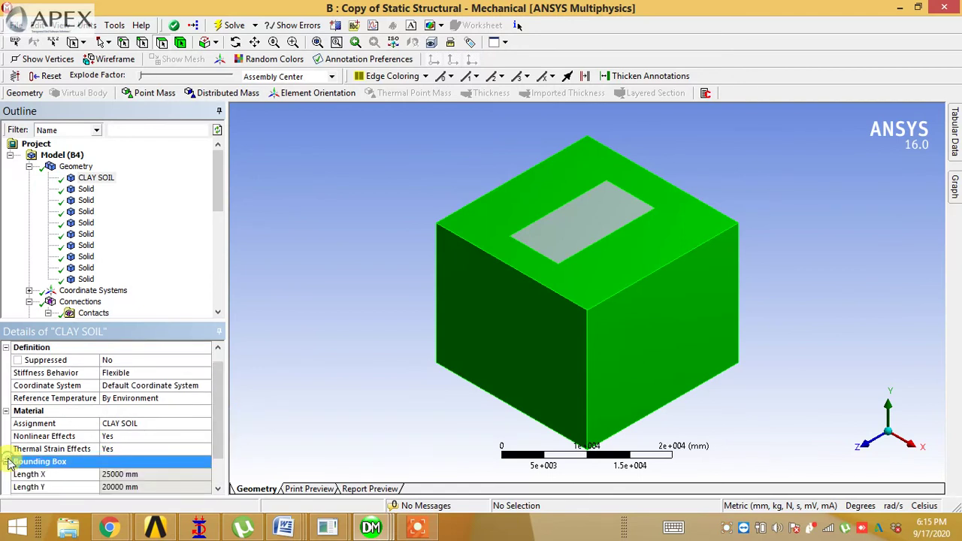
{"action": "scroll", "coordinate": [218, 469], "scroll_direction": "down", "scroll_amount": 1}
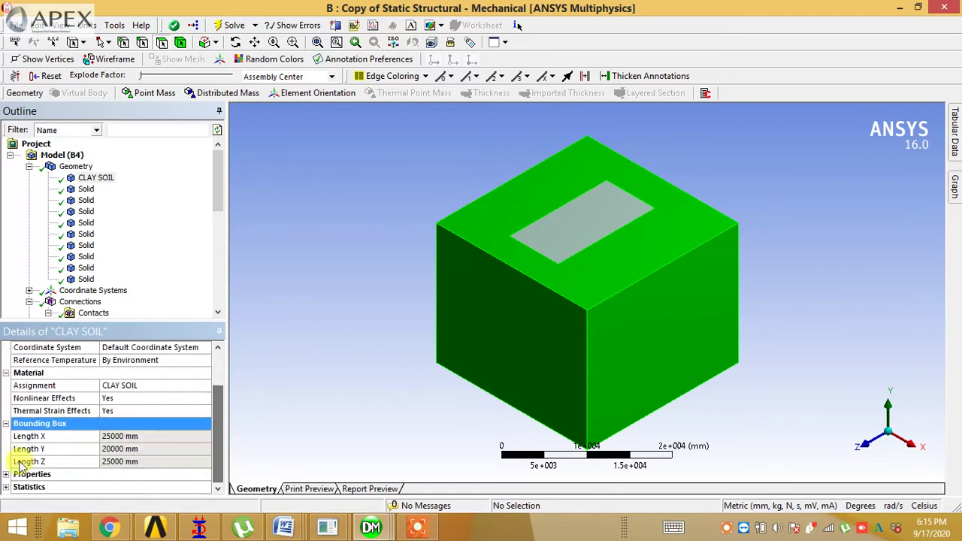
{"action": "scroll", "coordinate": [113, 402], "scroll_direction": "up", "scroll_amount": 2}
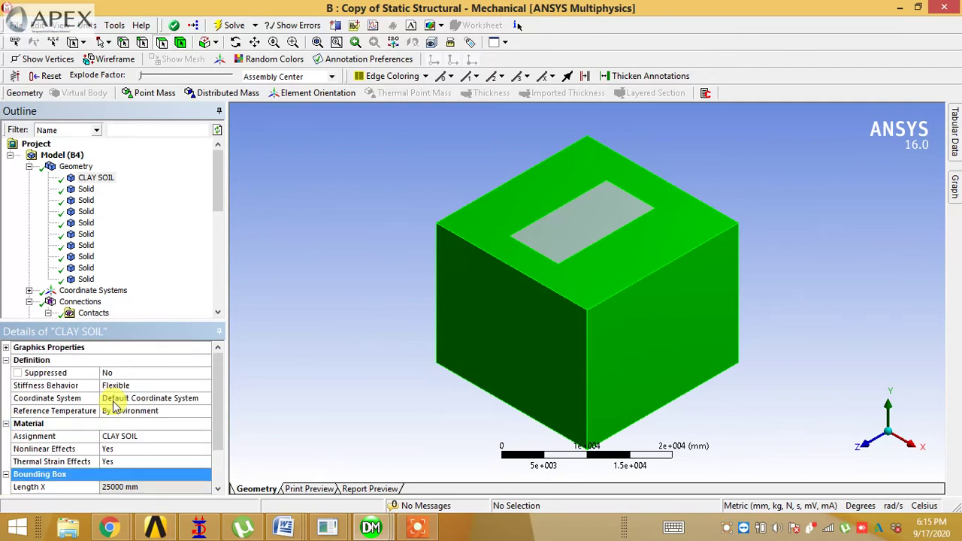
{"action": "left_click", "coordinate": [157, 385]}
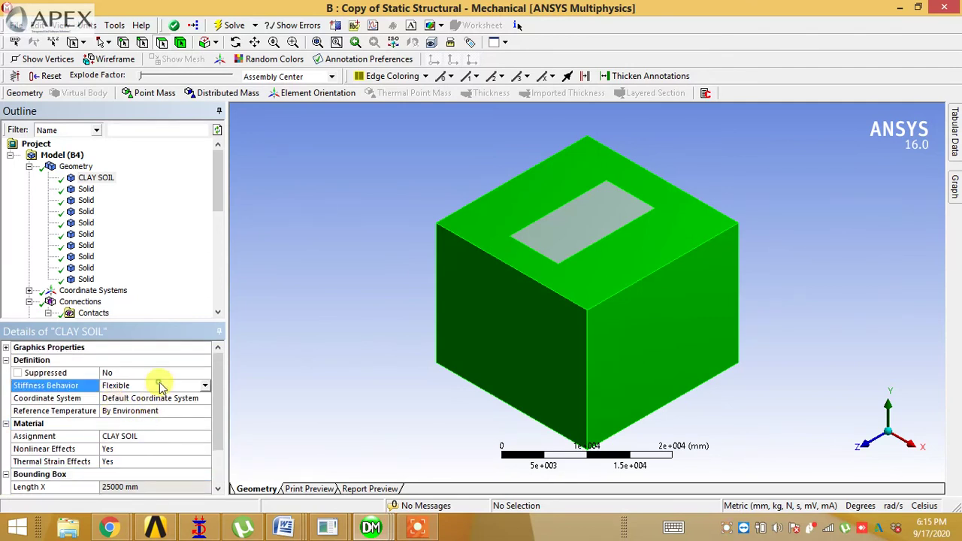
{"action": "left_click", "coordinate": [203, 385]}
{"action": "left_click", "coordinate": [203, 385]}
{"action": "left_click", "coordinate": [203, 385]}
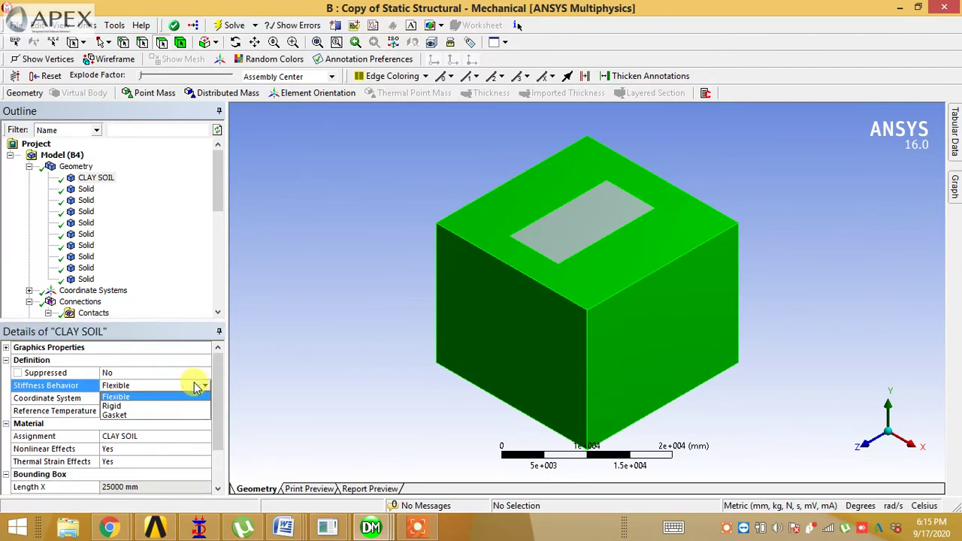
Step: Set the CLAY SOIL body's transparency to 0.5 so the slab and piles show through the soil block
{"action": "left_click", "coordinate": [6, 348]}
{"action": "left_click", "coordinate": [129, 376]}
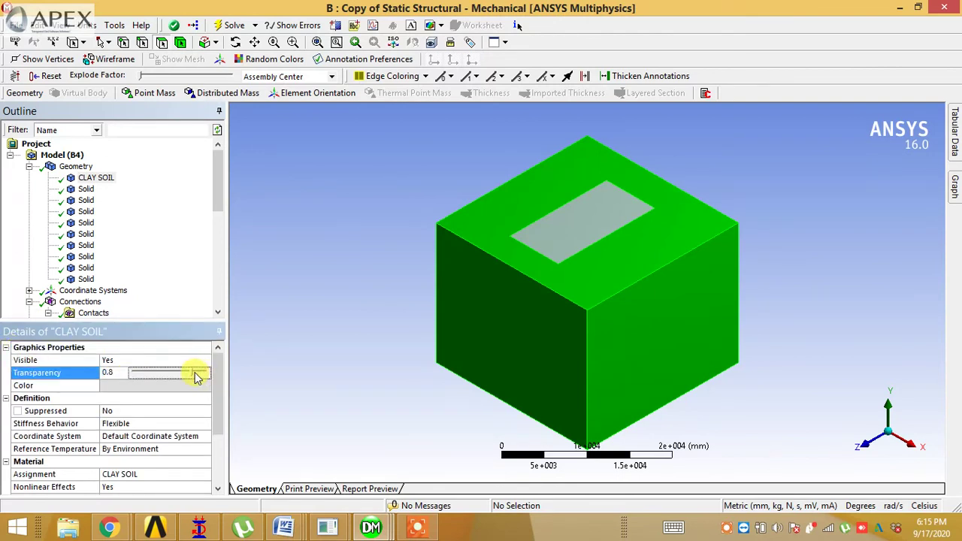
{"action": "left_click_drag", "start_coordinate": [191, 376], "coordinate": [146, 373]}
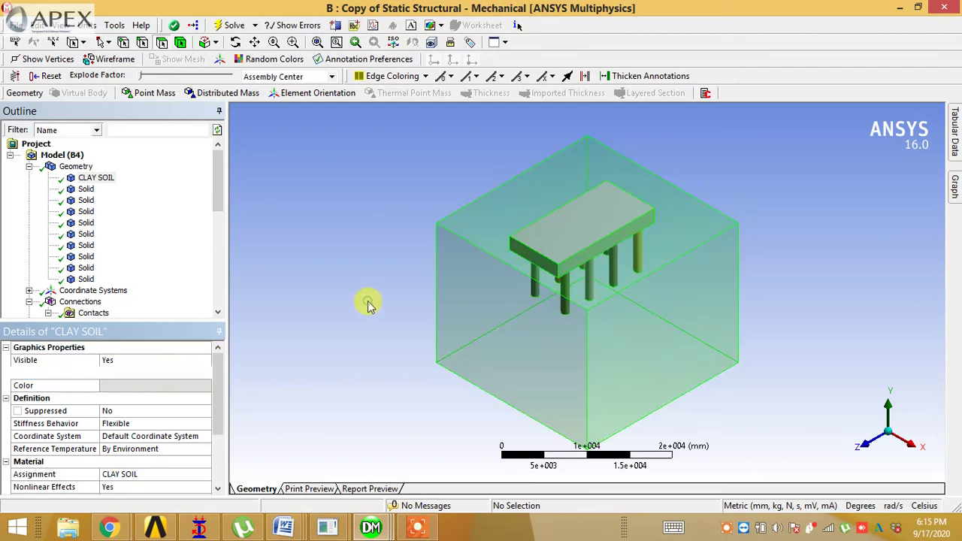
{"action": "left_click", "coordinate": [126, 376]}
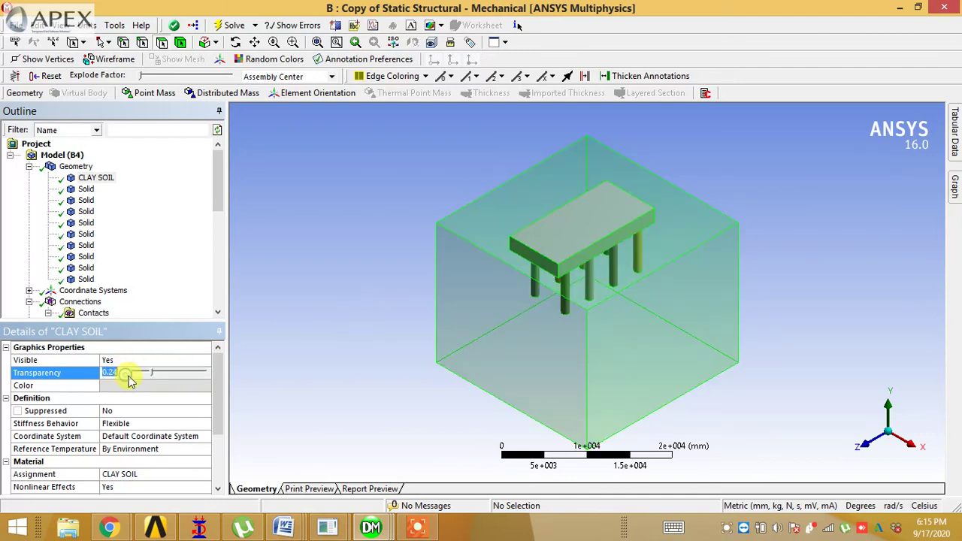
{"action": "left_click_drag", "start_coordinate": [151, 375], "coordinate": [172, 376]}
{"action": "middle_click_drag", "start_coordinate": [315, 279], "coordinate": [259, 283]}
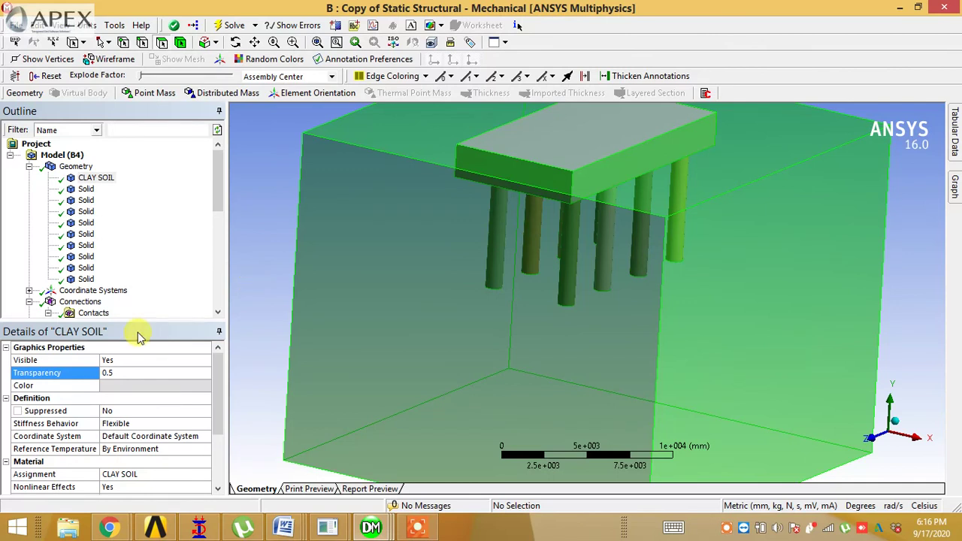
Step: Set the CLAY SOIL body's display color to yellow
{"action": "left_click", "coordinate": [144, 385]}
{"action": "left_click", "coordinate": [205, 387]}
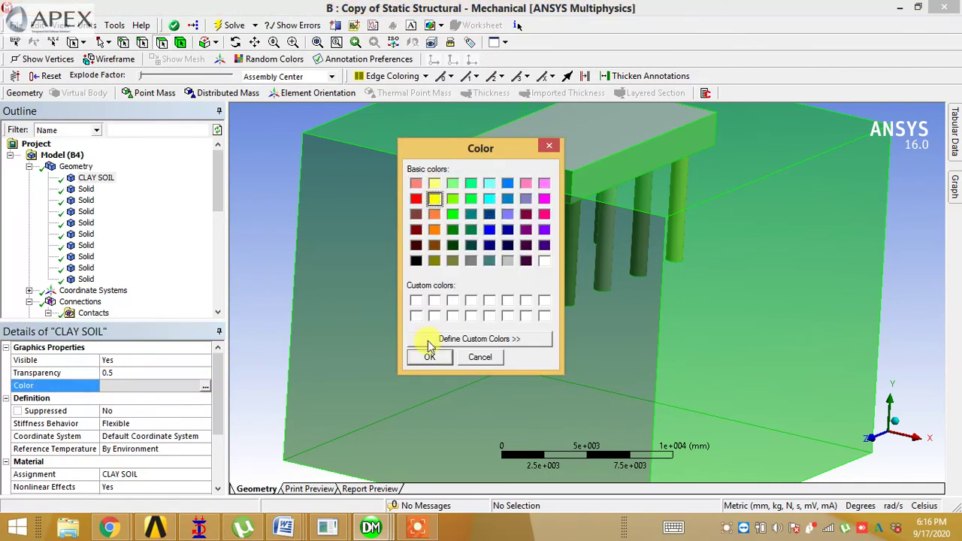
{"action": "left_click", "coordinate": [428, 358]}
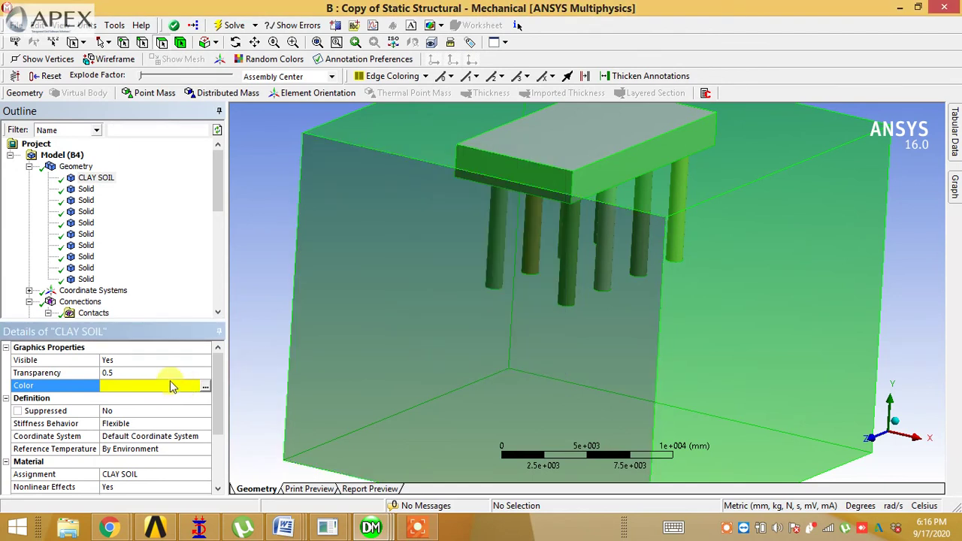
Step: Set the CLAY SOIL body's display color to violet and select Model (B4) to show the recolored body
{"action": "left_click", "coordinate": [205, 386]}
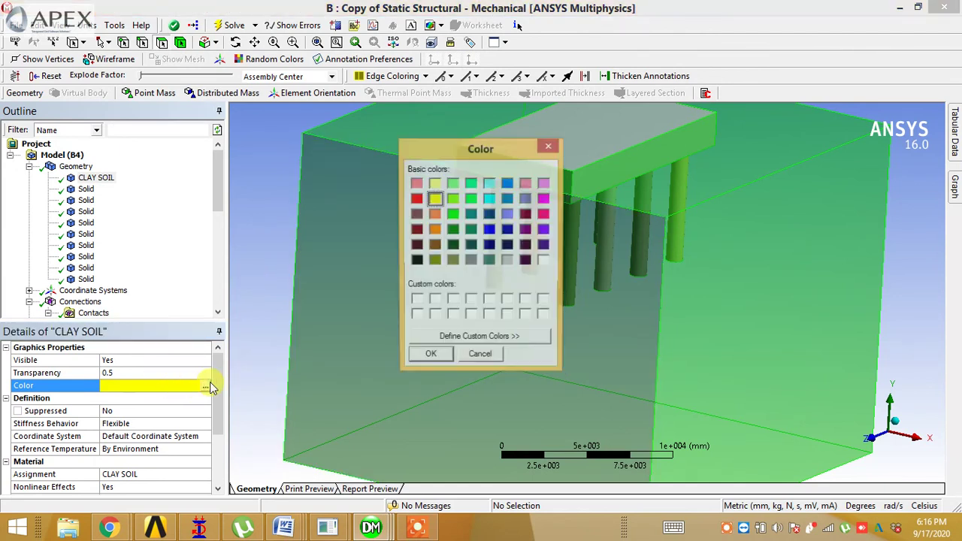
{"action": "left_click", "coordinate": [543, 230]}
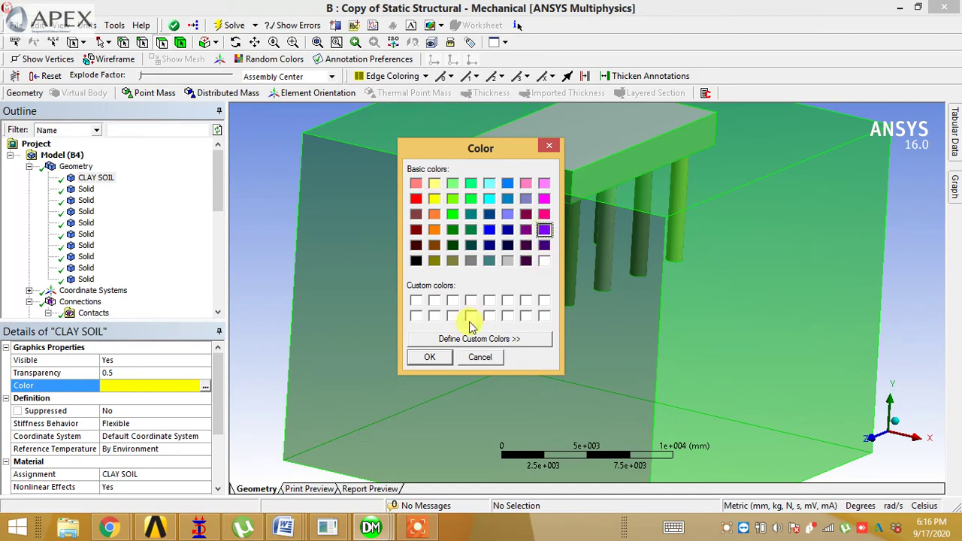
{"action": "left_click", "coordinate": [425, 358]}
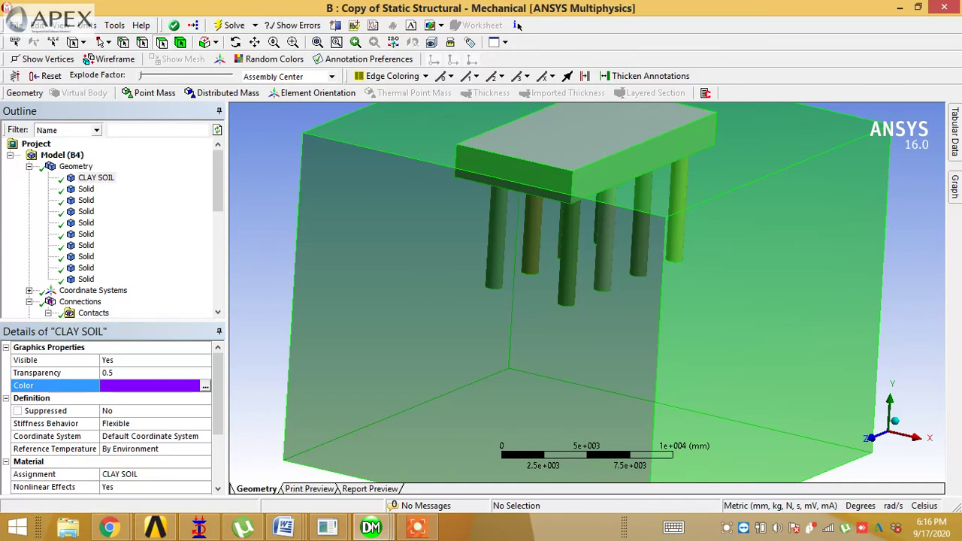
{"action": "left_click", "coordinate": [62, 155]}
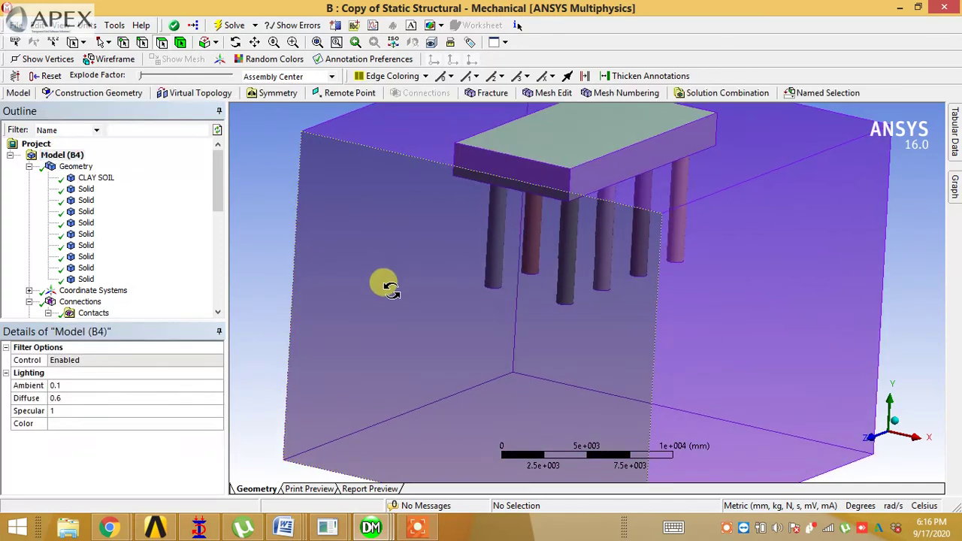
Step: Turn the model to a side view showing the slab and all piles inside the soil, and capture the screen
{"action": "middle_click_drag", "start_coordinate": [393, 296], "coordinate": [331, 291]}
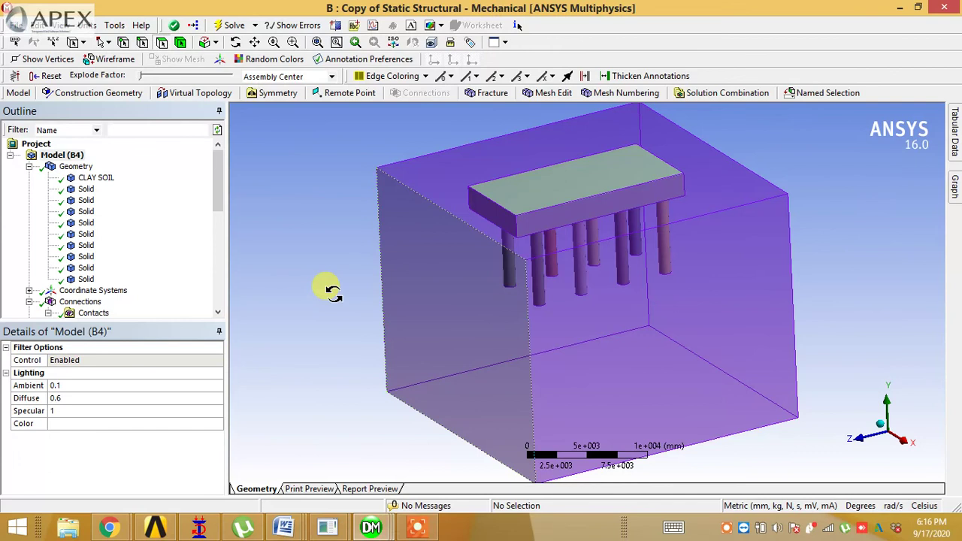
{"action": "scroll", "coordinate": [333, 296], "scroll_direction": "up", "scroll_amount": 2}
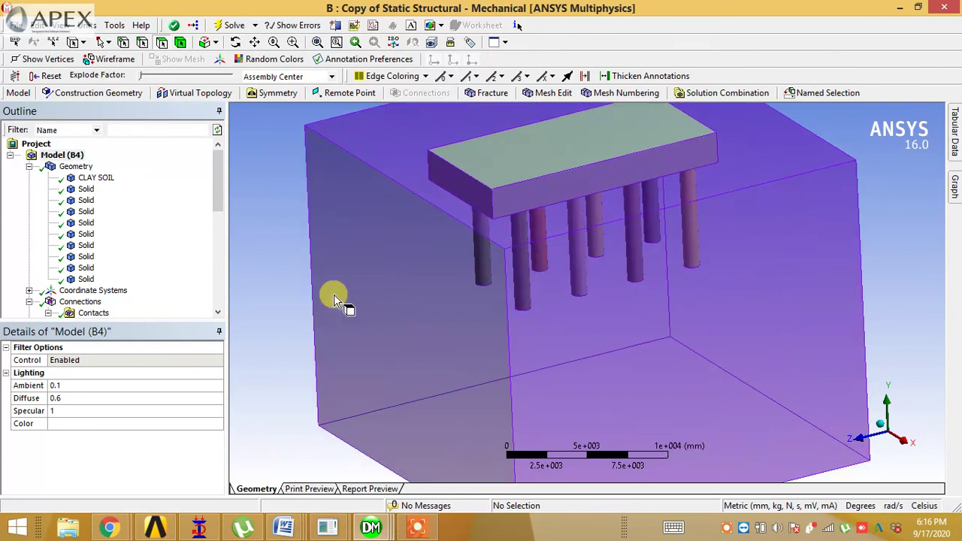
{"action": "middle_click_drag", "start_coordinate": [324, 297], "coordinate": [369, 283]}
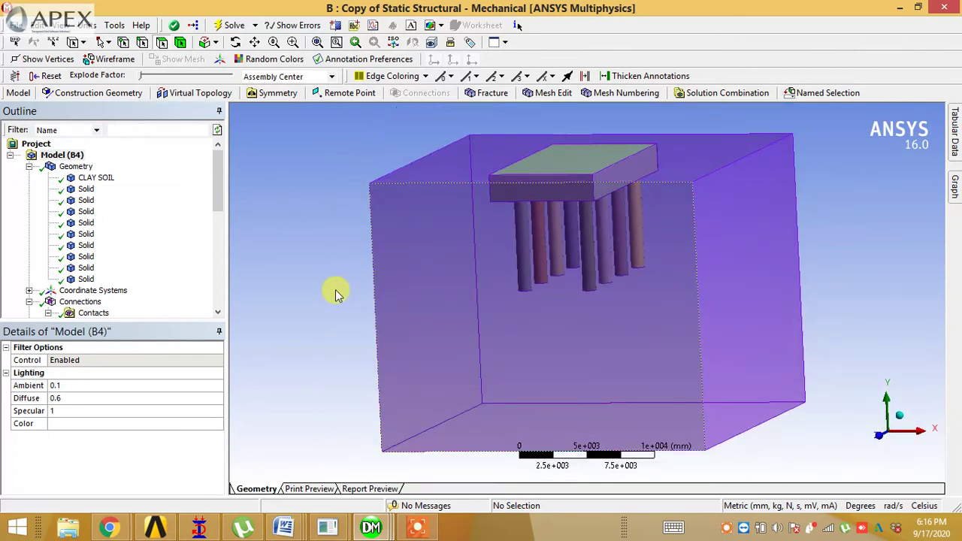
{"action": "left_click", "coordinate": [889, 487]}
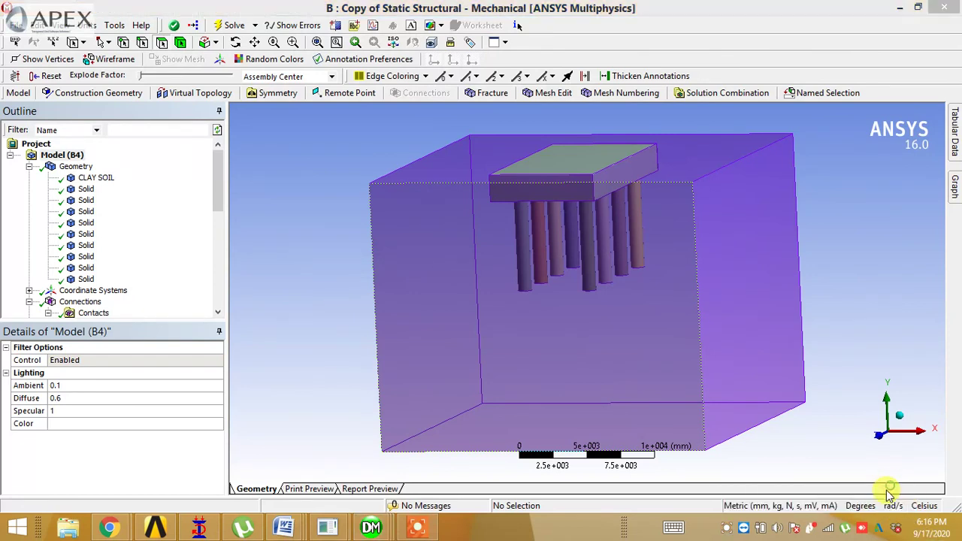
Step: Switch to WhatsApp Web in Chrome and paste the pile model screenshot into the Apex Ansys B-23 group chat
{"action": "mouse_move", "coordinate": [109, 526]}
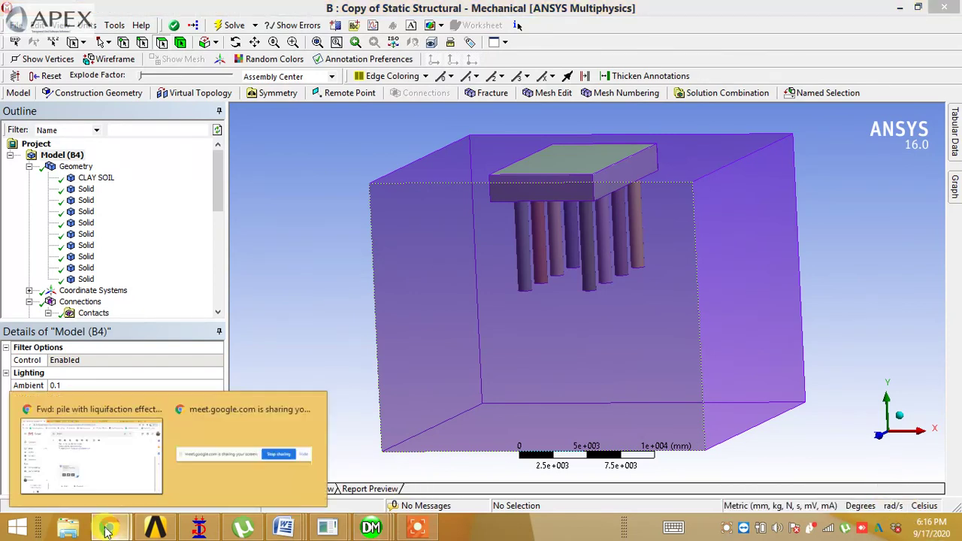
{"action": "left_click", "coordinate": [123, 481]}
{"action": "left_click", "coordinate": [563, 24]}
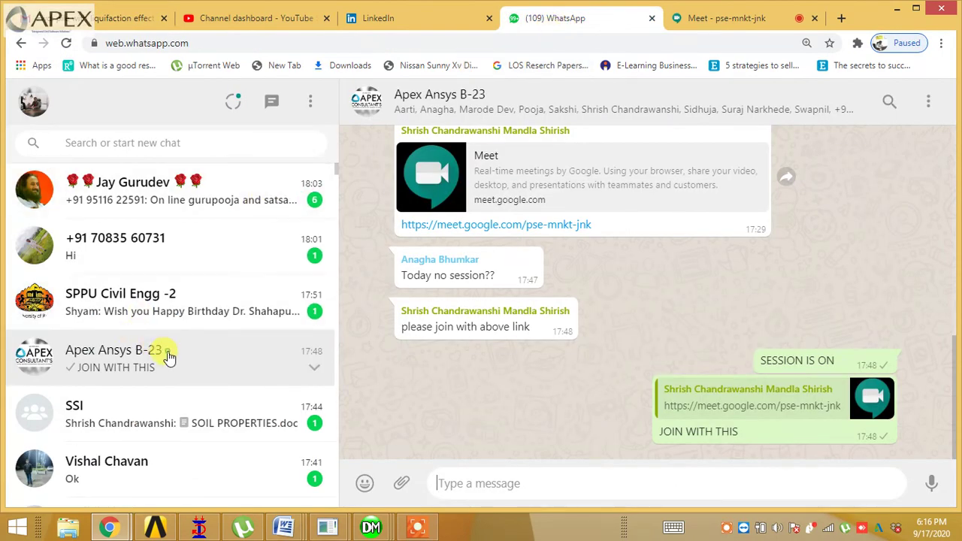
{"action": "right_click", "coordinate": [495, 483]}
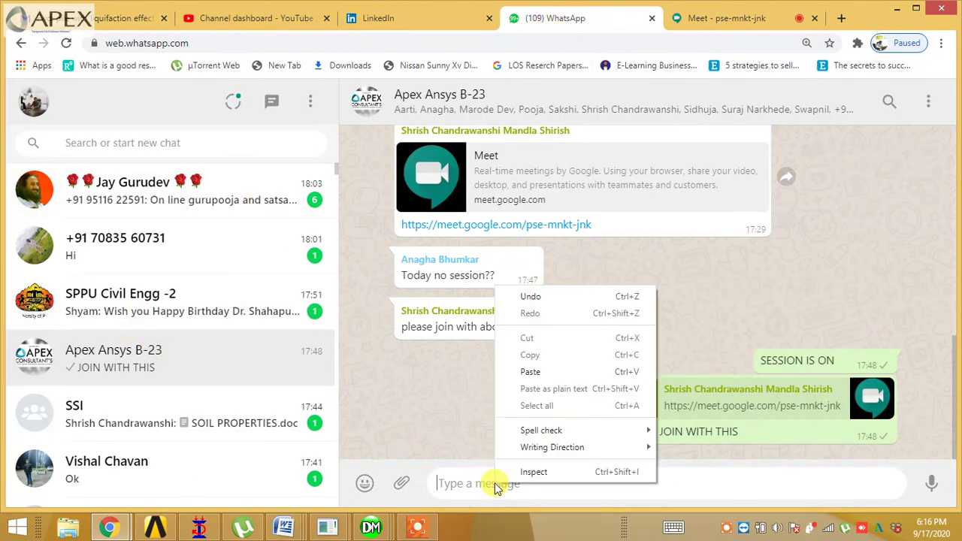
{"action": "left_click", "coordinate": [530, 370]}
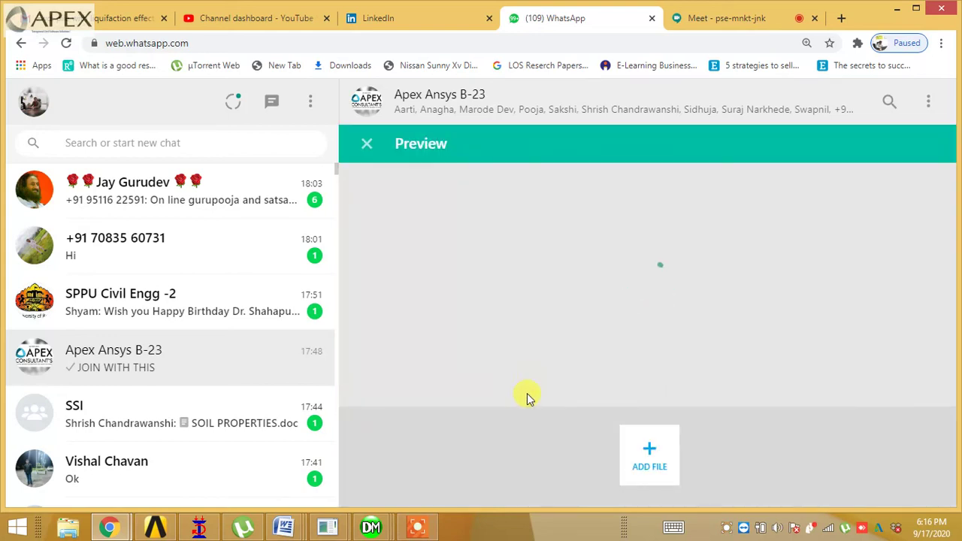
Step: Switch to the DesignModeler window of system A, tilt the footing and column model, capture the screen, and minimize the window
{"action": "mouse_move", "coordinate": [372, 529]}
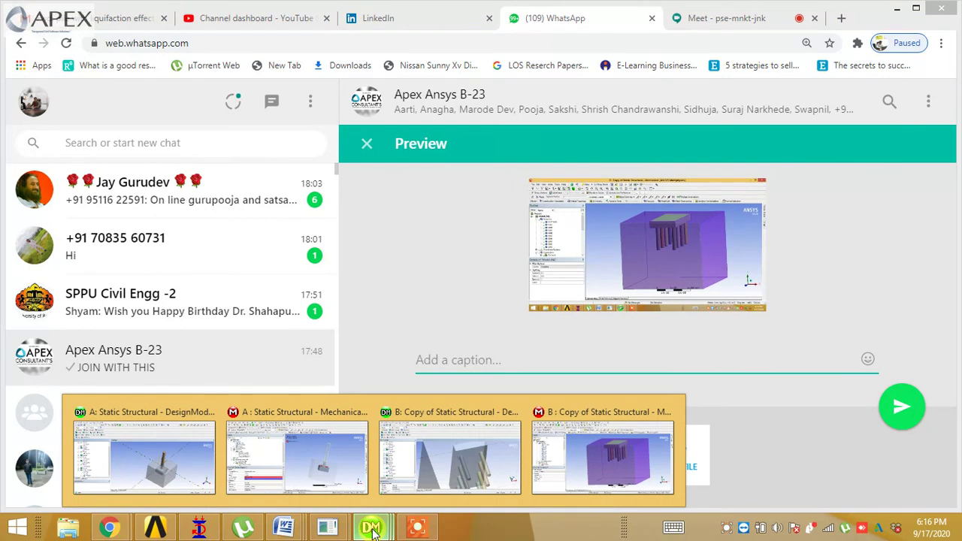
{"action": "left_click", "coordinate": [184, 457]}
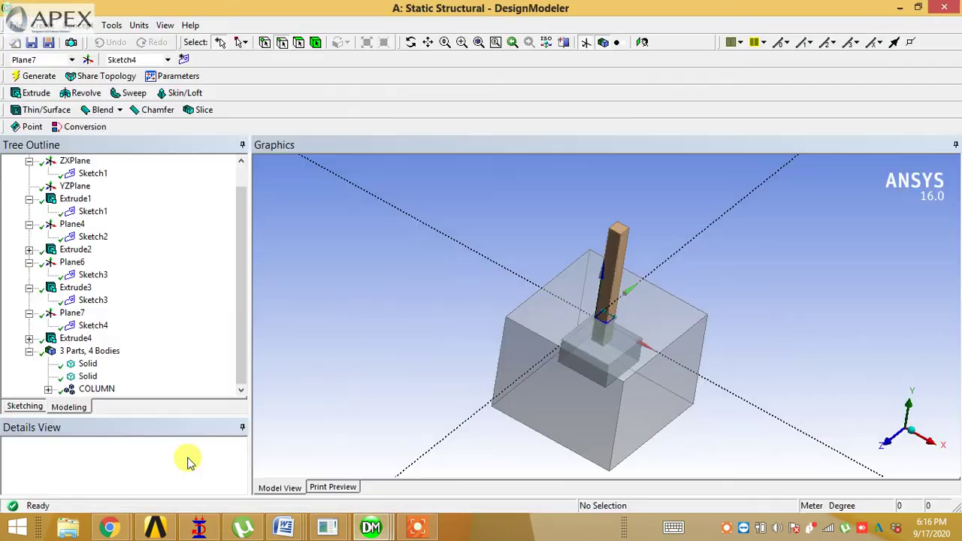
{"action": "middle_click_drag", "start_coordinate": [418, 374], "coordinate": [415, 345]}
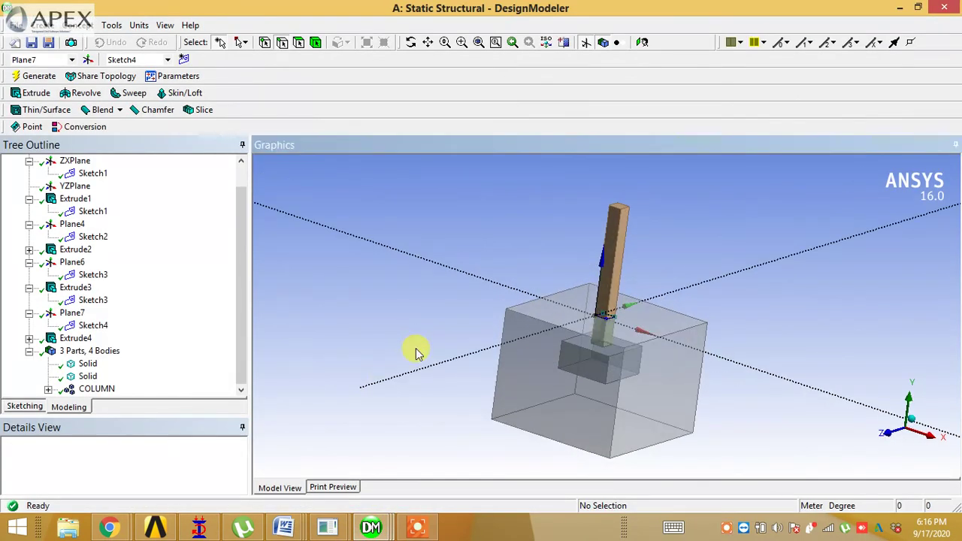
{"action": "left_click", "coordinate": [890, 492]}
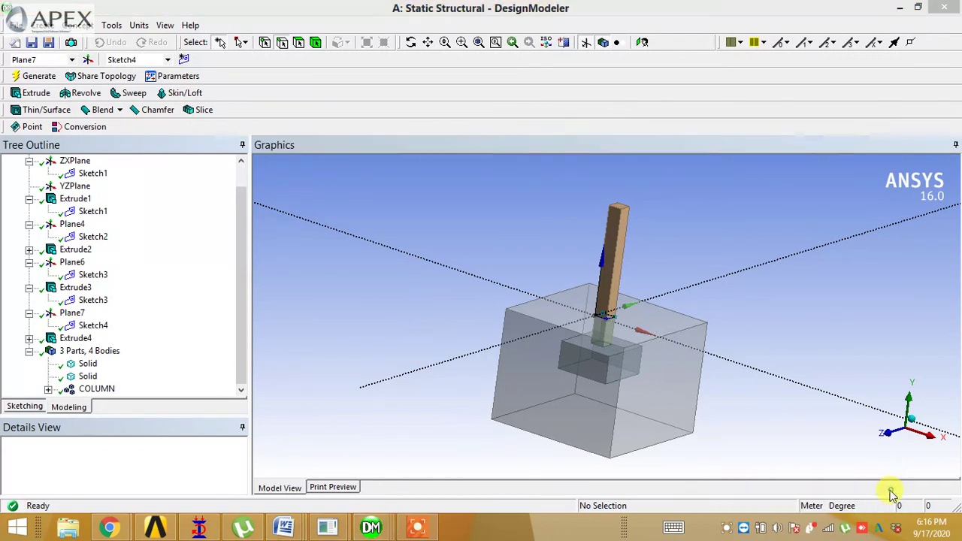
{"action": "left_click", "coordinate": [904, 6]}
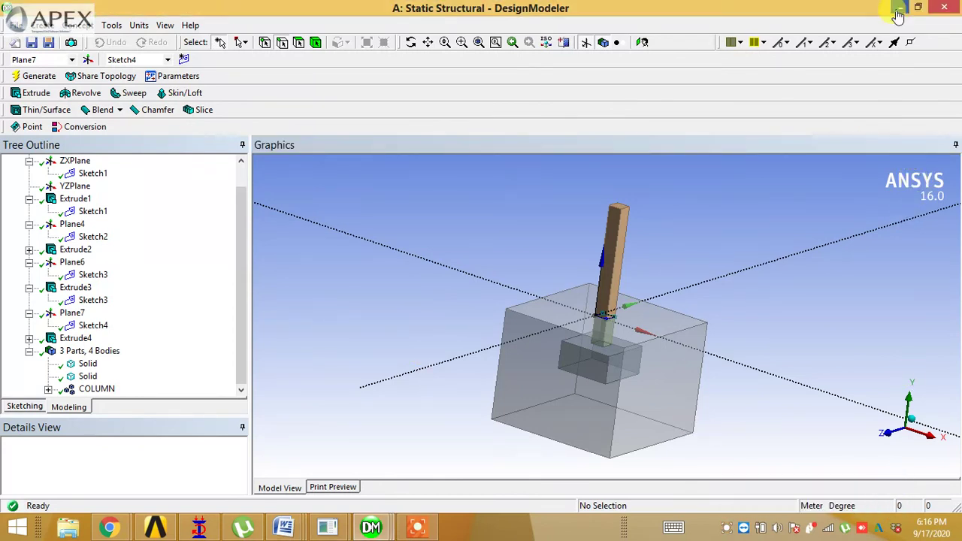
Step: Add the footing and column screenshot to the pending WhatsApp attachment and send both images to the Apex Ansys B-23 group
{"action": "right_click", "coordinate": [483, 442]}
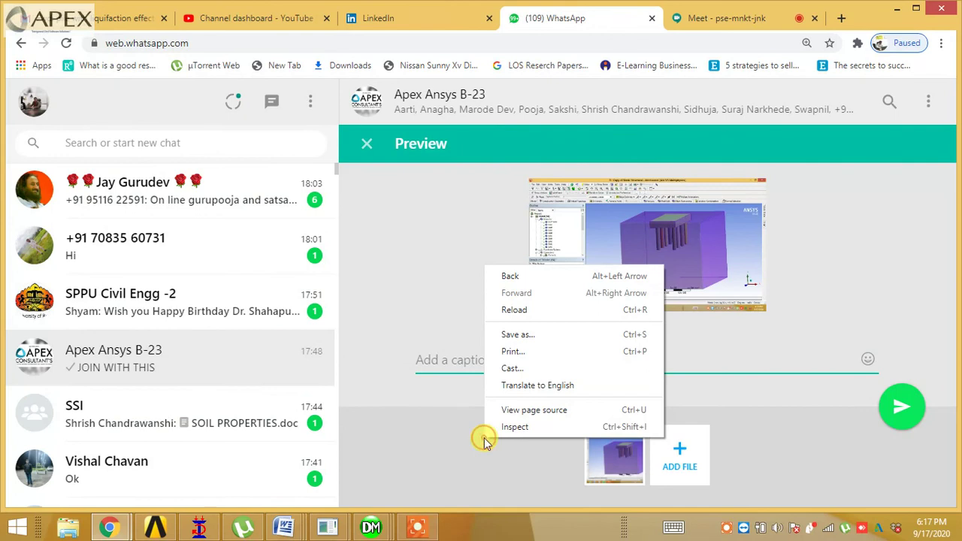
{"action": "left_click", "coordinate": [423, 359]}
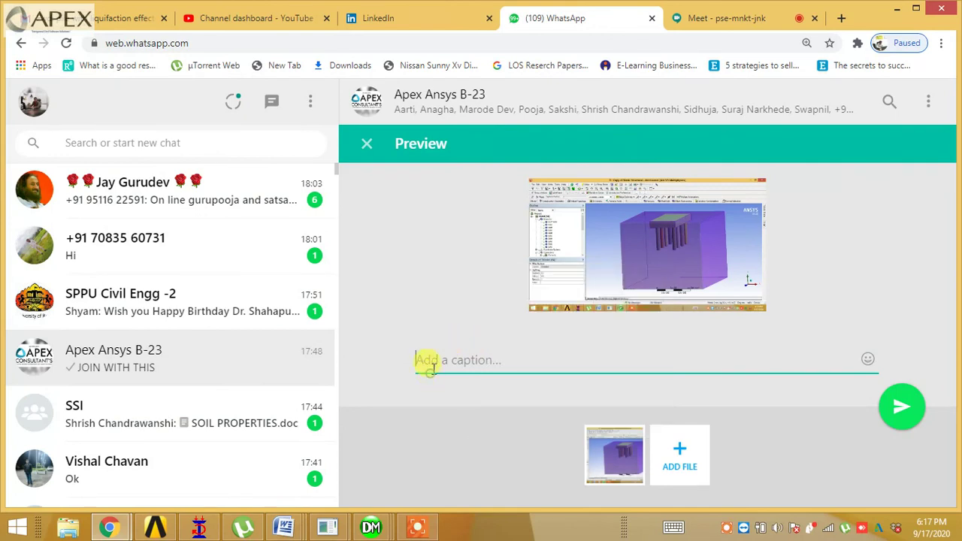
{"action": "right_click", "coordinate": [434, 365]}
{"action": "left_click", "coordinate": [480, 252]}
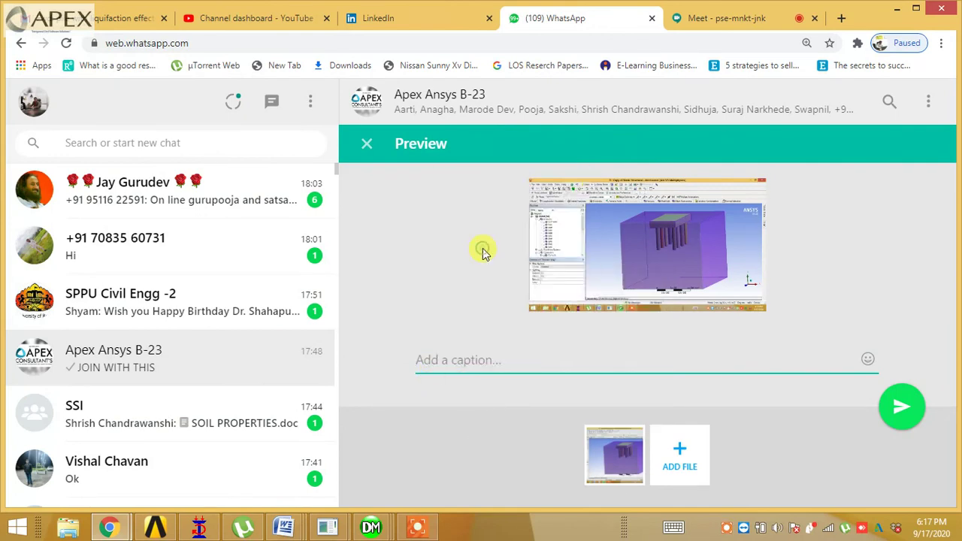
{"action": "left_click", "coordinate": [920, 409]}
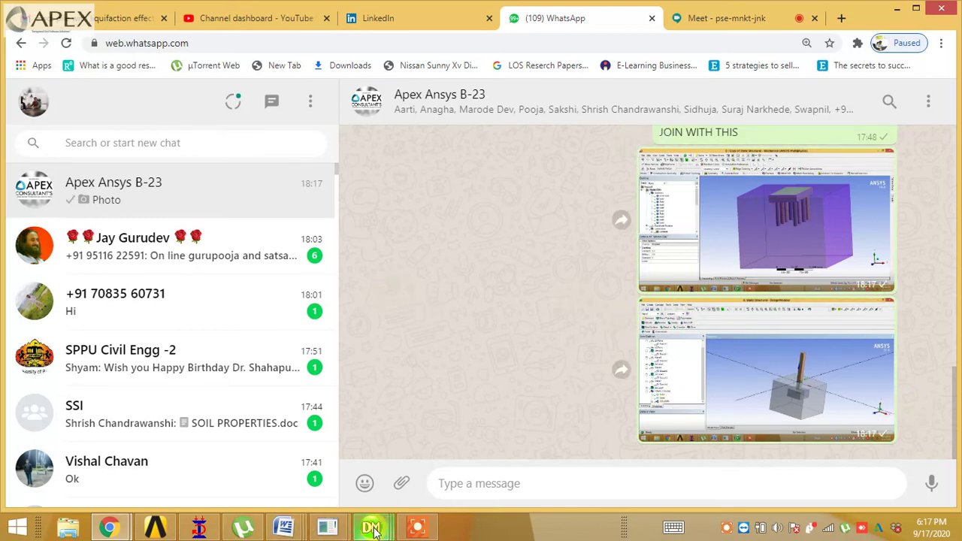
{"action": "left_click", "coordinate": [417, 528]}
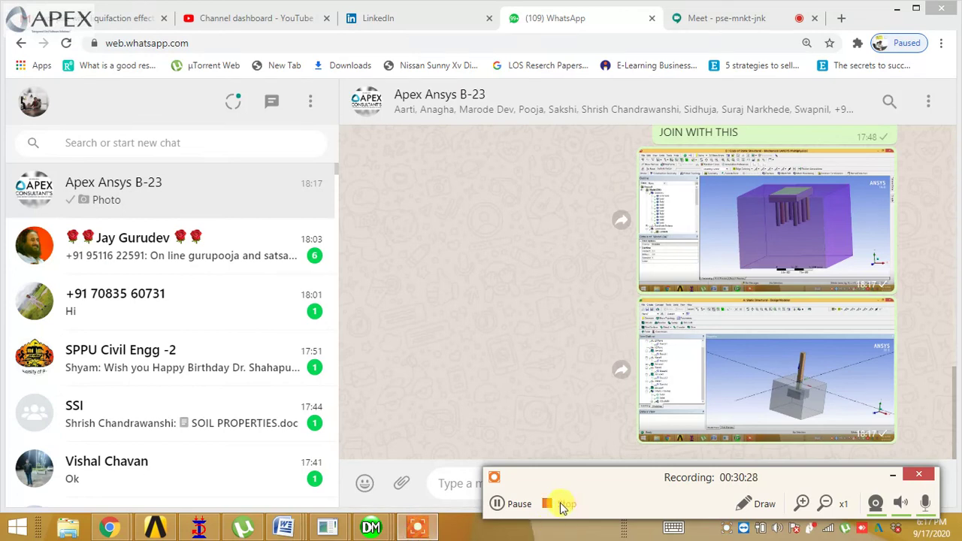